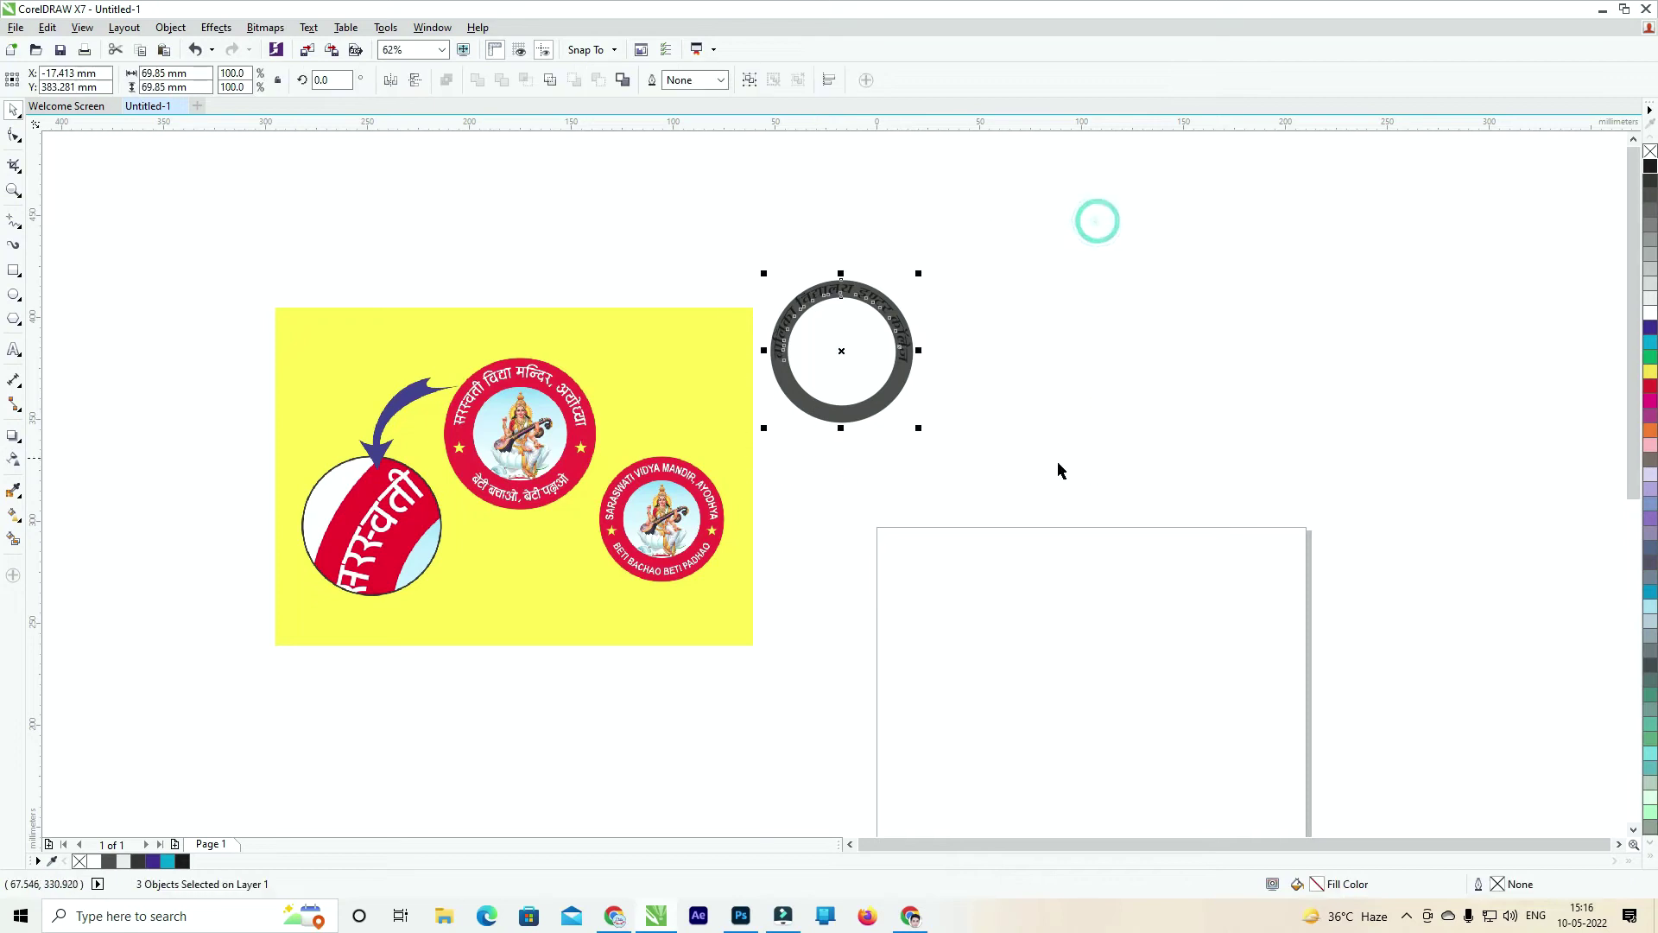
# Examine the sample round badges with curved Hindi and English lettering on the yellow background.
pyautogui.moveTo(1039, 243); pyautogui.dragTo(1038, 243)
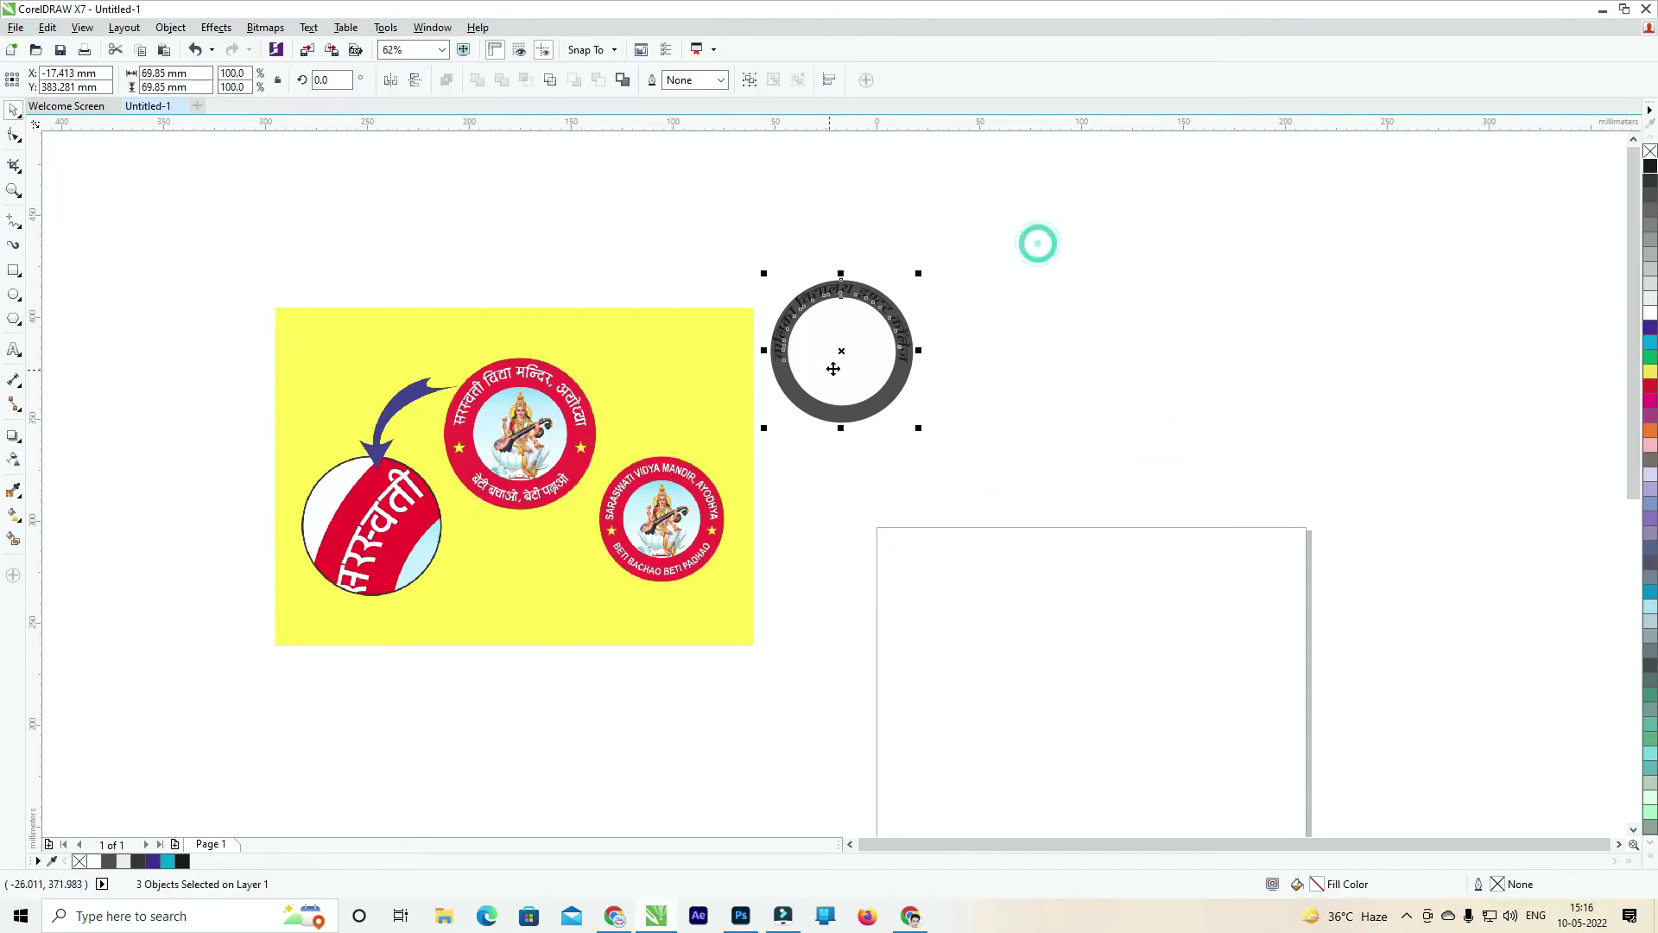
pyautogui.scroll(1, 784, 402)
pyautogui.moveTo(784, 402); pyautogui.dragTo(842, 382)
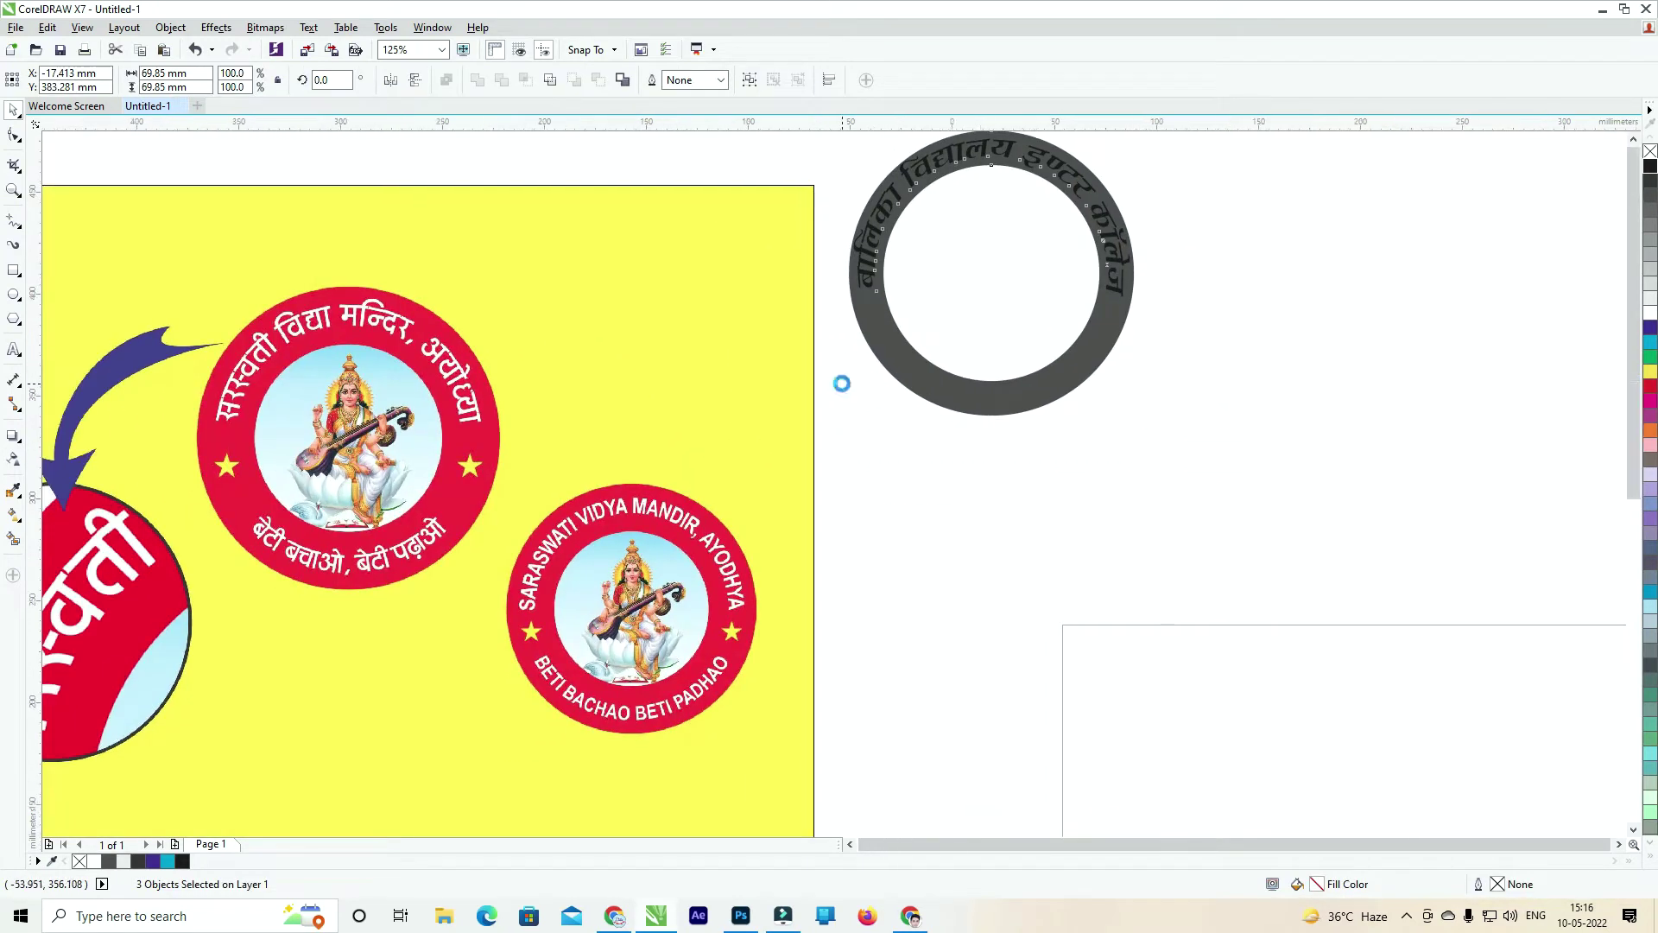
pyautogui.scroll(-1, 842, 383)
pyautogui.click(976, 469)
pyautogui.moveTo(1070, 215); pyautogui.dragTo(769, 449)
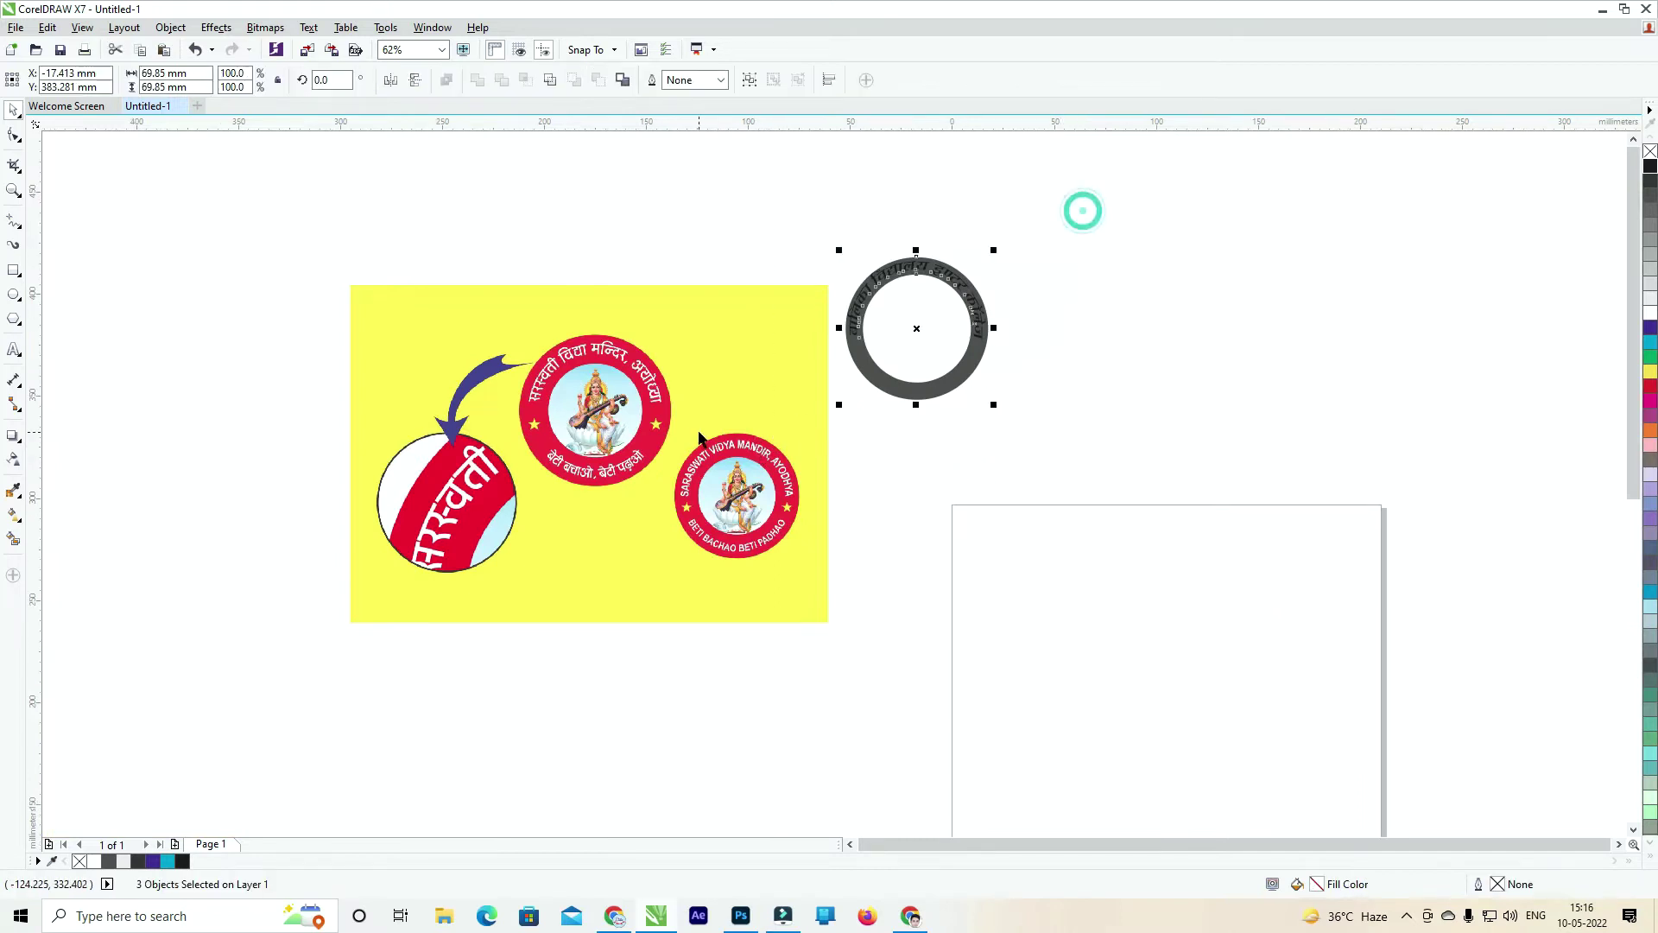
pyautogui.scroll(2, 691, 429)
pyautogui.scroll(2, 412, 423)
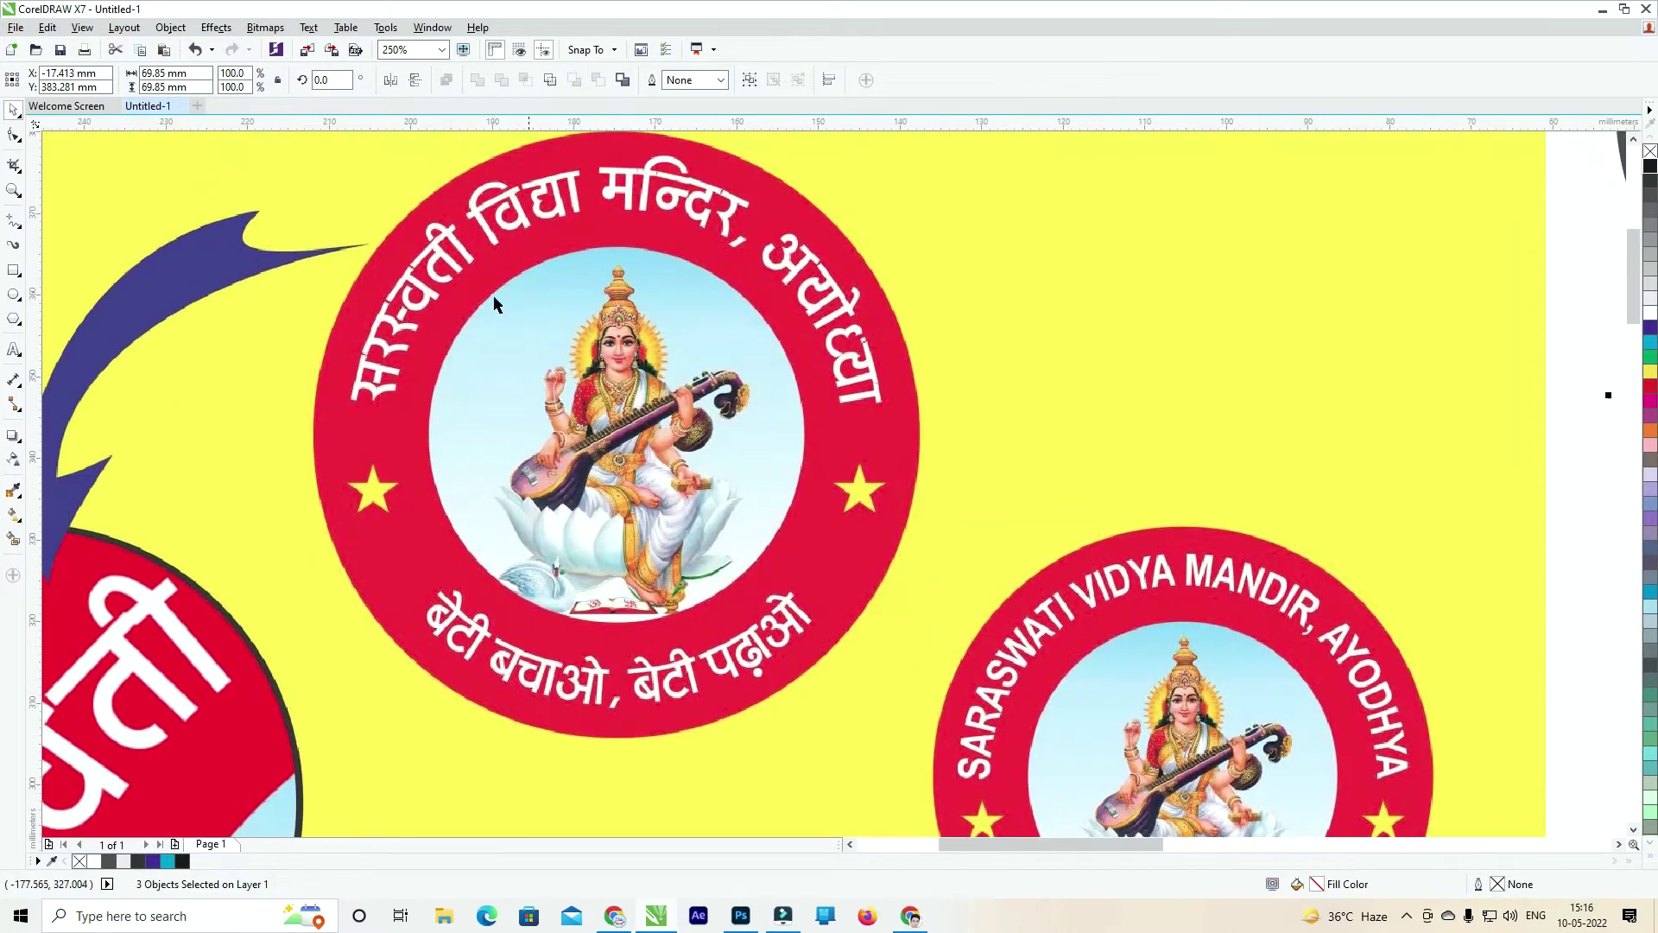
pyautogui.scroll(-2, 527, 328)
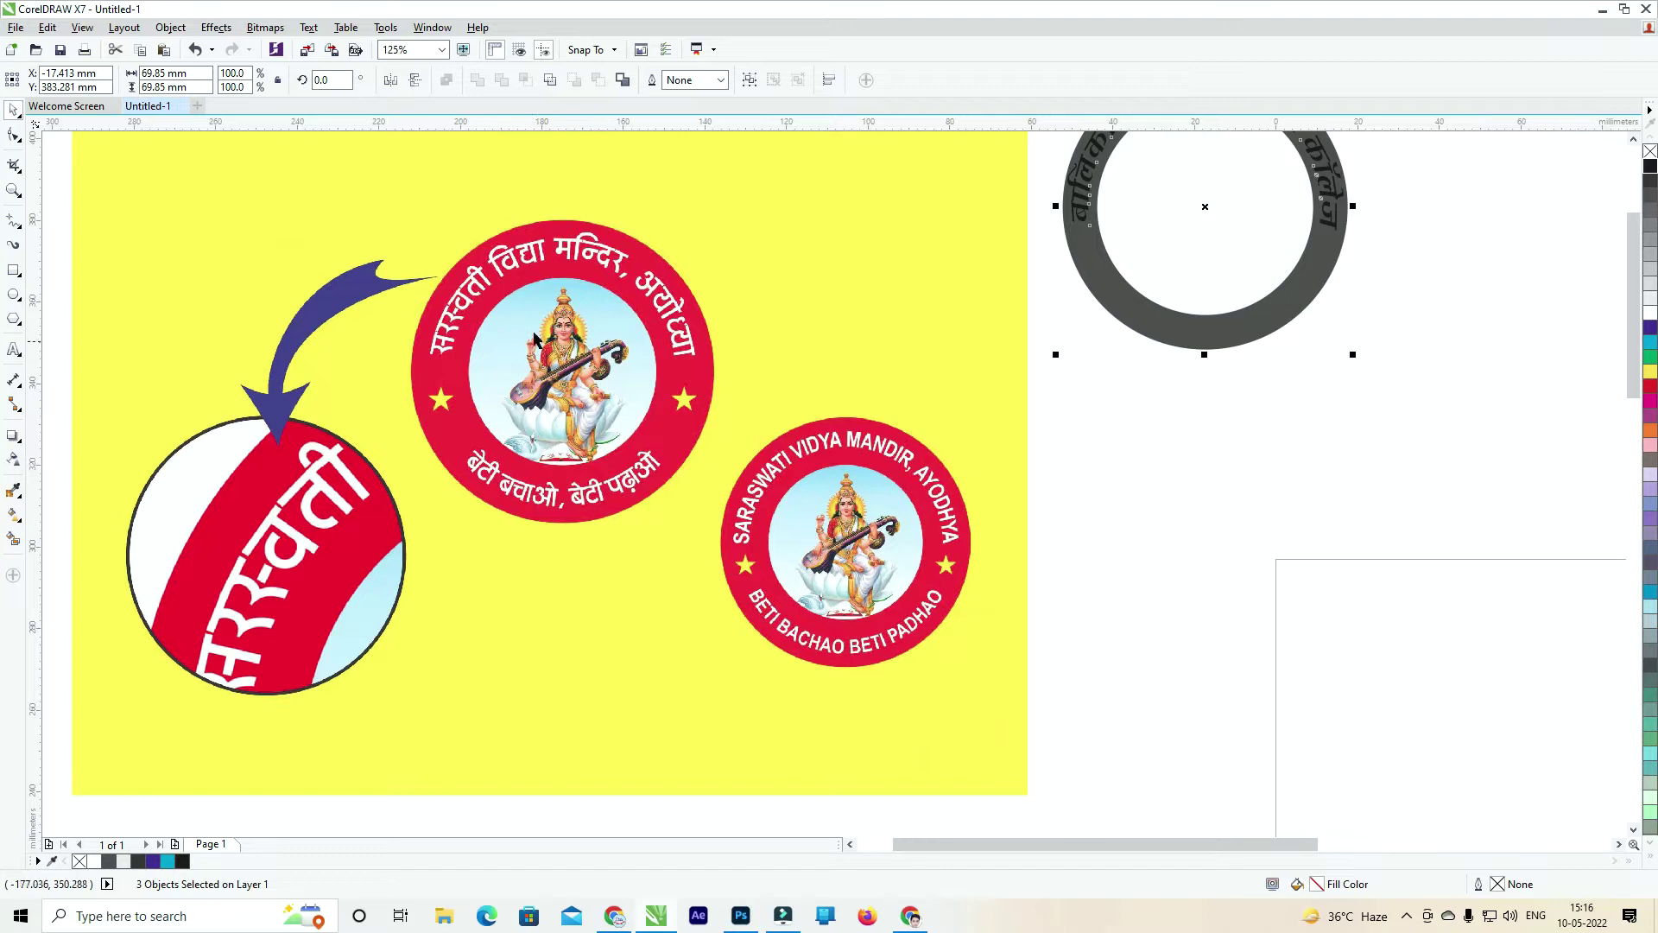
pyautogui.scroll(-2, 579, 330)
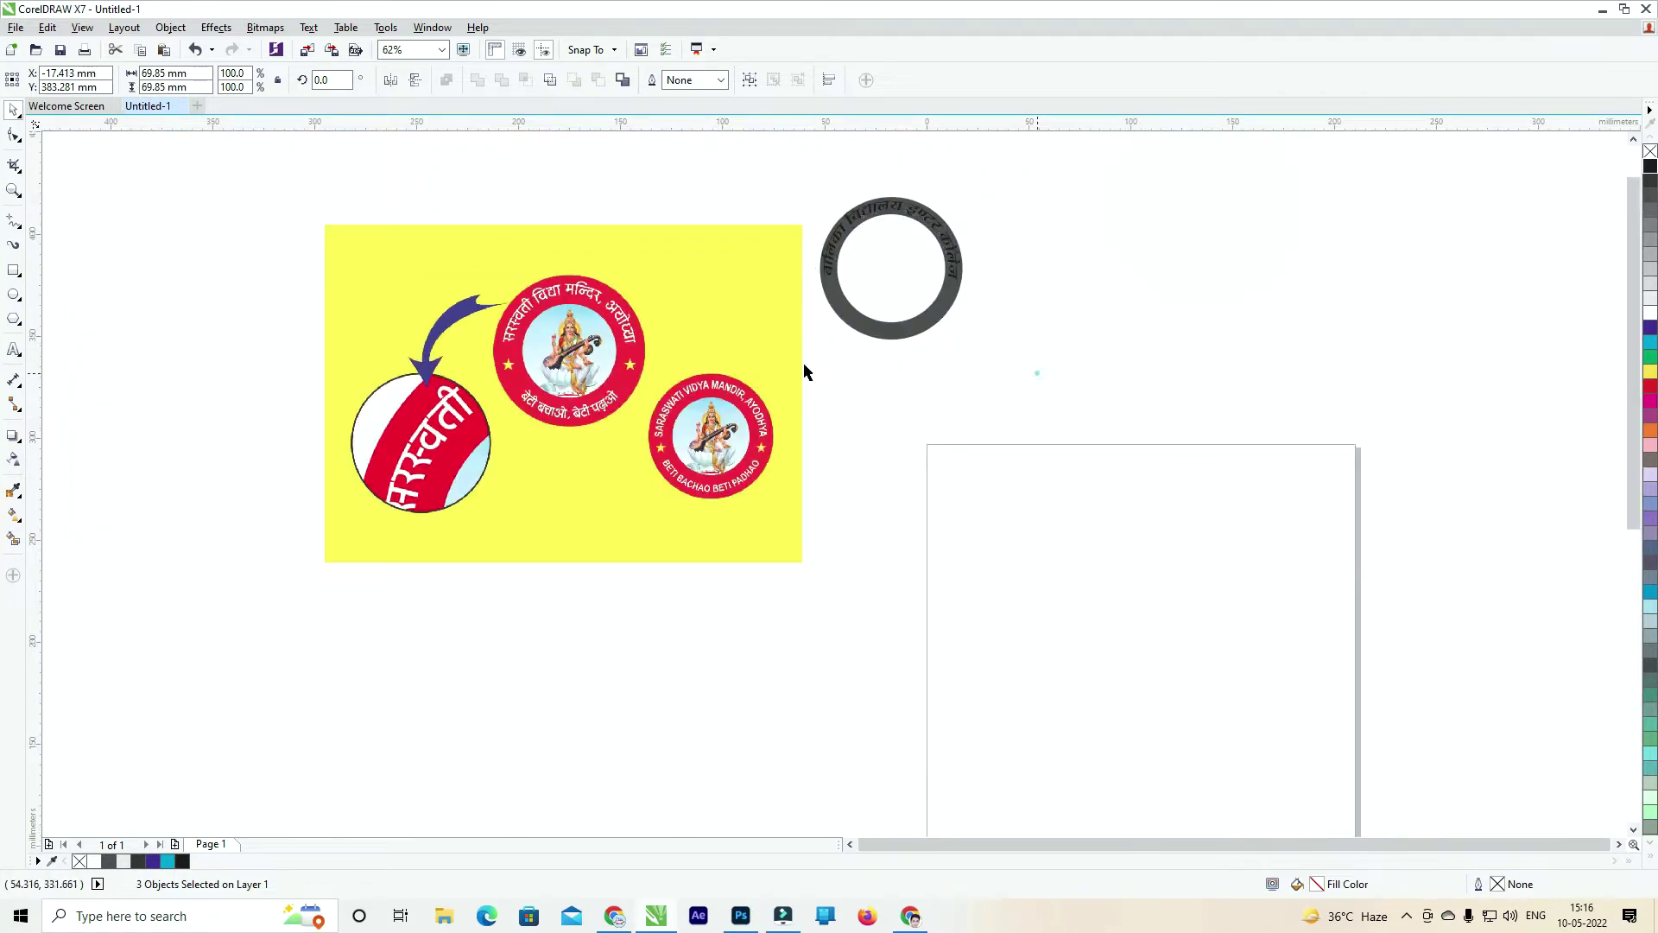
pyautogui.click(804, 370)
pyautogui.scroll(2, 619, 348)
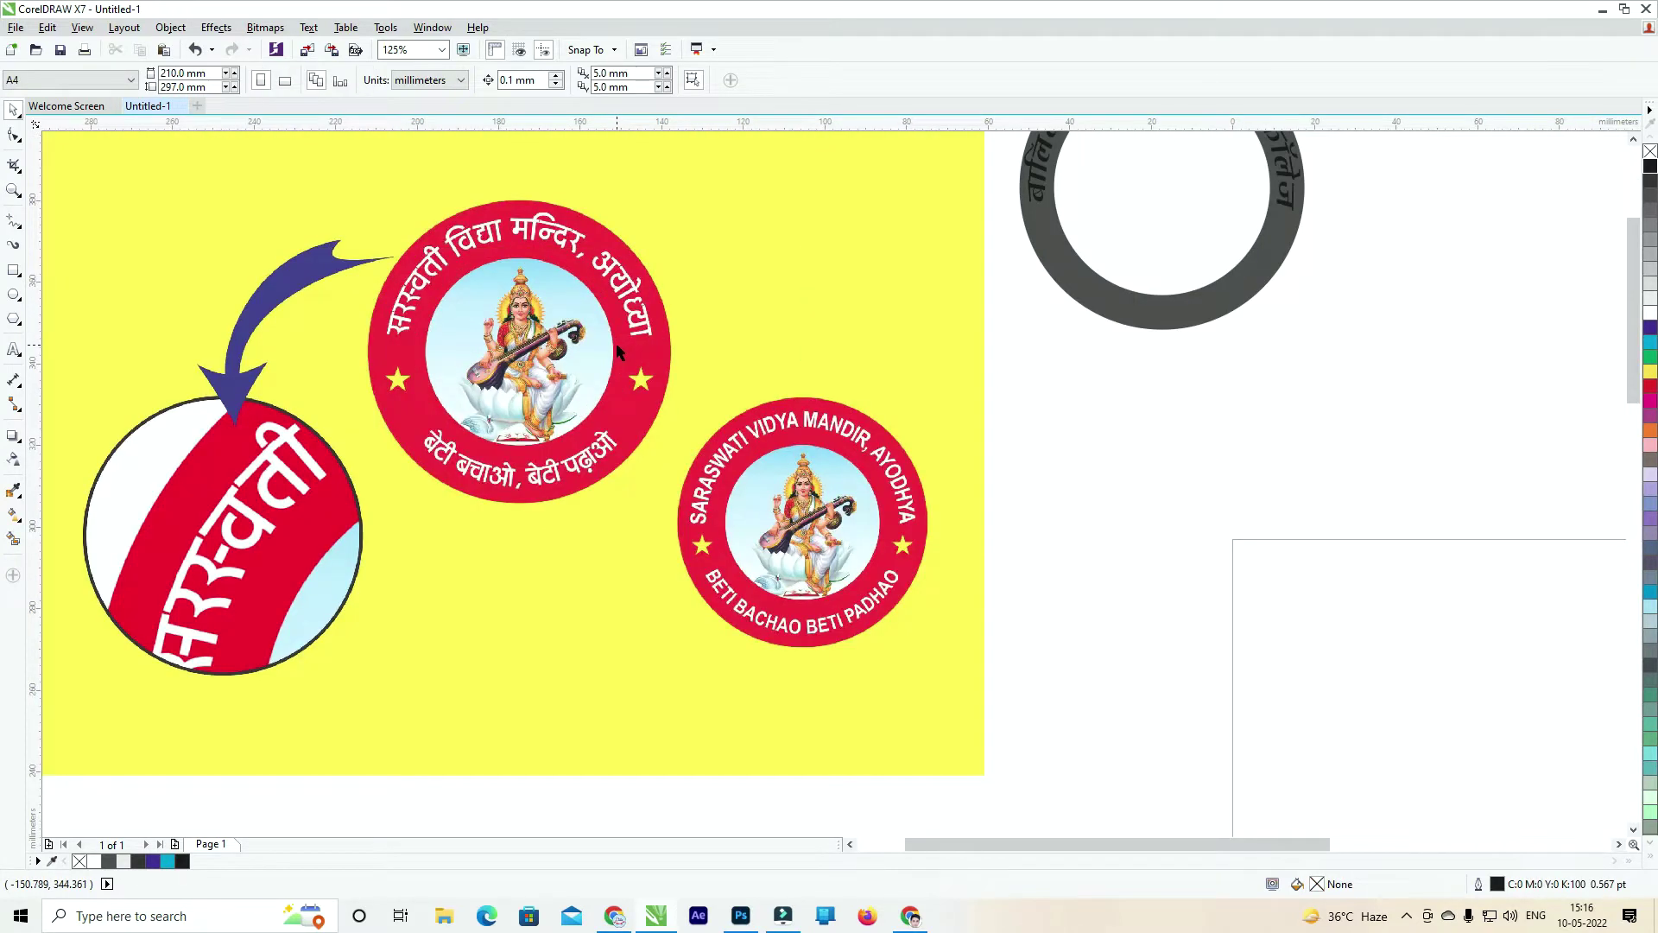
pyautogui.scroll(-2, 615, 342)
pyautogui.scroll(2, 468, 355)
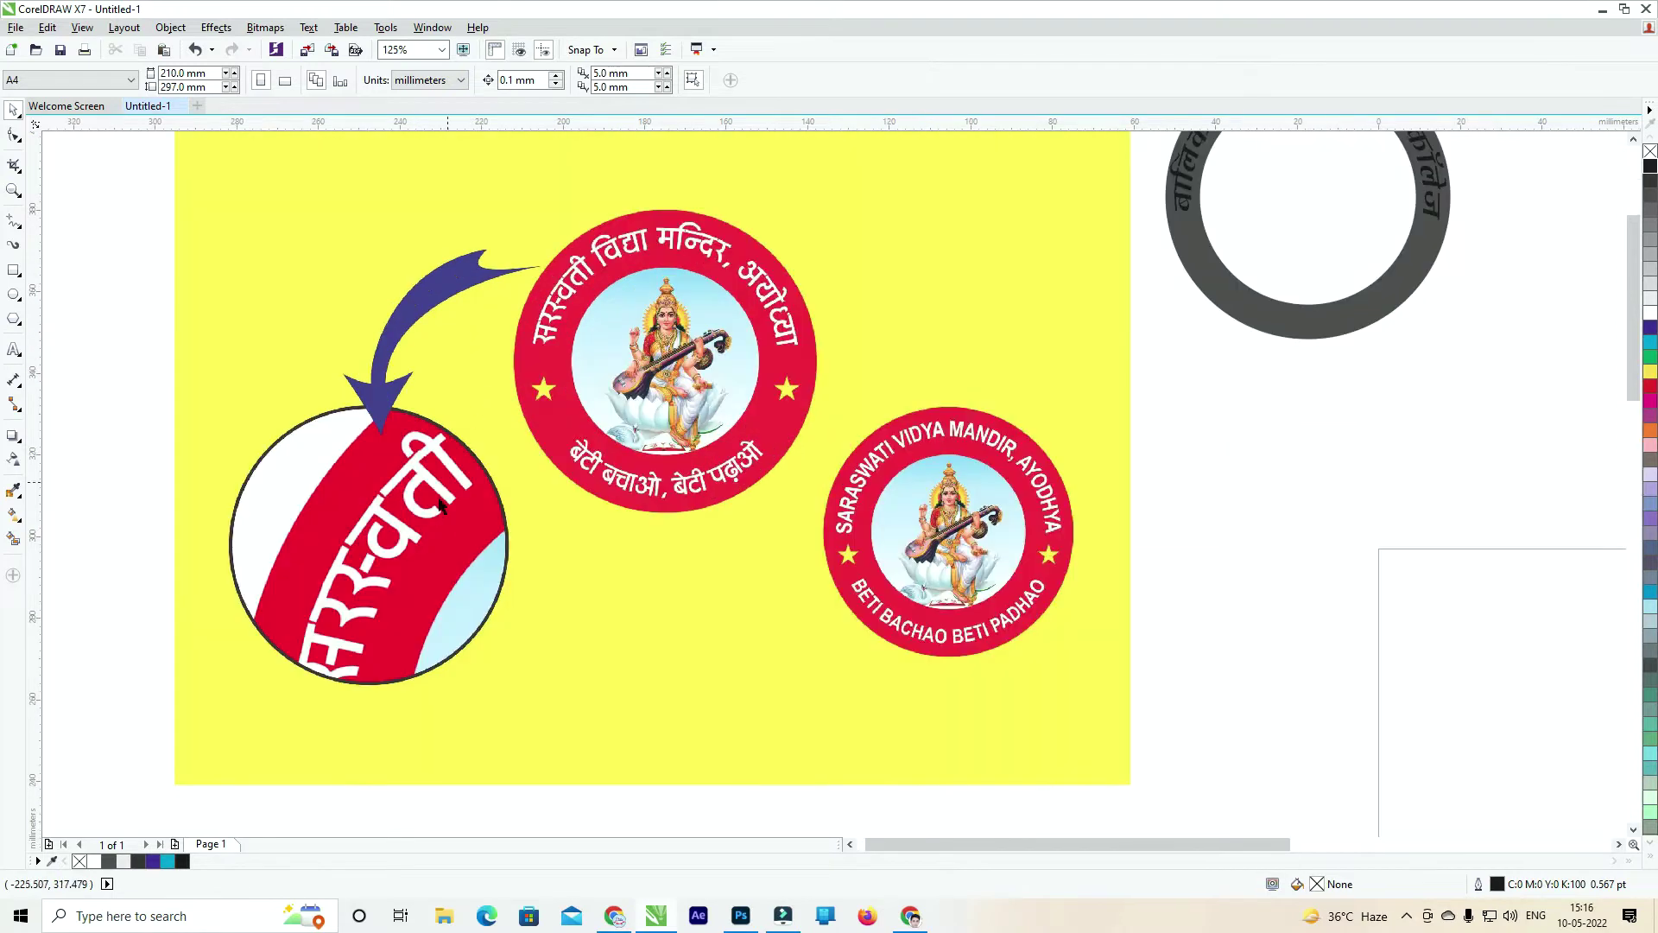
# Examine how the headline letters join in the magnified detail and in the lettering of the Hindi and English badges.
pyautogui.scroll(2, 439, 505)
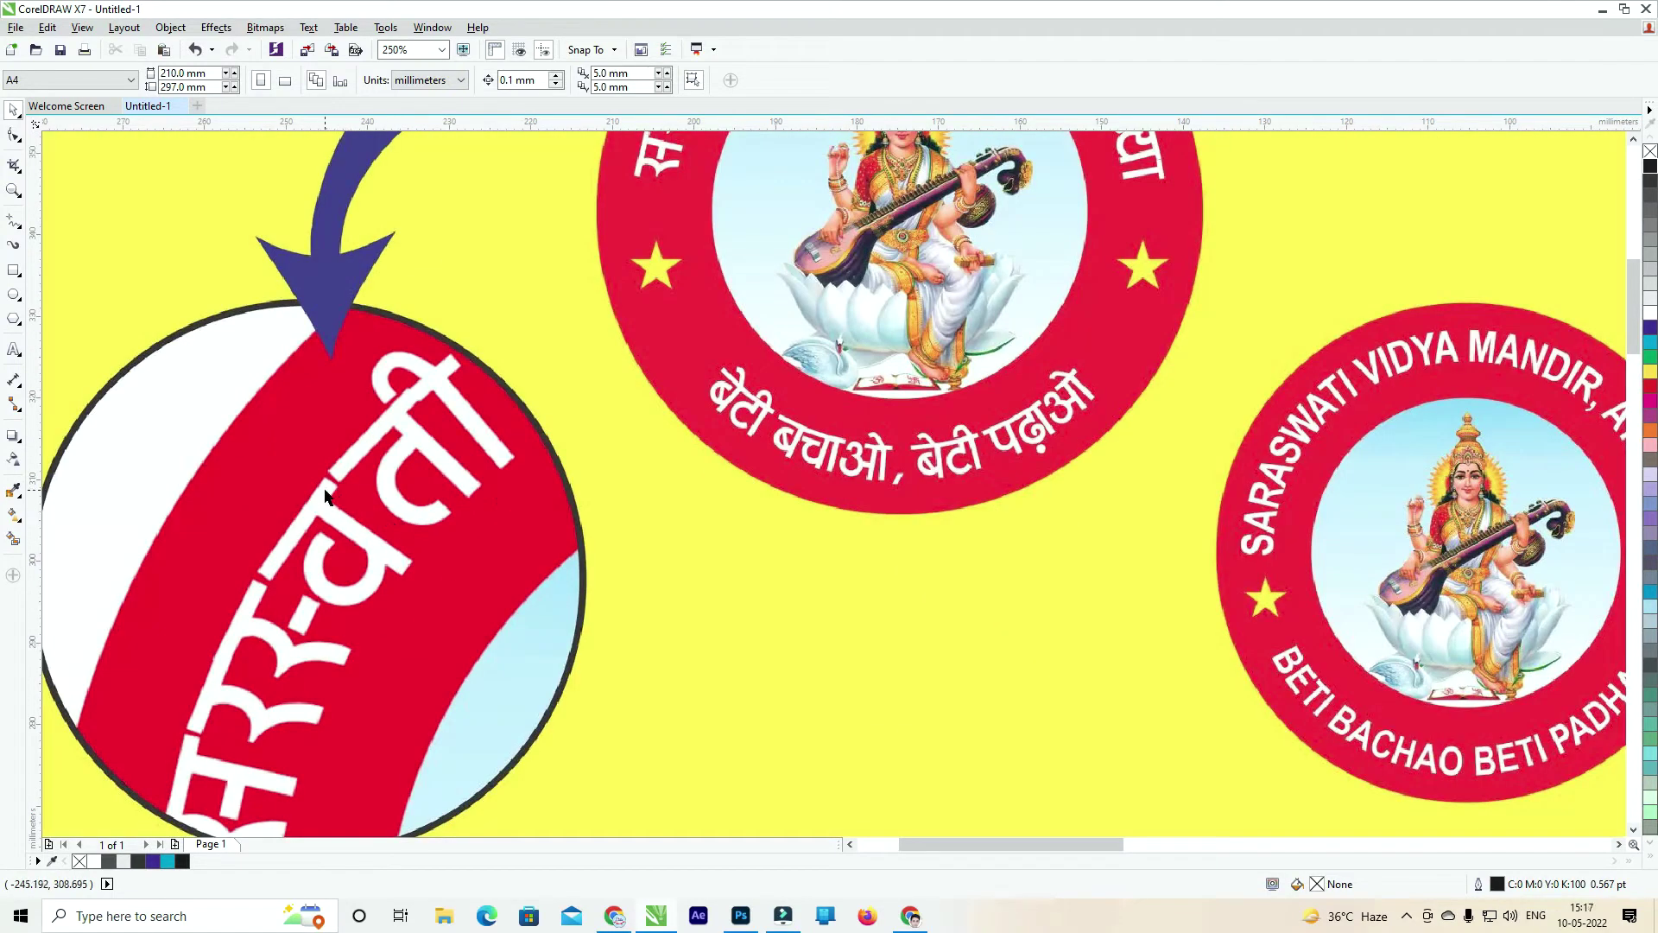
pyautogui.scroll(2, 327, 495)
pyautogui.scroll(-1, 448, 391)
pyautogui.moveTo(770, 162); pyautogui.dragTo(548, 491)
pyautogui.moveTo(899, 607); pyautogui.dragTo(705, 285)
pyautogui.scroll(-1, 982, 430)
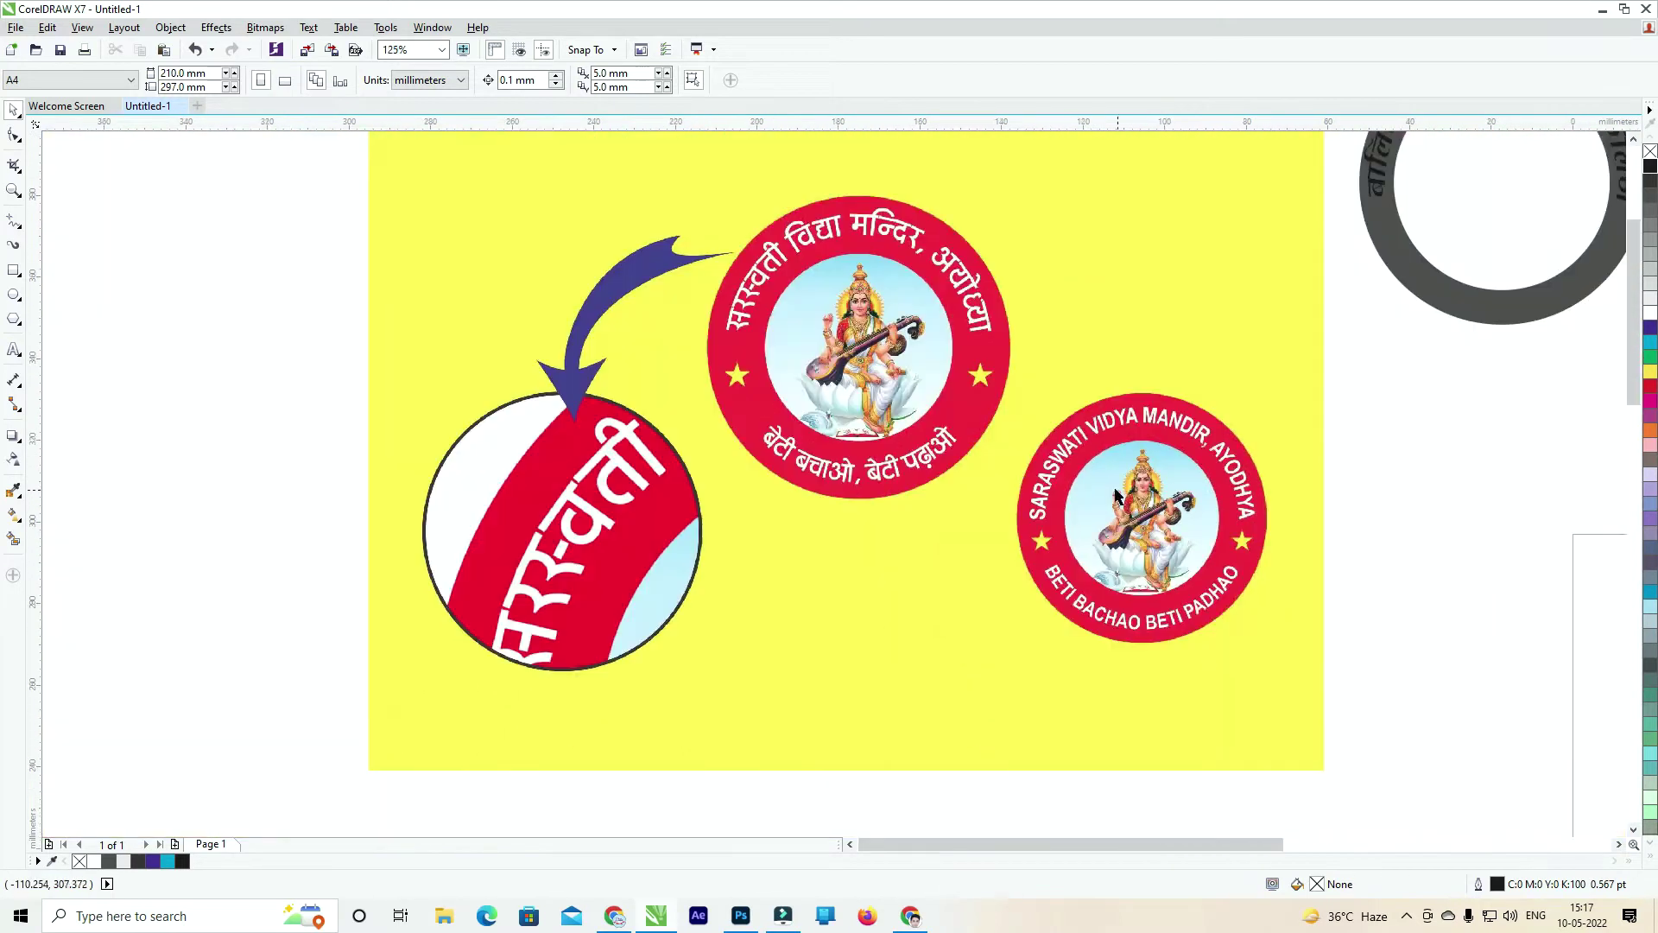
pyautogui.scroll(-1, 1209, 447)
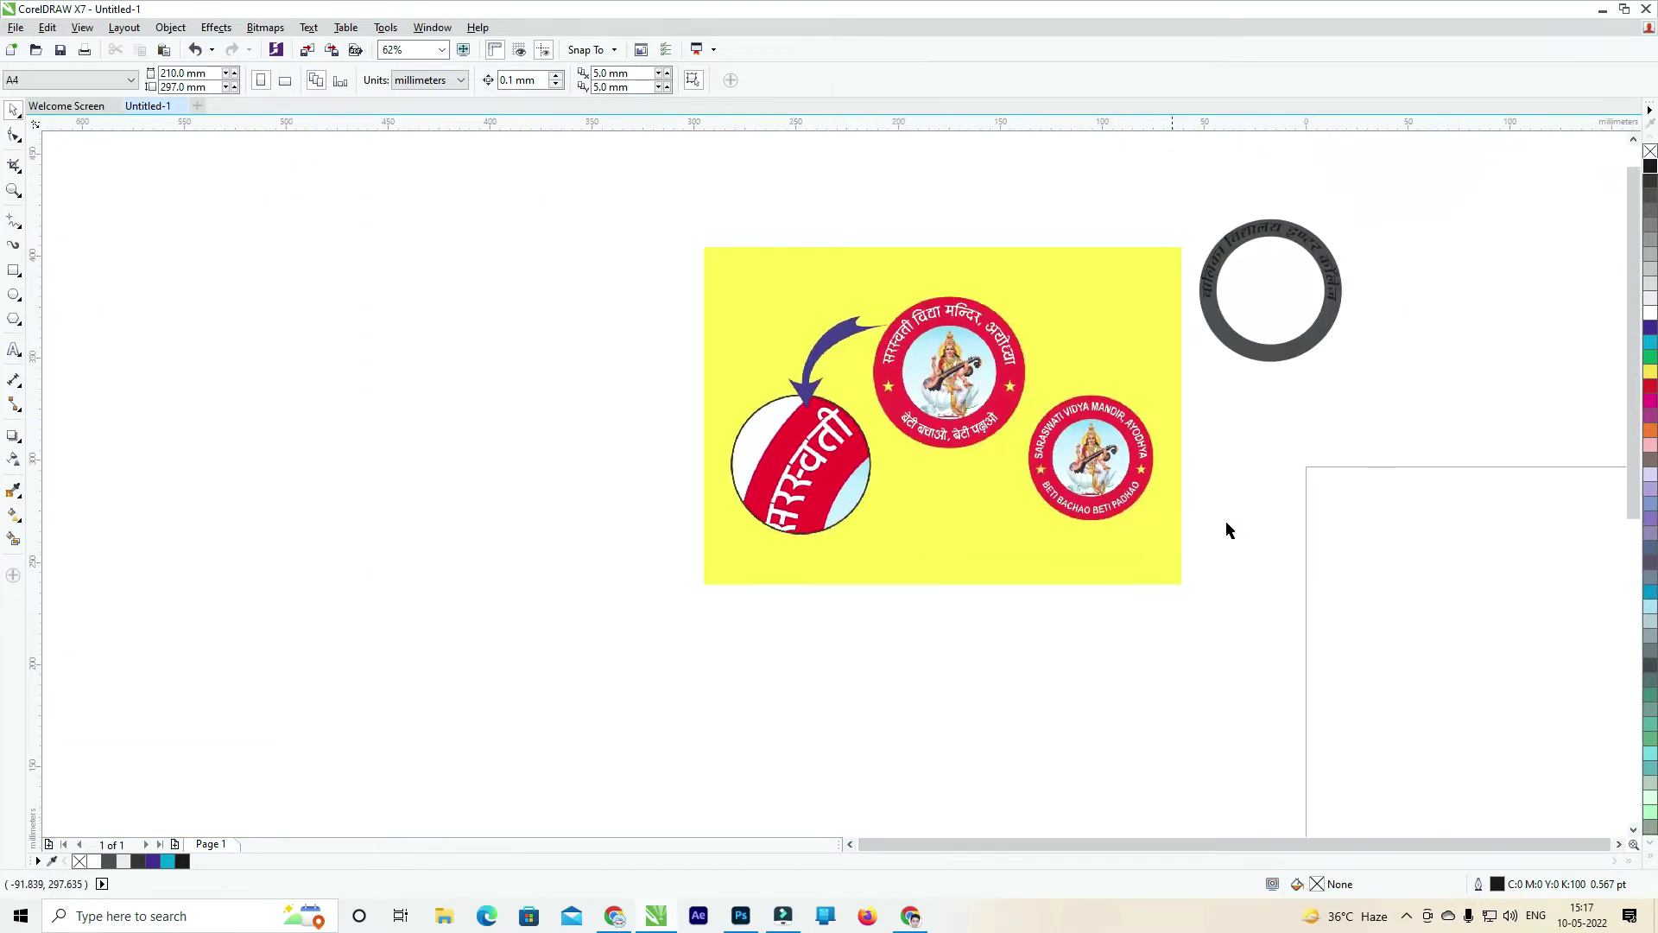
# Delete the dark grey ring with its curved Hindi text beside the yellow sample picture.
pyautogui.click(1099, 516)
pyautogui.moveTo(1098, 515); pyautogui.dragTo(744, 483)
pyautogui.click(969, 428)
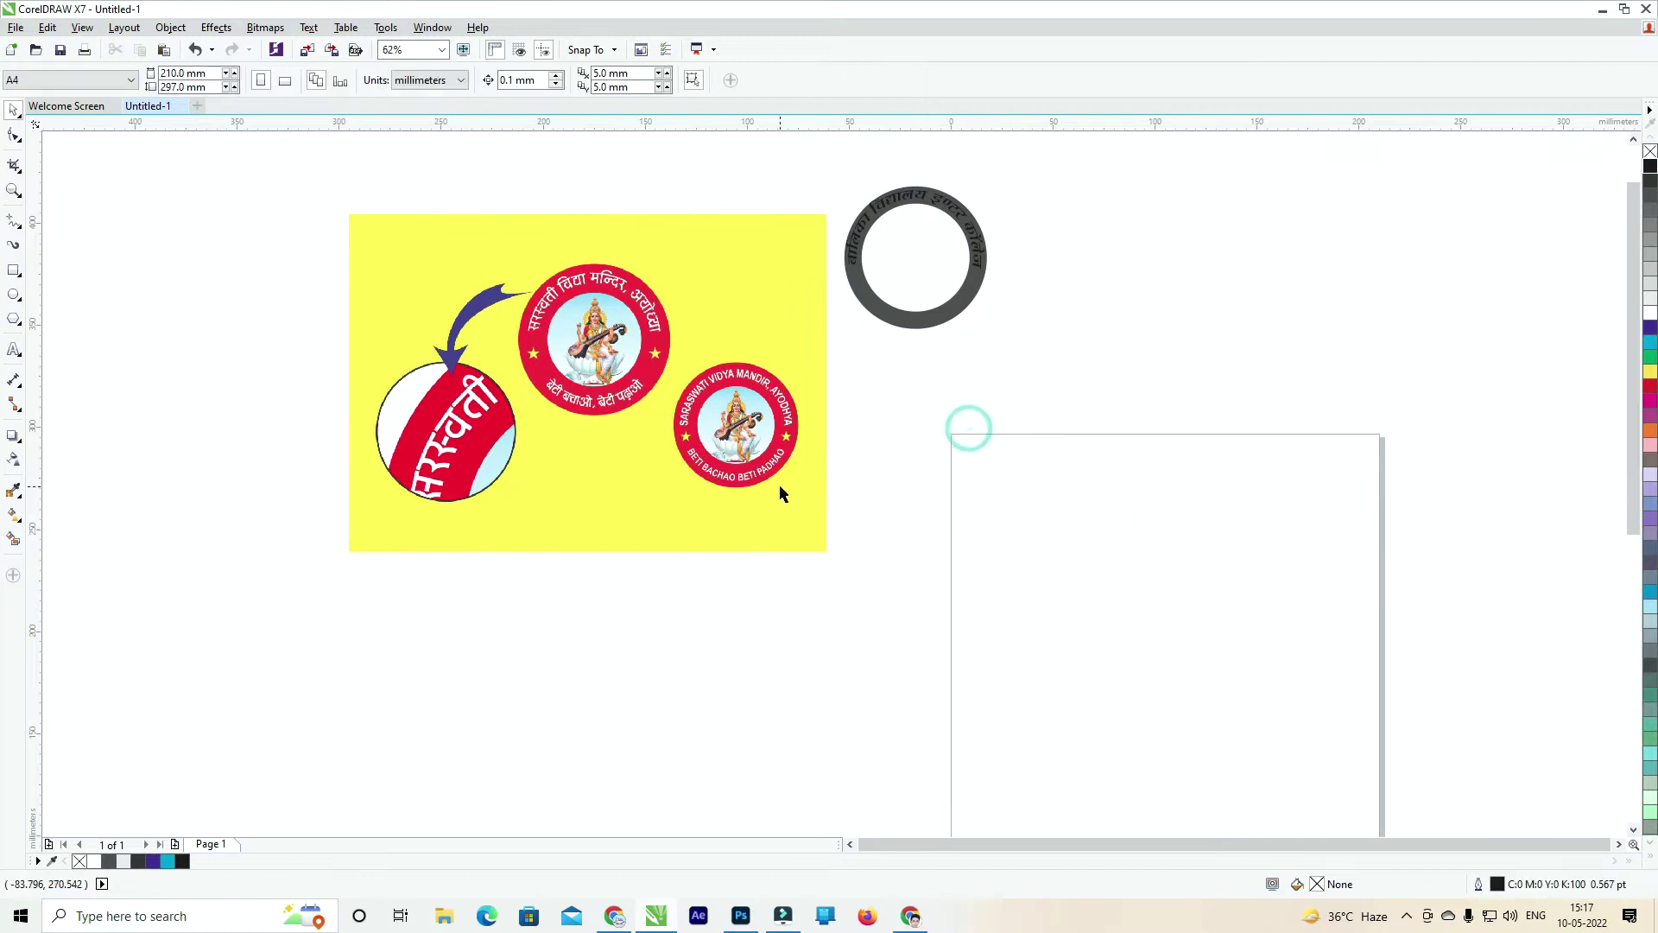
pyautogui.moveTo(941, 594); pyautogui.dragTo(293, 199)
pyautogui.click(955, 449)
pyautogui.moveTo(1344, 722); pyautogui.dragTo(962, 514)
pyautogui.moveTo(1187, 528); pyautogui.dragTo(789, 155)
pyautogui.press('Delete')
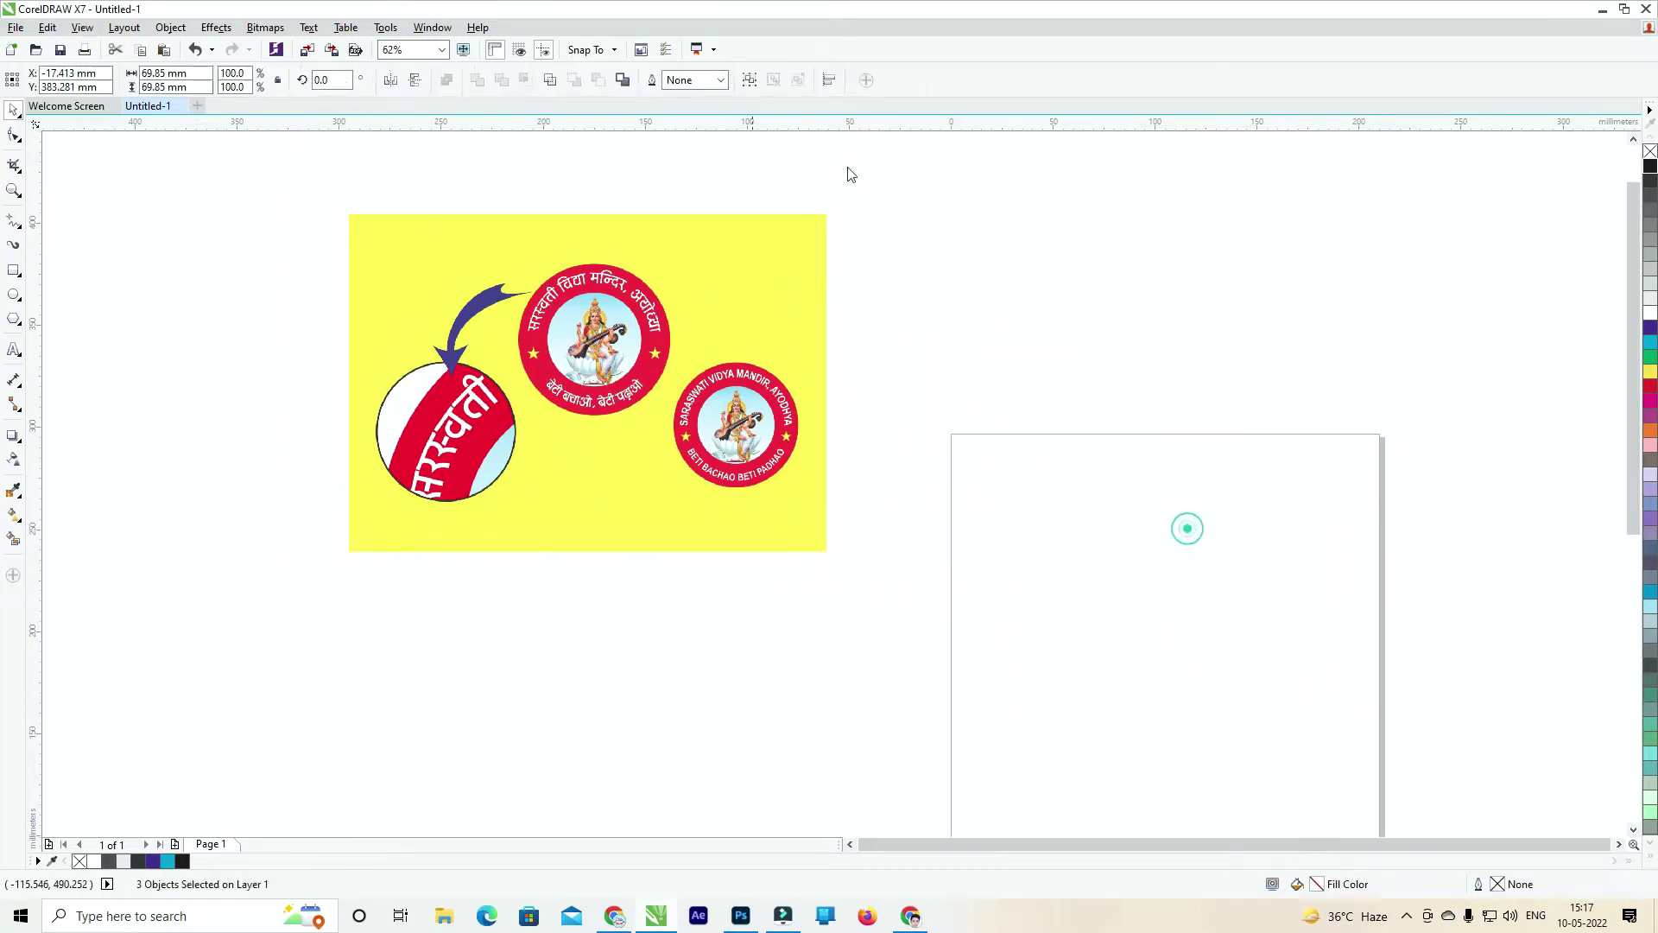
# Draw an unfilled circle about 125 mm in diameter to the right of the sample picture, overlapping the page's upper edge.
pyautogui.moveTo(933, 277); pyautogui.dragTo(866, 334)
pyautogui.click(634, 351)
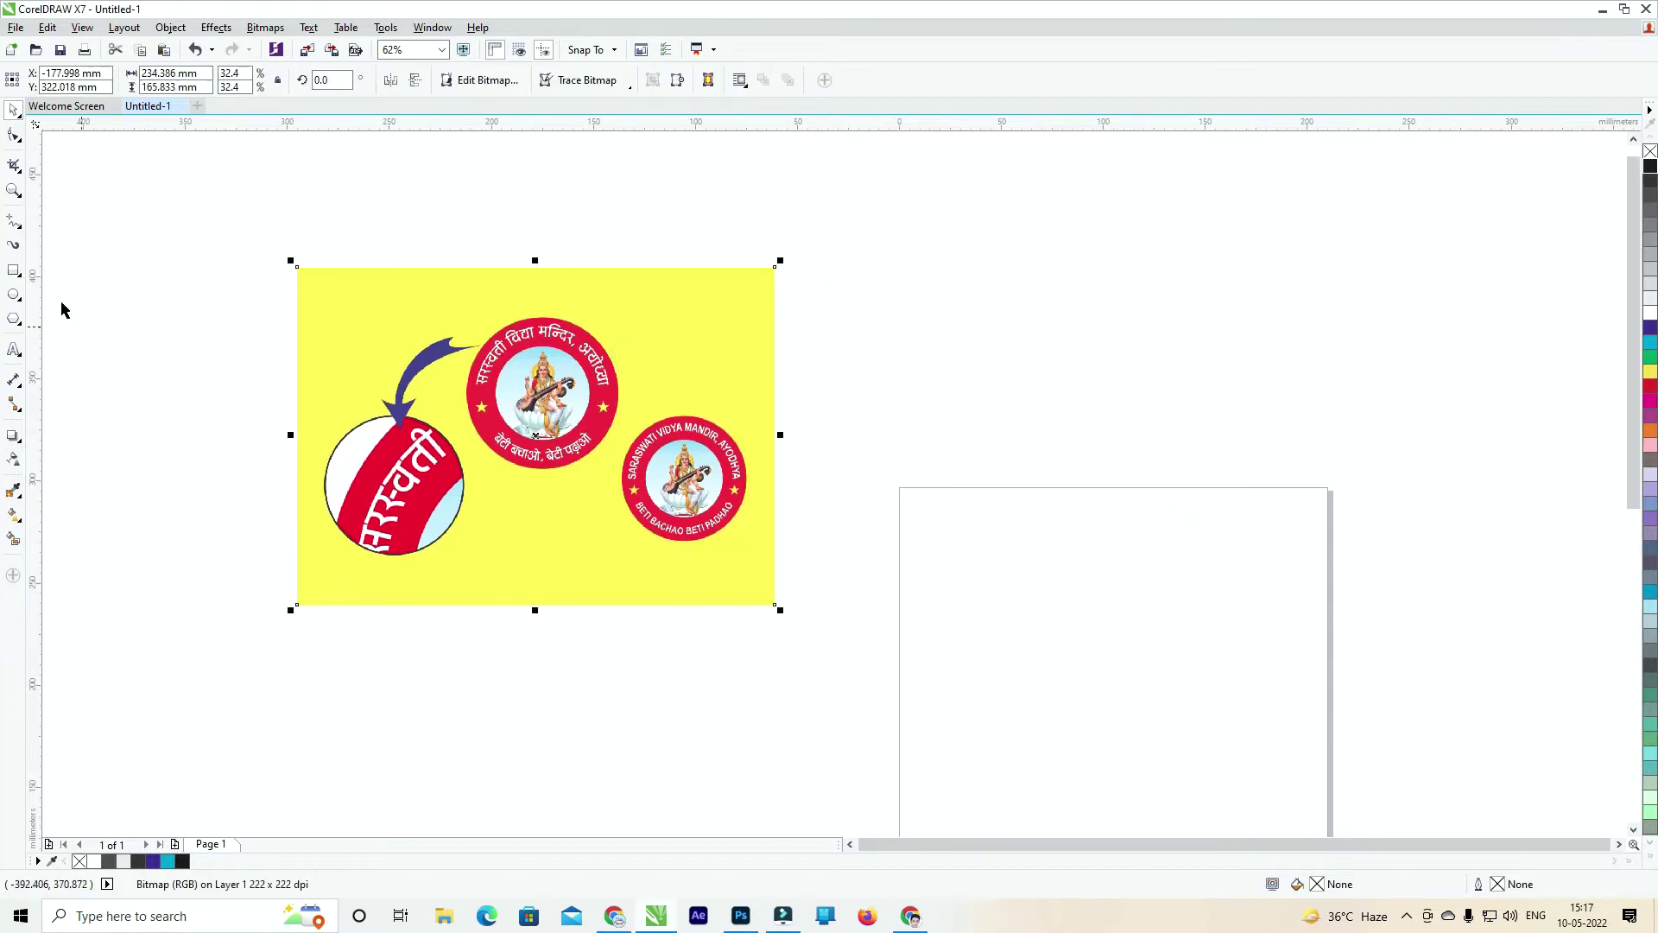
pyautogui.click(15, 296)
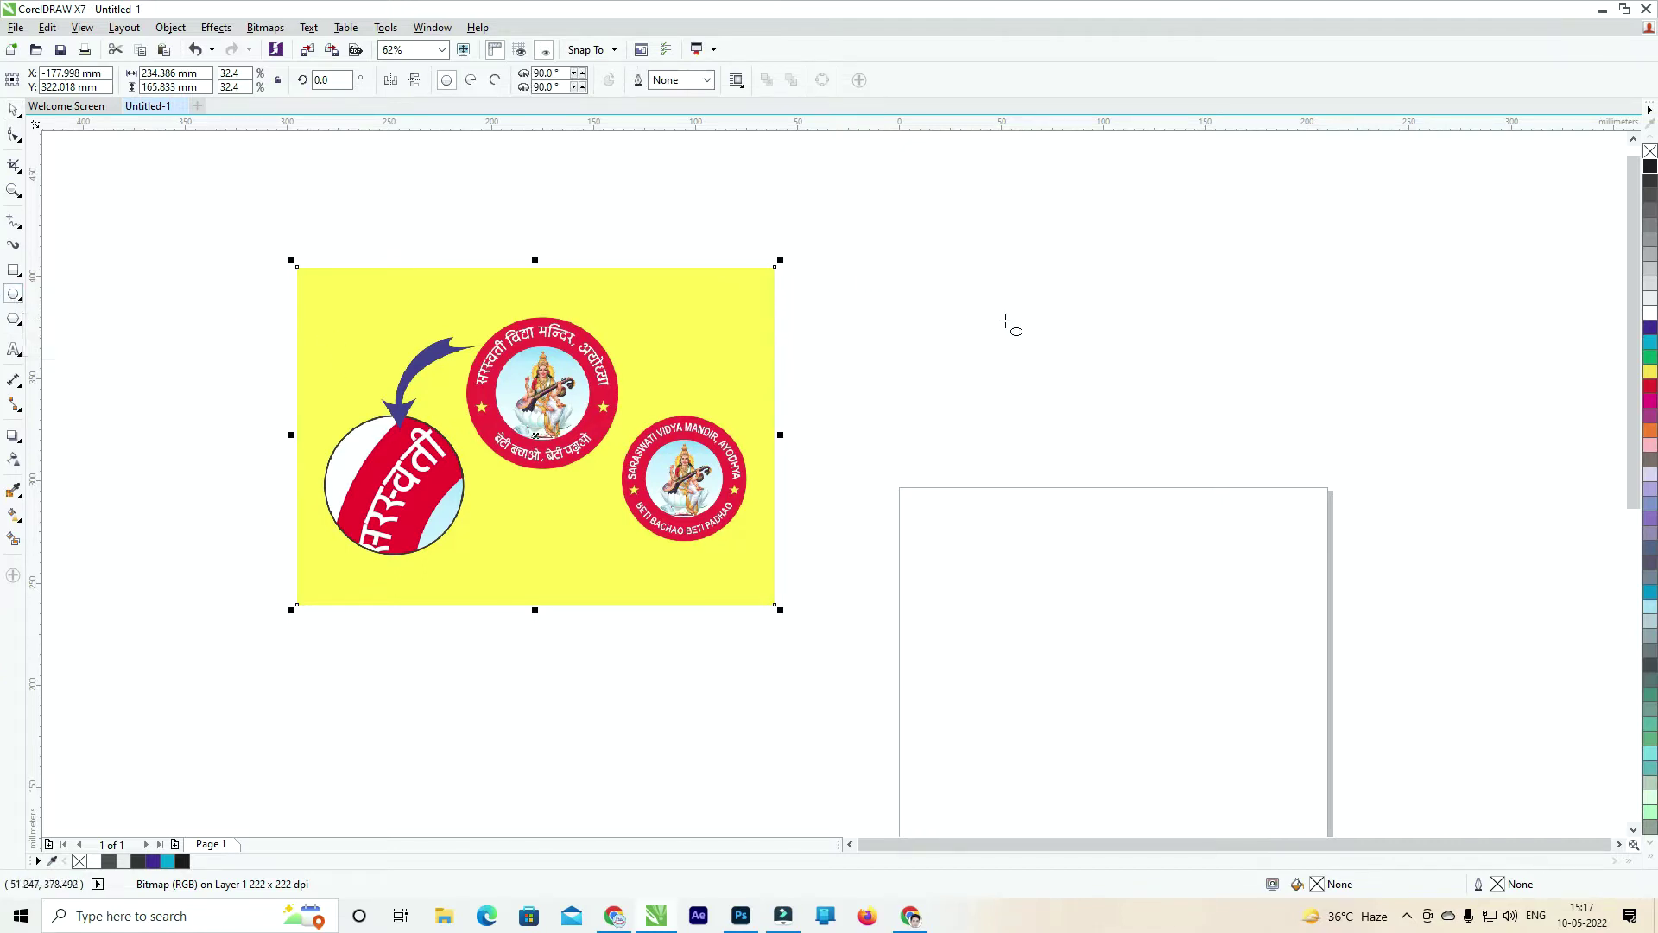
pyautogui.moveTo(974, 289); pyautogui.dragTo(1063, 414)
pyautogui.hotkey('ctrl', 'z')
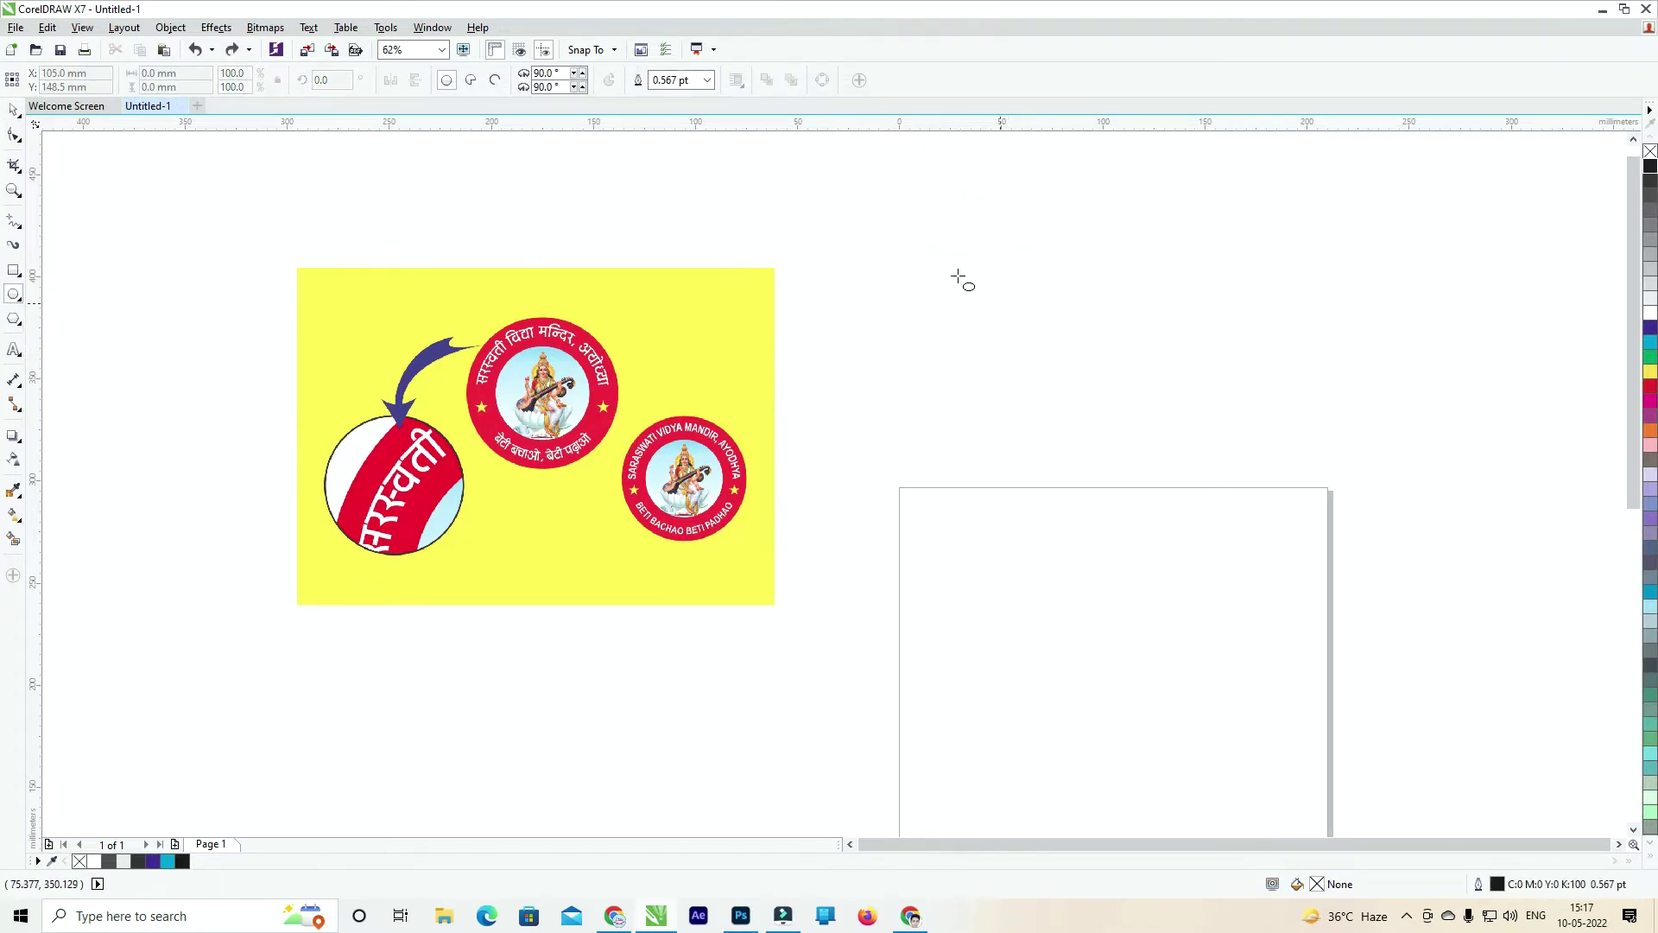
pyautogui.moveTo(932, 253); pyautogui.dragTo(1183, 516)
pyautogui.click(13, 110)
pyautogui.click(1182, 297)
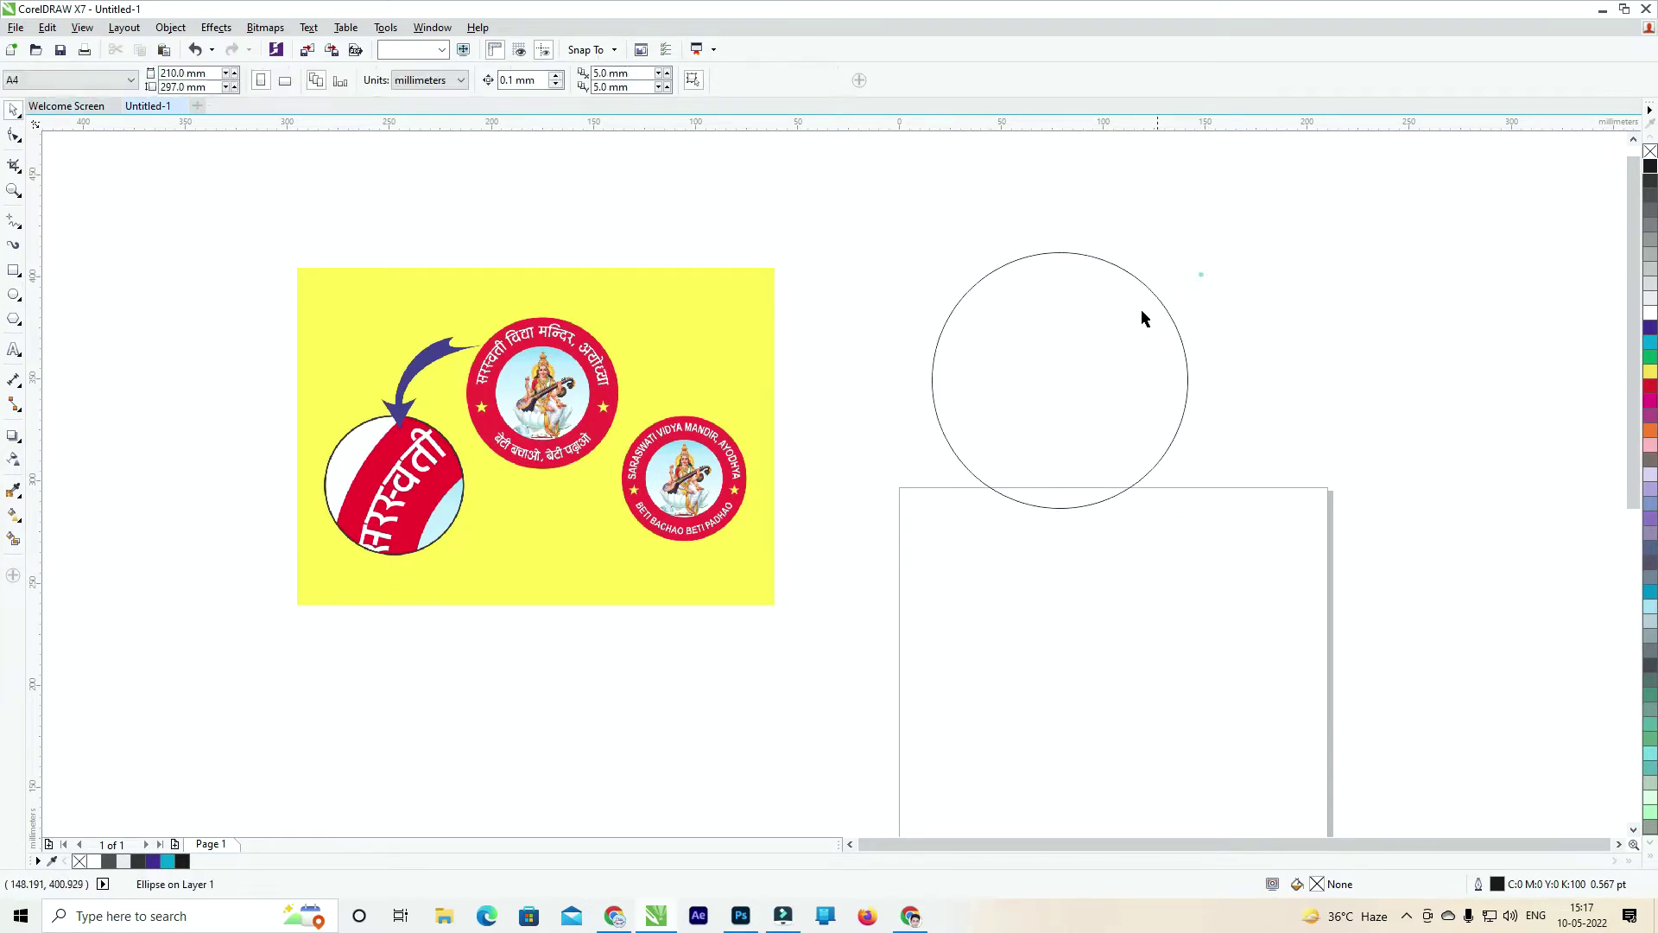
# Add the artistic text "dU;k dqekjh fo|ky;" above and beside the circle.
pyautogui.moveTo(1137, 311); pyautogui.dragTo(1026, 336)
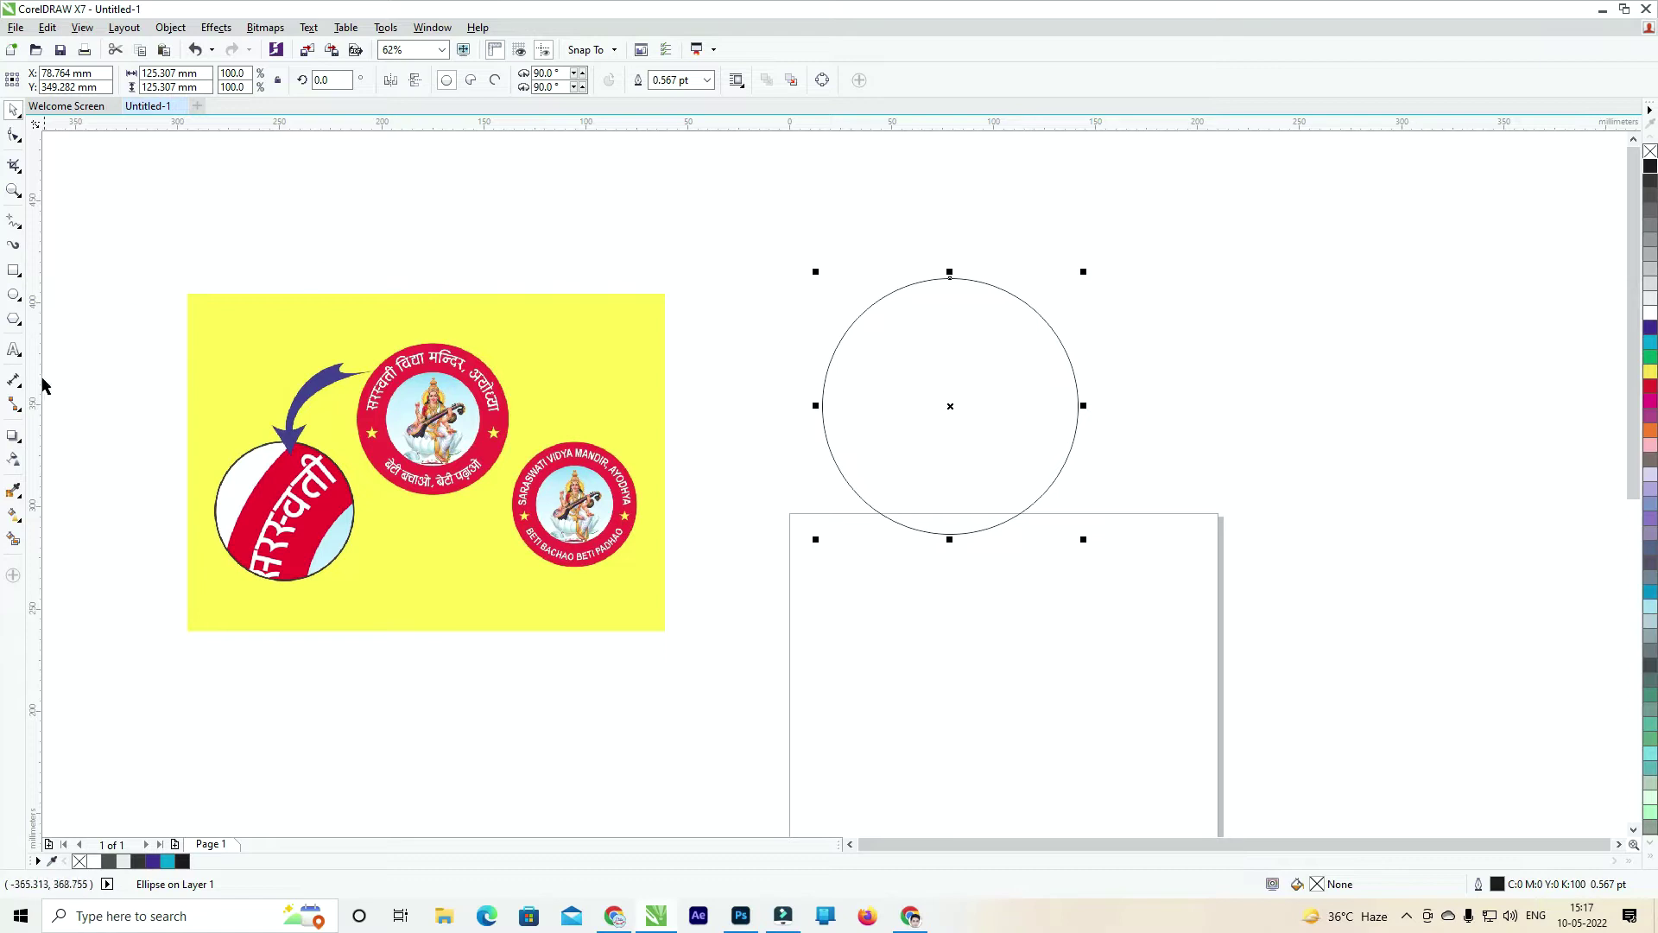
pyautogui.click(13, 349)
pyautogui.click(717, 285)
pyautogui.write('dU;k dqek')
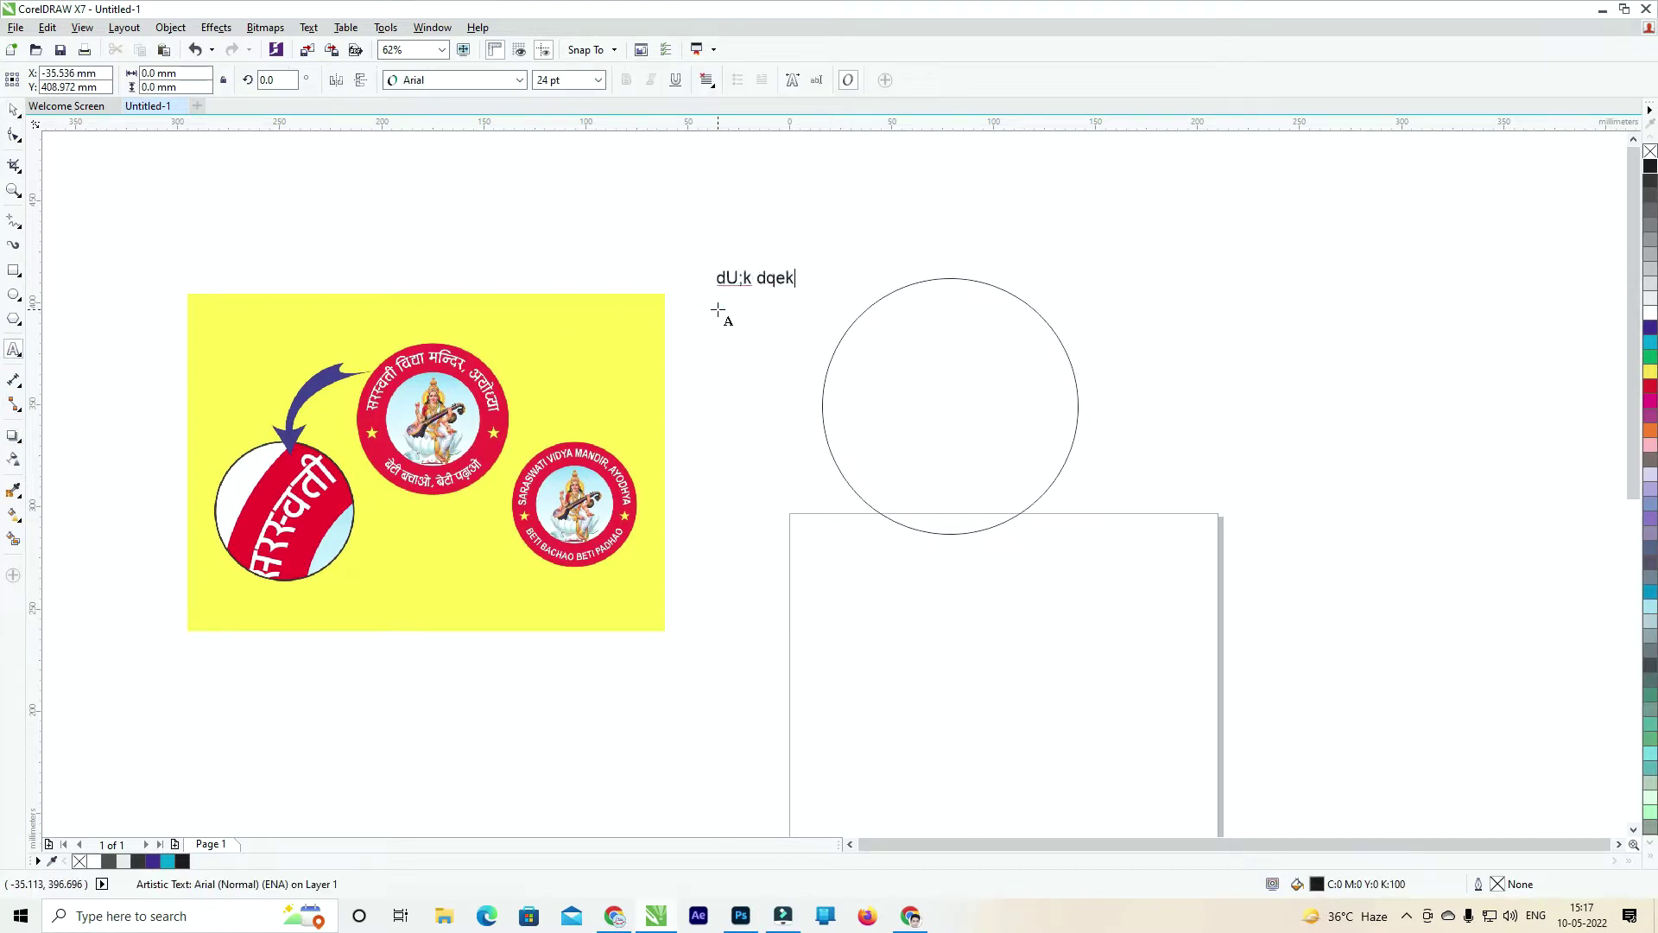
pyautogui.write('jh fo|ky;')
# Set the font of the whole new text line to Abbasi Bharat.
pyautogui.hotkey('ctrl', 'a')
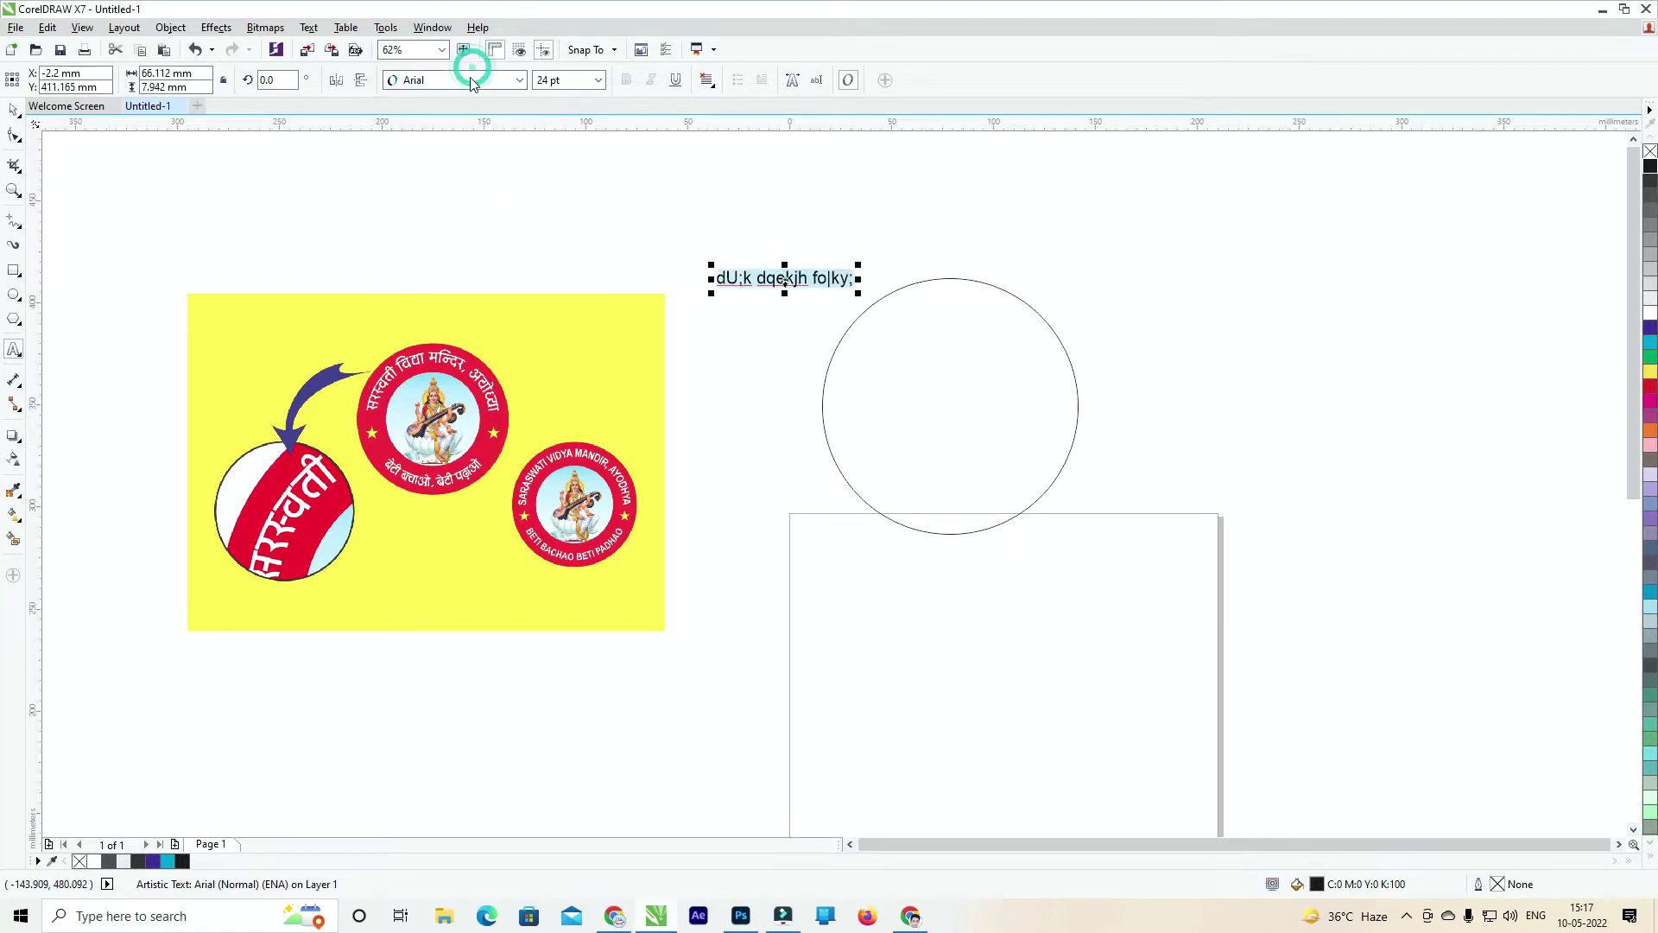
pyautogui.click(472, 80)
pyautogui.write('abil Script DEMO')
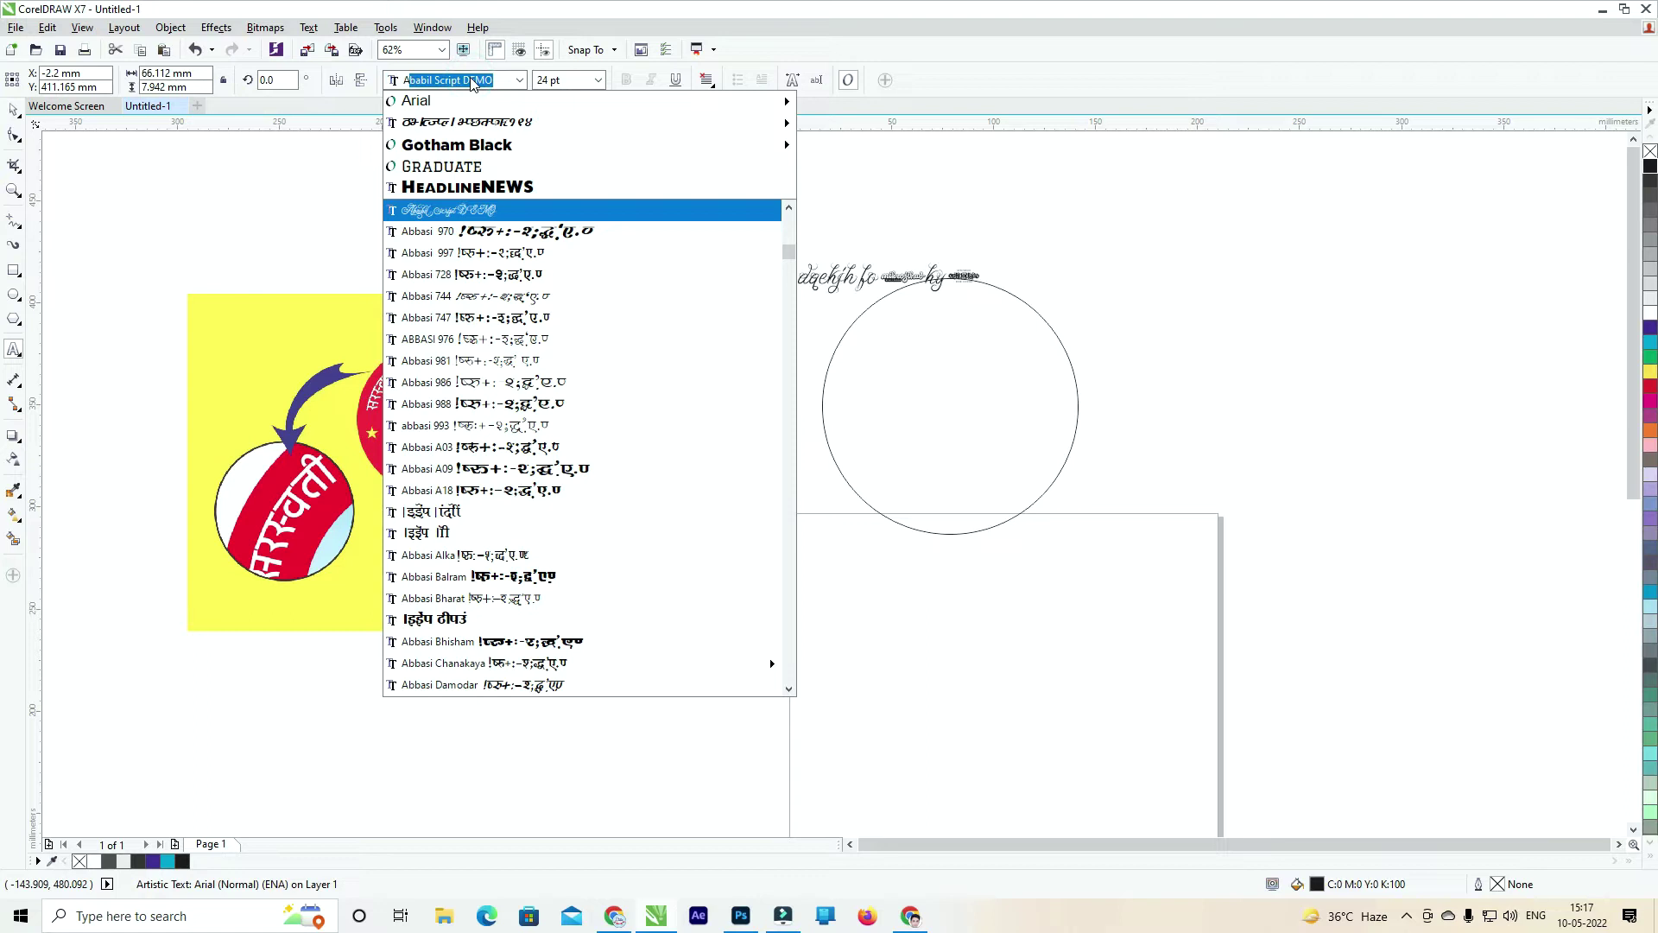
pyautogui.click(472, 80)
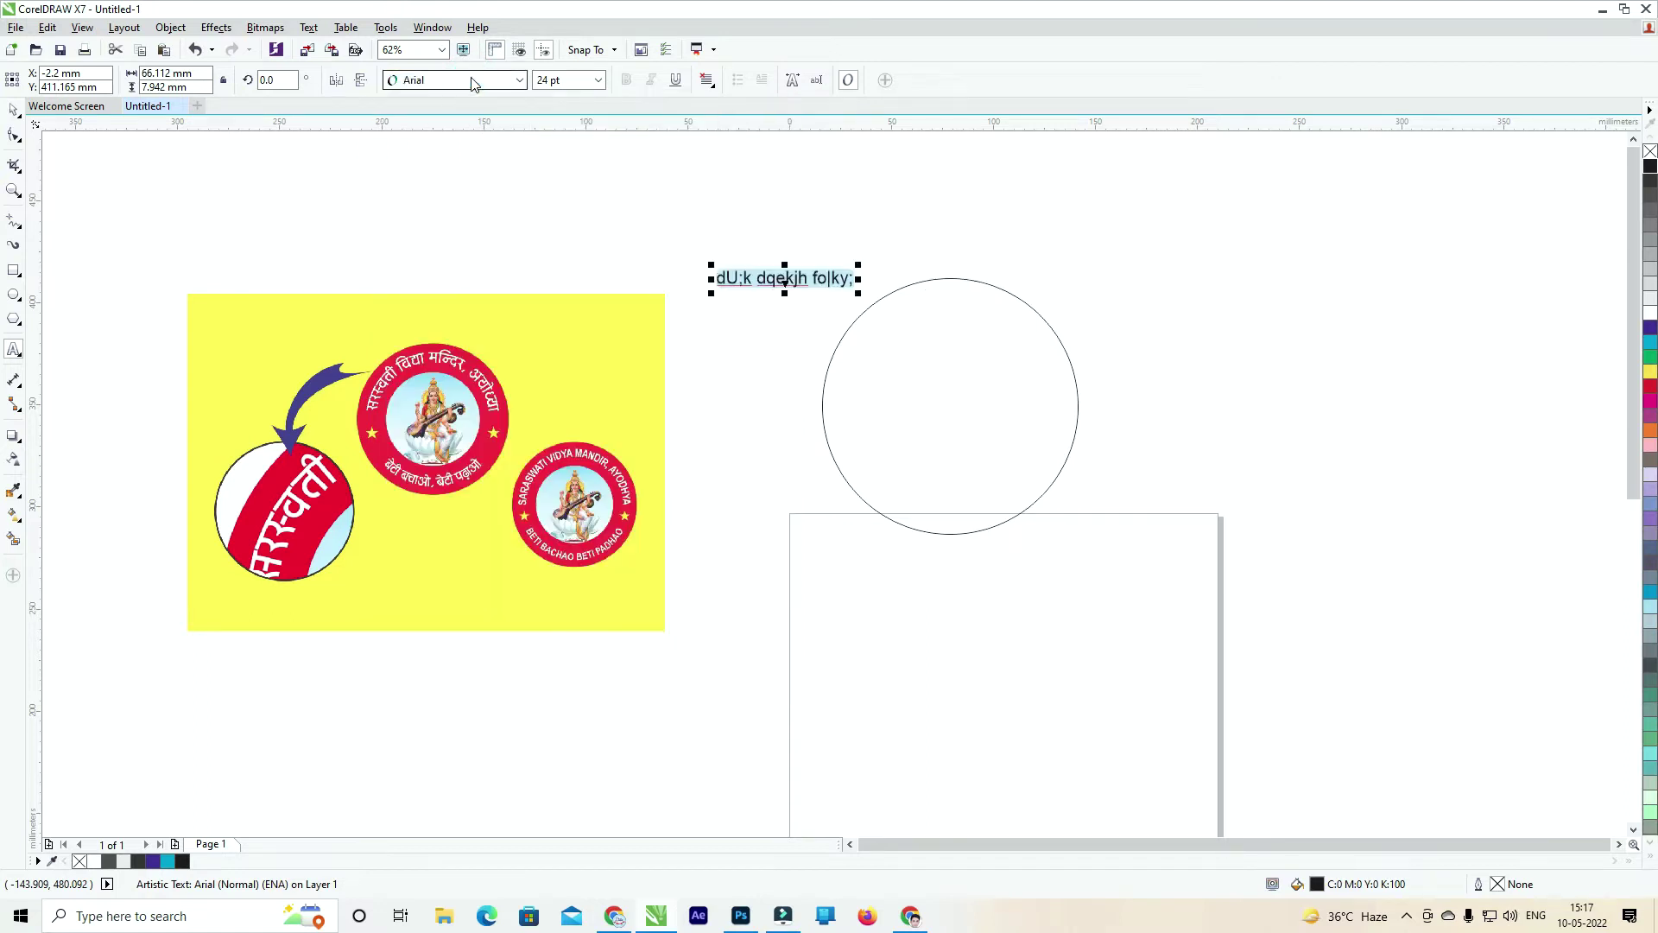
pyautogui.click(471, 80)
pyautogui.write('asi Bharat')
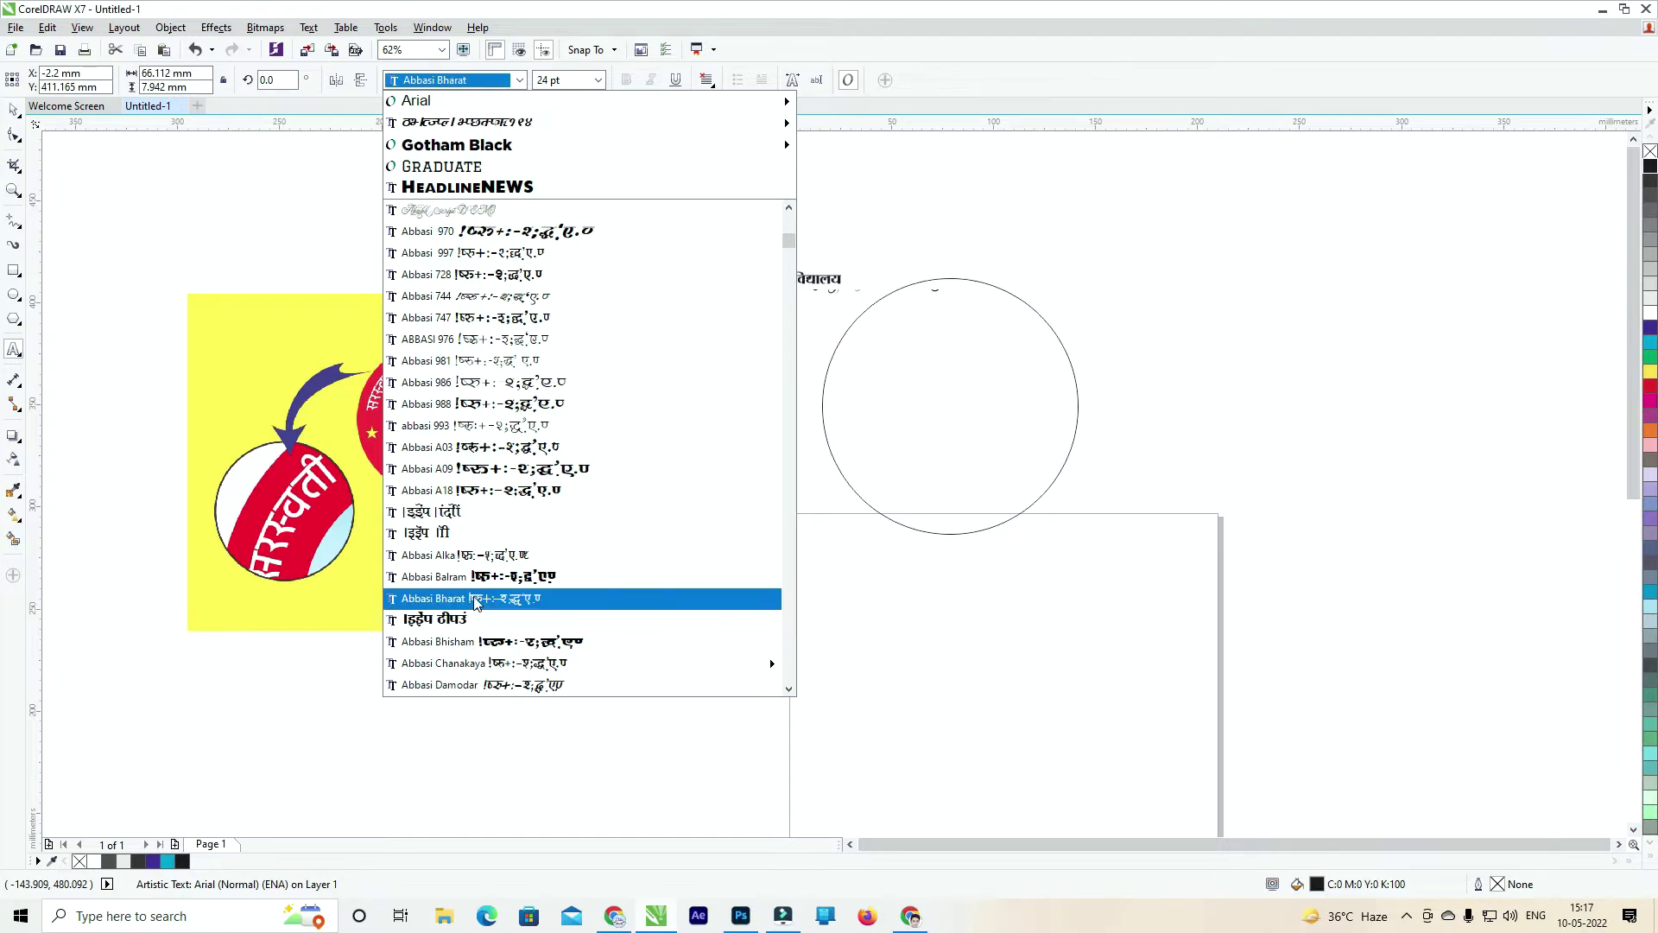
pyautogui.click(476, 598)
pyautogui.hotkey('ctrl', 'space')
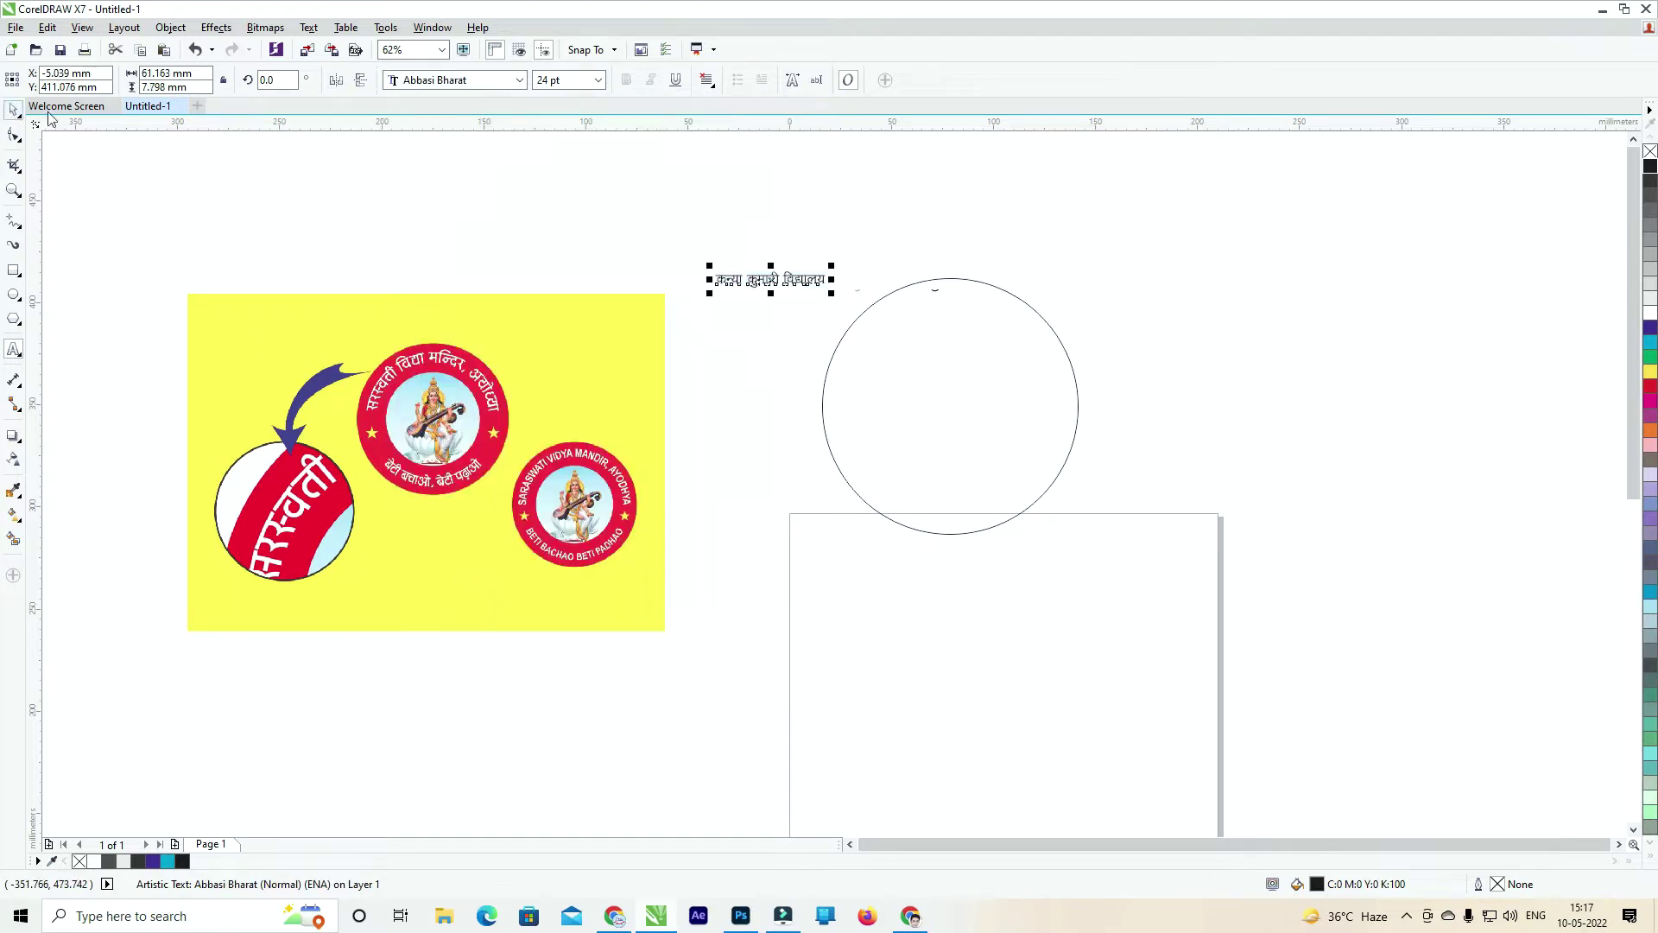
# Enlarge the text line to about 70.6 pt and set its font to Abbasi Chanakaya.
pyautogui.moveTo(835, 296); pyautogui.dragTo(874, 271)
pyautogui.click(519, 80)
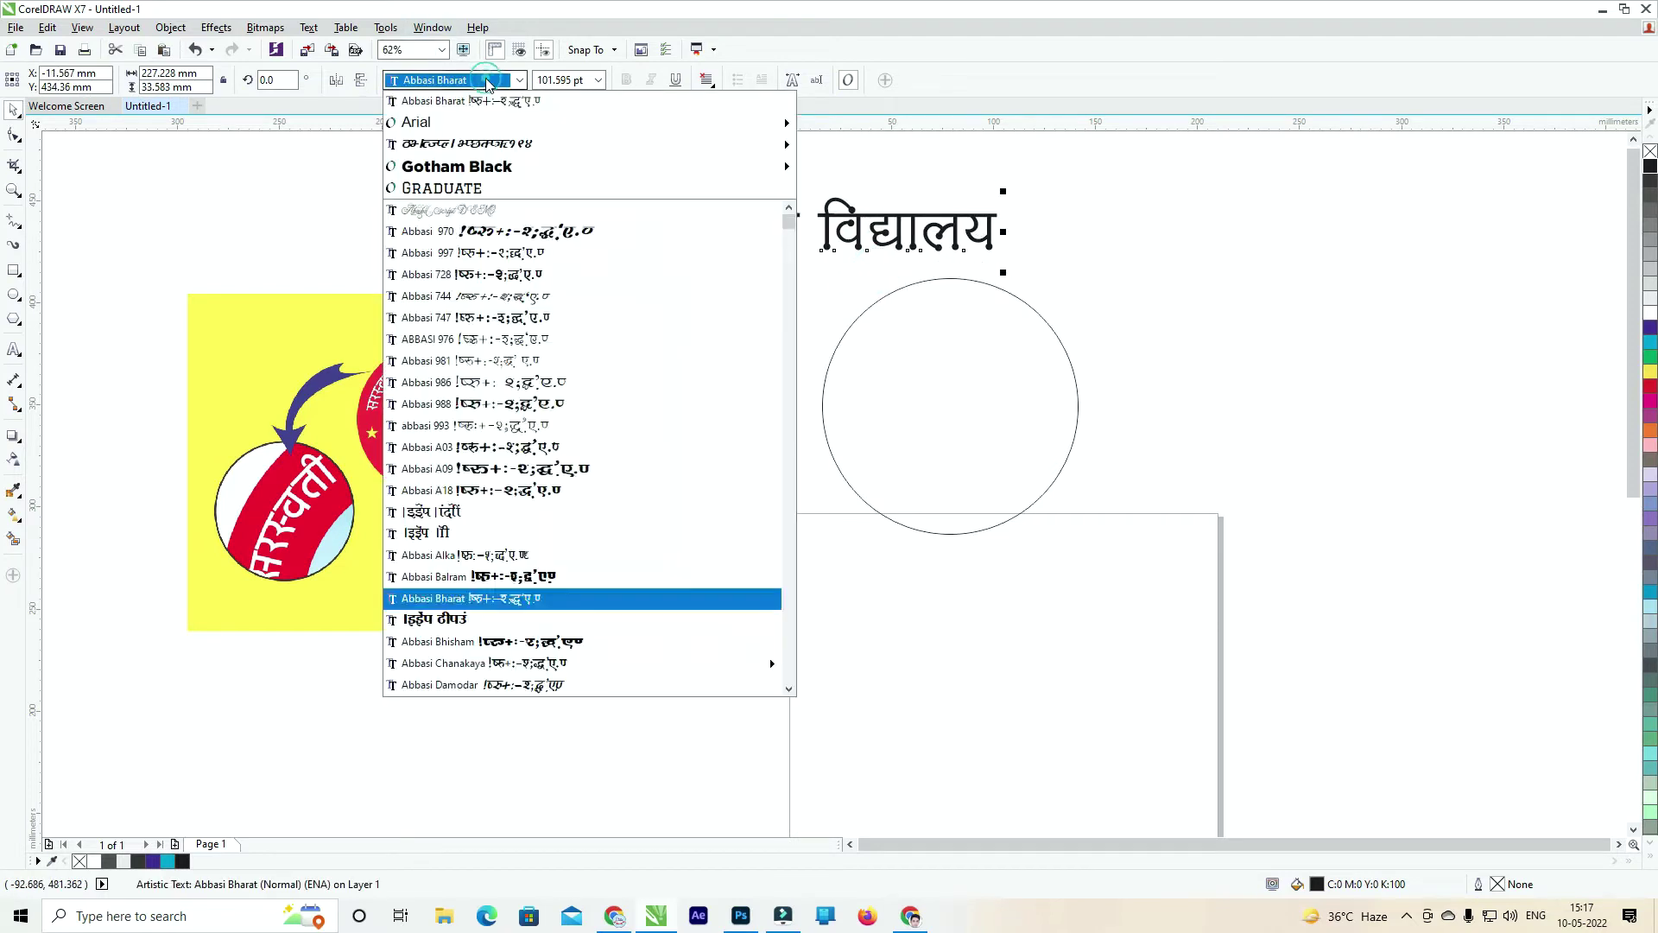
pyautogui.click(530, 576)
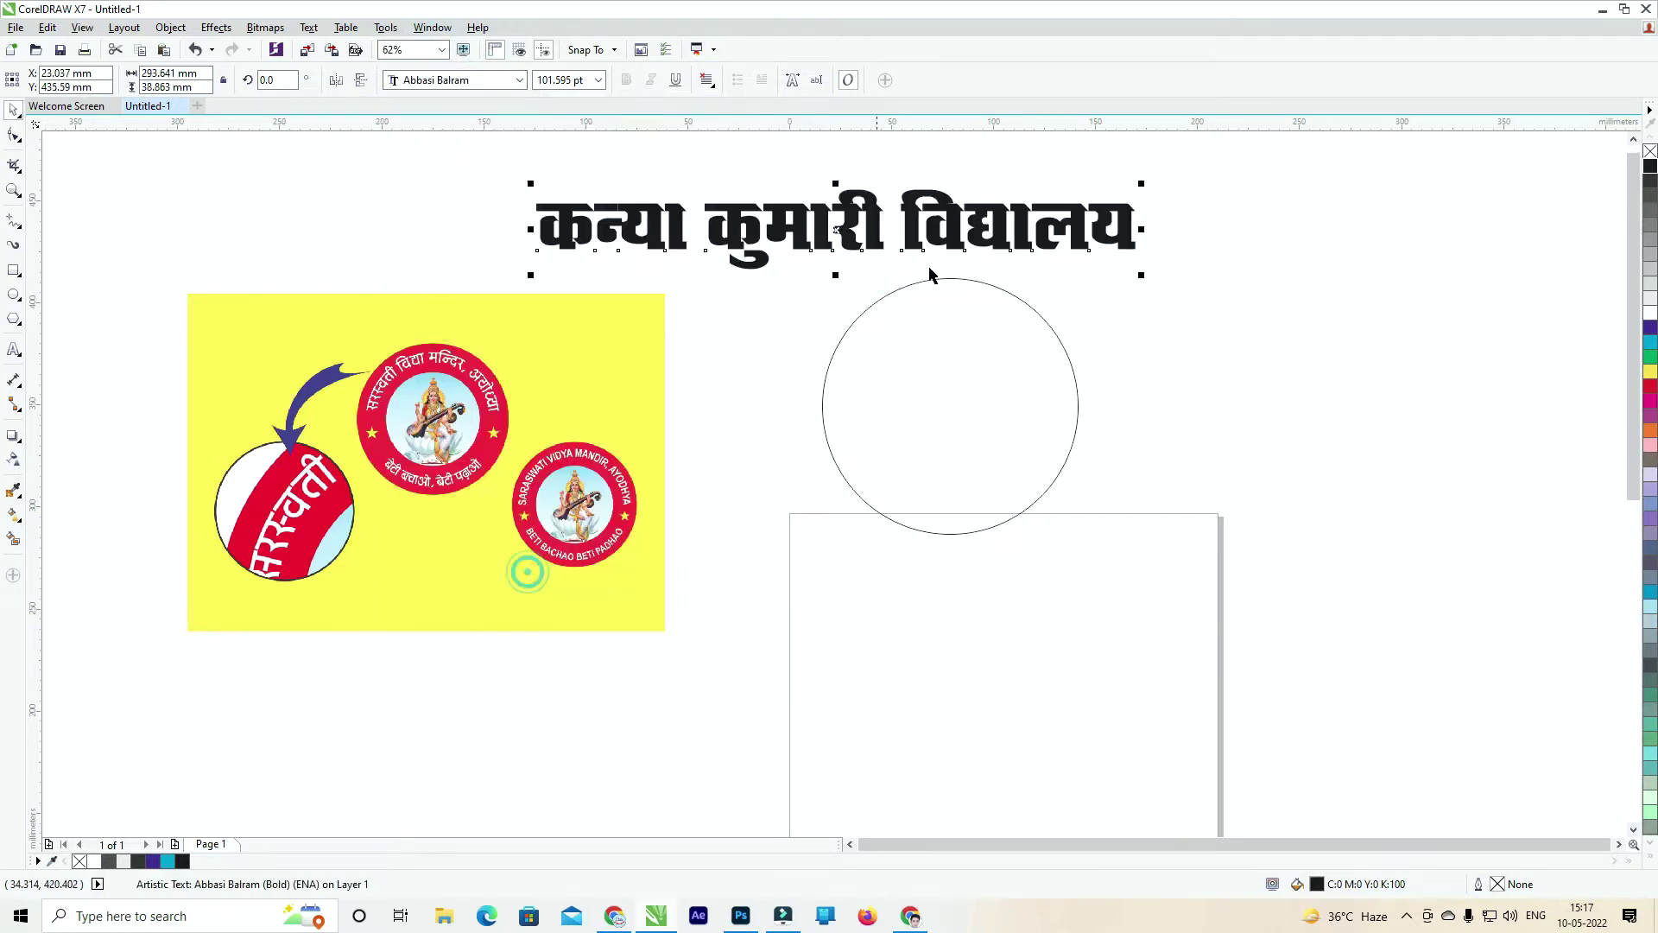
pyautogui.moveTo(1145, 273); pyautogui.dragTo(959, 251)
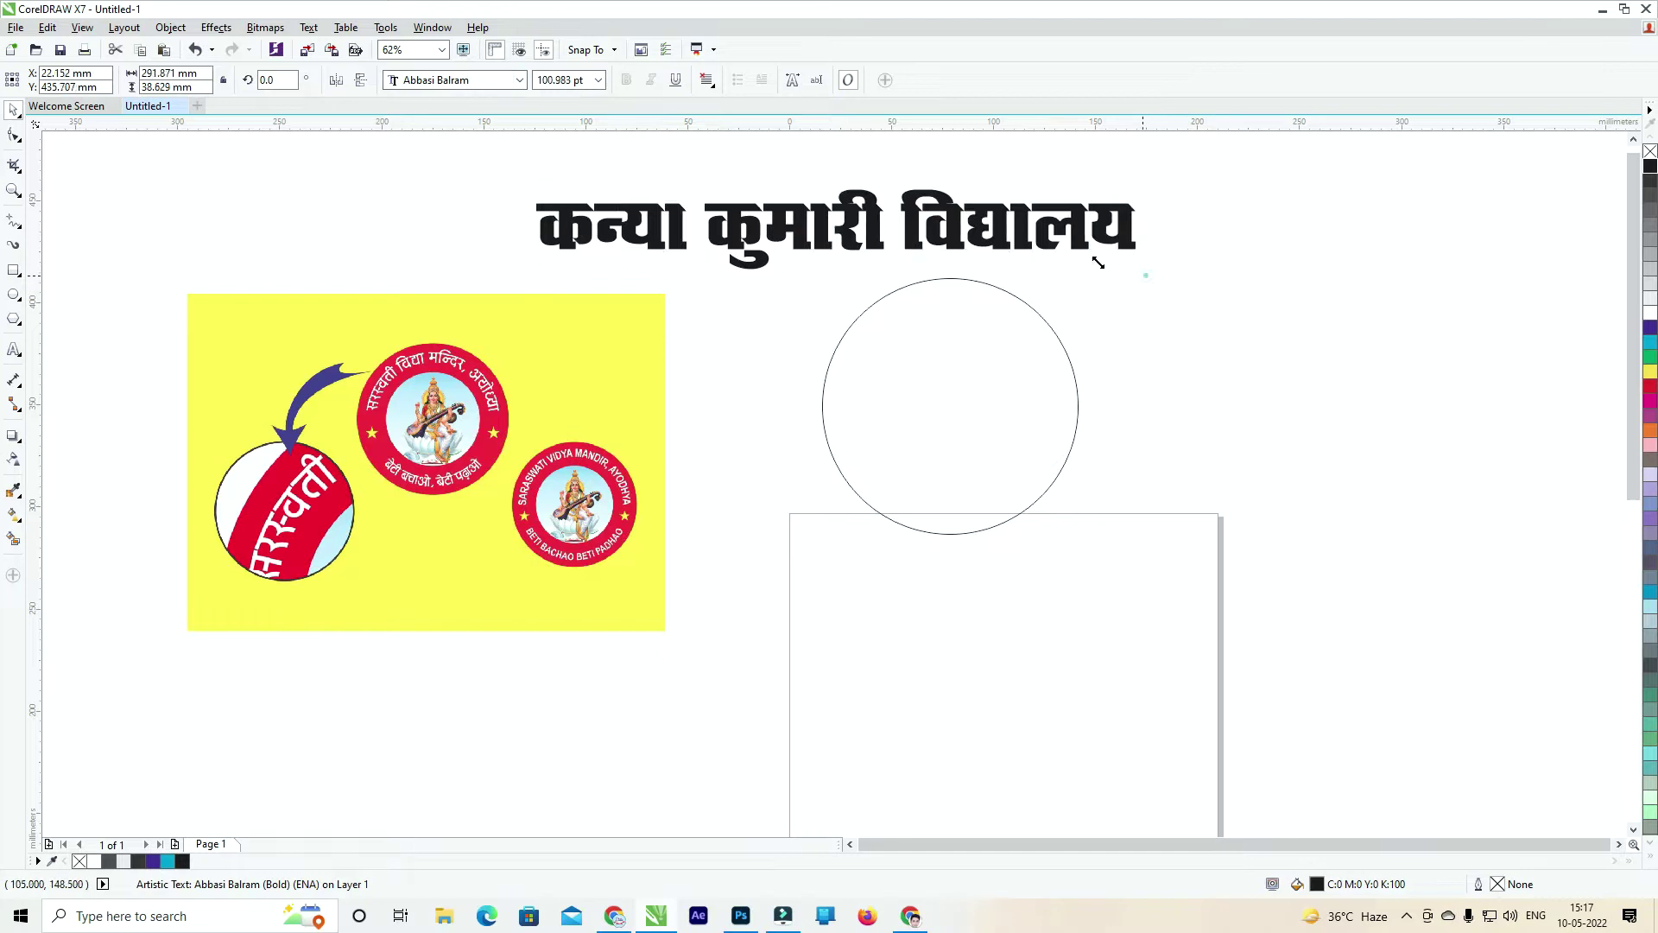
pyautogui.click(431, 78)
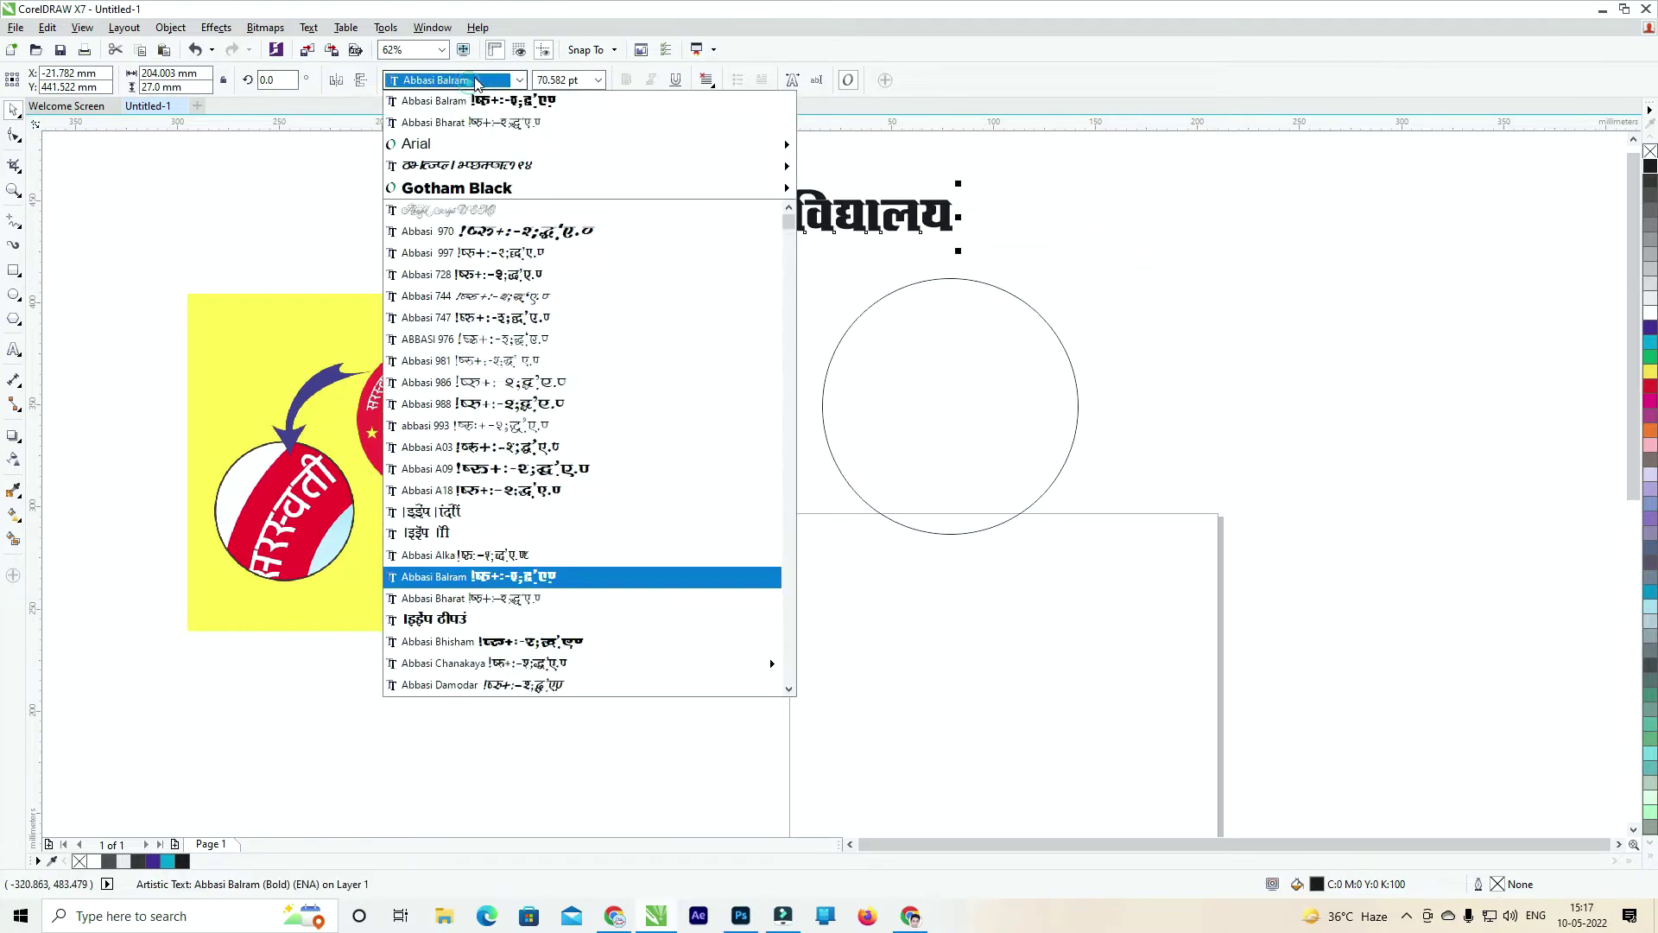
pyautogui.scroll(-2, 479, 593)
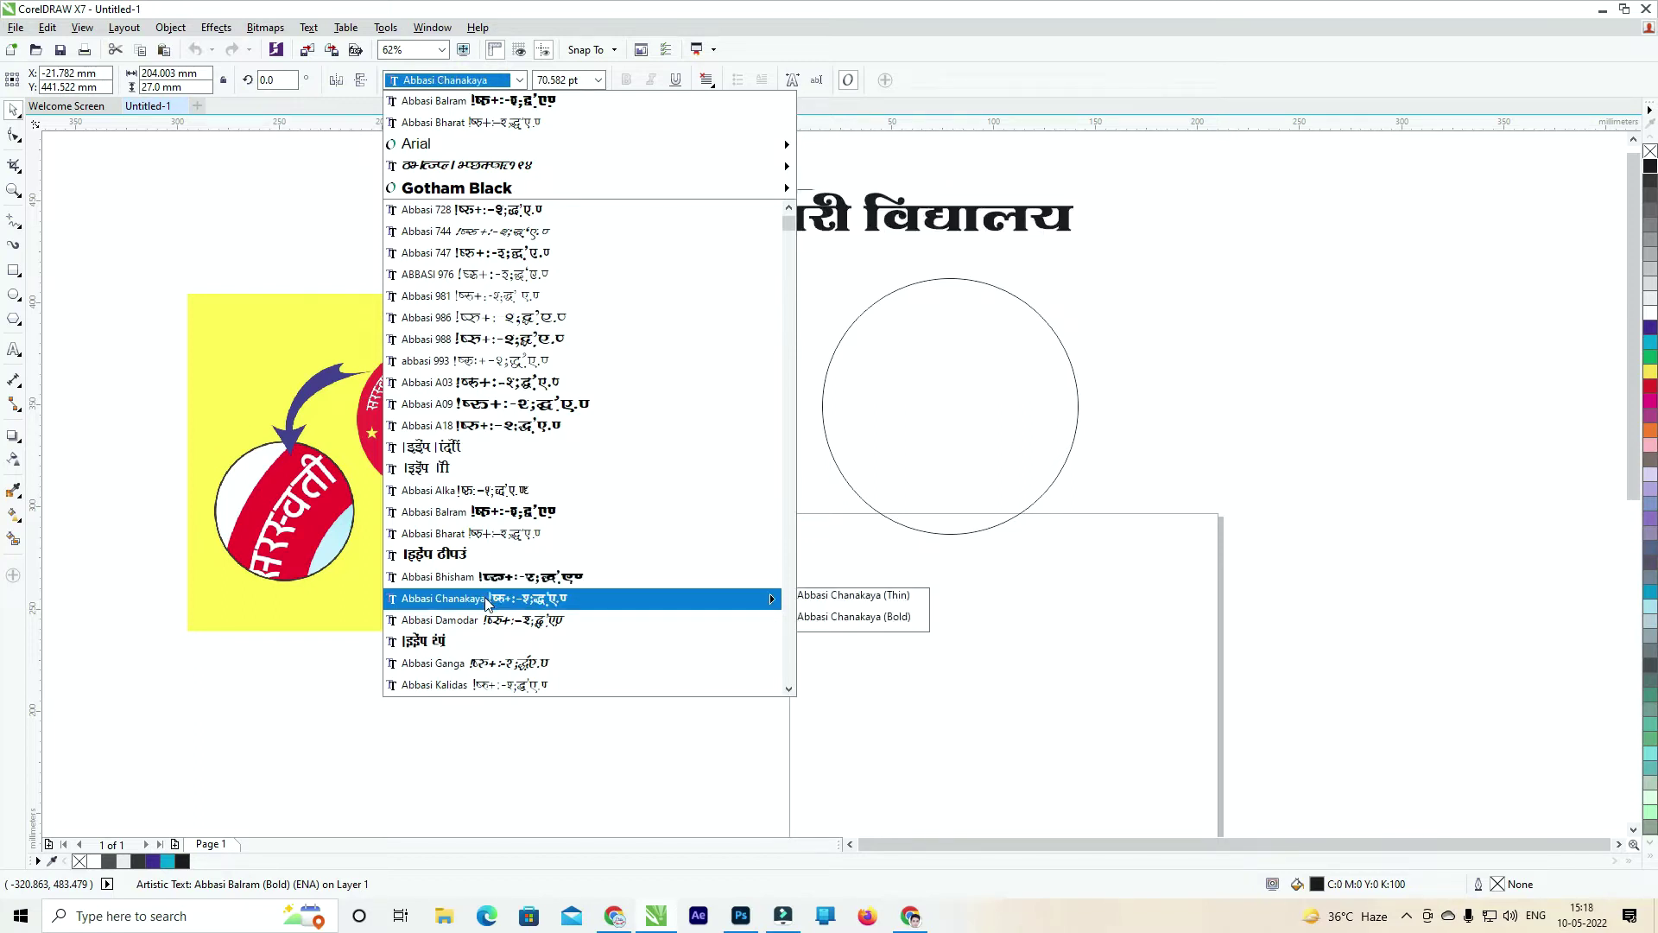
pyautogui.click(488, 599)
# Centre the Hindi text line horizontally over the circle.
pyautogui.click(1147, 138)
pyautogui.click(1060, 213)
pyautogui.keyDown('shift'); pyautogui.click(986, 359); pyautogui.keyUp('shift')
pyautogui.click(1290, 207)
pyautogui.scroll(1, 1089, 295)
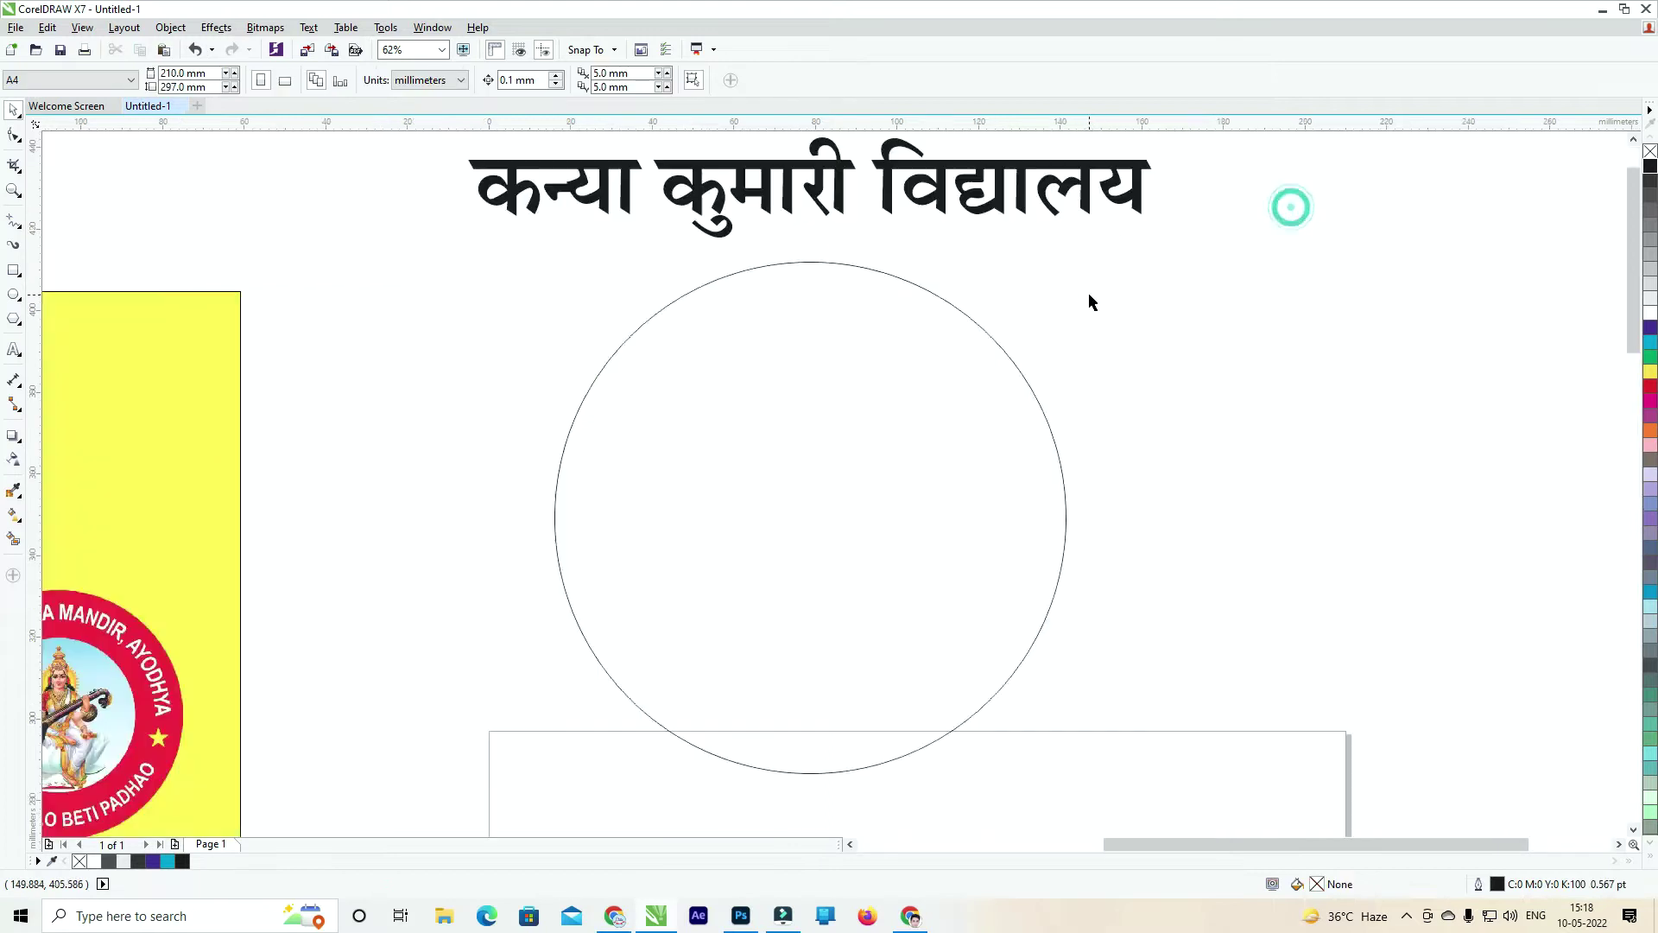
pyautogui.click(853, 456)
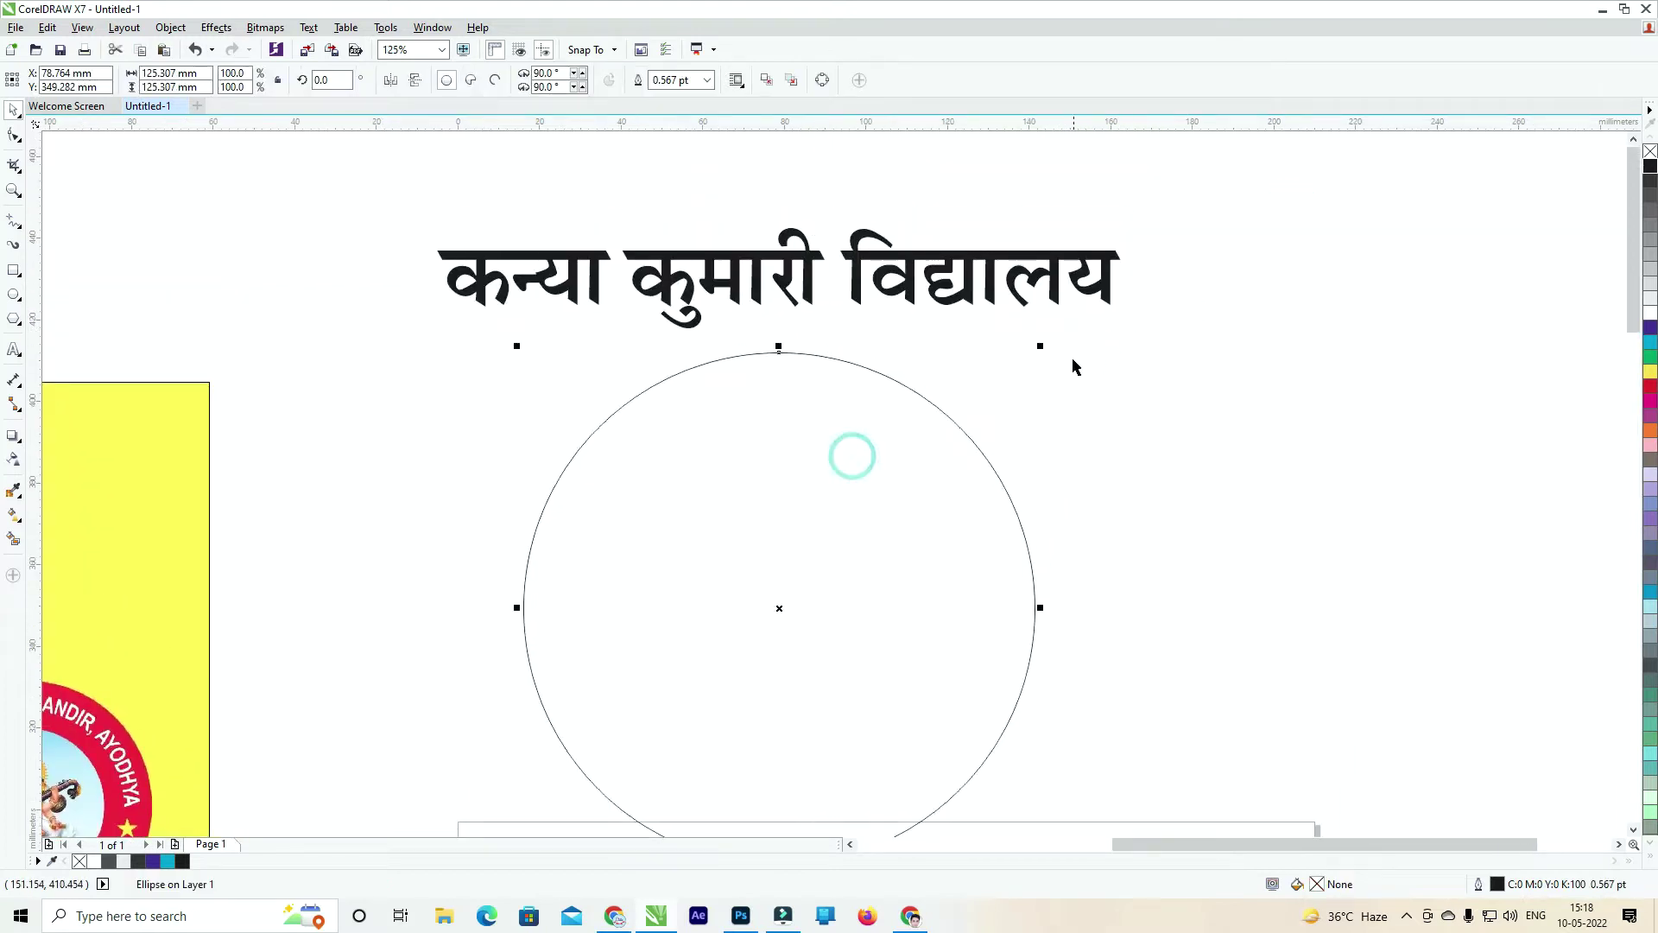
pyautogui.click(966, 279)
pyautogui.click(886, 489)
pyautogui.click(1257, 274)
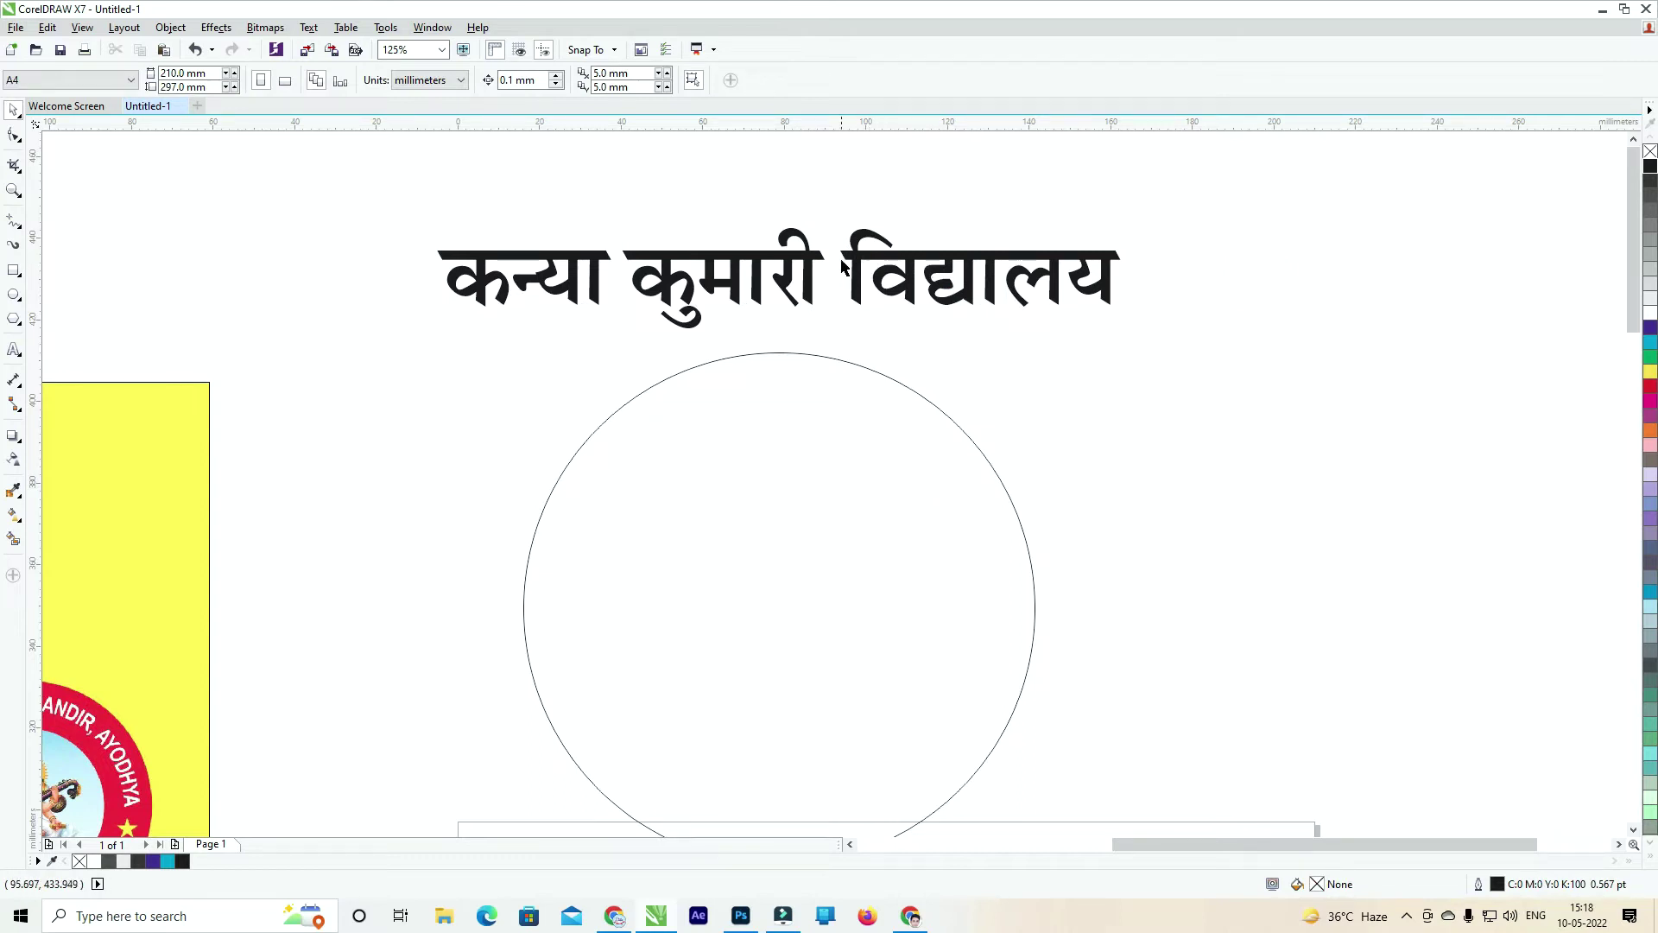
# Replace the last word of the text line, विद्यालय, with इण्टर कॉलेज.
pyautogui.doubleClick(842, 266)
pyautogui.moveTo(842, 266); pyautogui.dragTo(1288, 295)
pyautogui.write('इण्टर कॉल')
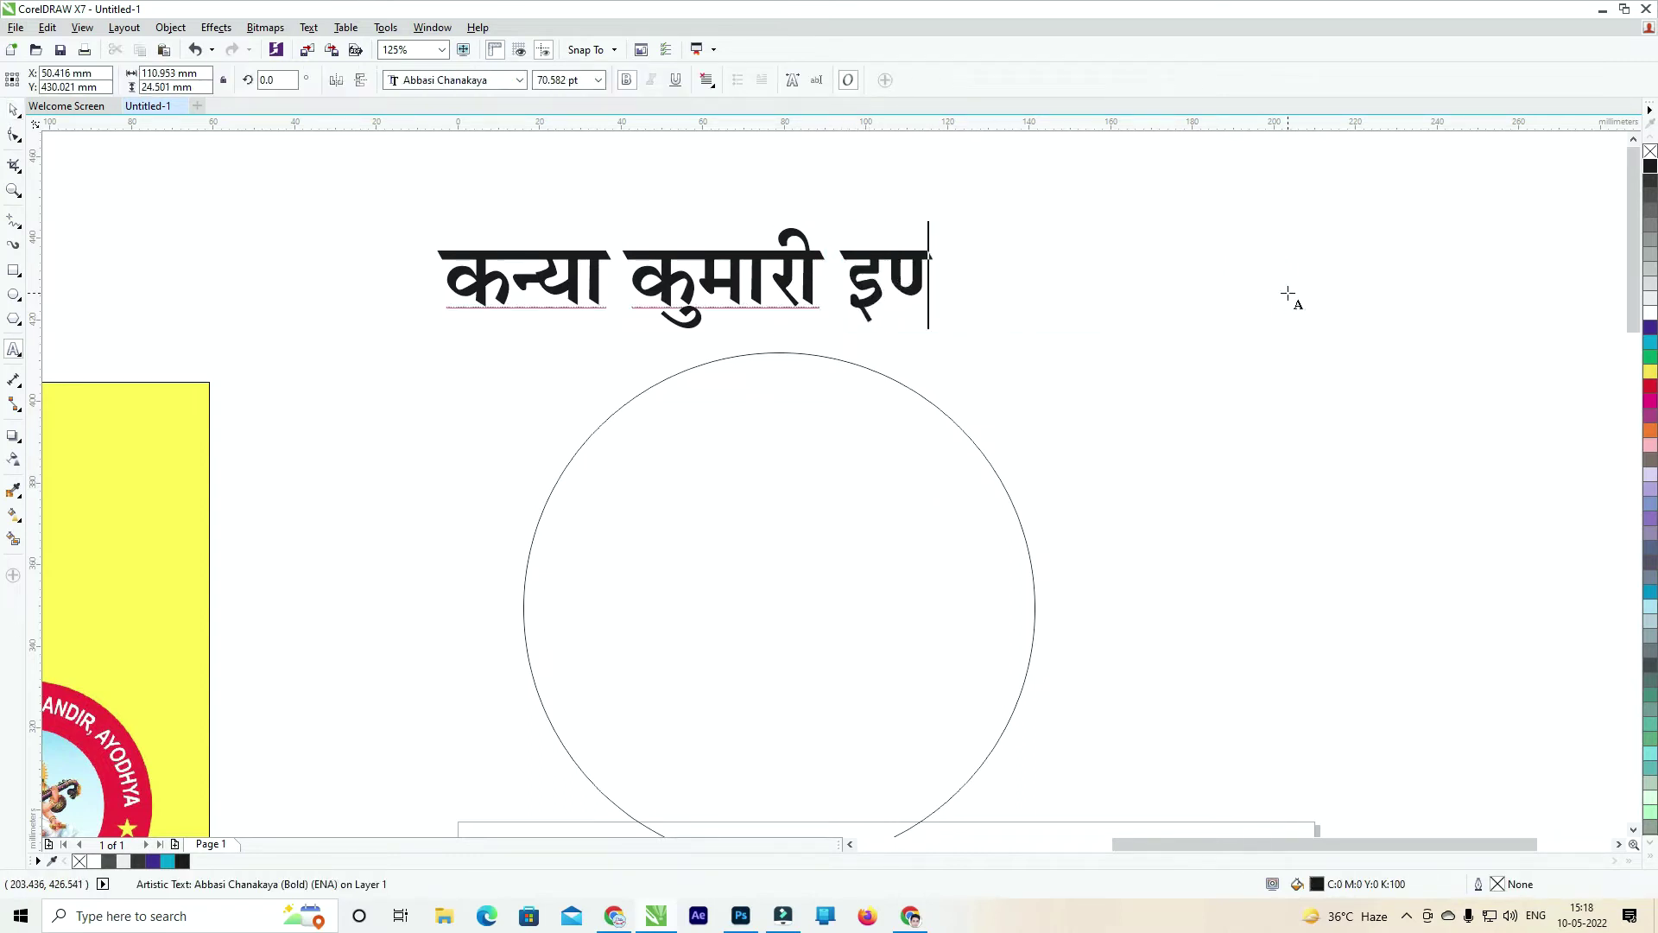
pyautogui.write('ेज')
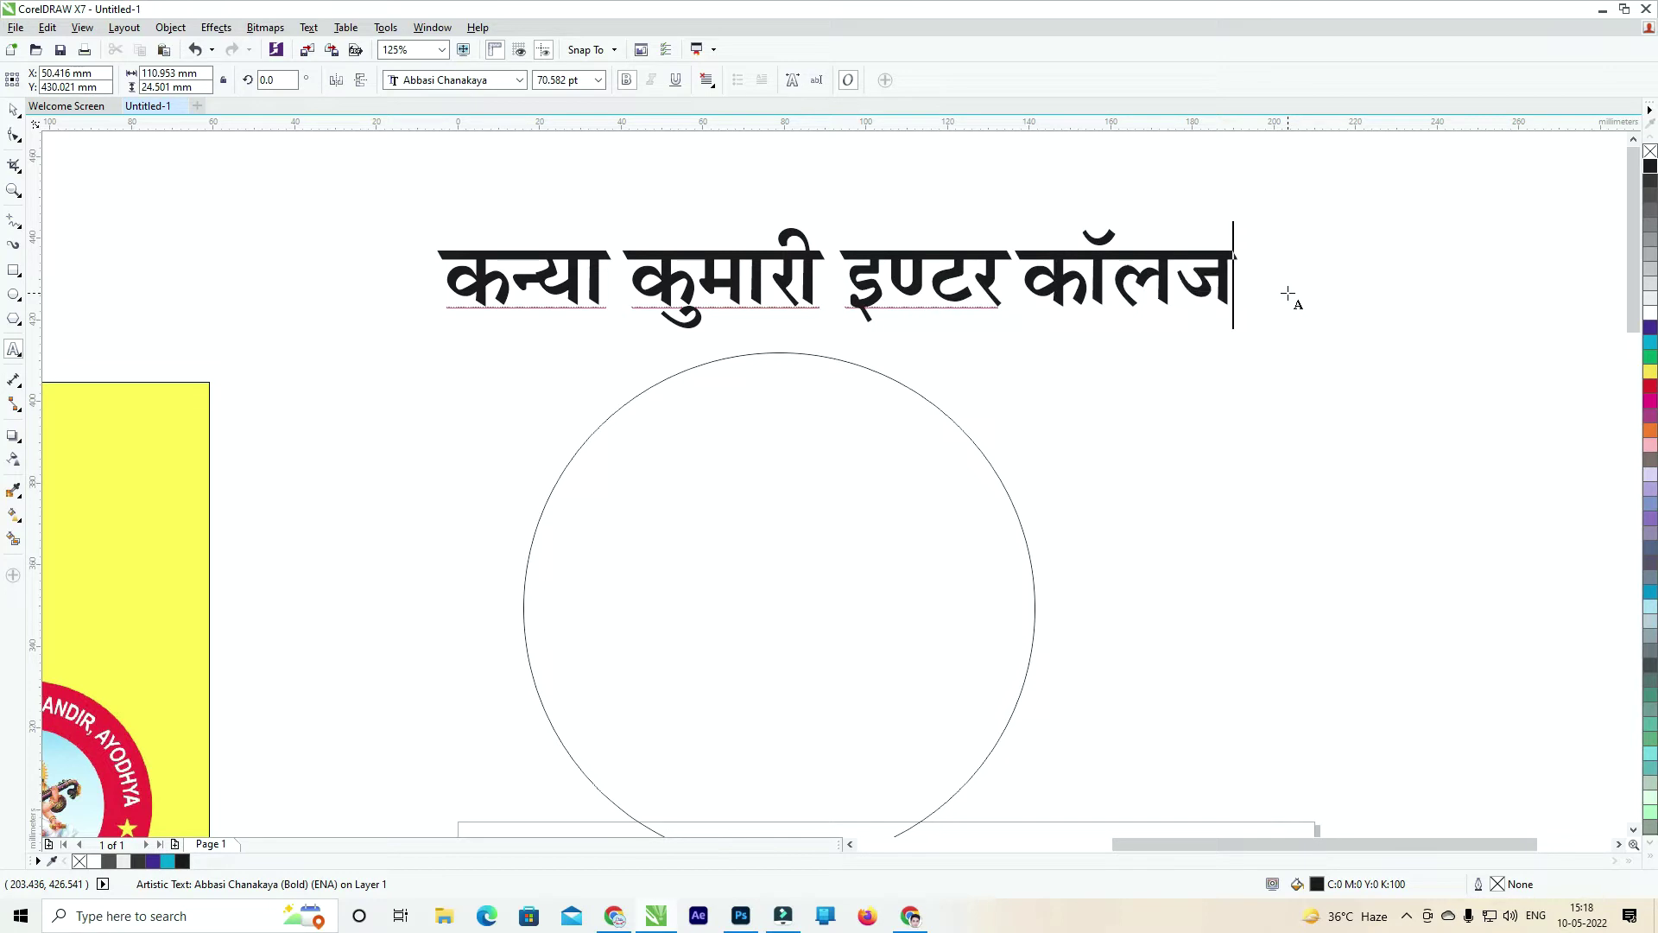
pyautogui.hotkey('ctrl', 'a')
pyautogui.click(1417, 346)
# Centre the lengthened text line कन्या कुमारी इण्टर कॉलेज horizontally above the circle again.
pyautogui.moveTo(769, 500); pyautogui.dragTo(1162, 277)
pyautogui.moveTo(414, 566); pyautogui.dragTo(301, 647)
pyautogui.click(1116, 311)
pyautogui.moveTo(1244, 250); pyautogui.dragTo(921, 424)
pyautogui.click(1110, 308)
pyautogui.click(822, 548)
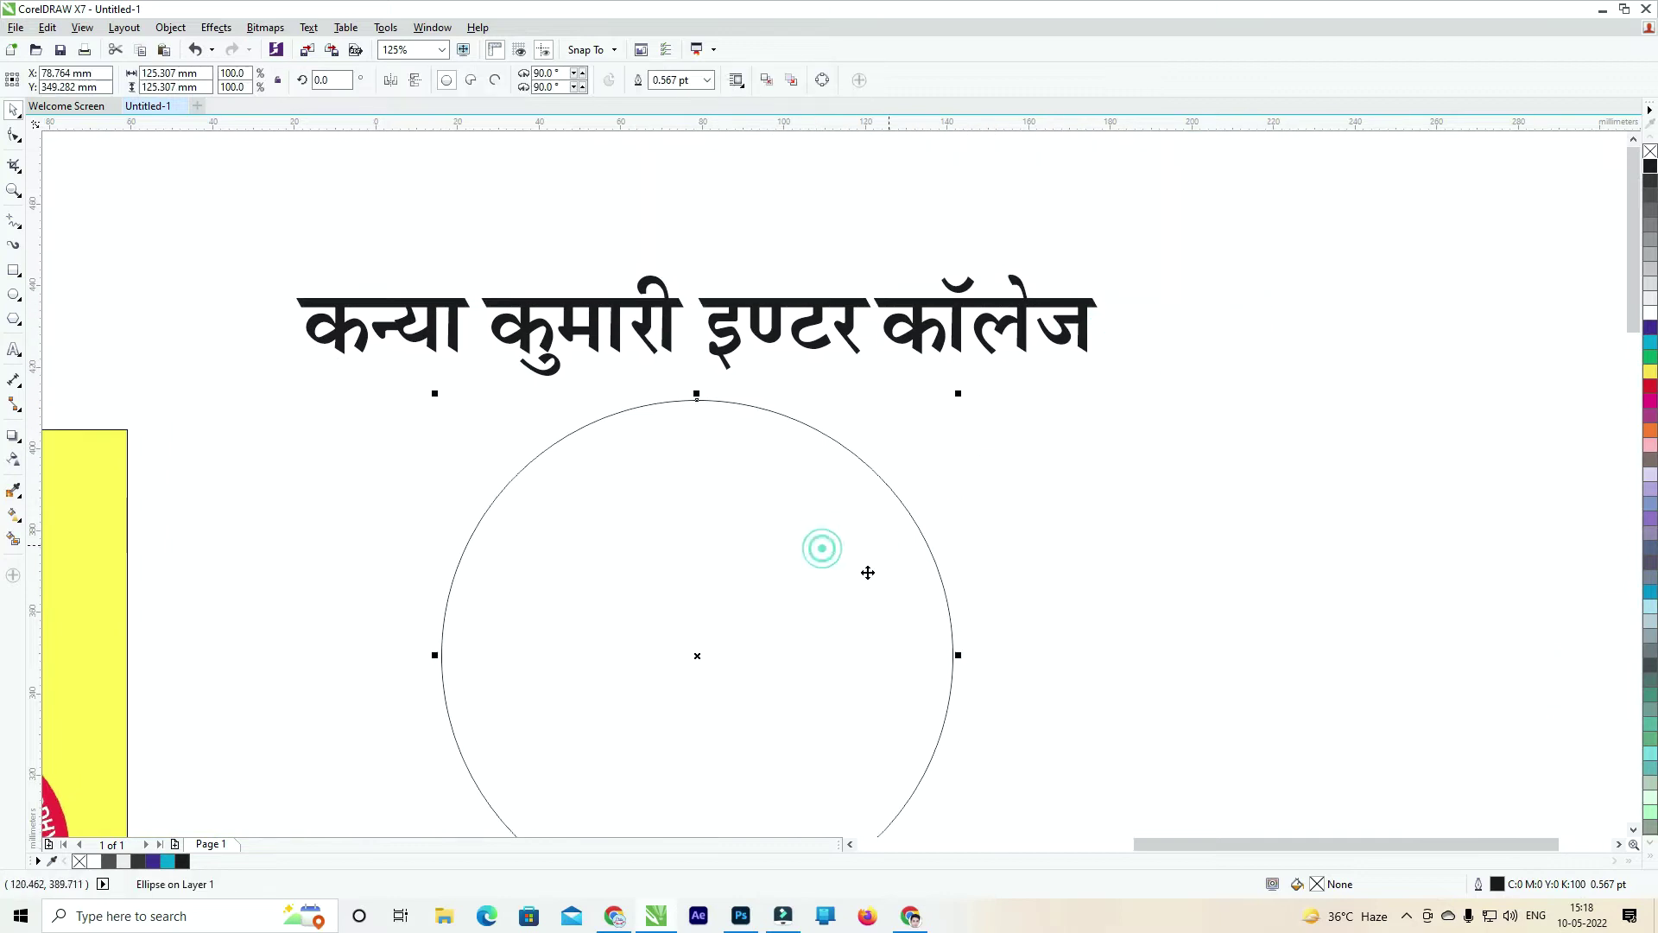
# Fill the circle below the text line with yellow and remove its outline.
pyautogui.click(899, 510)
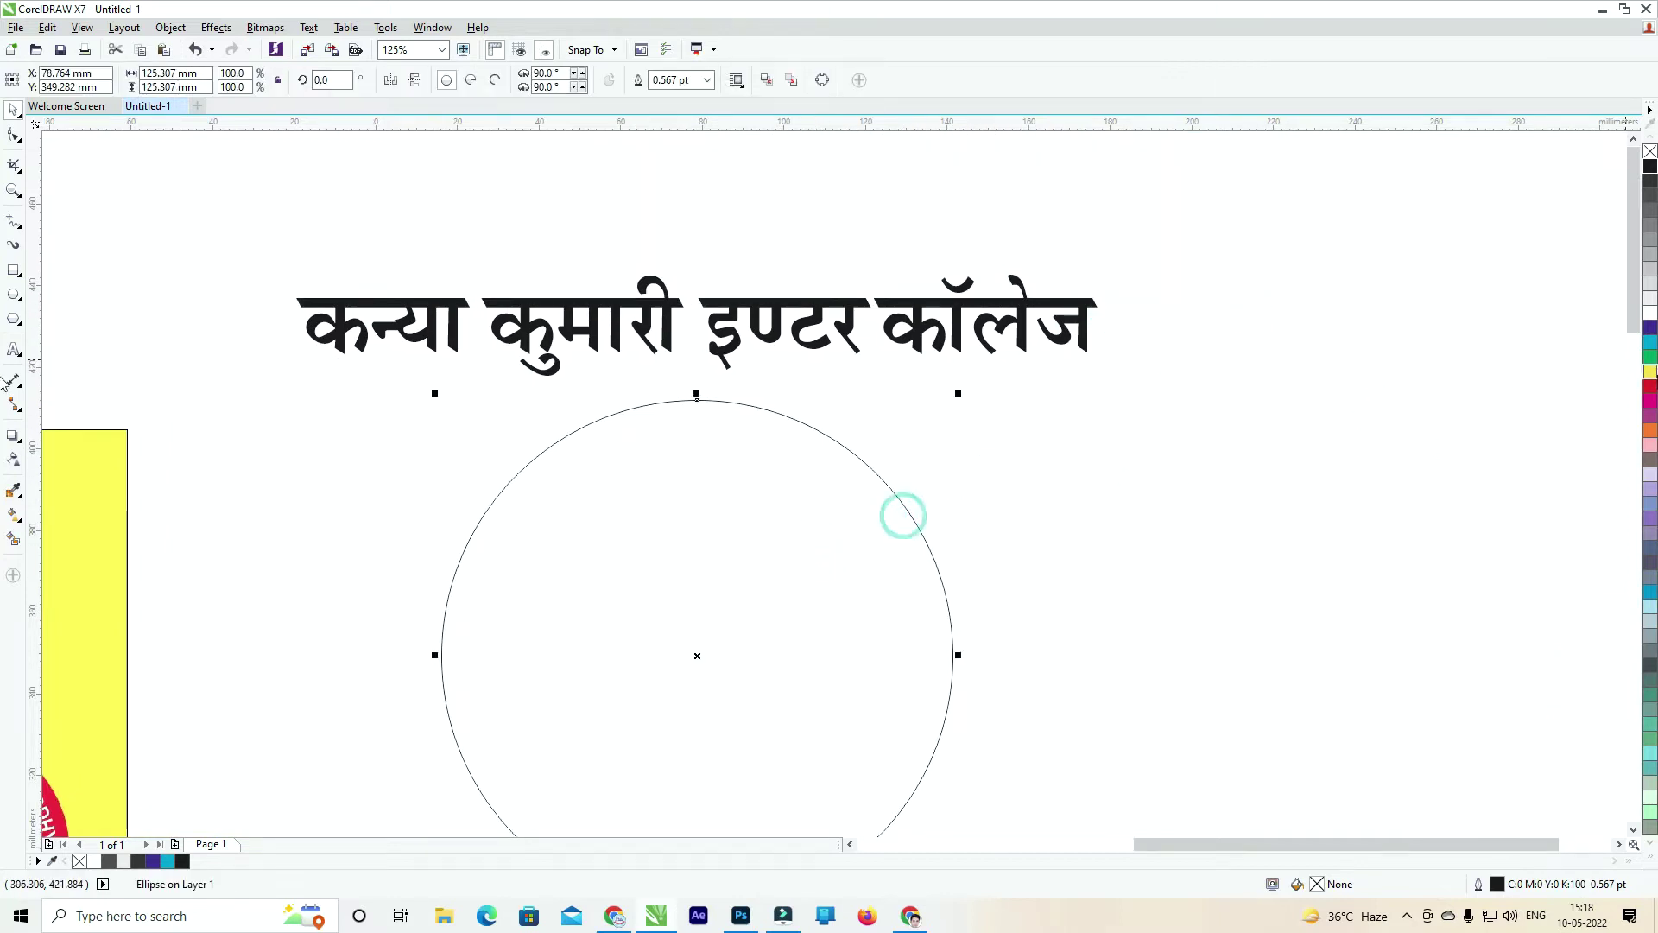
pyautogui.click(1336, 417)
pyautogui.scroll(-1, 877, 547)
pyautogui.click(848, 471)
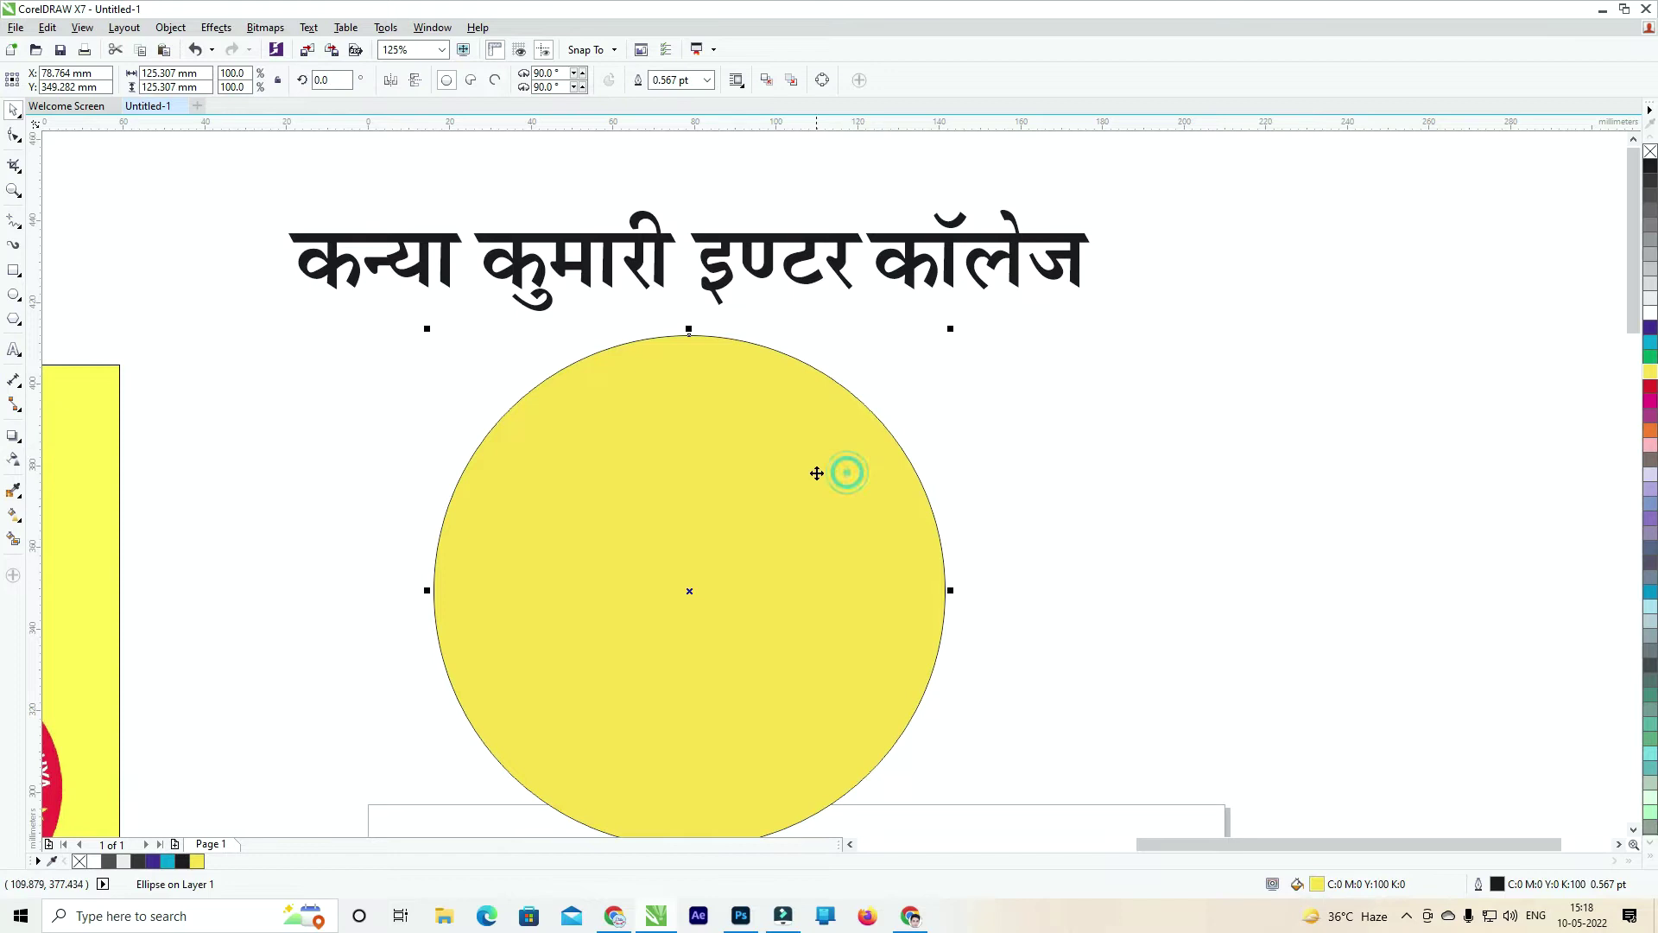
pyautogui.rightClick(1651, 154)
pyautogui.click(1380, 309)
pyautogui.click(836, 480)
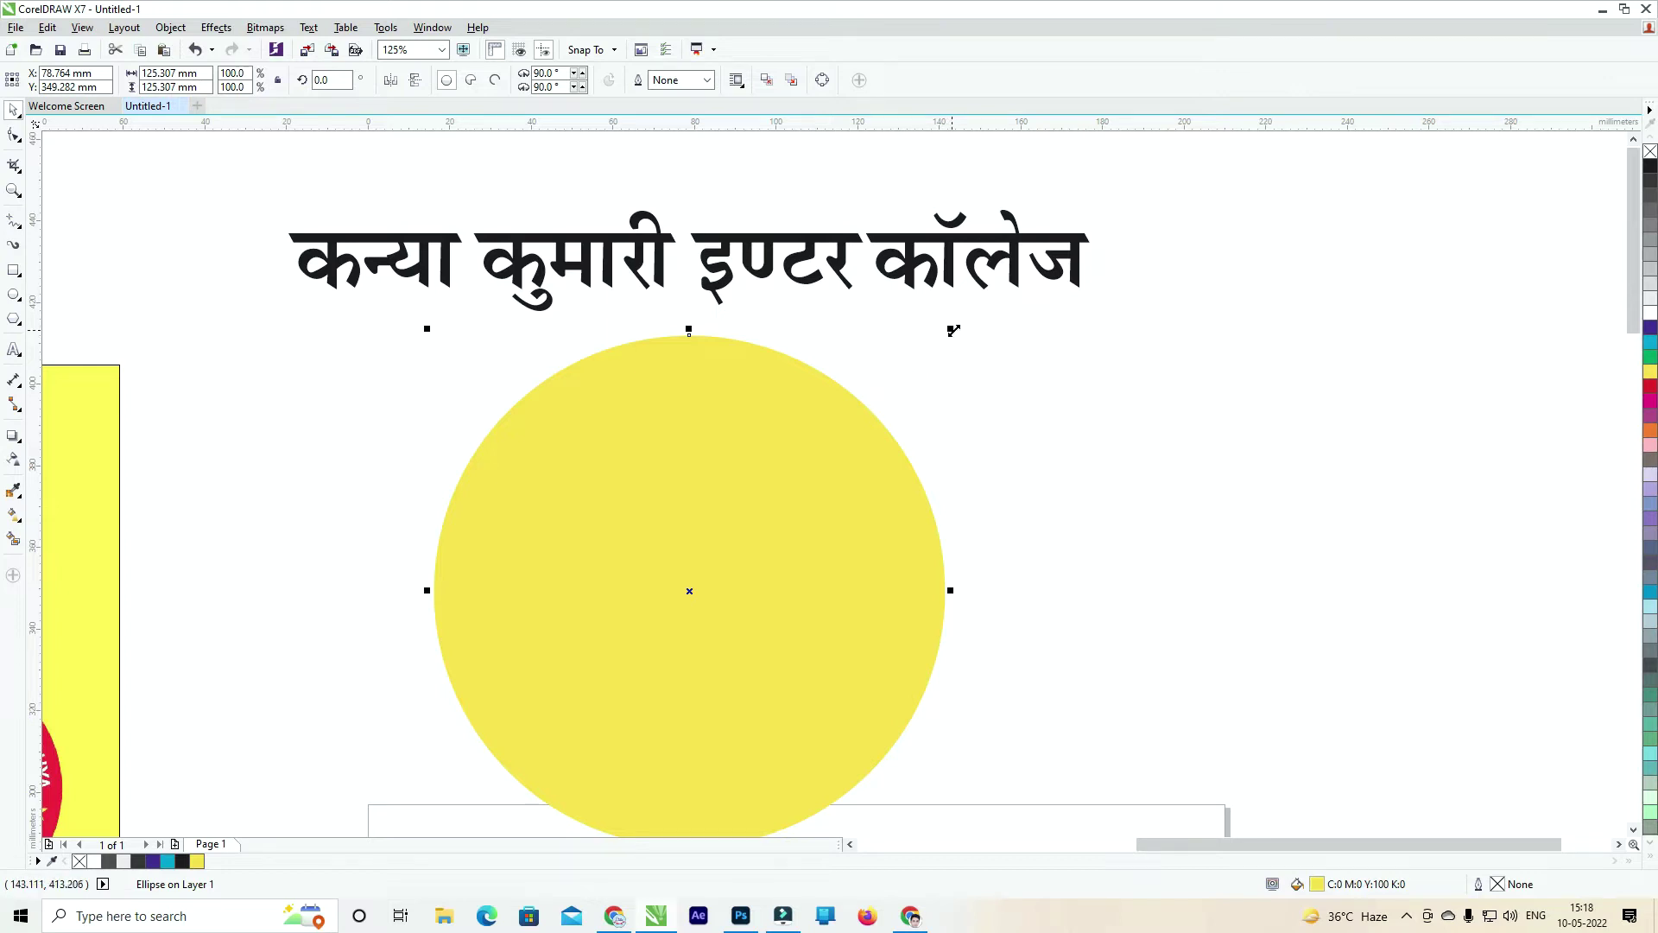
# Make a concentric duplicate of the yellow circle scaled to about 94.8 mm across and fill it with red.
pyautogui.moveTo(954, 330); pyautogui.dragTo(898, 390)
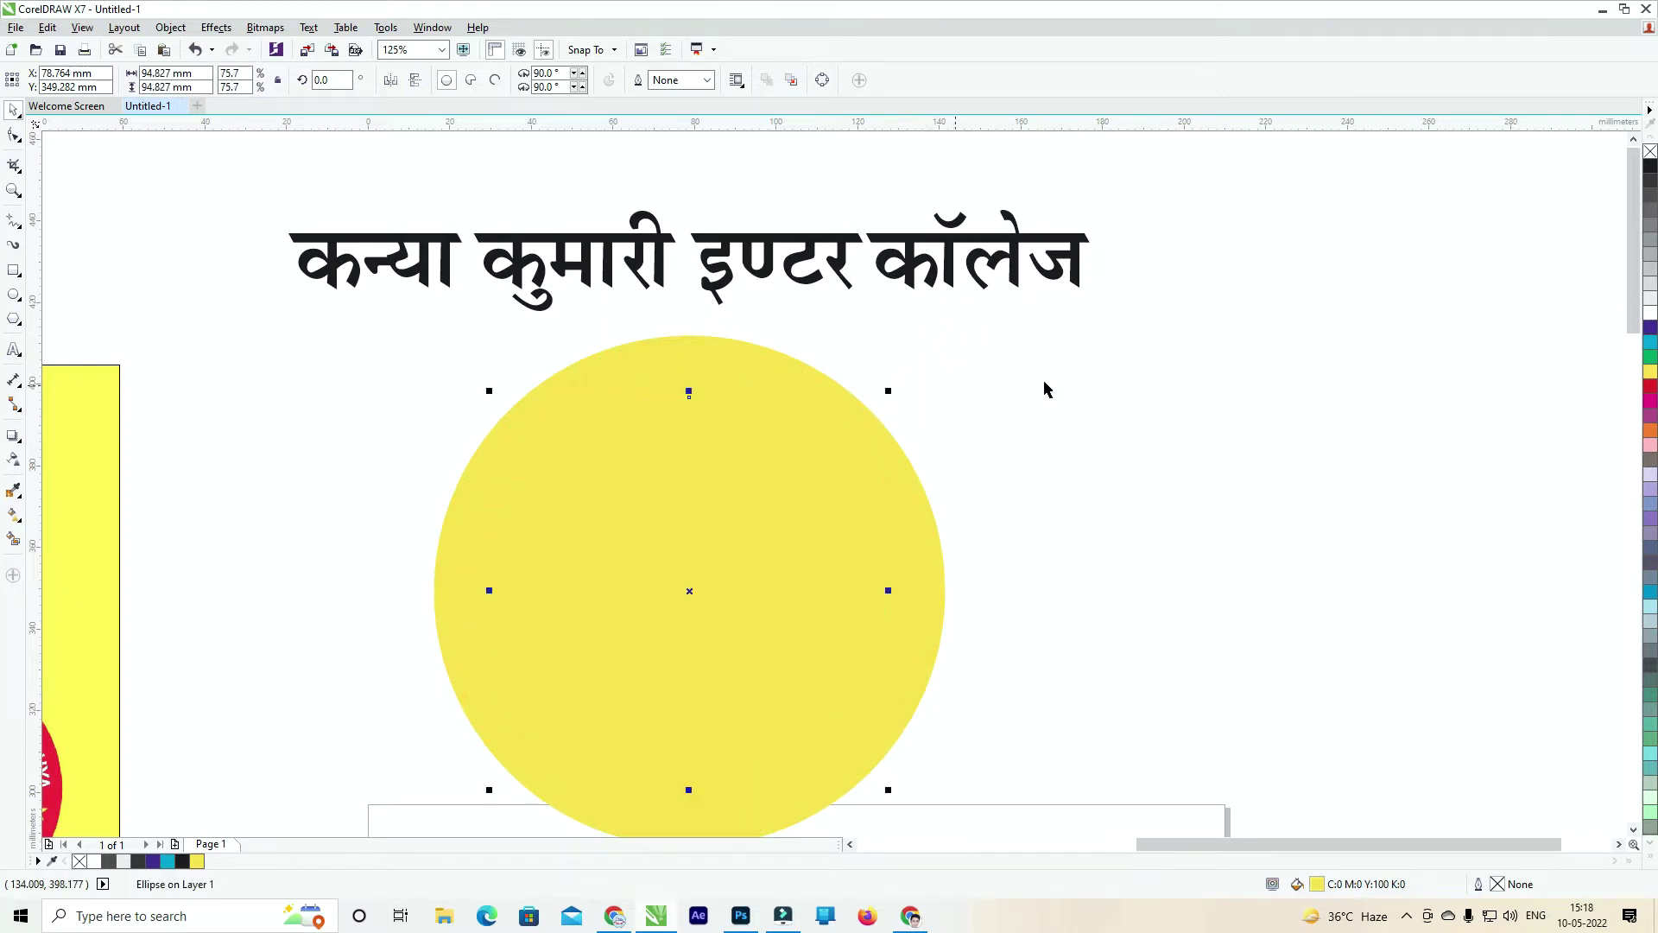
pyautogui.click(1649, 386)
pyautogui.press('Escape')
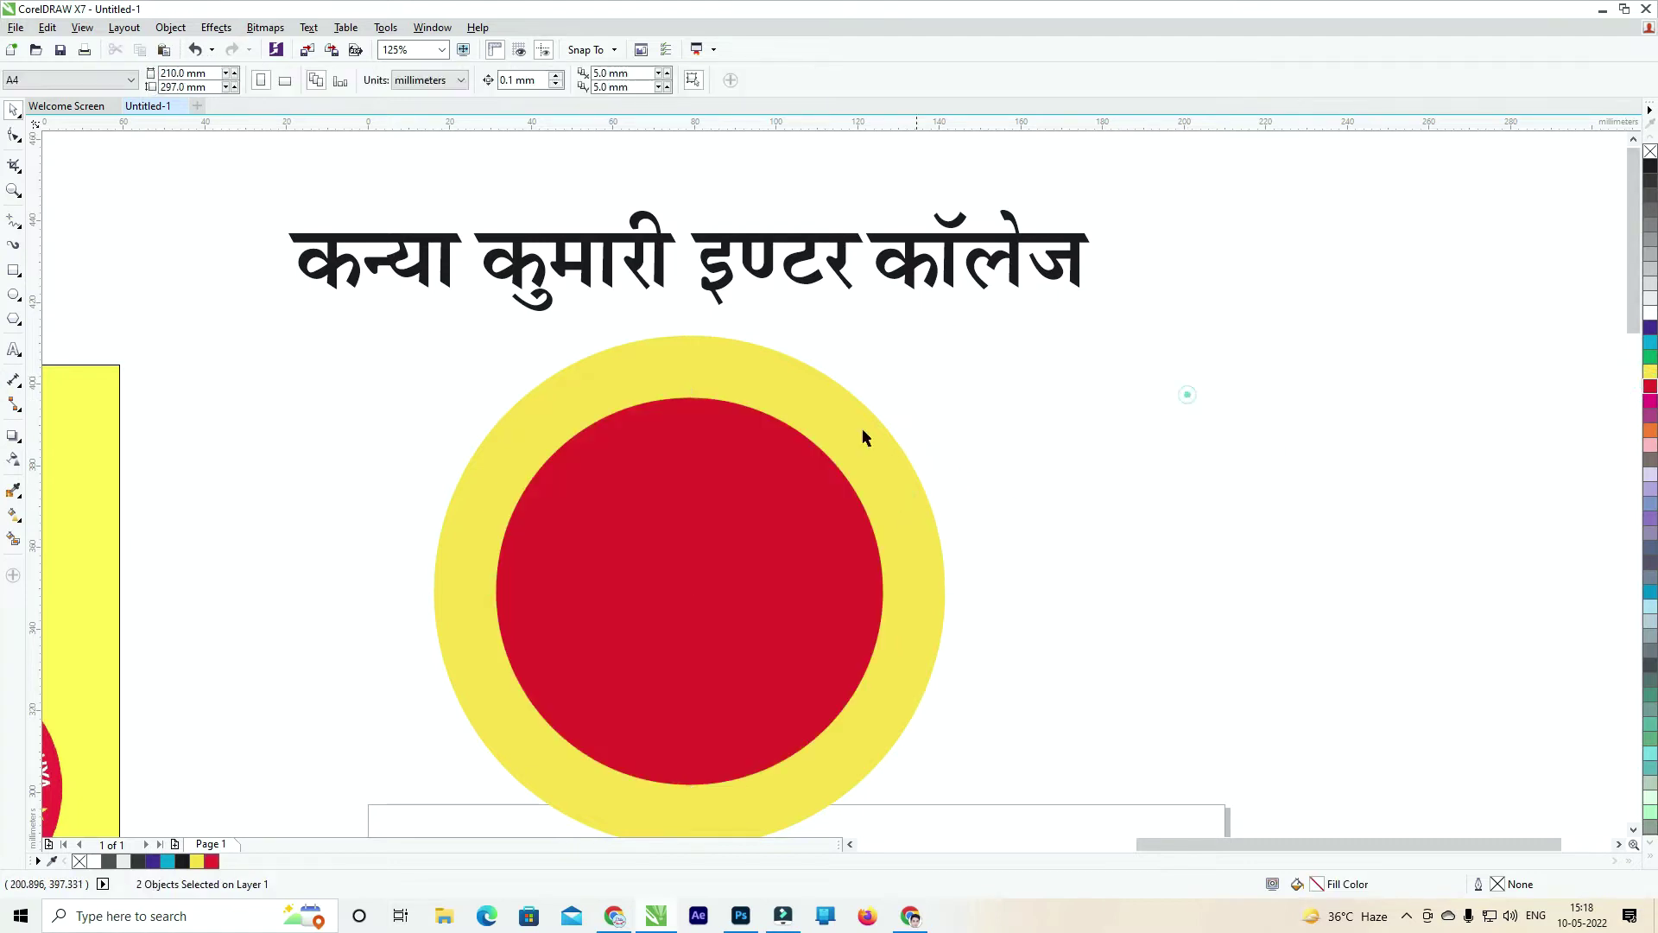
# Swap the two fills by colouring the outer circle red and the inner circle yellow.
pyautogui.click(825, 406)
pyautogui.click(1650, 386)
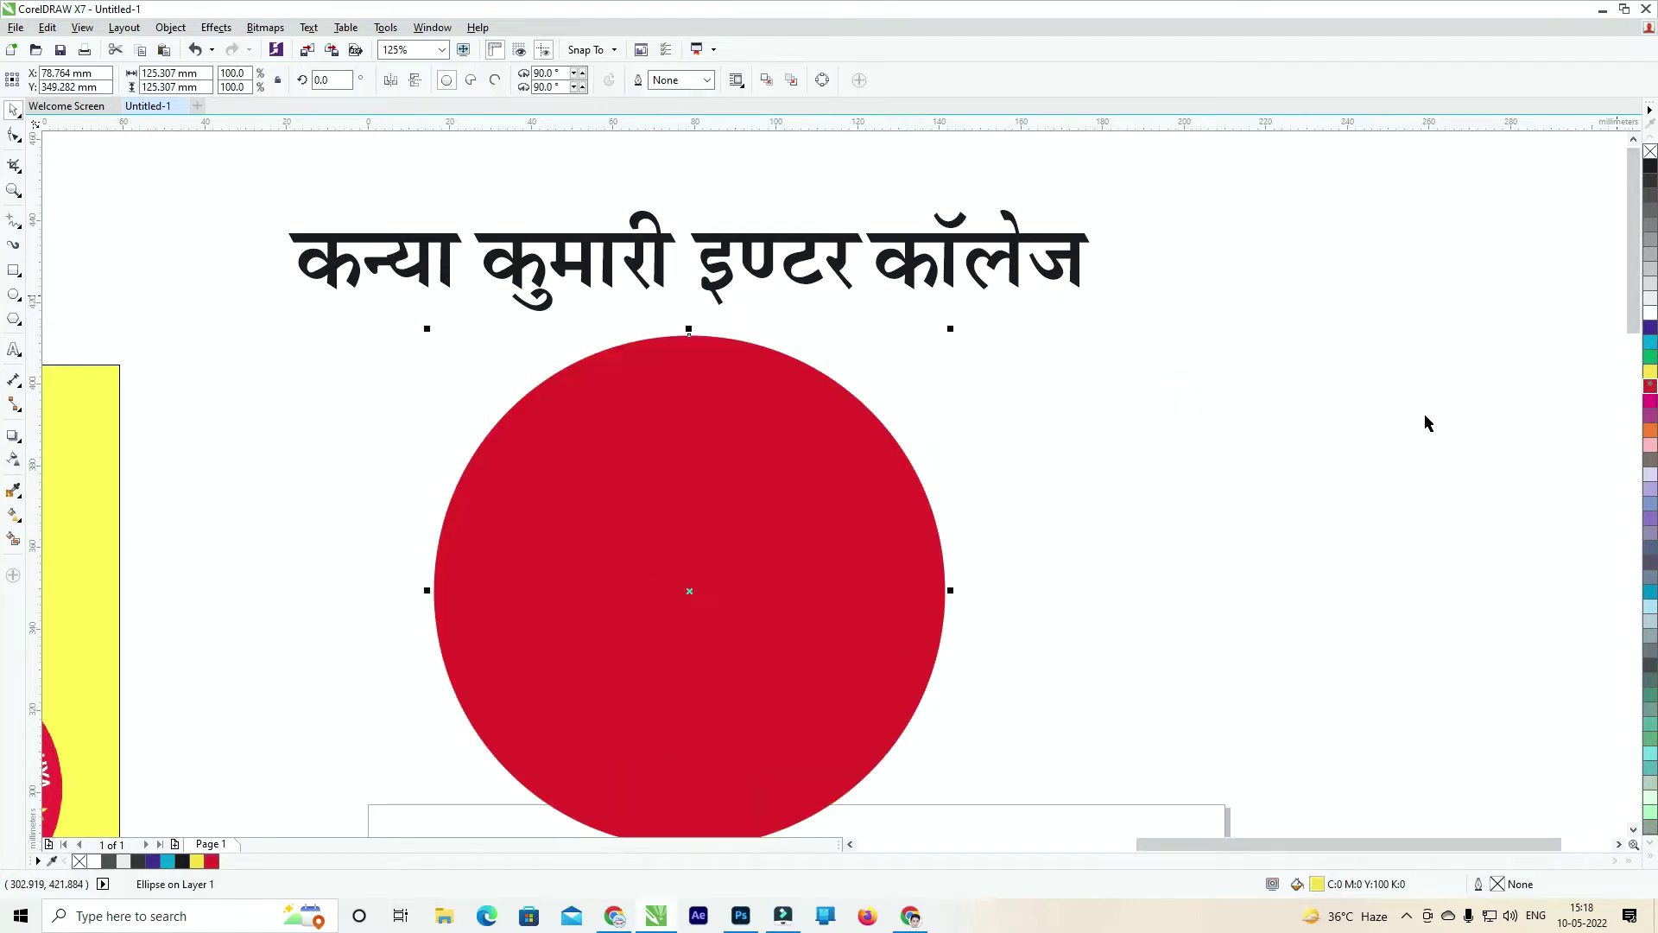
pyautogui.click(880, 516)
pyautogui.click(1650, 372)
pyautogui.click(1257, 403)
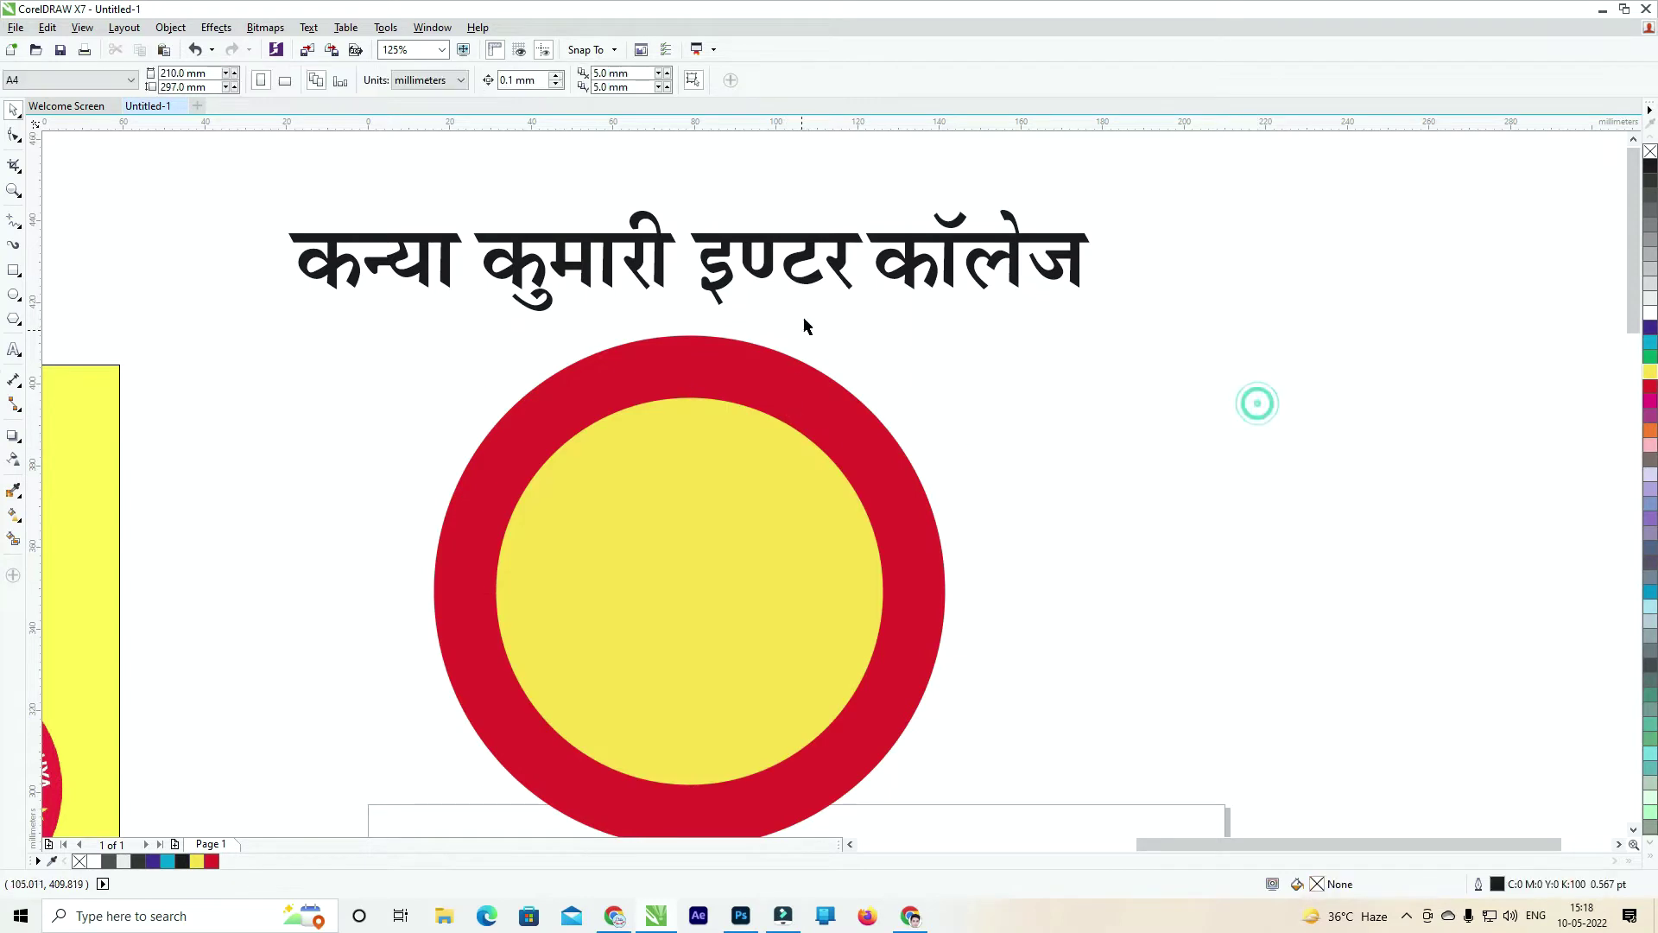
# Fit the text line कन्या कुमारी इण्टर कॉलेज to the path of the outer red circle.
pyautogui.click(799, 266)
pyautogui.click(820, 247)
pyautogui.click(810, 245)
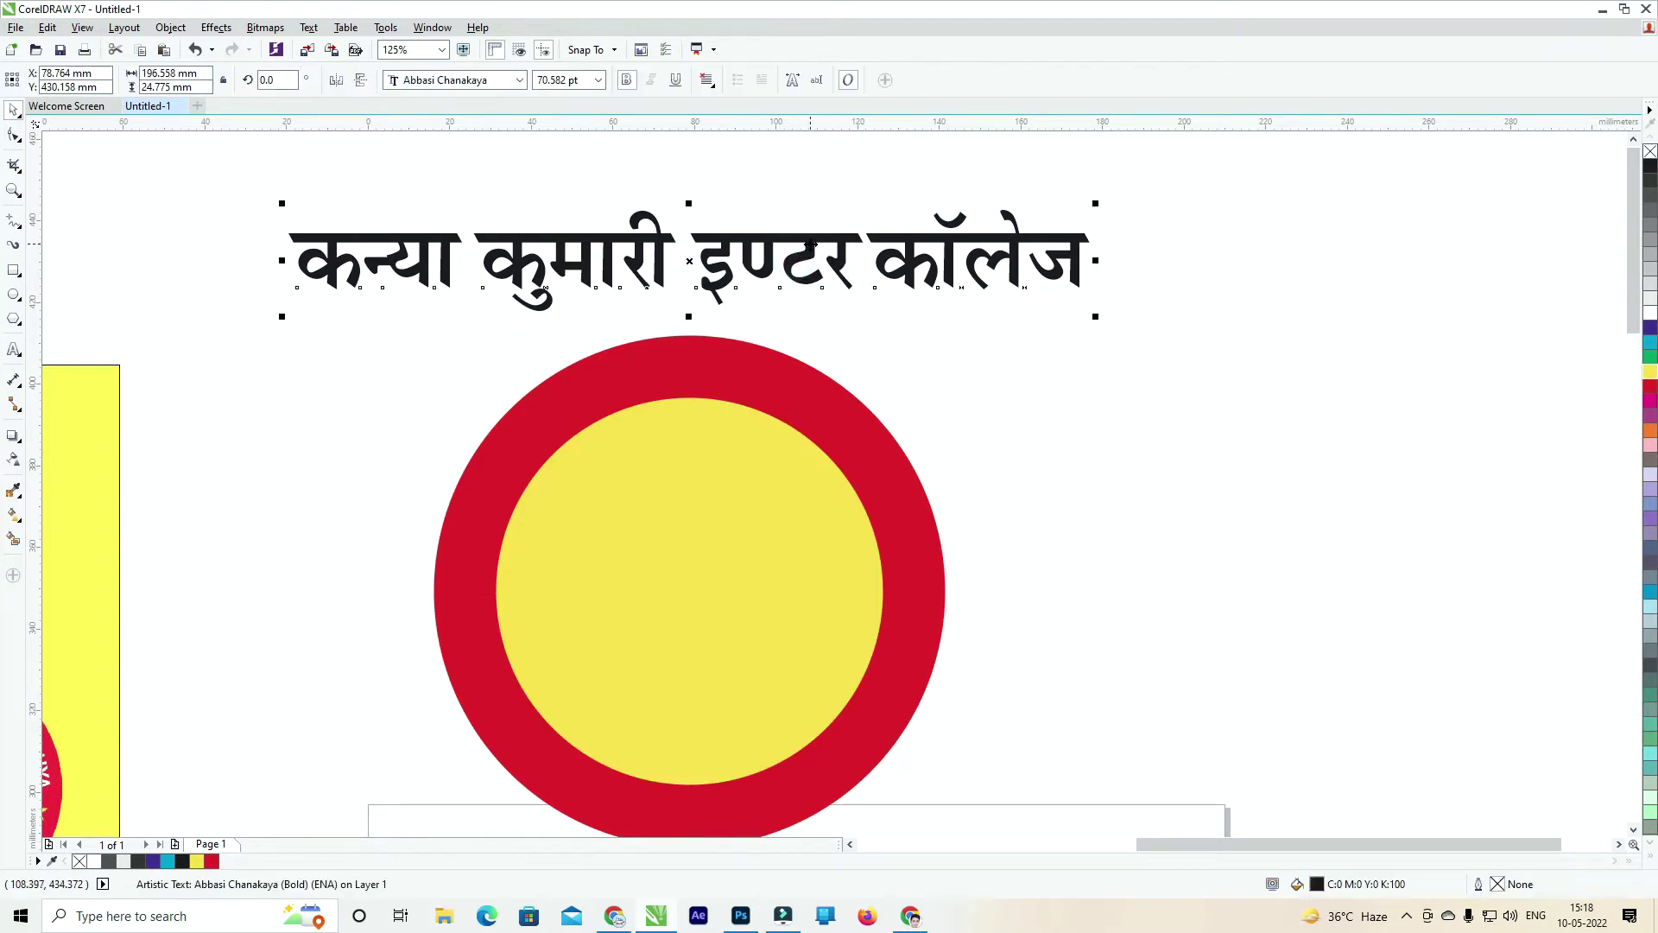
pyautogui.keyDown('shift'); pyautogui.click(794, 371); pyautogui.keyUp('shift')
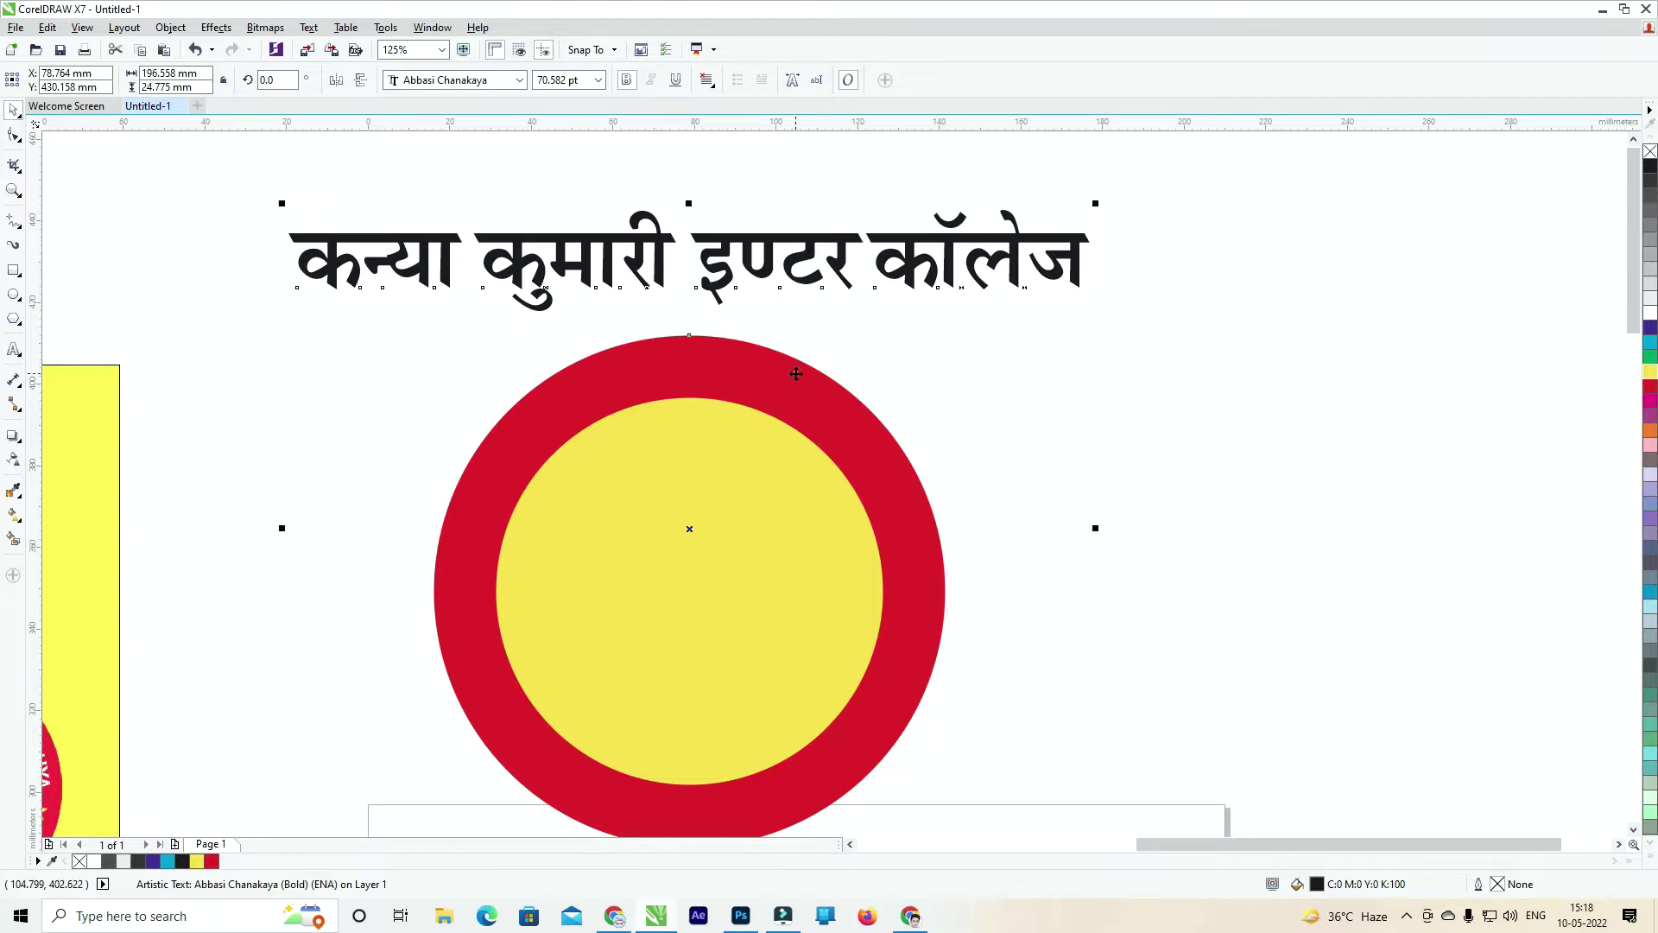
pyautogui.click(309, 29)
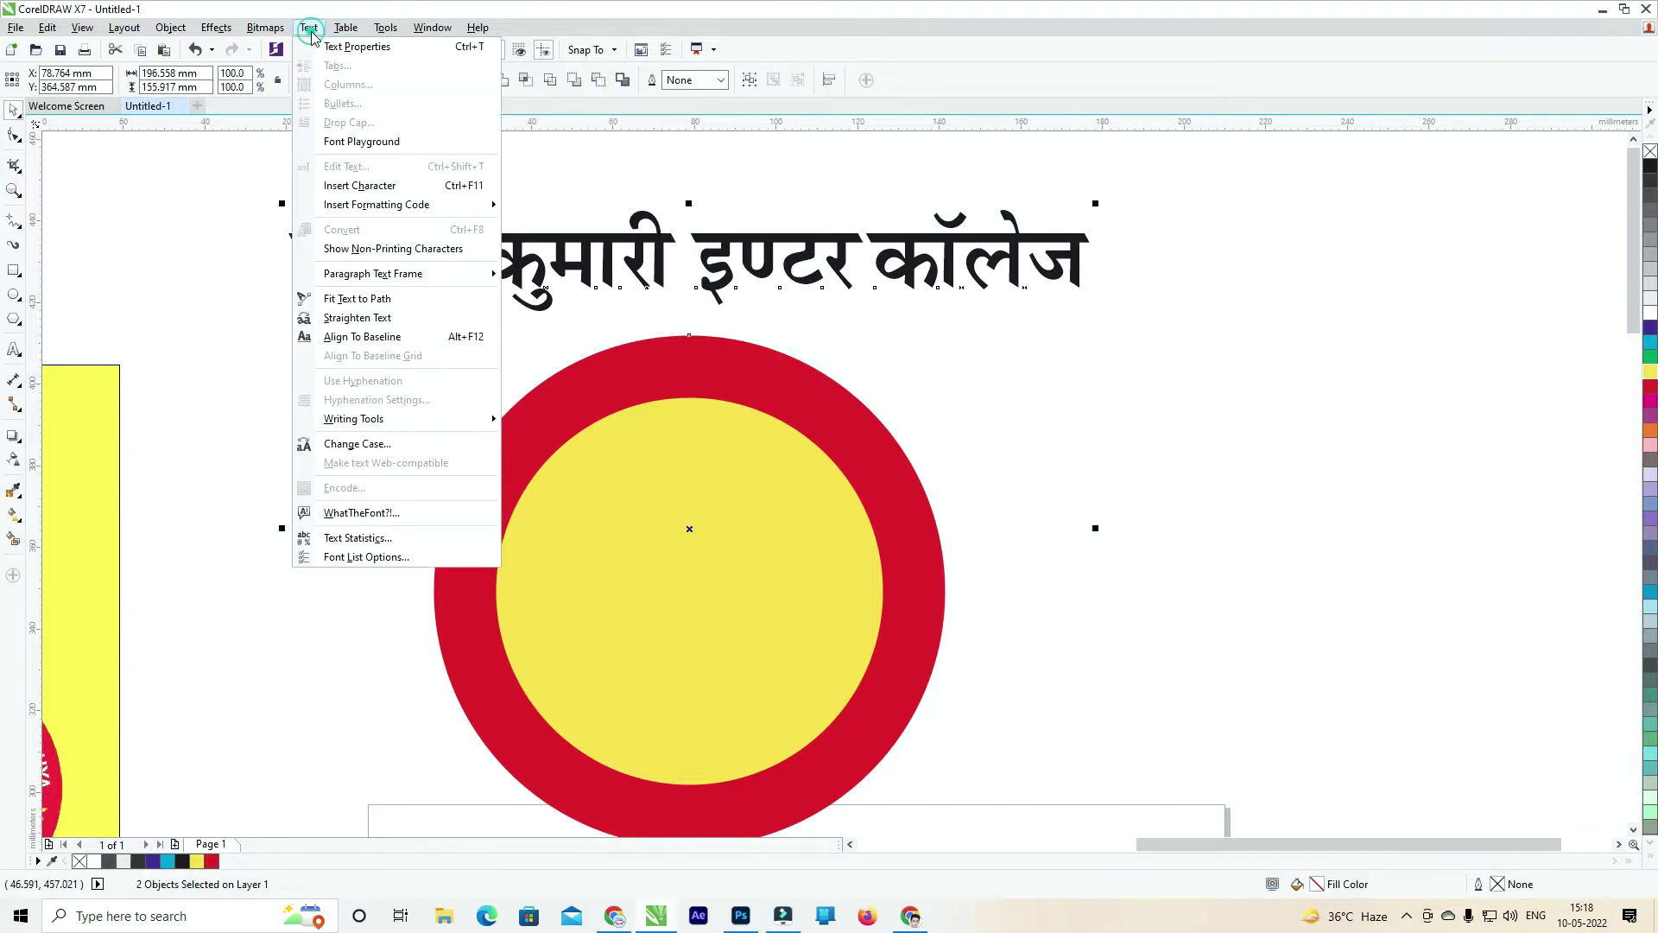
pyautogui.click(393, 302)
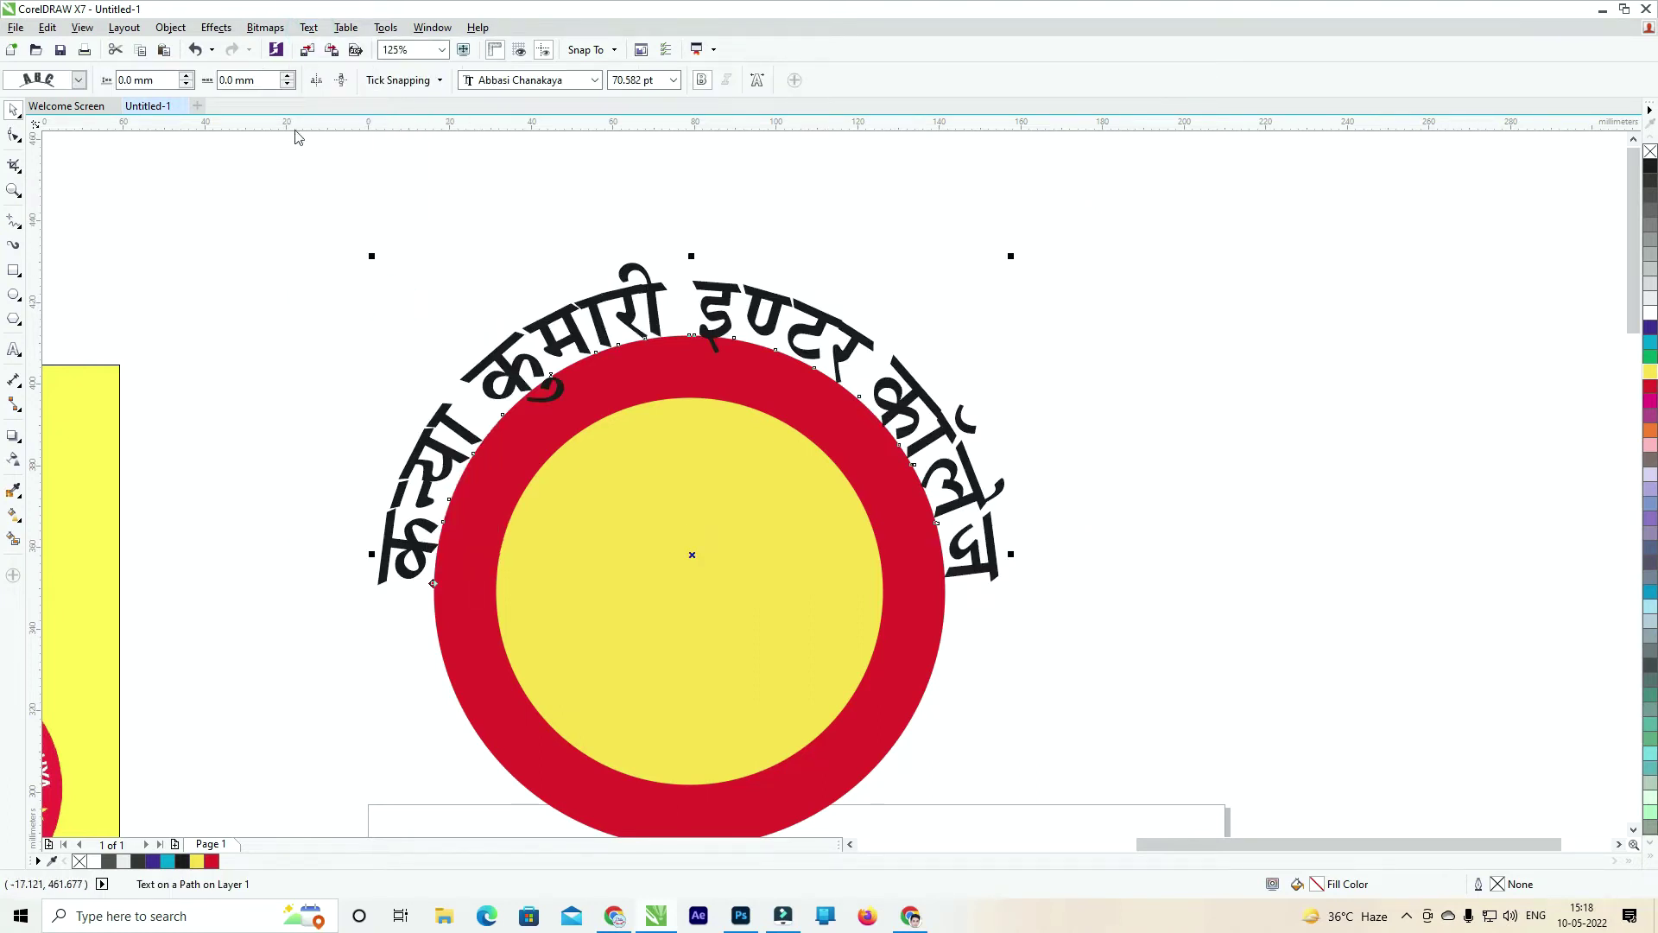
# Adjust the curved text's distance from the path to -6.0 mm.
pyautogui.click(186, 84)
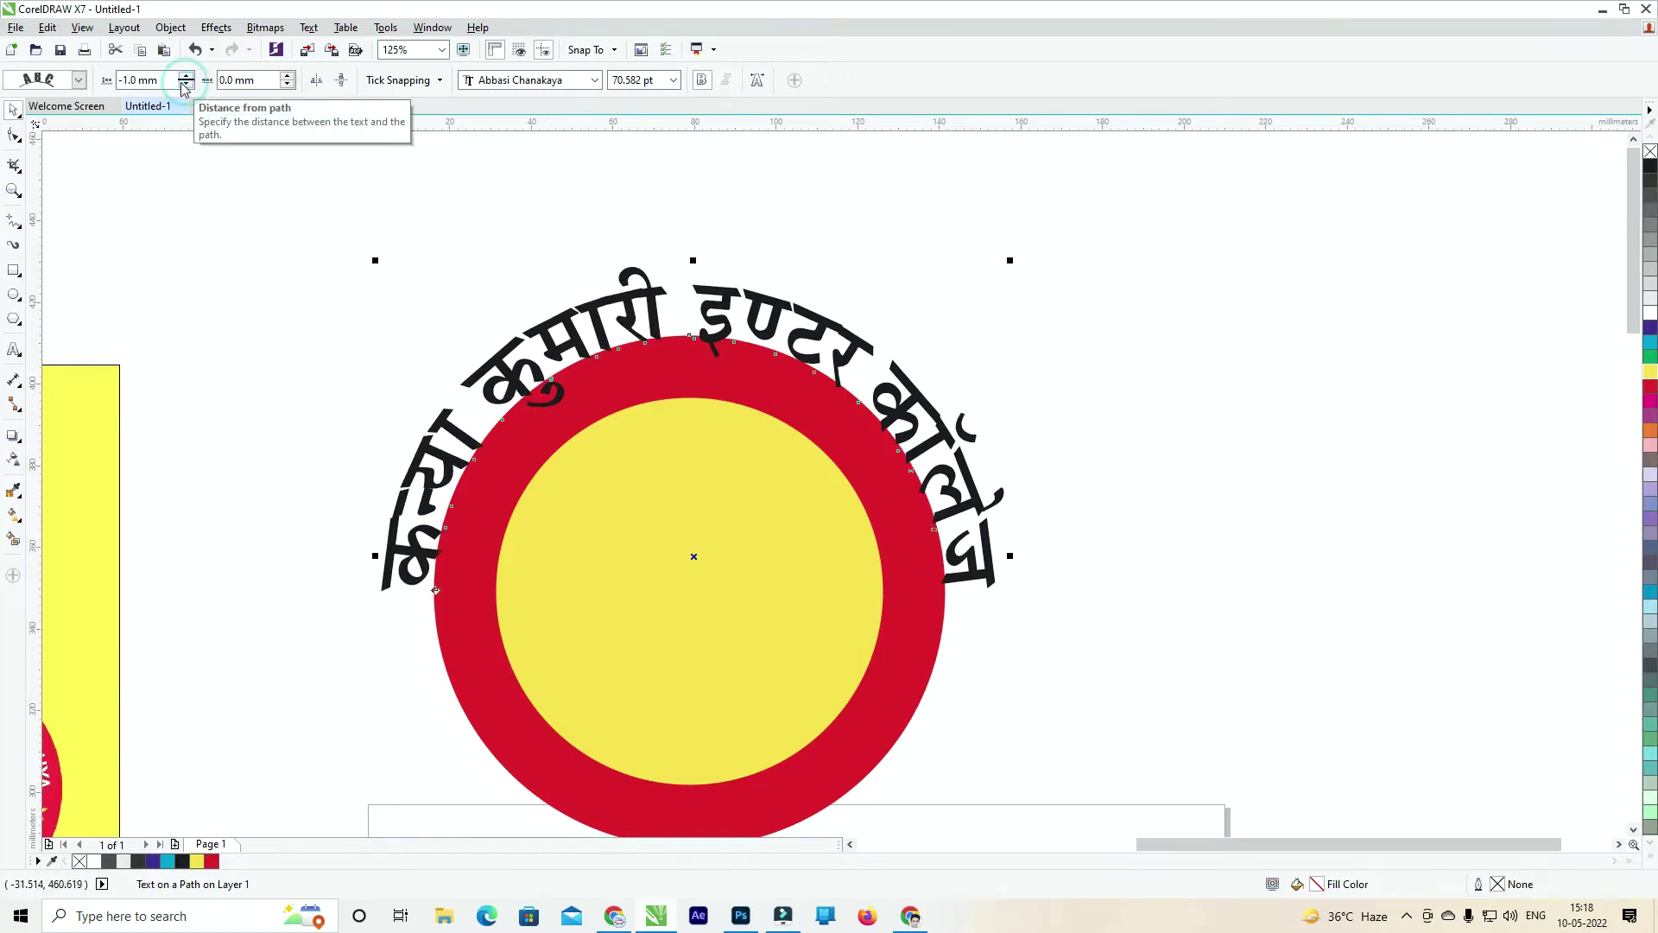
pyautogui.moveTo(163, 79); pyautogui.dragTo(116, 83)
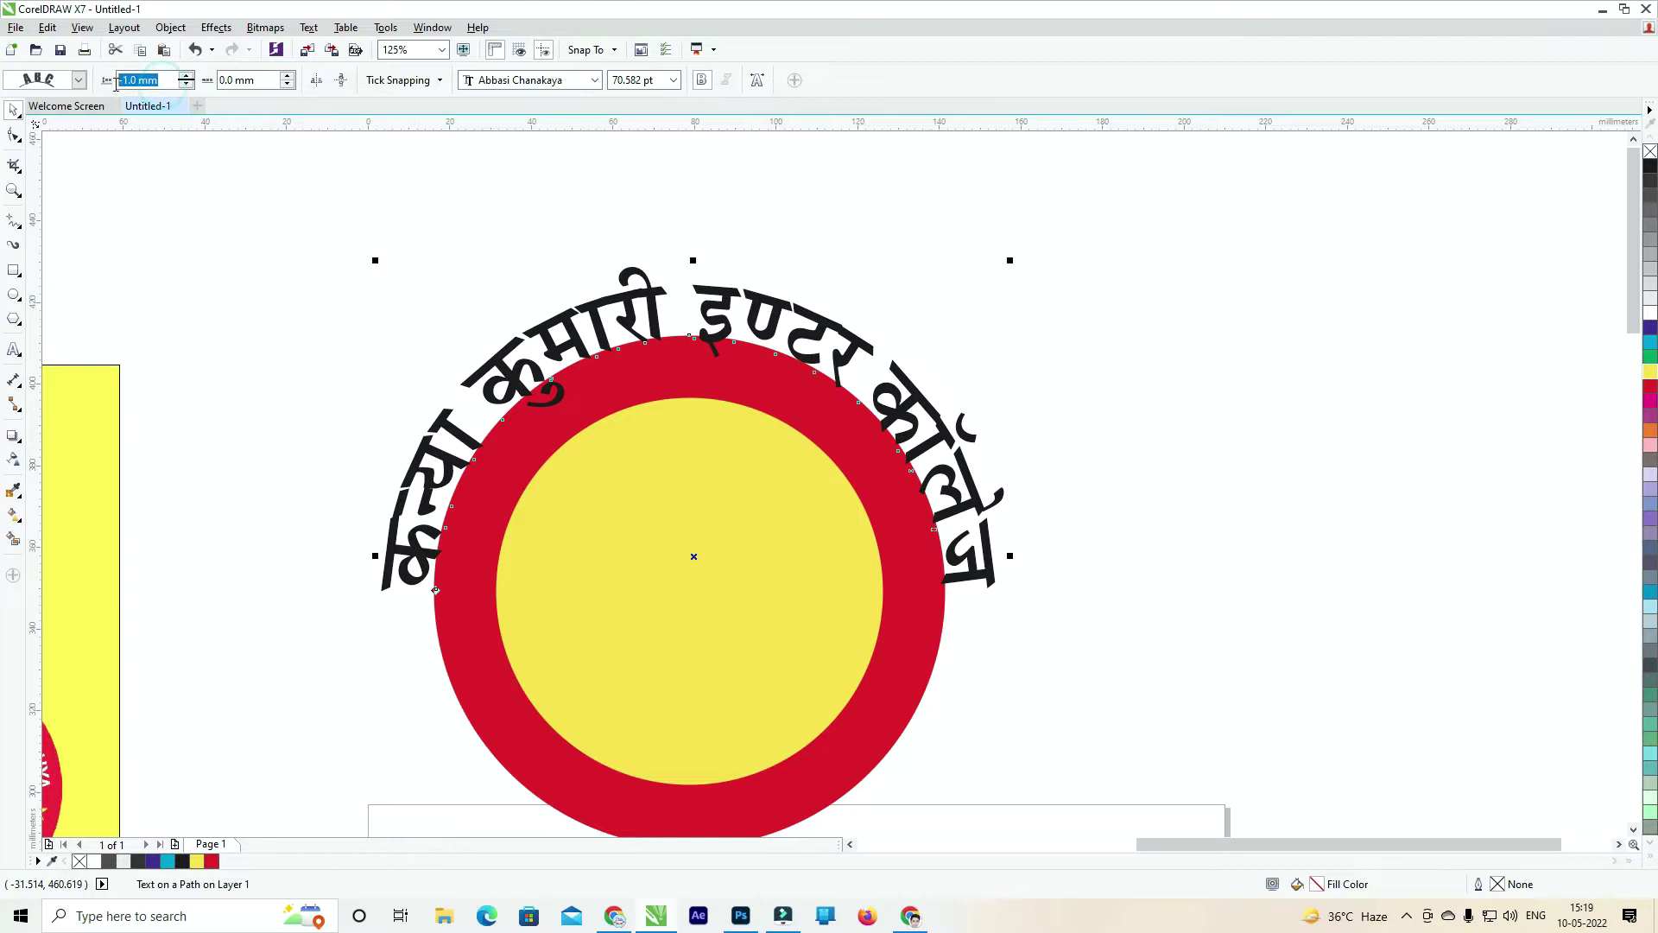
pyautogui.click(185, 84)
pyautogui.click(185, 85)
pyautogui.click(186, 85)
pyautogui.click(185, 85)
pyautogui.click(185, 84)
pyautogui.click(185, 84)
pyautogui.click(185, 83)
pyautogui.click(184, 84)
pyautogui.click(184, 84)
pyautogui.click(185, 84)
pyautogui.click(185, 84)
pyautogui.click(186, 84)
pyautogui.click(185, 76)
pyautogui.click(185, 76)
pyautogui.click(186, 76)
pyautogui.click(185, 76)
pyautogui.click(186, 76)
pyautogui.click(185, 76)
pyautogui.click(186, 76)
pyautogui.click(186, 76)
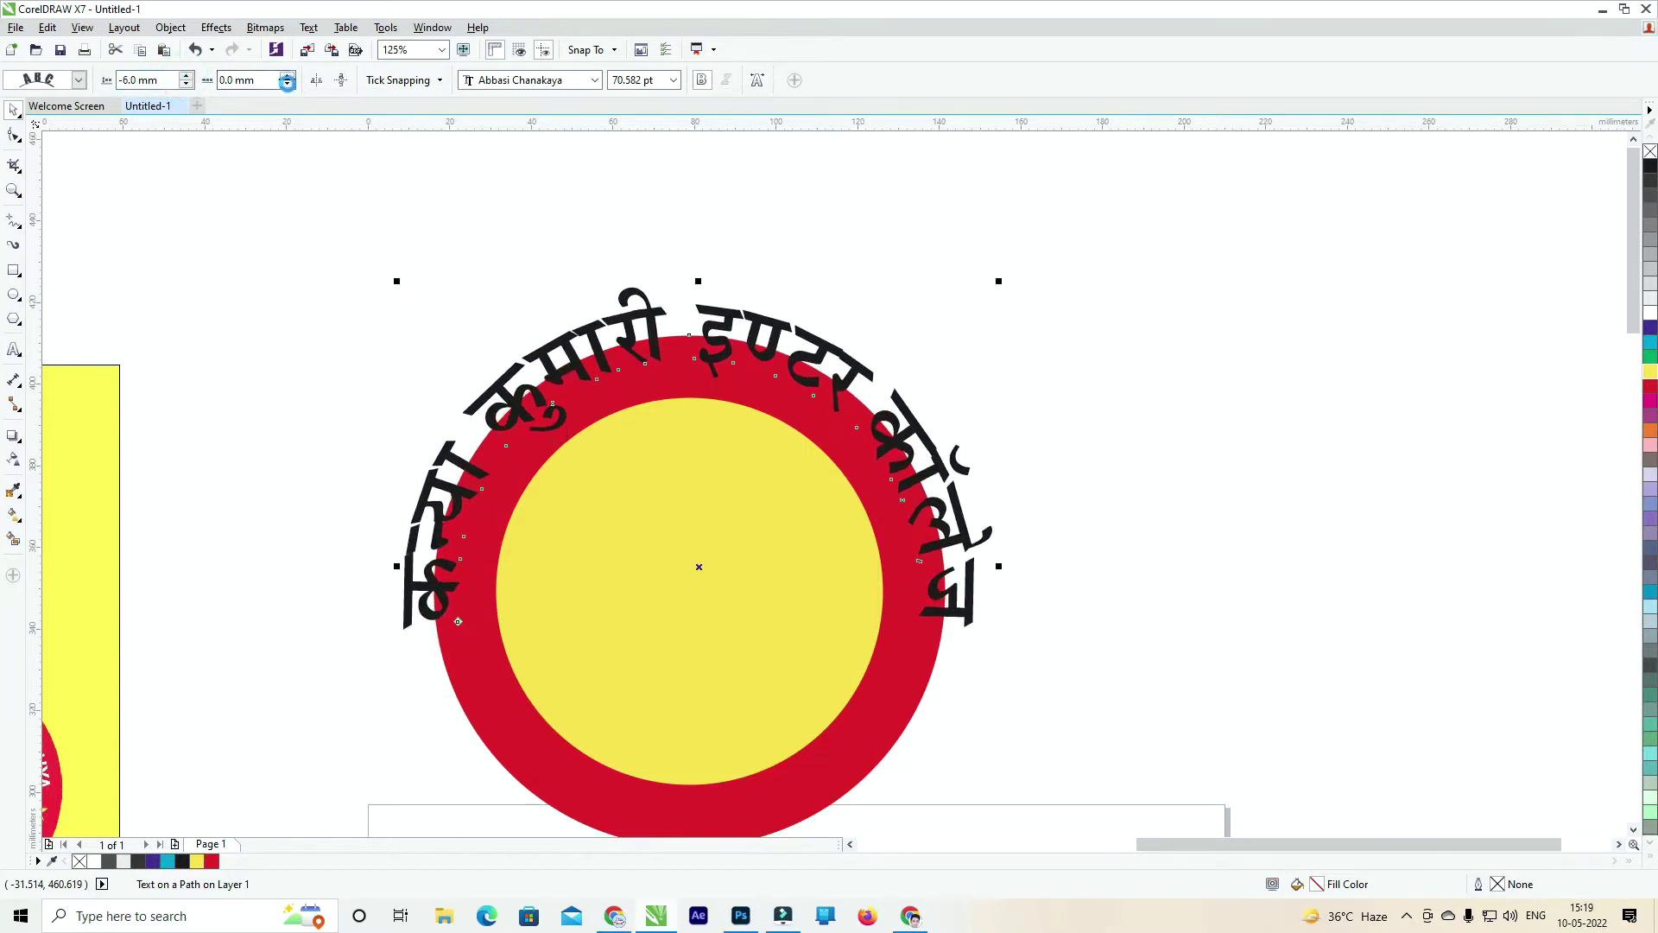
pyautogui.click(288, 83)
pyautogui.click(288, 84)
pyautogui.click(288, 82)
pyautogui.click(288, 83)
pyautogui.click(966, 278)
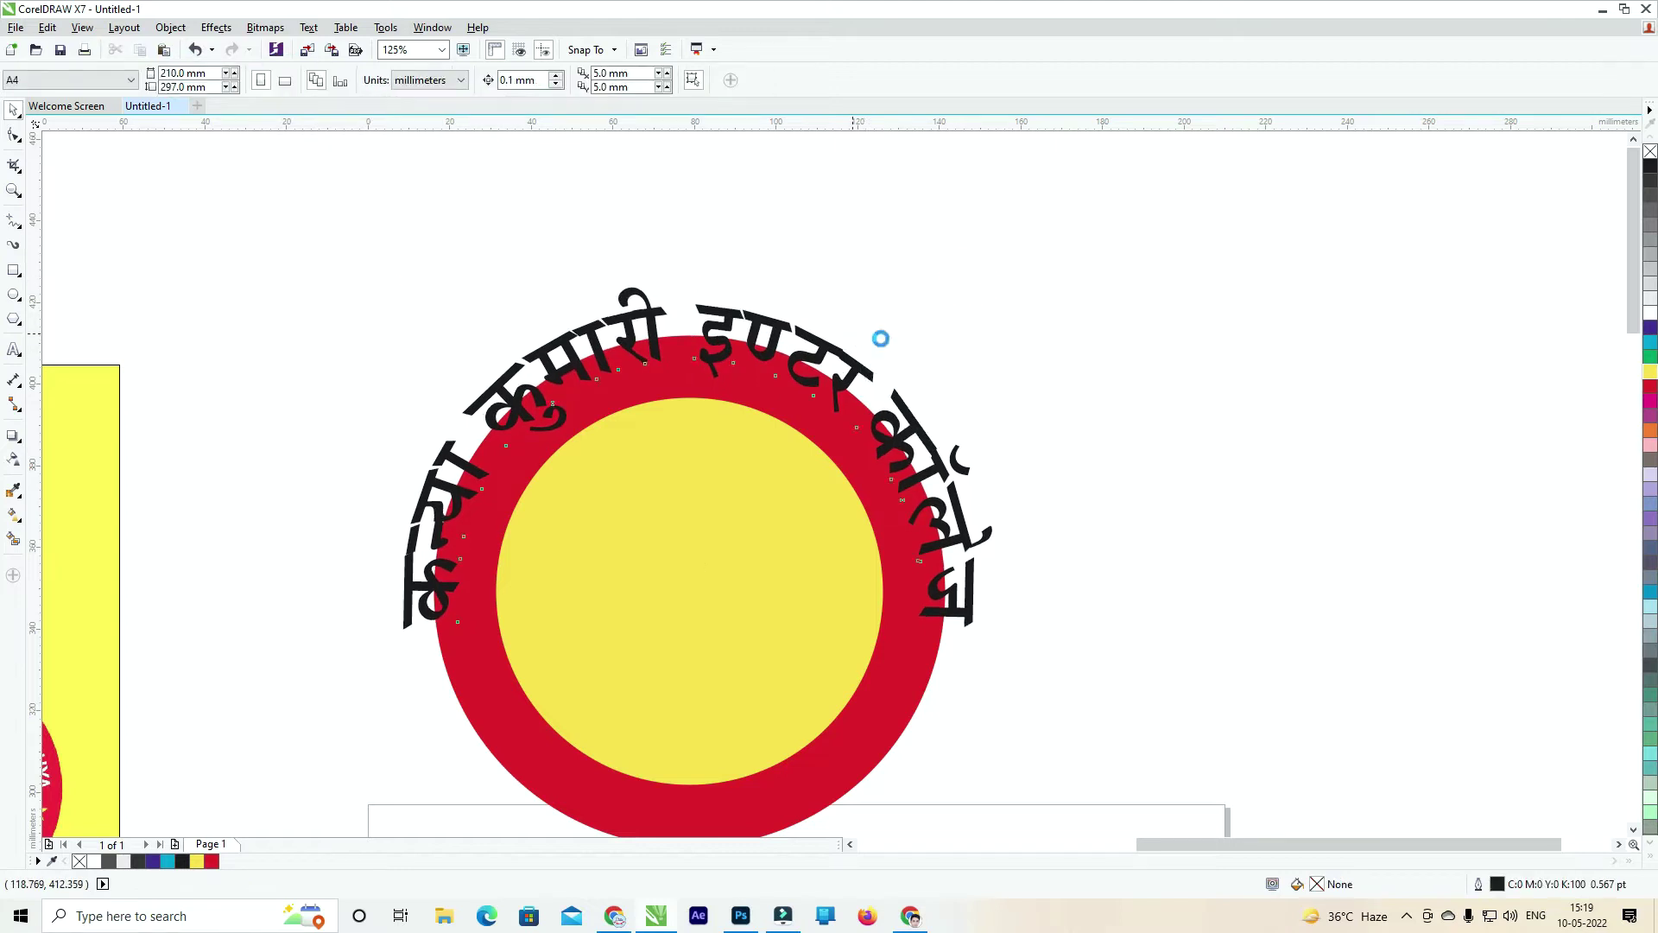
# Undo the distance changes and the text fitting, keeping the inner circle yellow and the outer one red.
pyautogui.hotkey('ctrl', 'z')
pyautogui.hotkey('ctrl', 'z')
pyautogui.hotkey('ctrl', 'z')
pyautogui.hotkey('ctrl', 'z')
pyautogui.hotkey('ctrl', 'z')
pyautogui.hotkey('ctrl', 'z')
pyautogui.hotkey('ctrl', 'z')
pyautogui.hotkey('ctrl', 'z')
pyautogui.hotkey('ctrl', 'z')
pyautogui.hotkey('ctrl', 'z')
pyautogui.hotkey('ctrl', 'z')
pyautogui.hotkey('ctrl', 'z')
pyautogui.hotkey('ctrl', 'z')
pyautogui.hotkey('ctrl', 'z')
pyautogui.hotkey('ctrl', 'z')
pyautogui.hotkey('ctrl', 'z')
pyautogui.hotkey('ctrl', 'z')
pyautogui.hotkey('ctrl', 'z')
pyautogui.hotkey('ctrl', 'z')
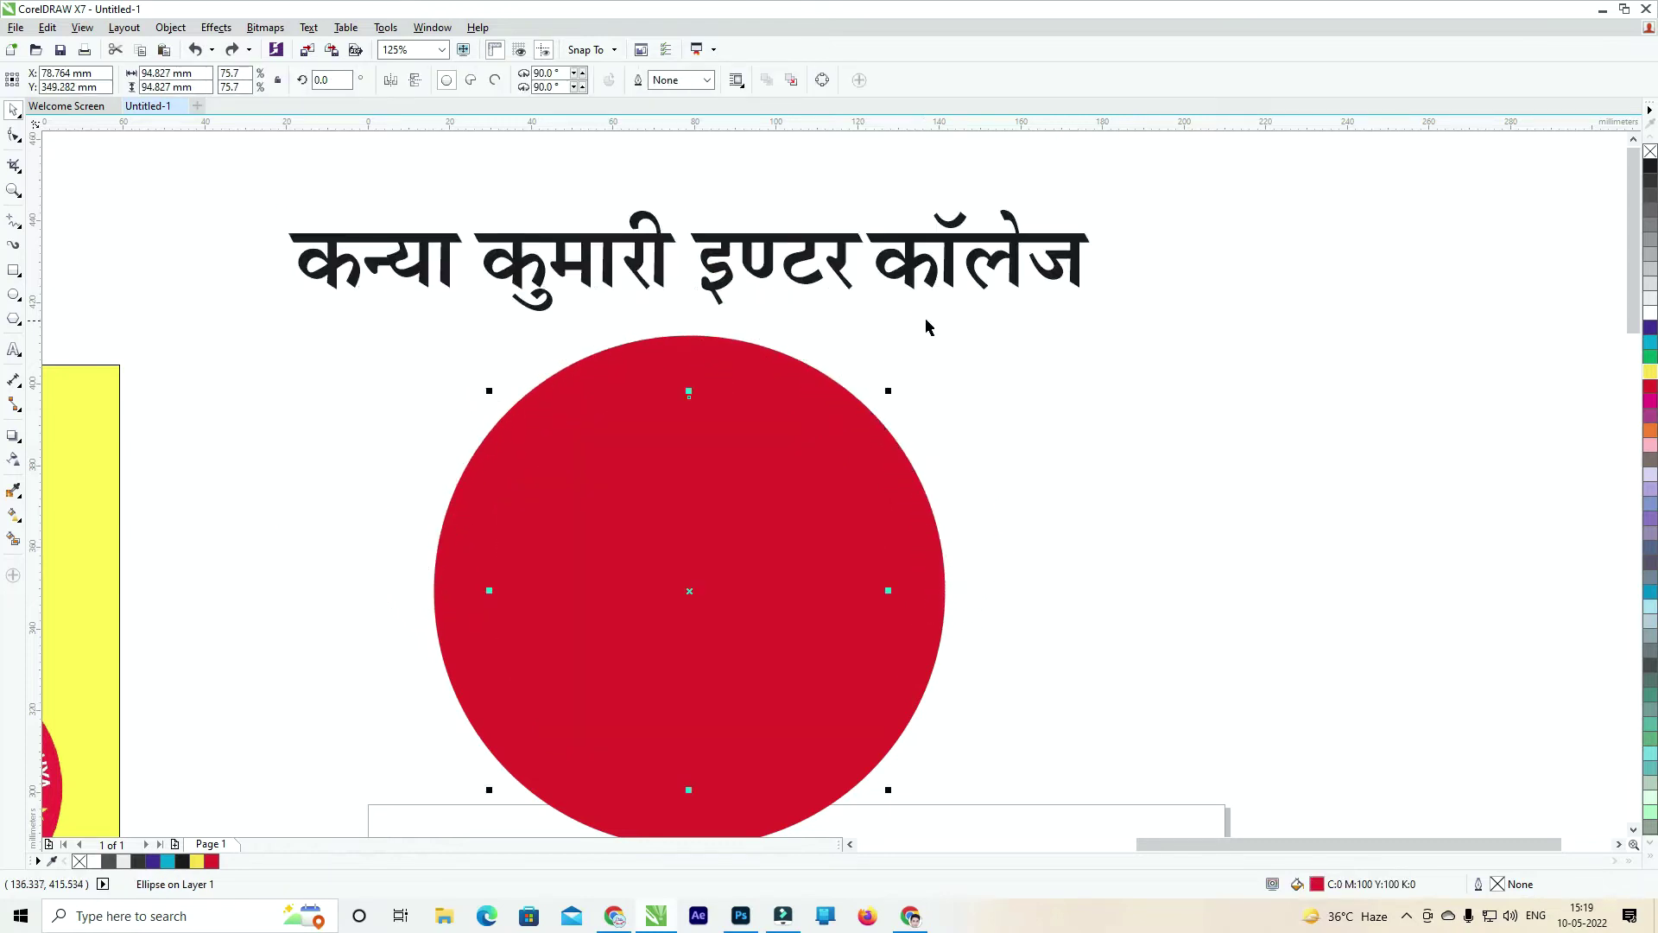
pyautogui.hotkey('ctrl', 'shift', 'z')
# Scale the straight text line down about its centre to about 43.6 pt, roughly as wide as the red circle.
pyautogui.click(1076, 343)
pyautogui.click(1032, 263)
pyautogui.moveTo(1098, 321); pyautogui.dragTo(937, 300)
pyautogui.click(974, 297)
pyautogui.click(924, 271)
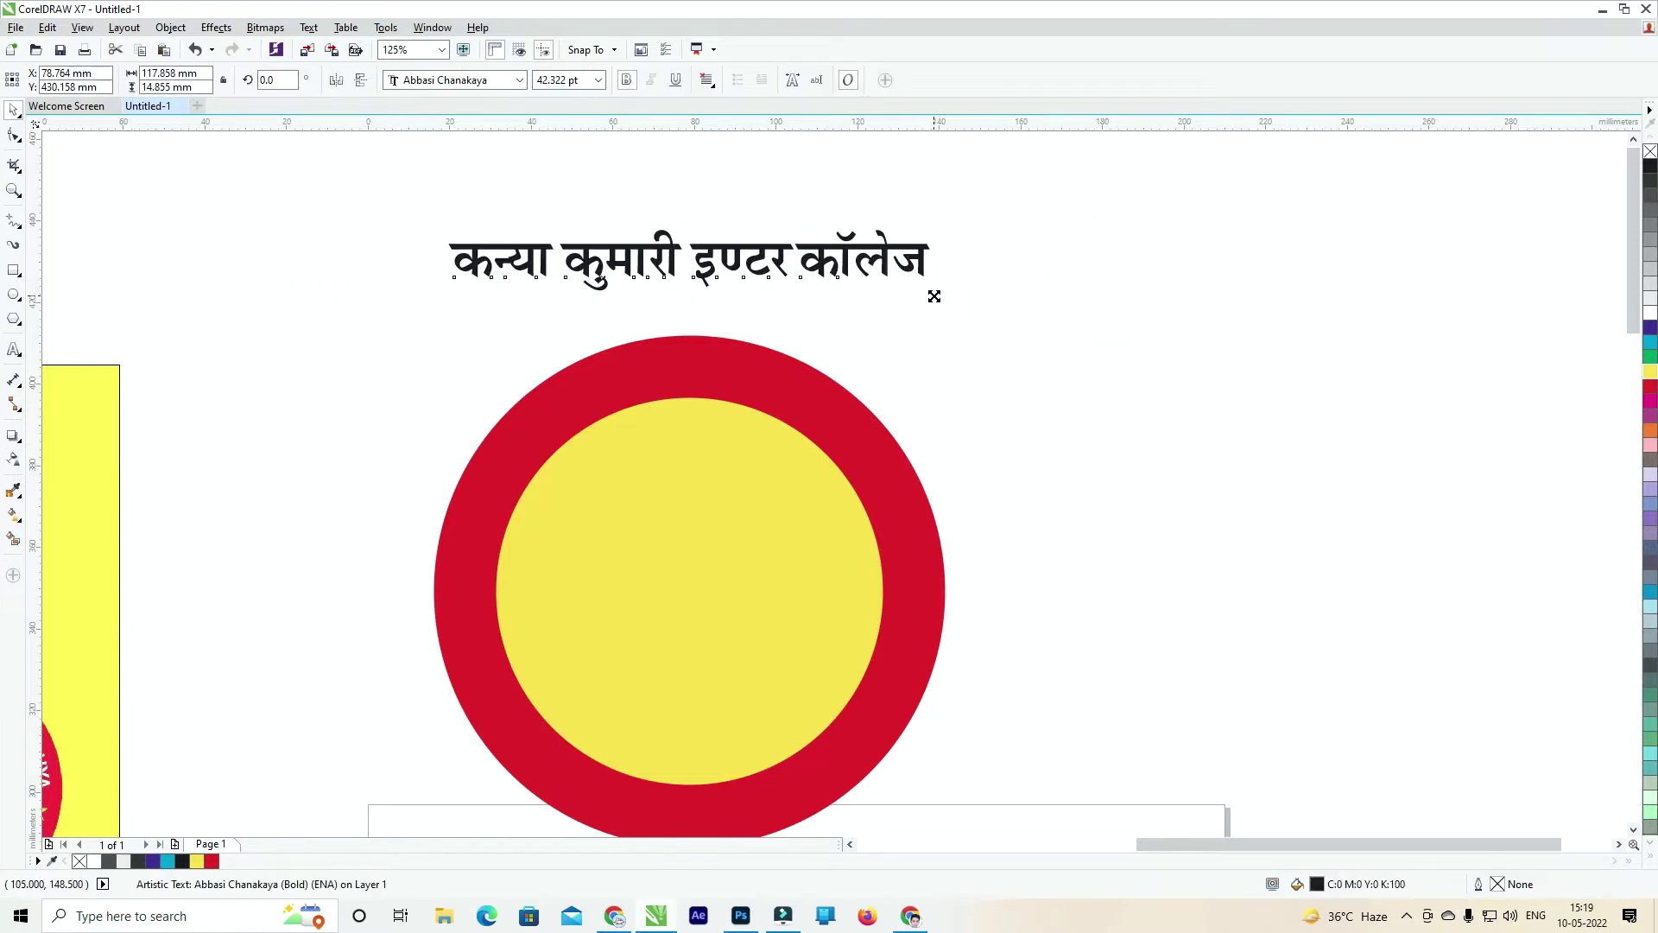
pyautogui.moveTo(934, 297); pyautogui.dragTo(943, 300)
pyautogui.click(961, 322)
pyautogui.click(893, 264)
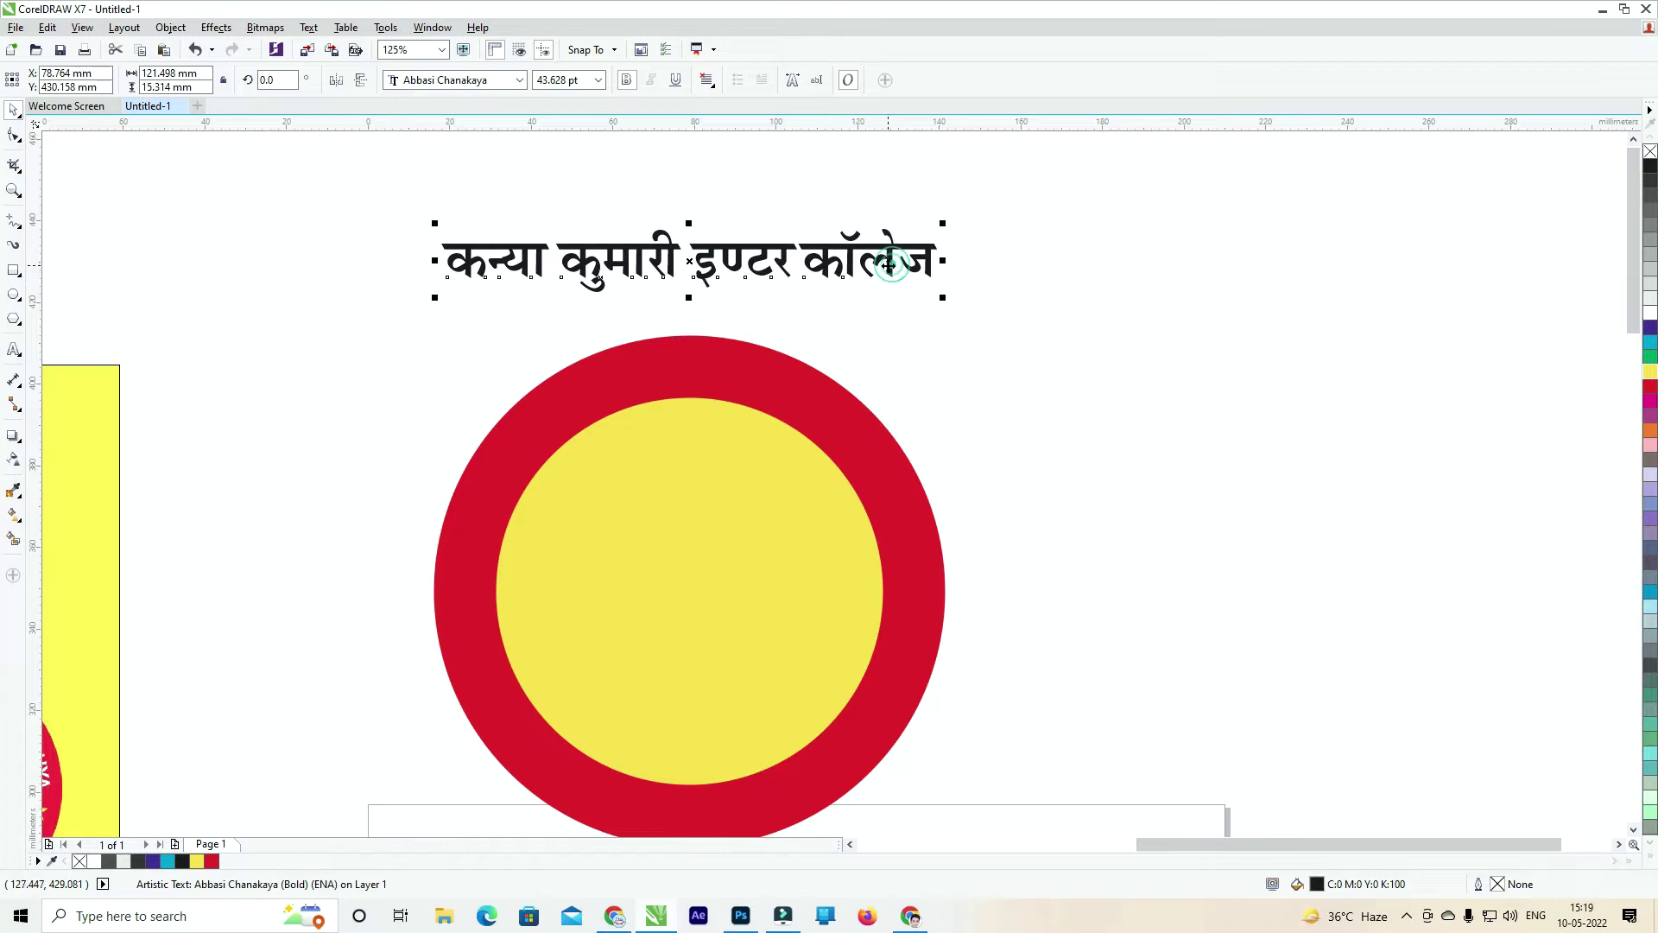
# Fit the reduced text line to the path of the outer red circle.
pyautogui.keyDown('shift'); pyautogui.click(741, 367); pyautogui.keyUp('shift')
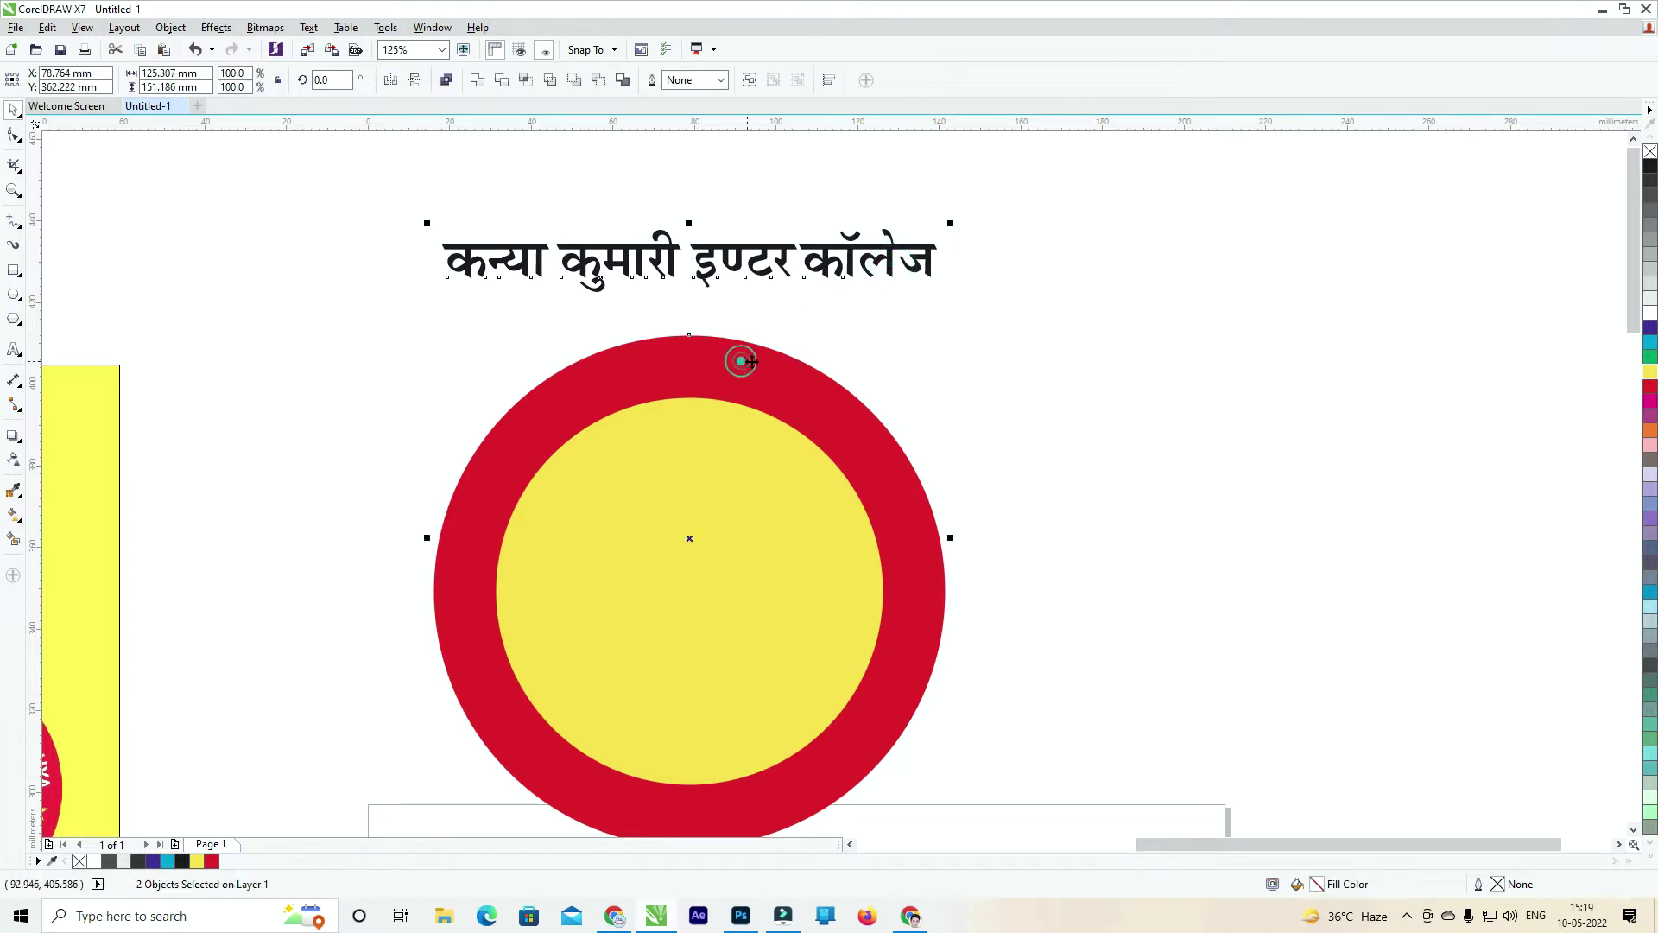
pyautogui.click(310, 27)
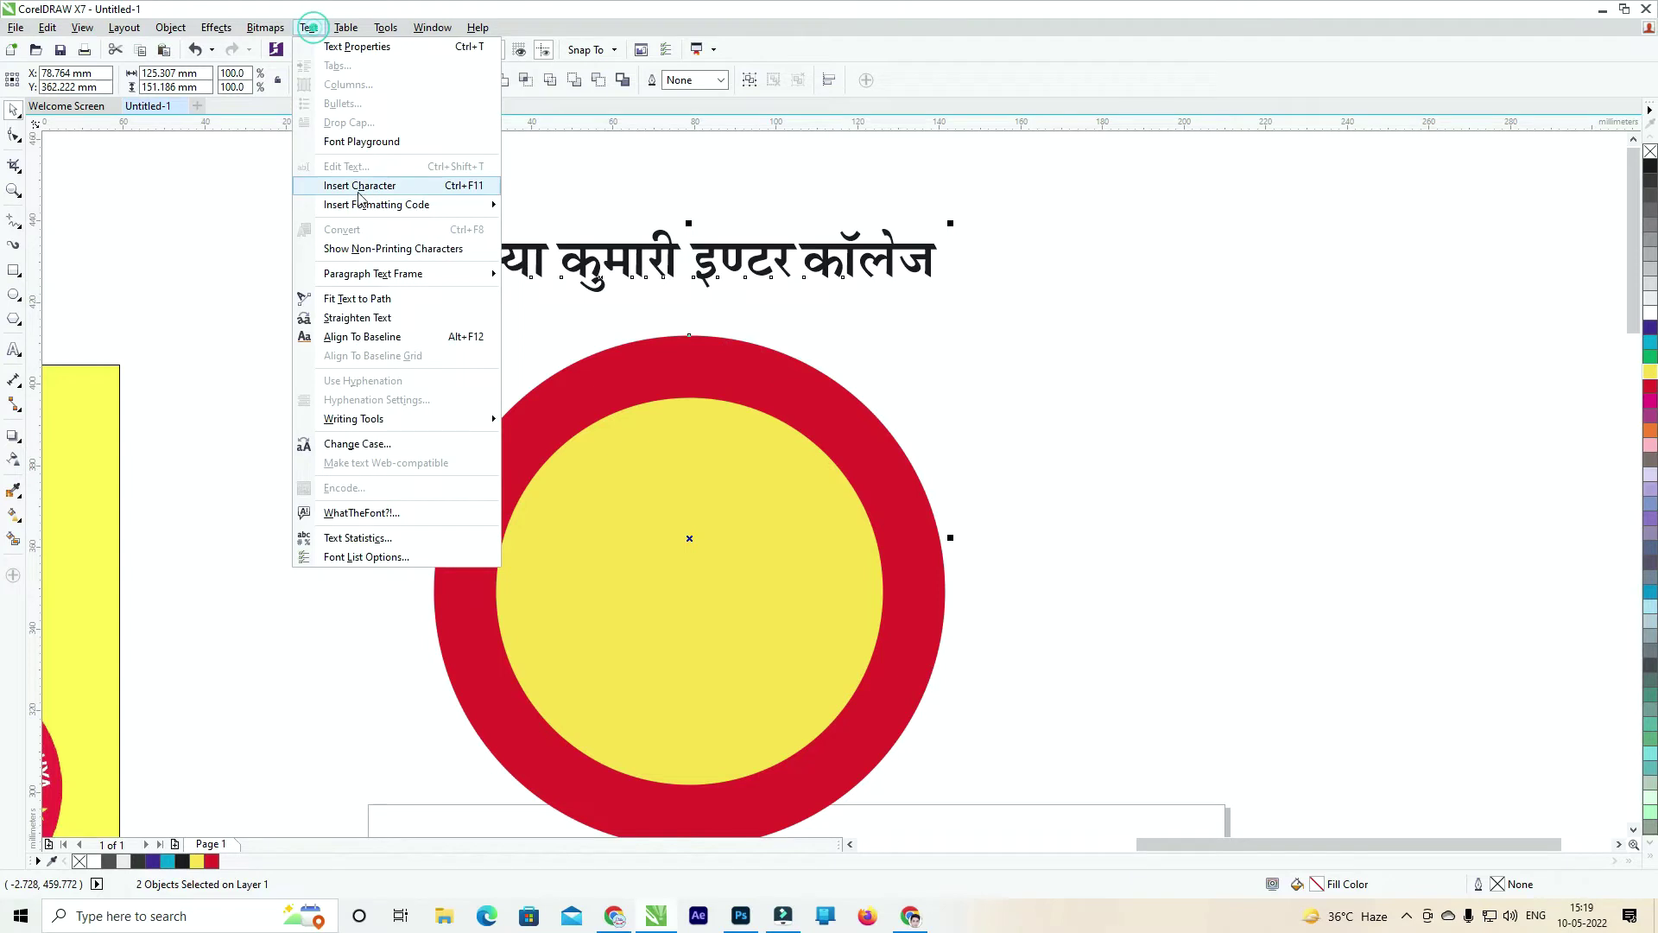
pyautogui.click(396, 303)
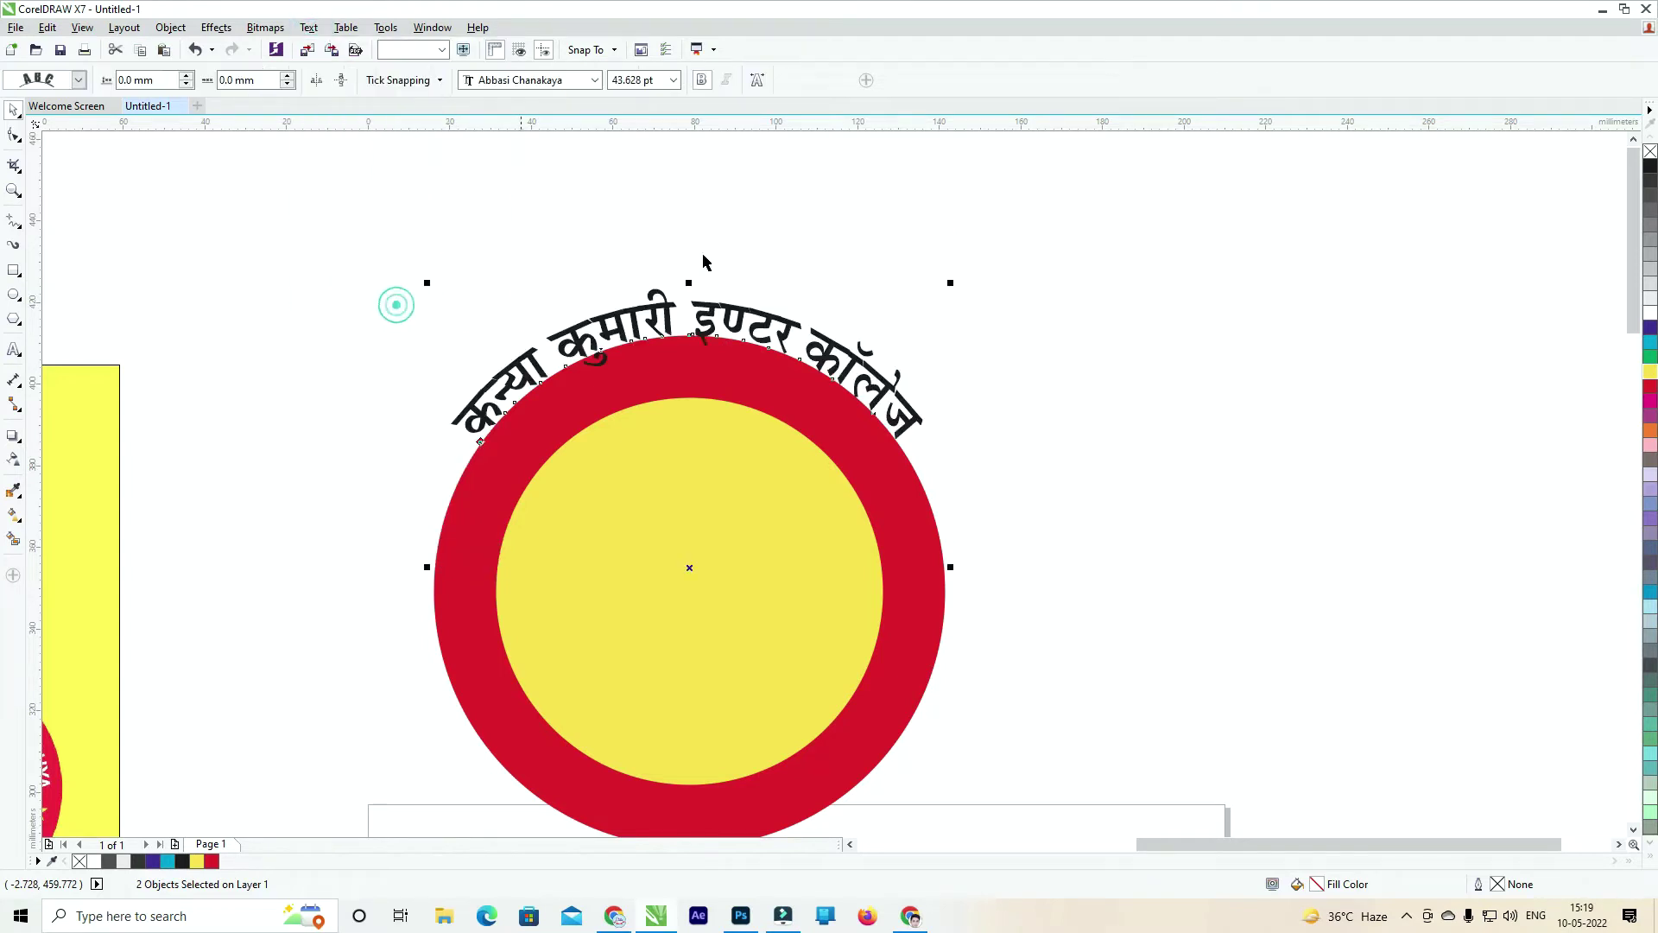
pyautogui.click(947, 227)
pyautogui.click(736, 321)
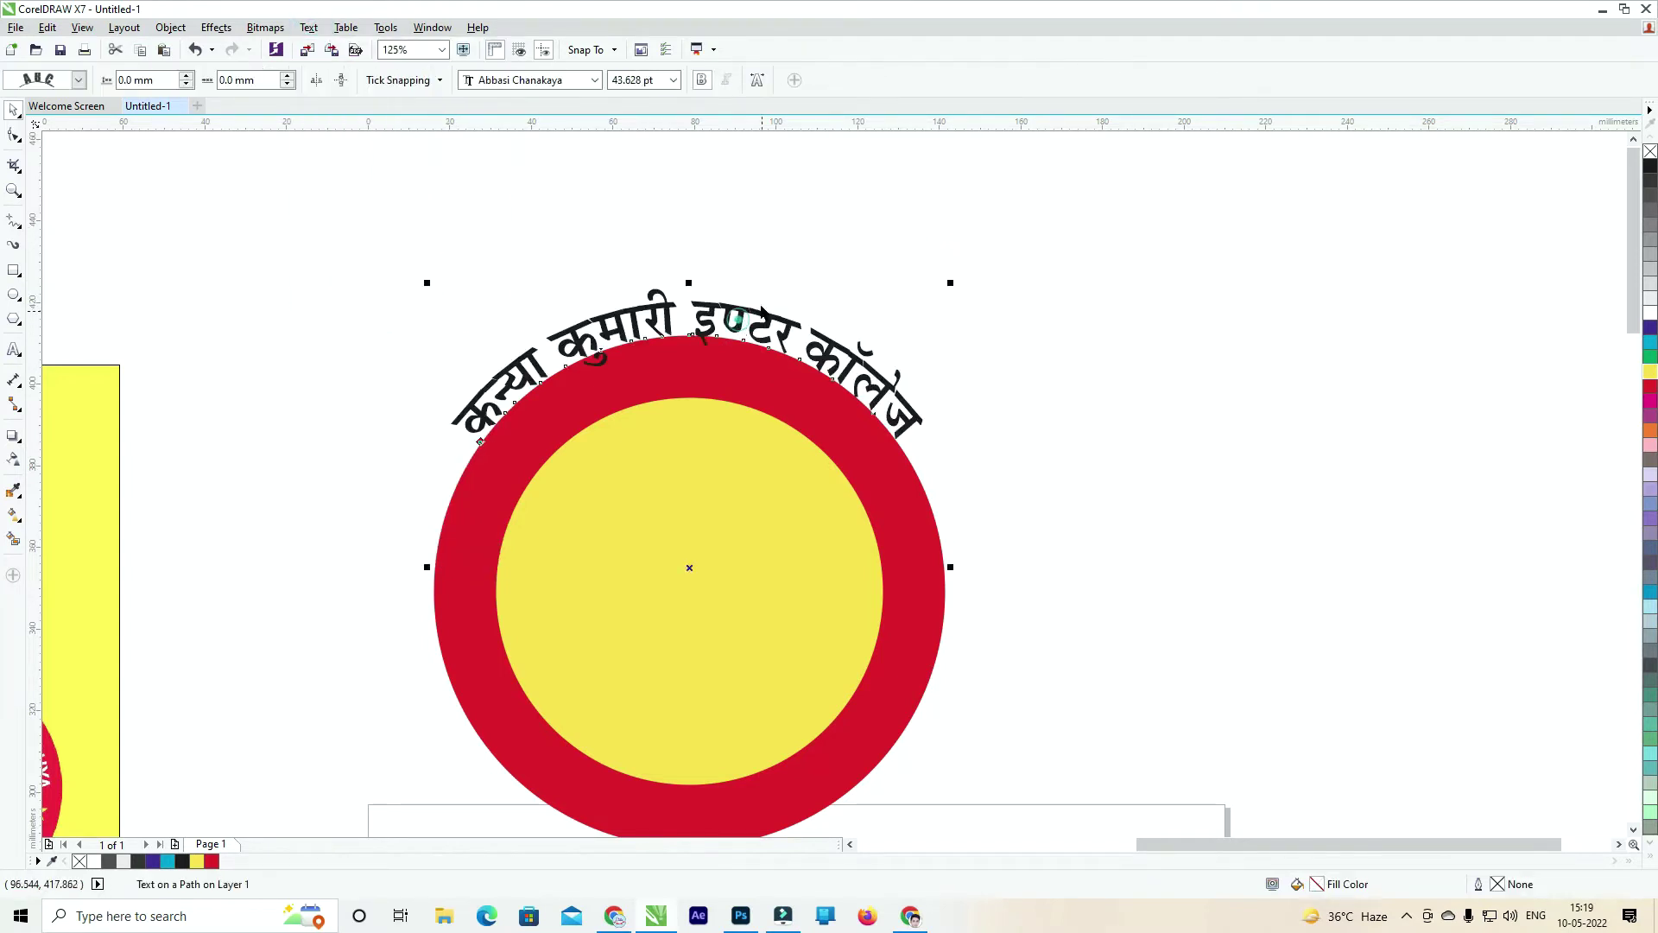
# Move the curved text inward onto the red ring with a distance from path of about -13.5 mm.
pyautogui.click(185, 84)
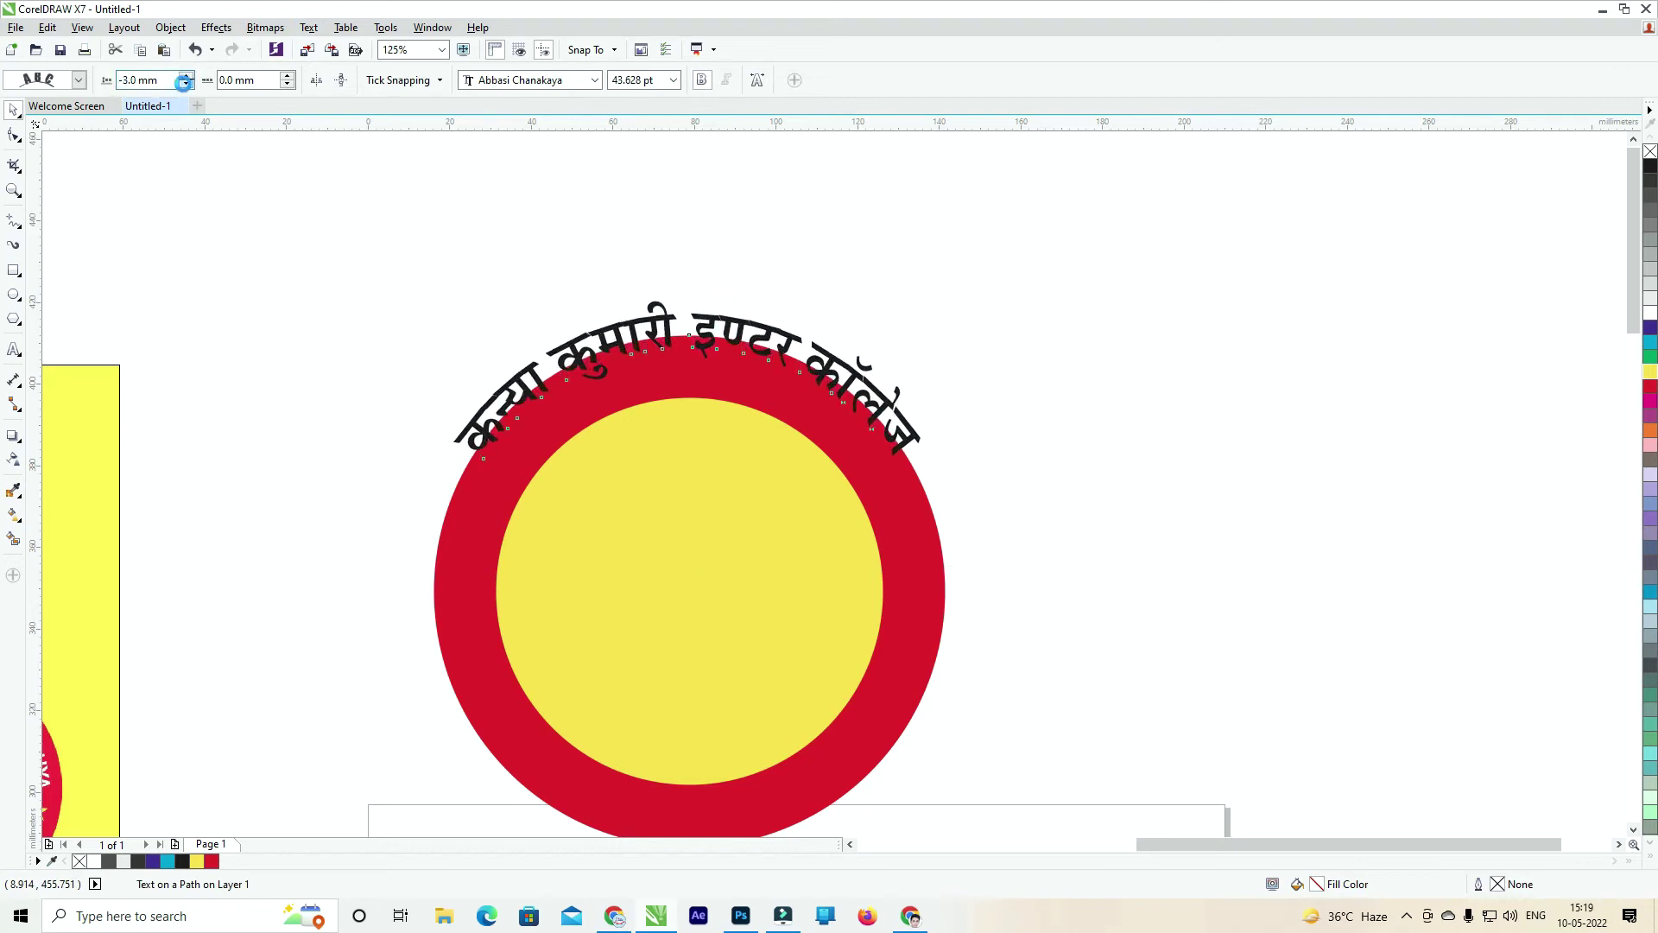
pyautogui.click(184, 85)
pyautogui.click(185, 84)
pyautogui.click(185, 85)
pyautogui.click(185, 85)
pyautogui.click(185, 84)
pyautogui.click(185, 84)
pyautogui.click(185, 85)
pyautogui.click(185, 84)
pyautogui.click(186, 85)
# Shrink the inner yellow circle to about 85.9 mm and set the curved text's distance from path to -15.5 mm.
pyautogui.click(688, 481)
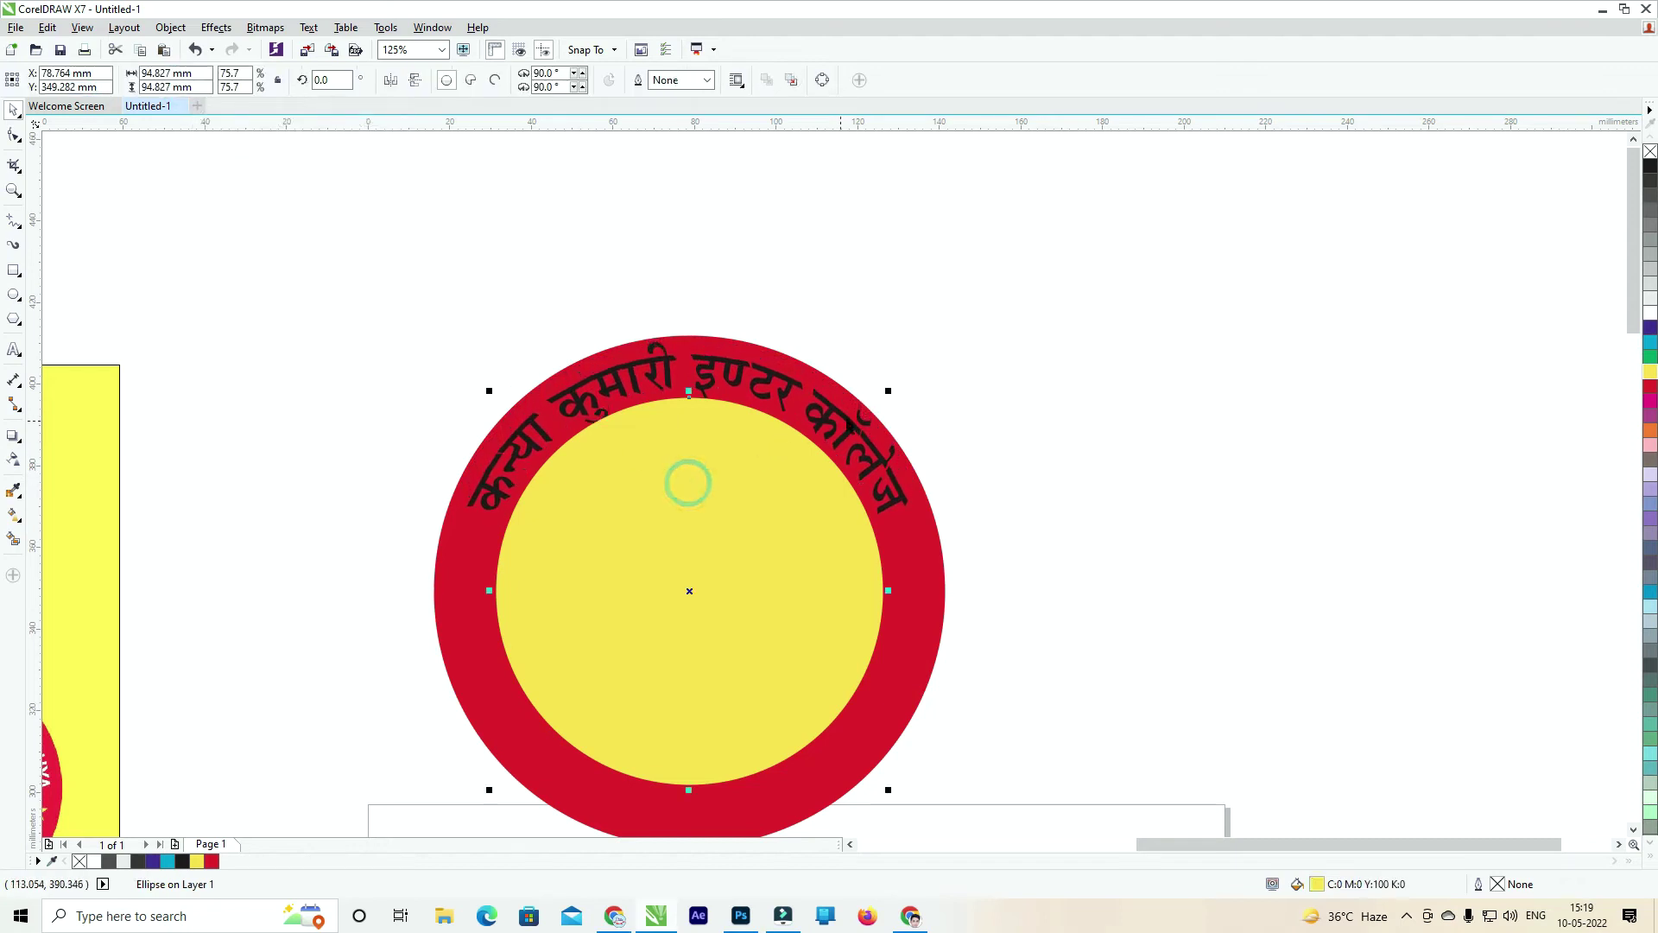
pyautogui.moveTo(883, 395); pyautogui.dragTo(865, 412)
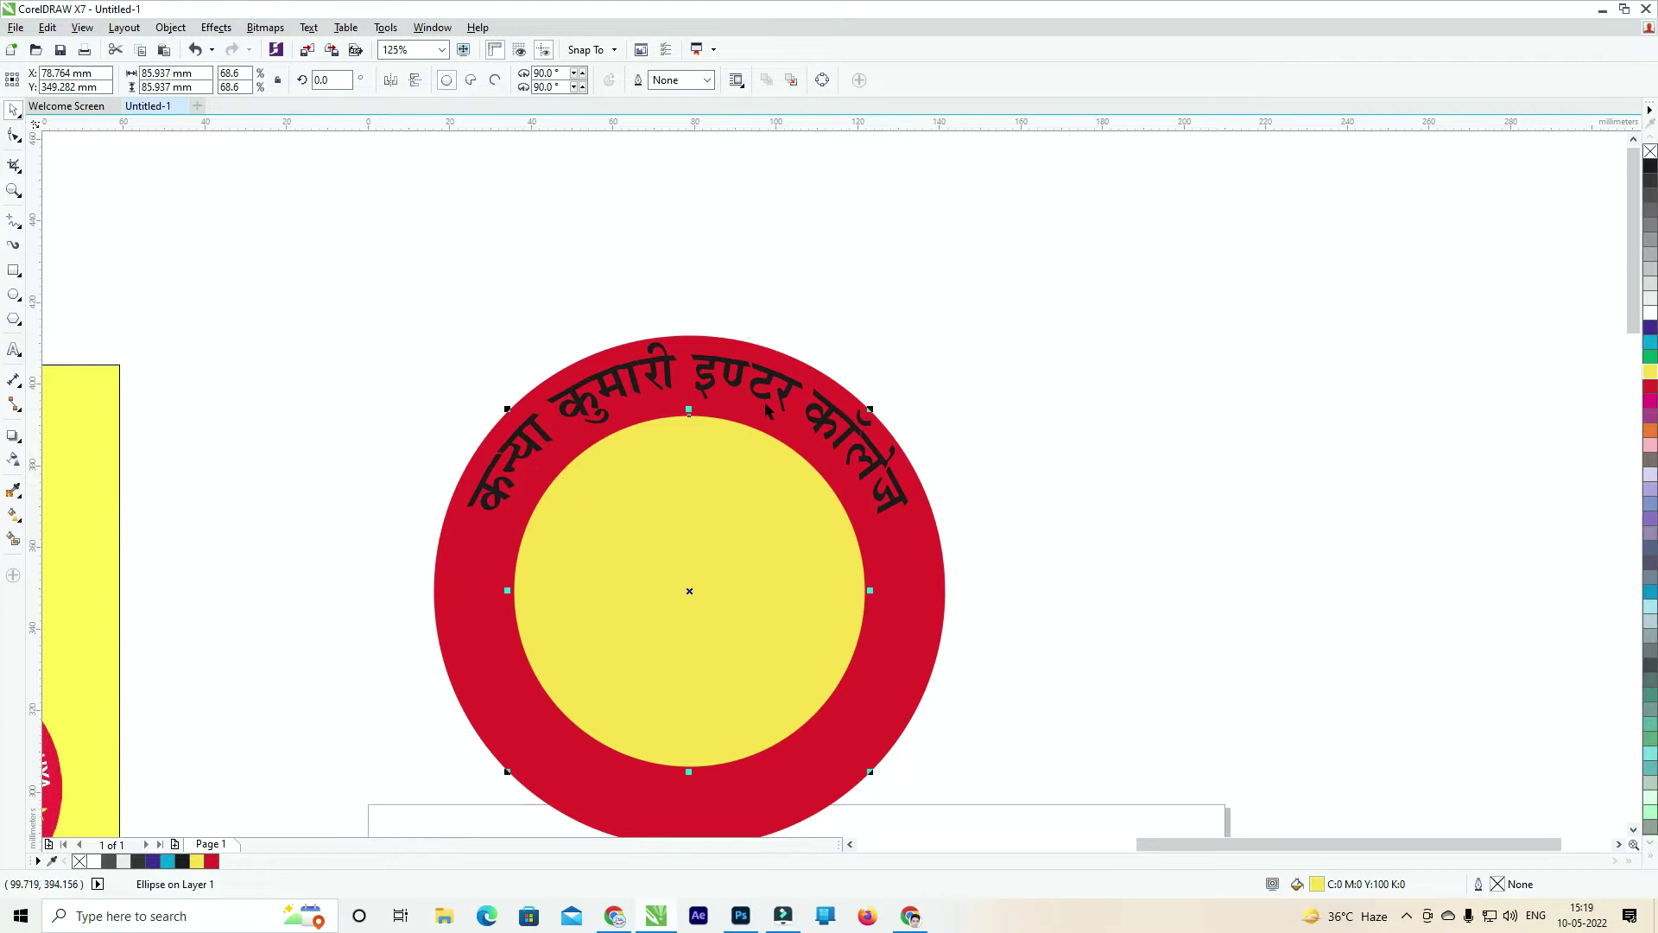
pyautogui.click(765, 404)
pyautogui.click(186, 86)
pyautogui.click(186, 86)
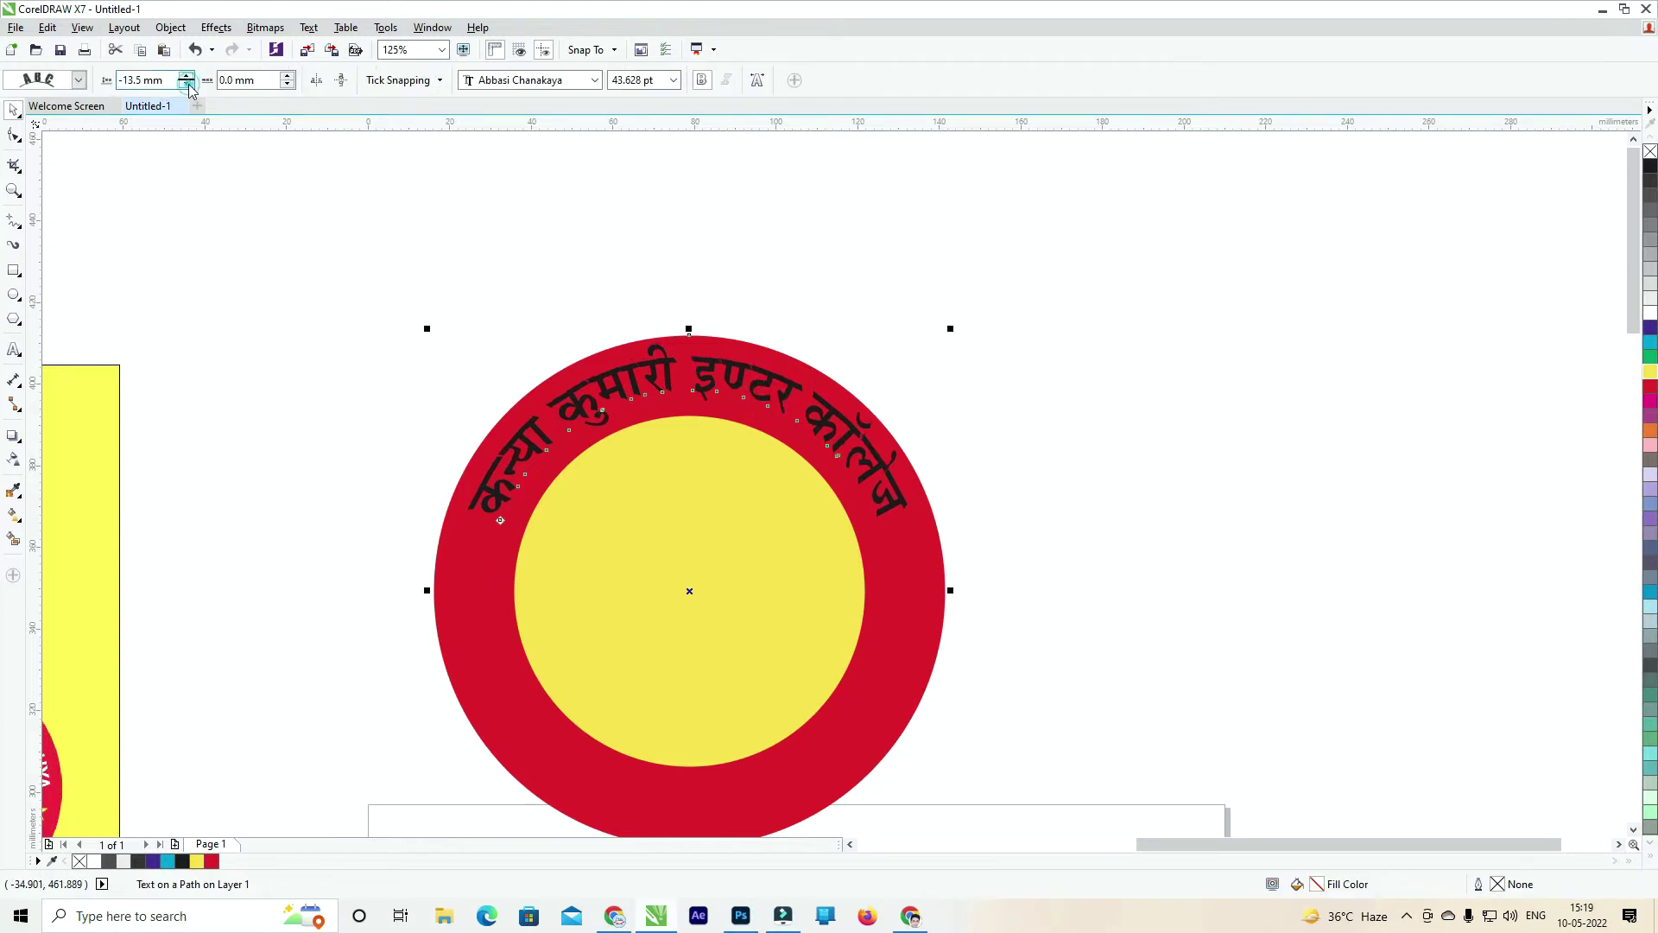
pyautogui.click(188, 86)
pyautogui.click(187, 85)
pyautogui.scroll(2, 659, 381)
pyautogui.scroll(-2, 650, 380)
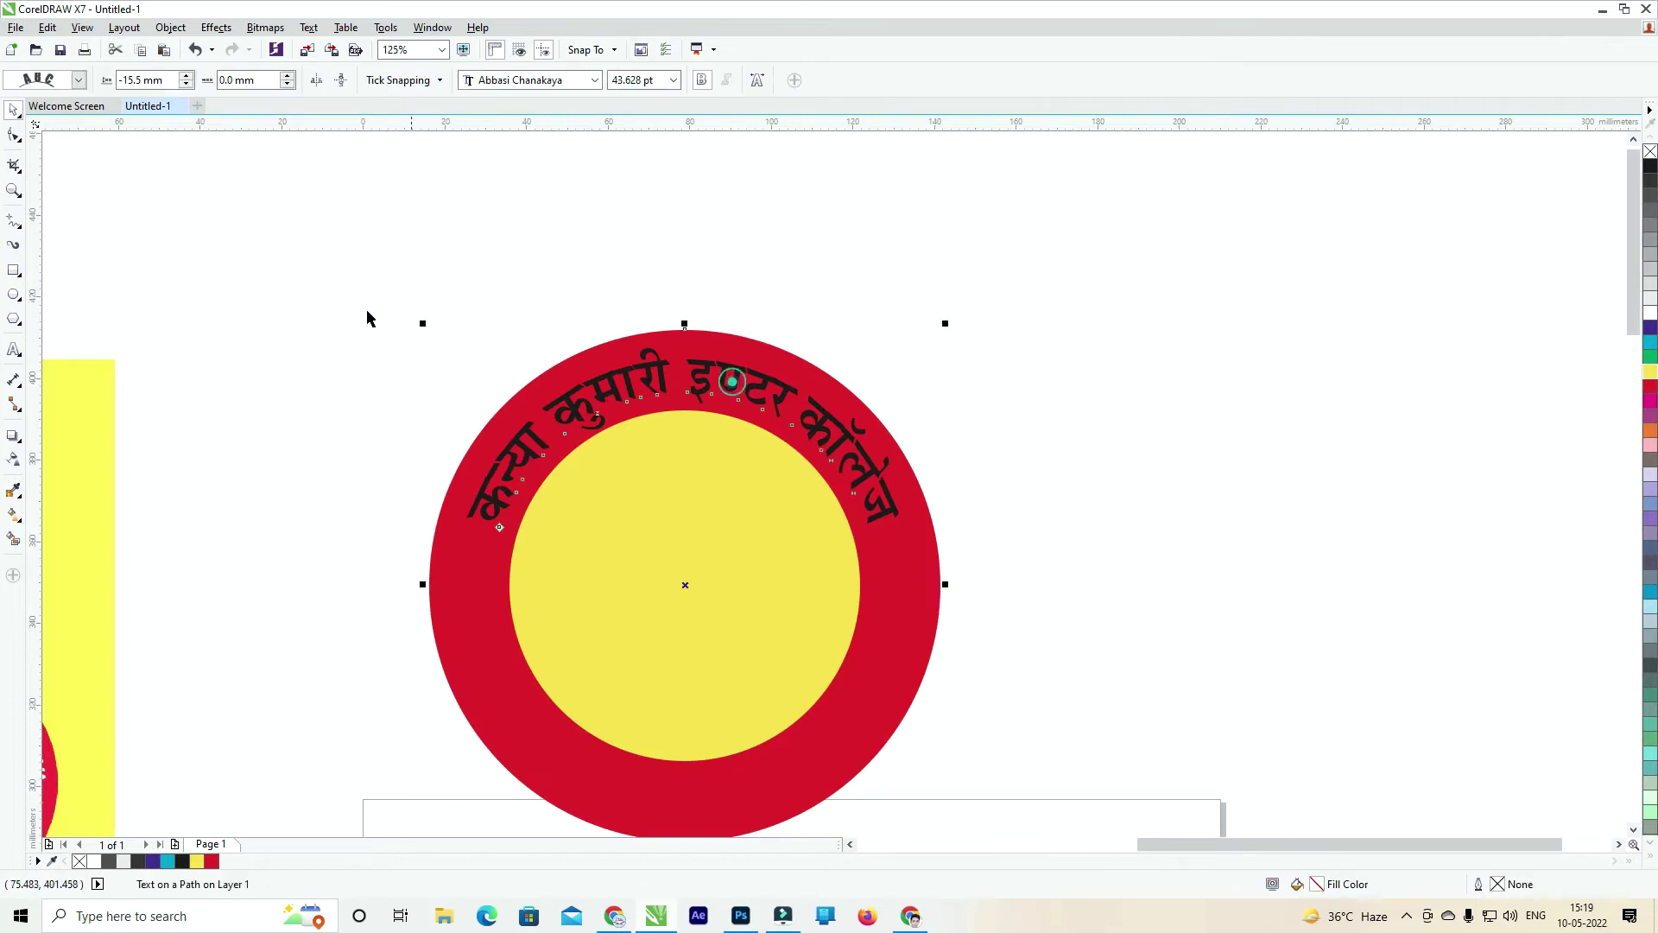
# Undo the distance changes, the inner circle's resizing and the fitting of the text to the circle.
pyautogui.hotkey('ctrl', 'z')
pyautogui.hotkey('ctrl', 'z')
pyautogui.hotkey('ctrl', 'z')
pyautogui.moveTo(695, 393); pyautogui.dragTo(696, 393)
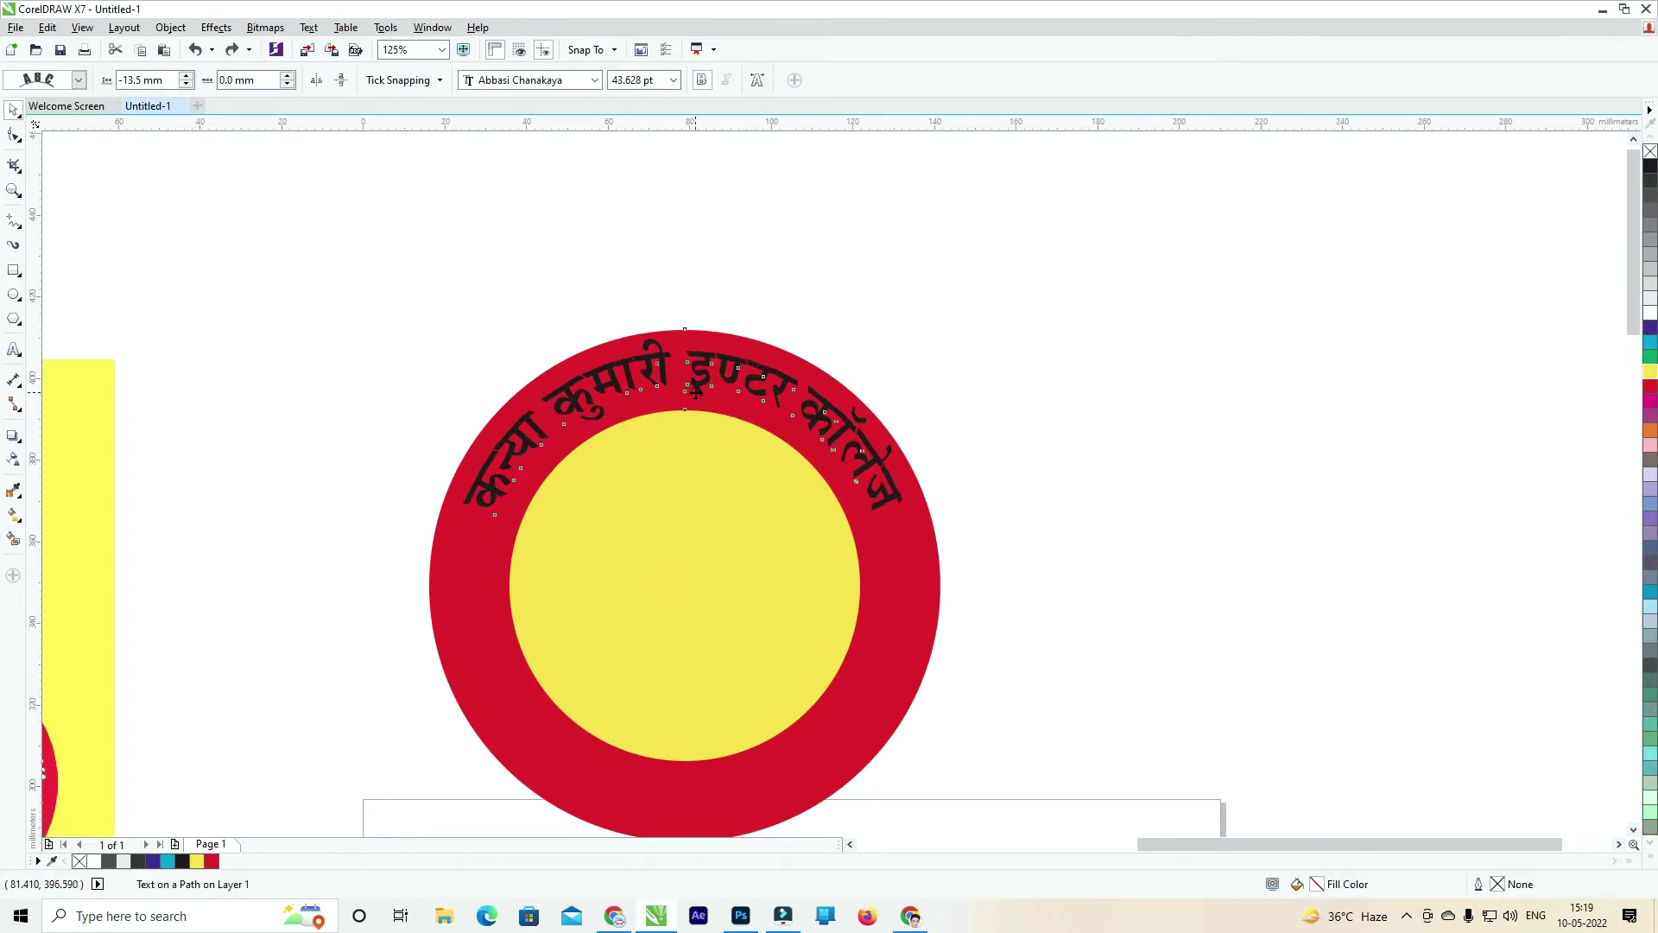
pyautogui.hotkey('ctrl', 'z')
pyautogui.hotkey('ctrl', 'z')
pyautogui.hotkey('ctrl', 'z')
pyautogui.hotkey('ctrl', 'z')
pyautogui.hotkey('ctrl', 'z')
pyautogui.hotkey('ctrl', 'z')
pyautogui.hotkey('ctrl', 'z')
pyautogui.hotkey('ctrl', 'z')
pyautogui.hotkey('ctrl', 'z')
pyautogui.hotkey('ctrl', 'z')
pyautogui.hotkey('ctrl', 'z')
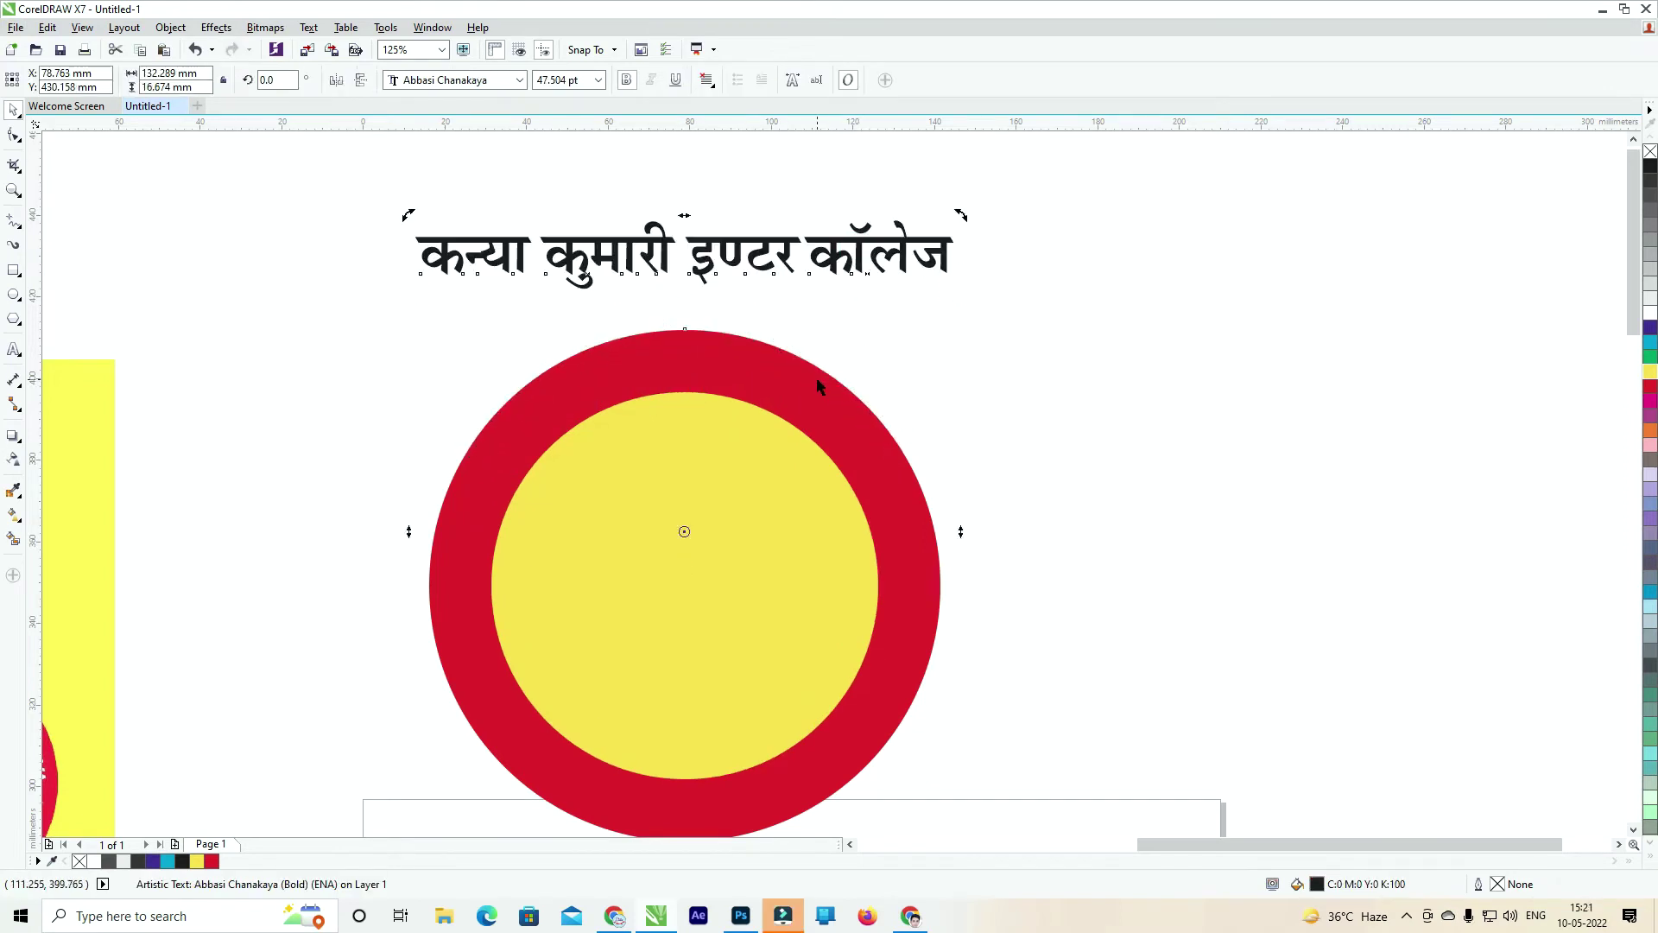
# Enlarge the straight text line about its centre to about 51.5 pt, making it about 143.3 mm wide.
pyautogui.click(1131, 298)
pyautogui.click(860, 253)
pyautogui.moveTo(959, 298); pyautogui.dragTo(983, 298)
pyautogui.keyDown('shift'); pyautogui.click(785, 361); pyautogui.keyUp('shift')
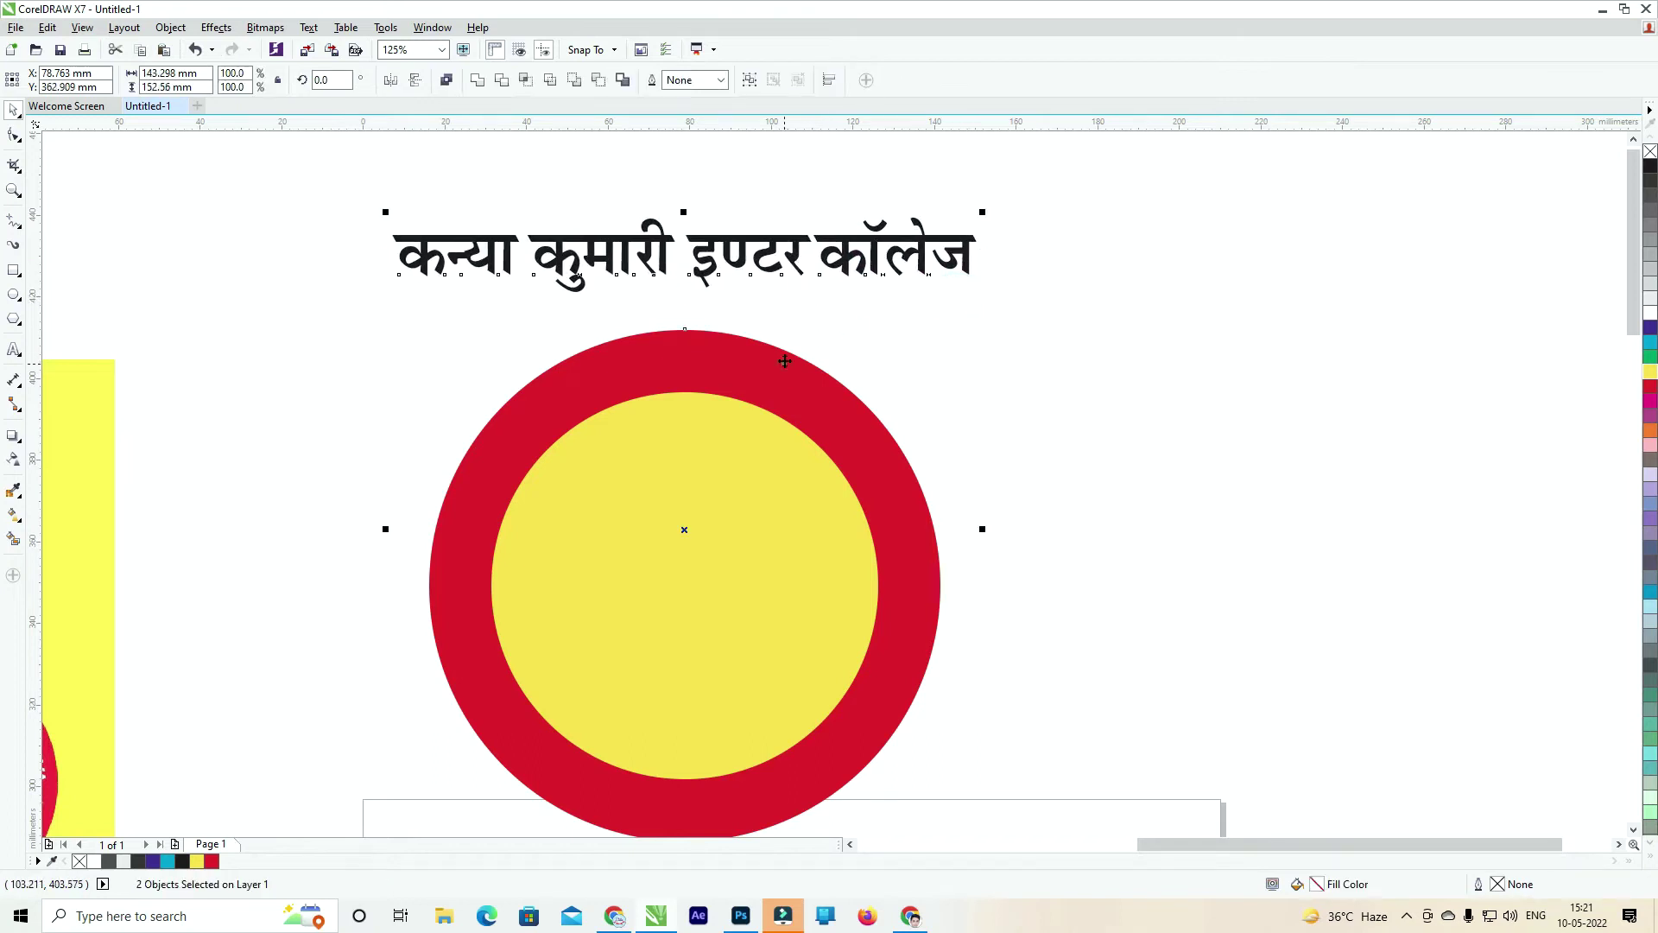
pyautogui.click(1018, 411)
pyautogui.click(859, 259)
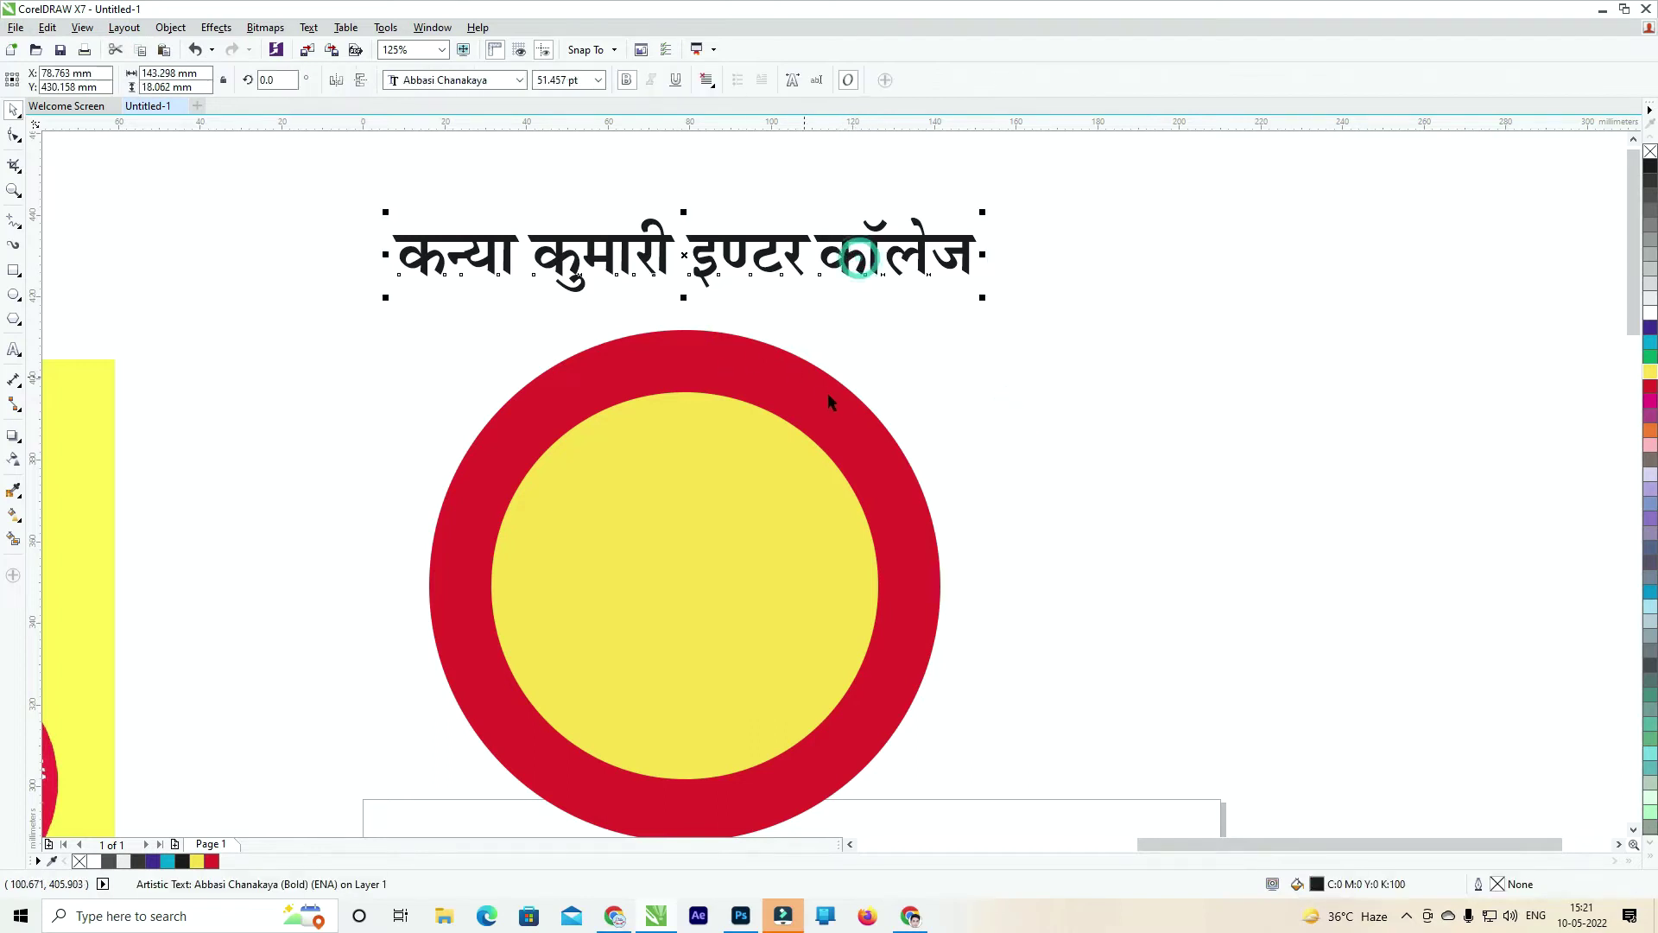
pyautogui.click(1075, 402)
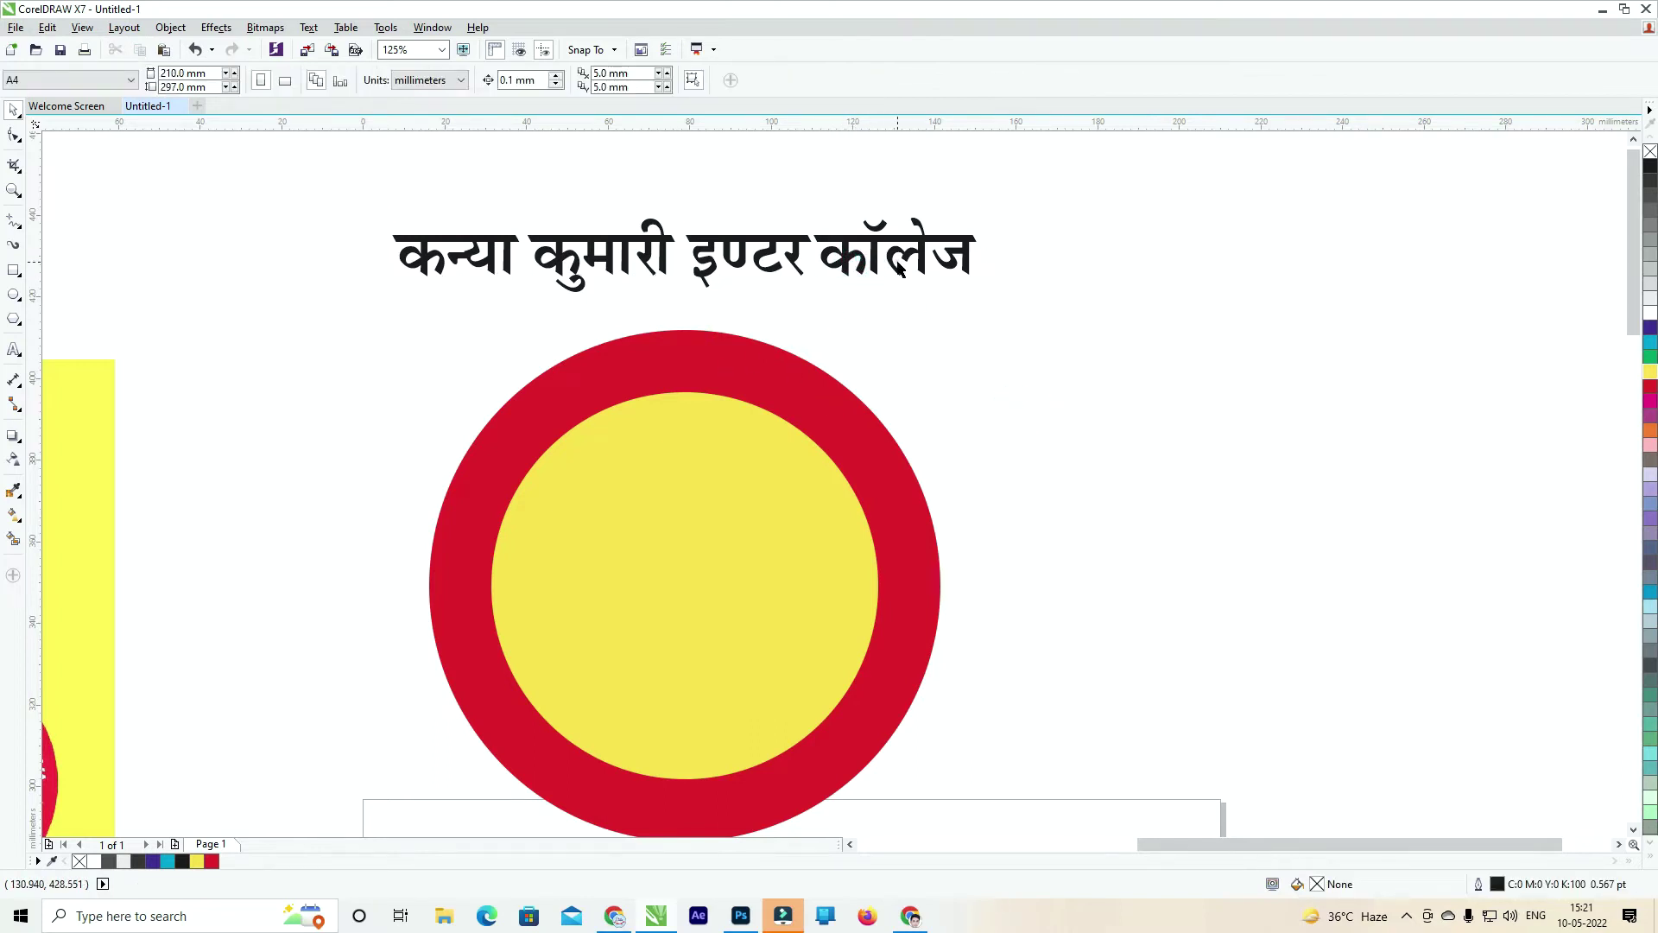
# Fit the text line to the outer circle, placing it inside the red ring about -13.9 mm from the path.
pyautogui.click(896, 268)
pyautogui.click(308, 27)
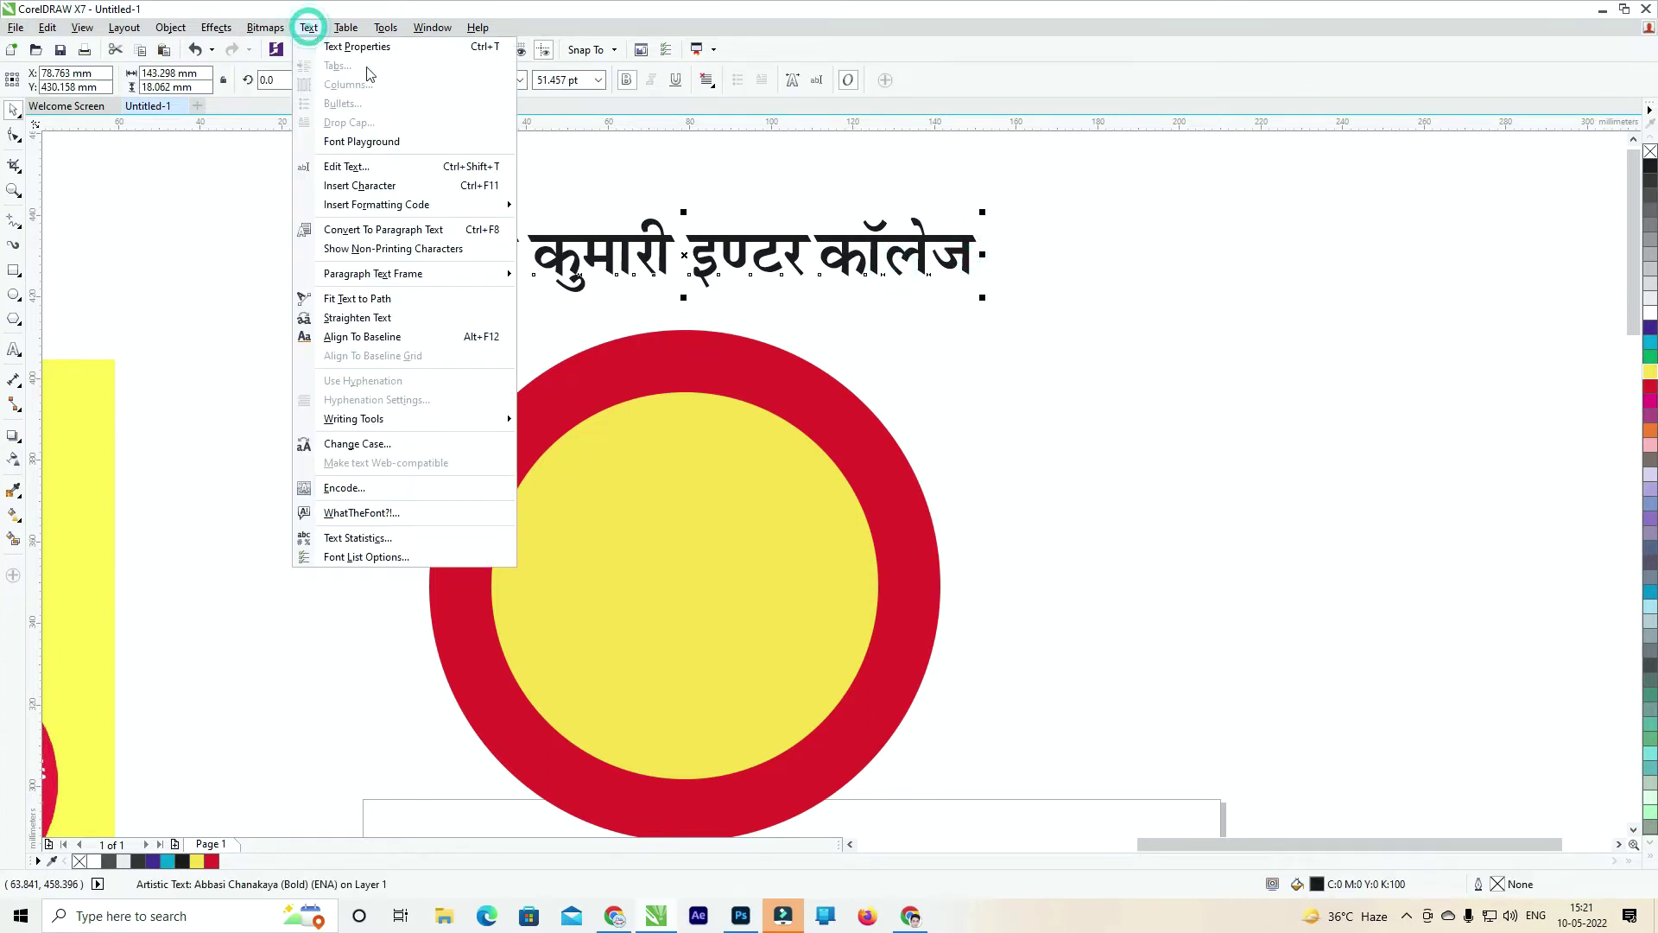
pyautogui.click(393, 302)
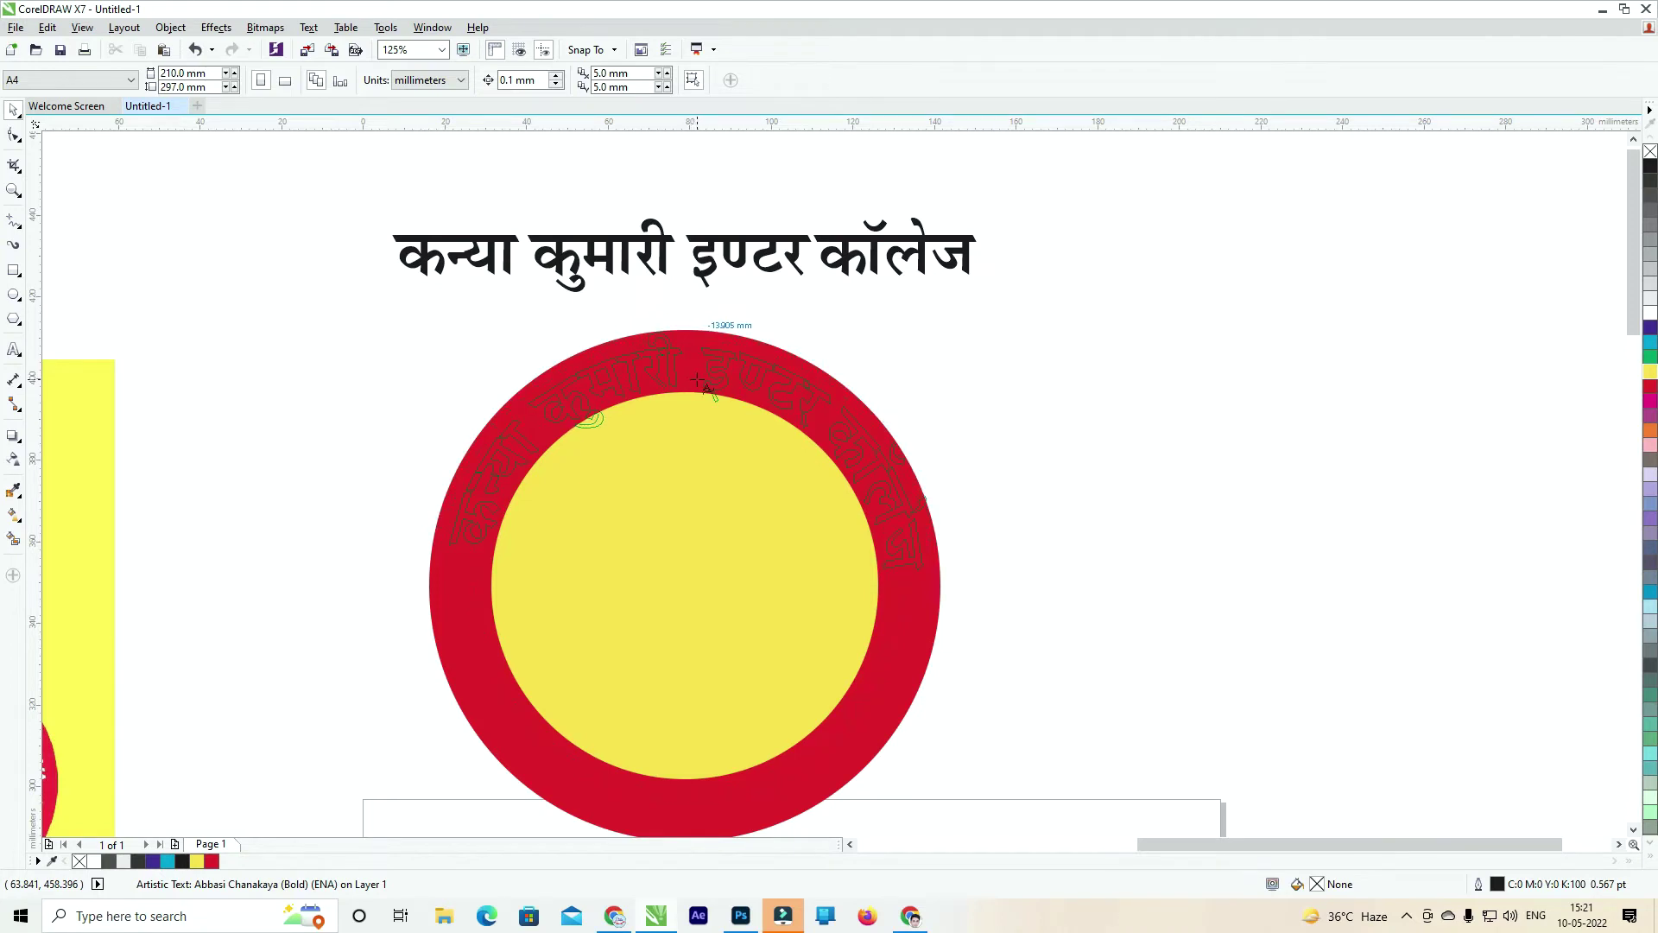
pyautogui.click(698, 380)
pyautogui.click(748, 497)
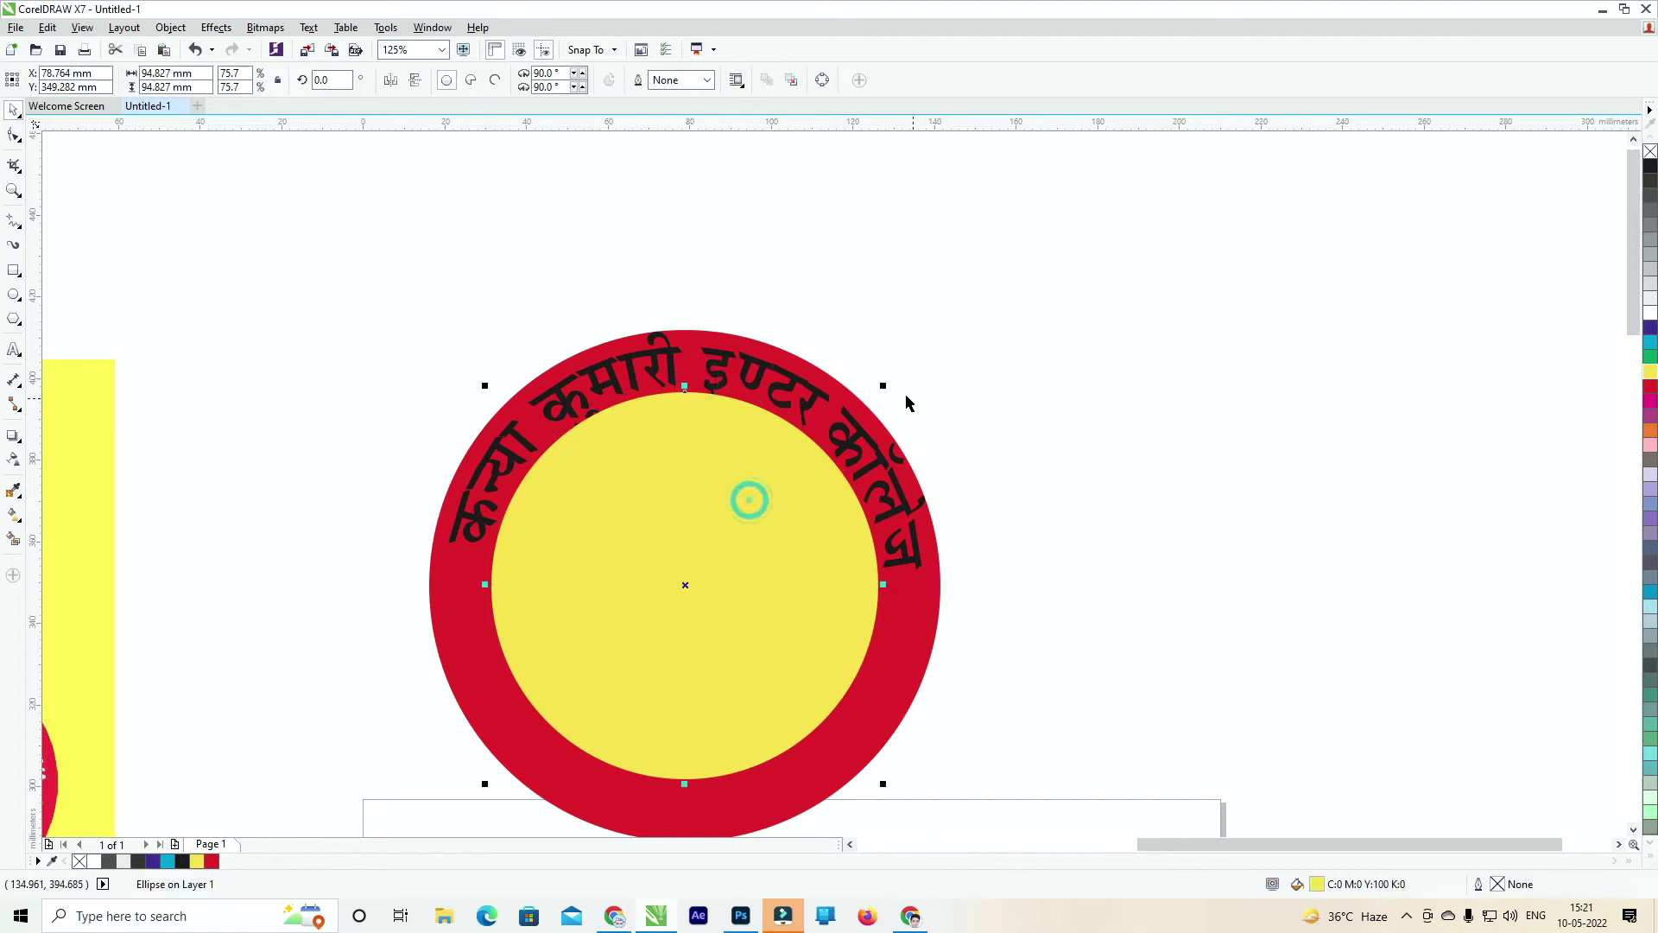
# Set the curved text's distance from path to about -16.4 mm and shrink the inner yellow circle about its centre to about 83.6 mm.
pyautogui.moveTo(878, 394); pyautogui.dragTo(881, 385)
pyautogui.click(740, 377)
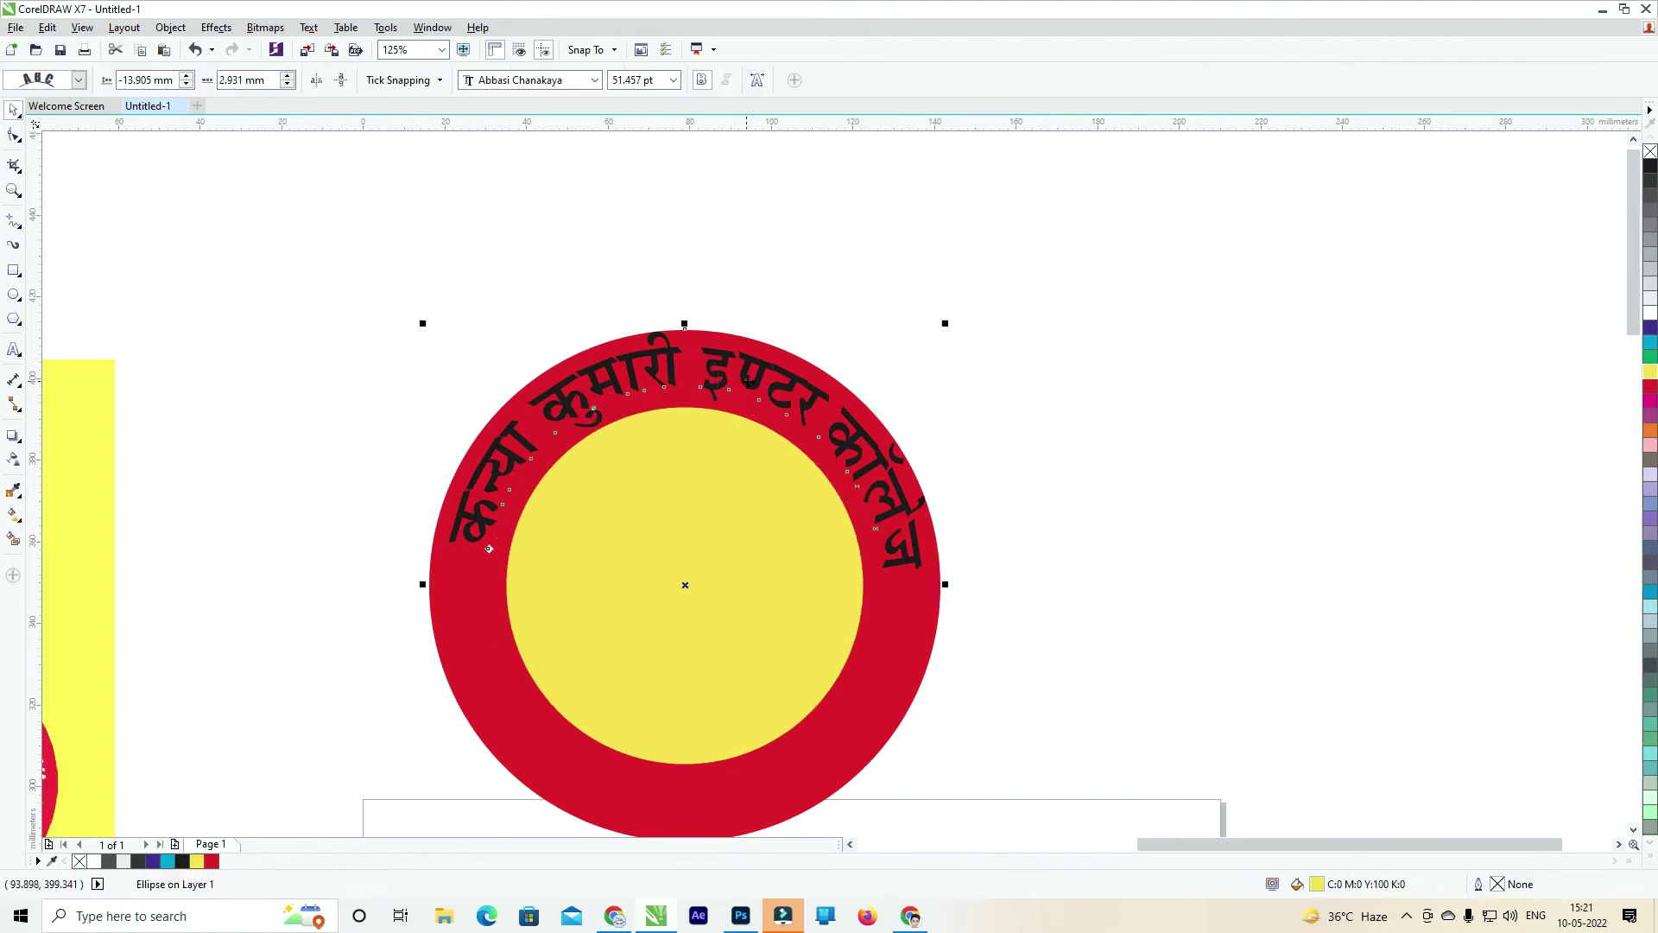
pyautogui.click(187, 84)
pyautogui.click(187, 83)
pyautogui.click(186, 84)
pyautogui.click(186, 84)
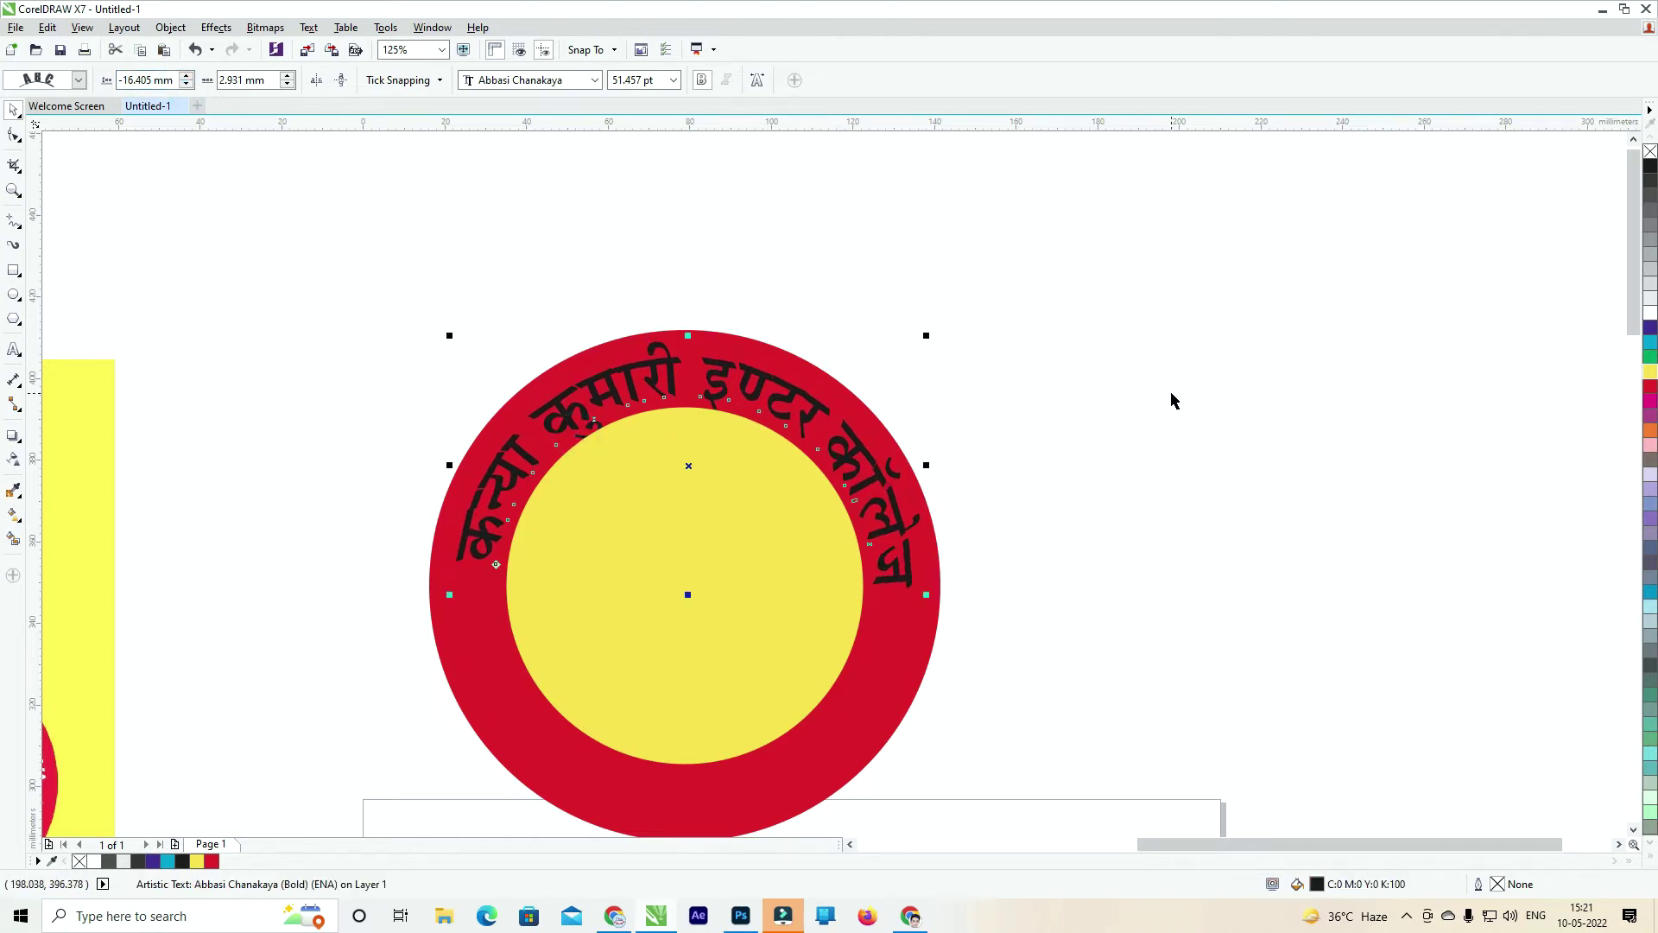
pyautogui.click(682, 481)
pyautogui.moveTo(866, 404); pyautogui.dragTo(860, 412)
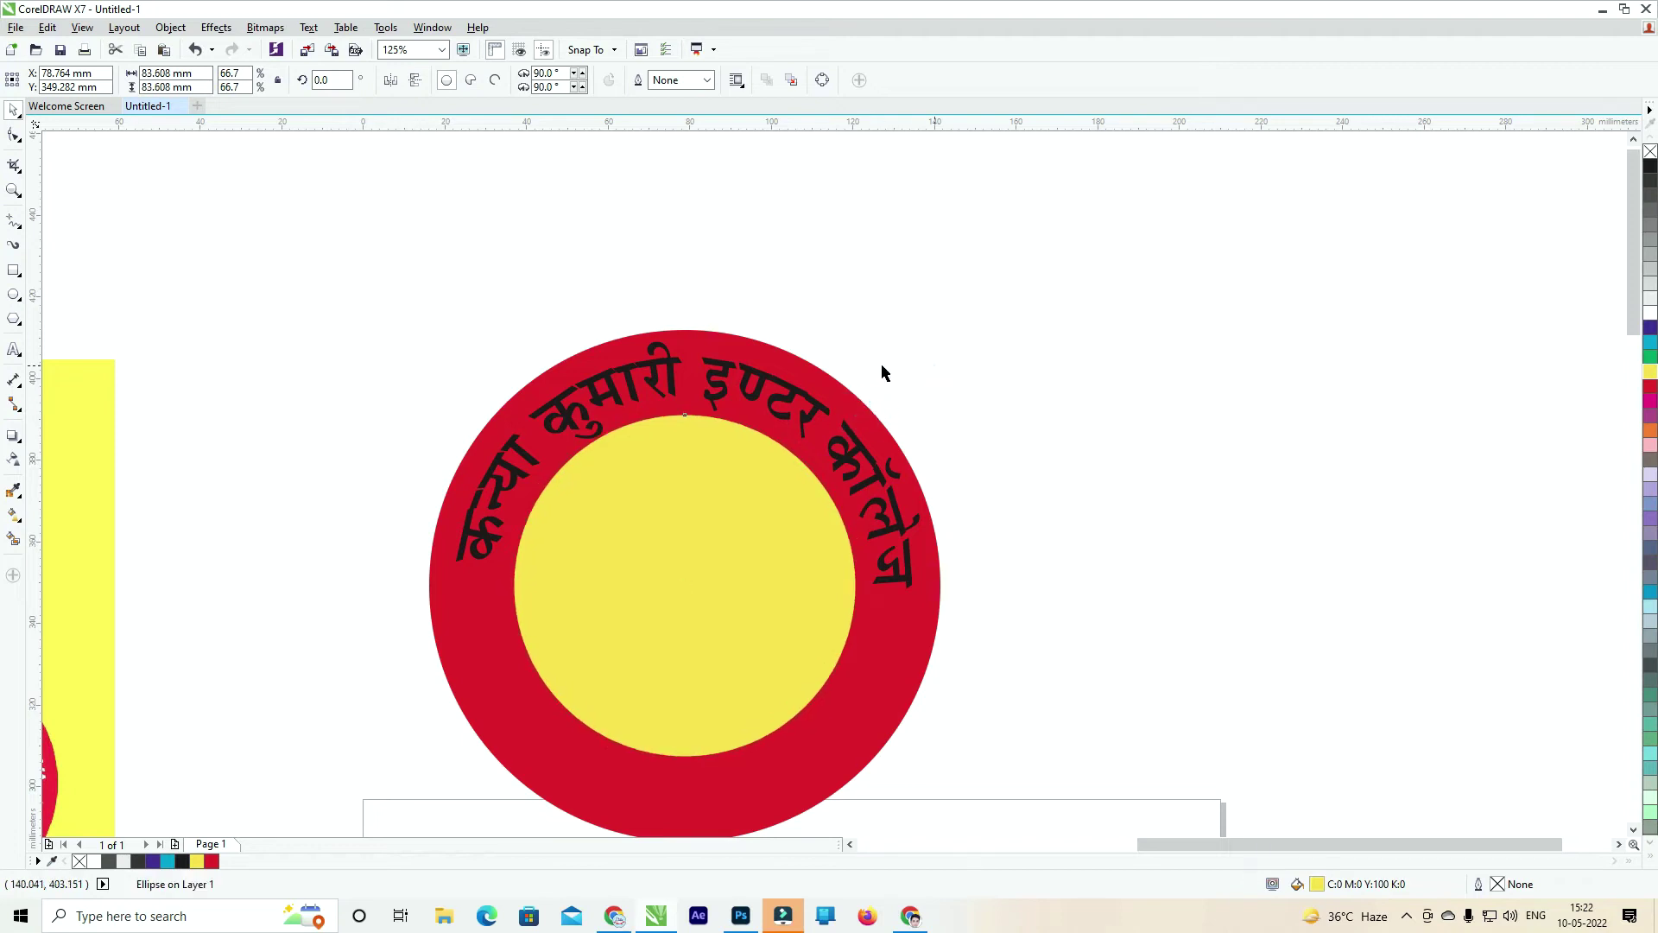
pyautogui.click(883, 362)
# Move the ु vowel sign in कुमारी down and back so it sits beneath the letter क.
pyautogui.scroll(1, 567, 383)
pyautogui.click(587, 436)
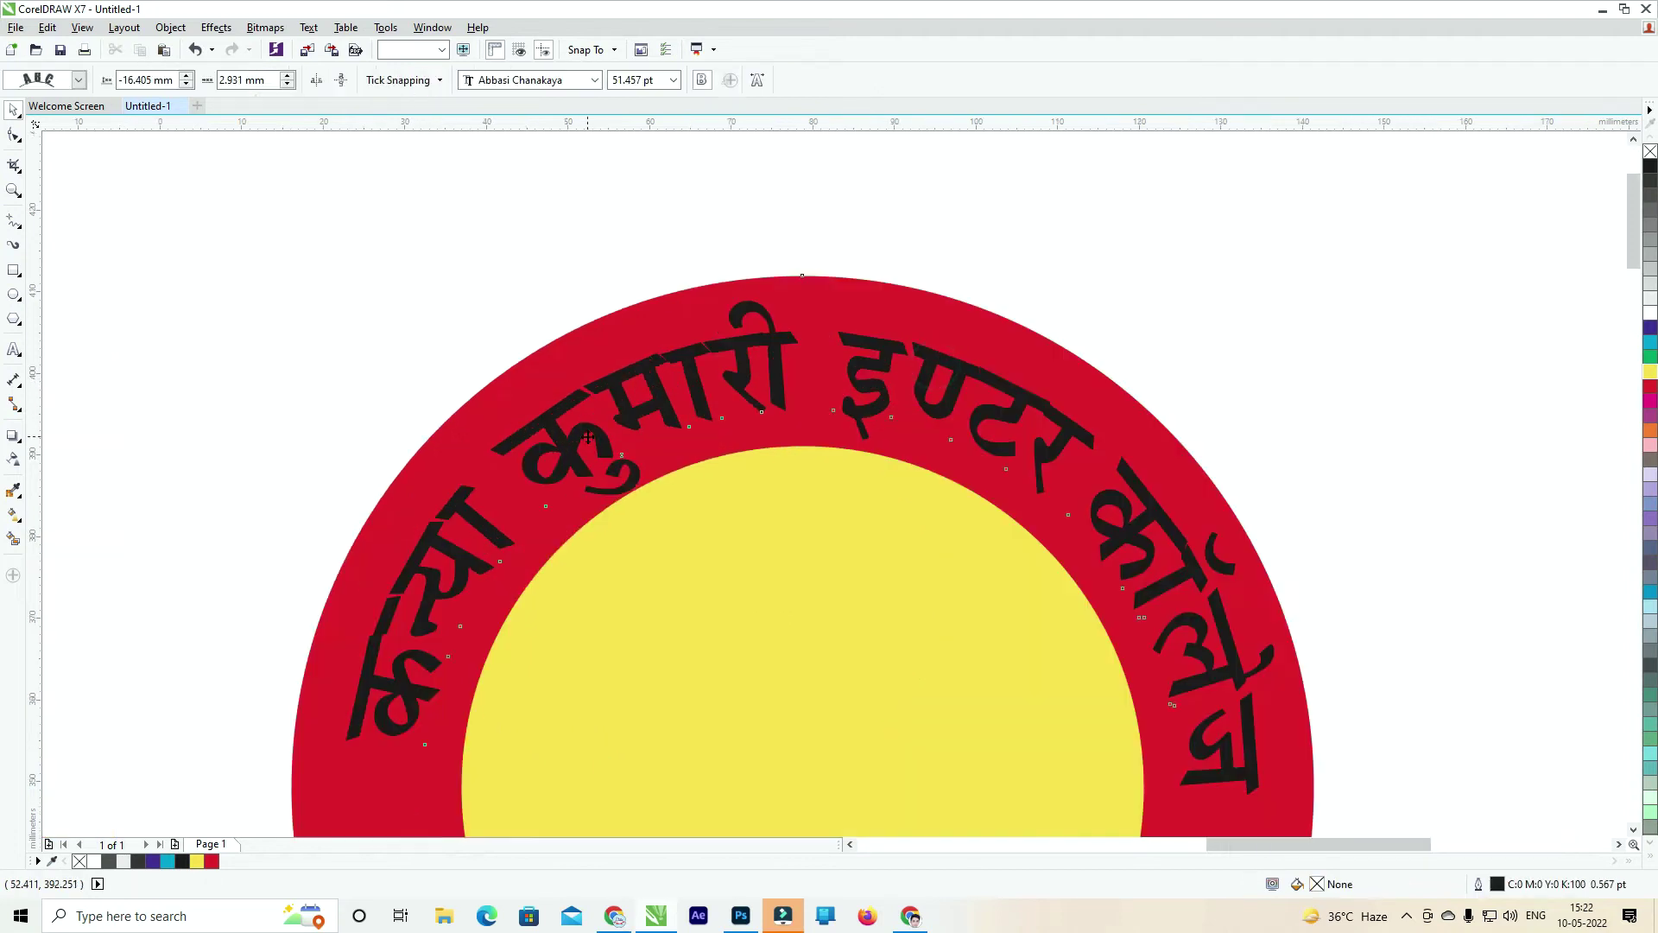
pyautogui.click(13, 136)
pyautogui.scroll(2, 627, 480)
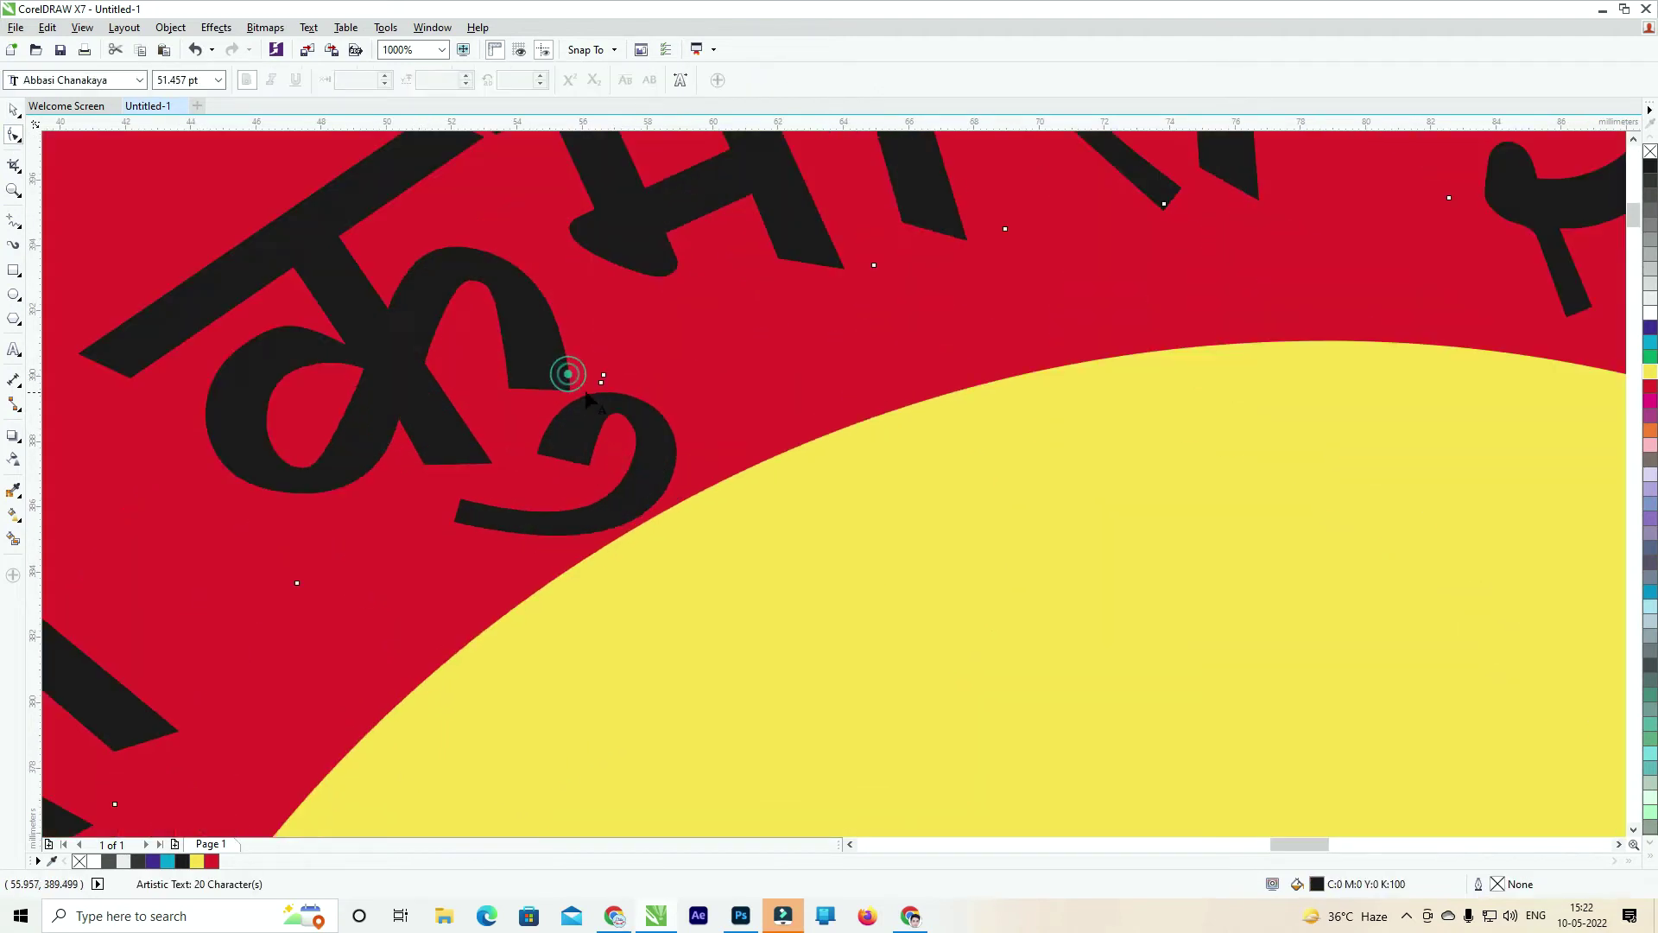
pyautogui.moveTo(601, 380); pyautogui.dragTo(505, 466)
pyautogui.scroll(-5, 505, 466)
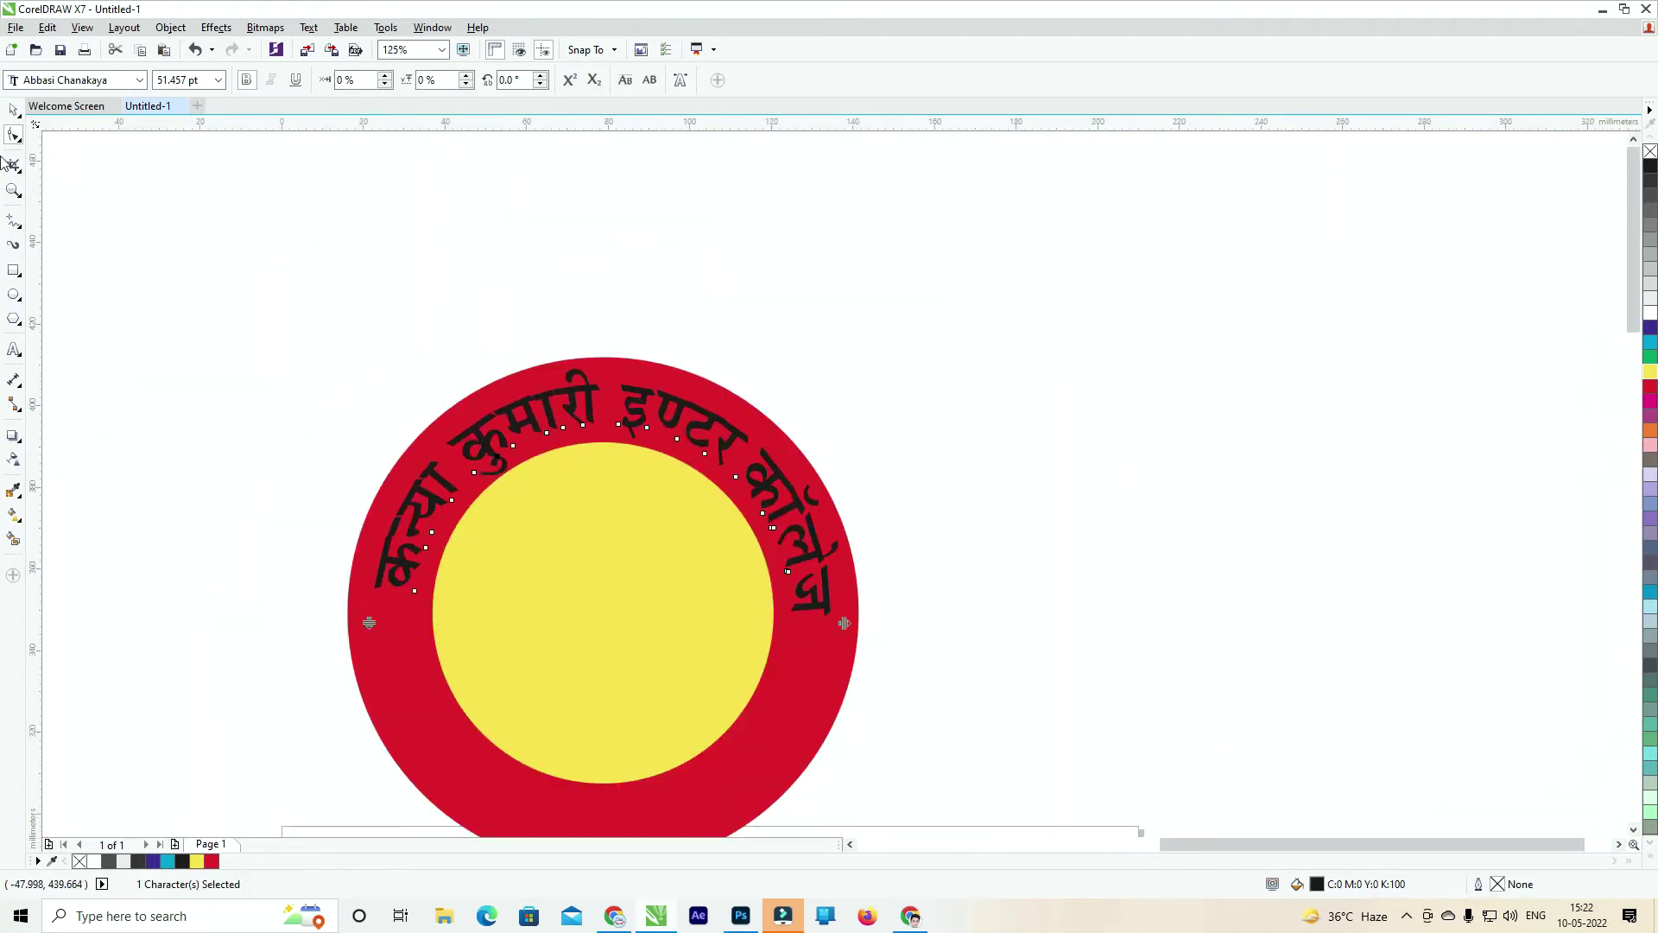
pyautogui.click(13, 116)
pyautogui.click(877, 285)
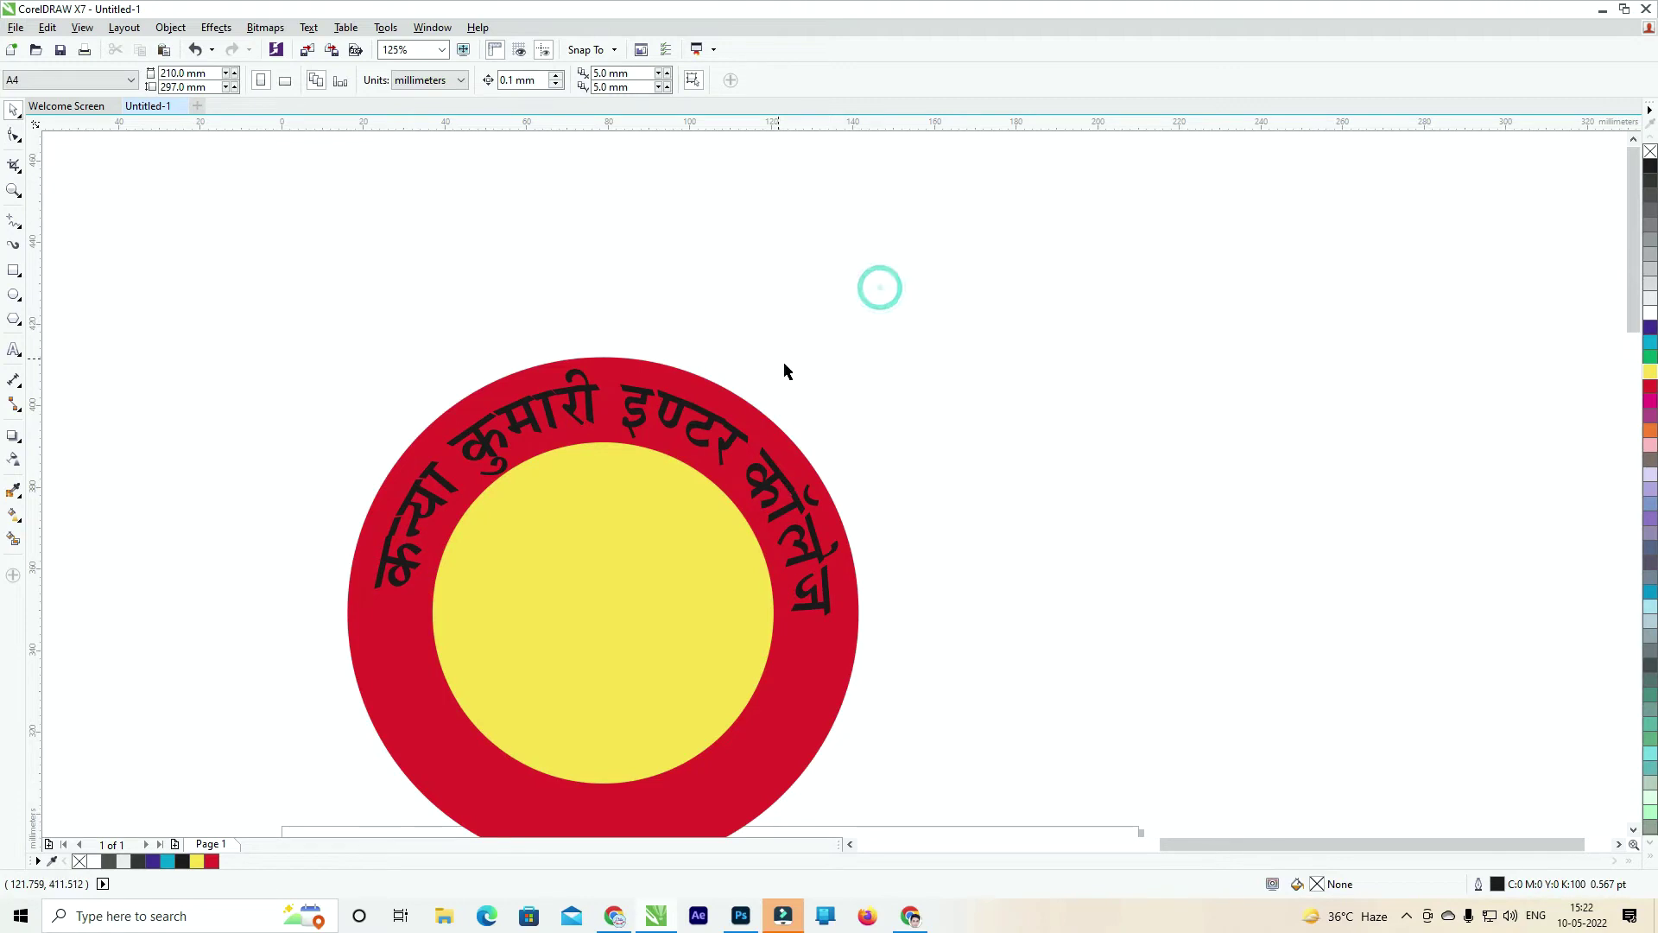
# Switch to Chrome and search Google Images for "mata saraswati".
pyautogui.click(629, 541)
pyautogui.click(1016, 555)
pyautogui.click(614, 917)
pyautogui.hotkey('ctrl', 'shift', 'Tab')
pyautogui.tripleClick(205, 104)
pyautogui.write('mata')
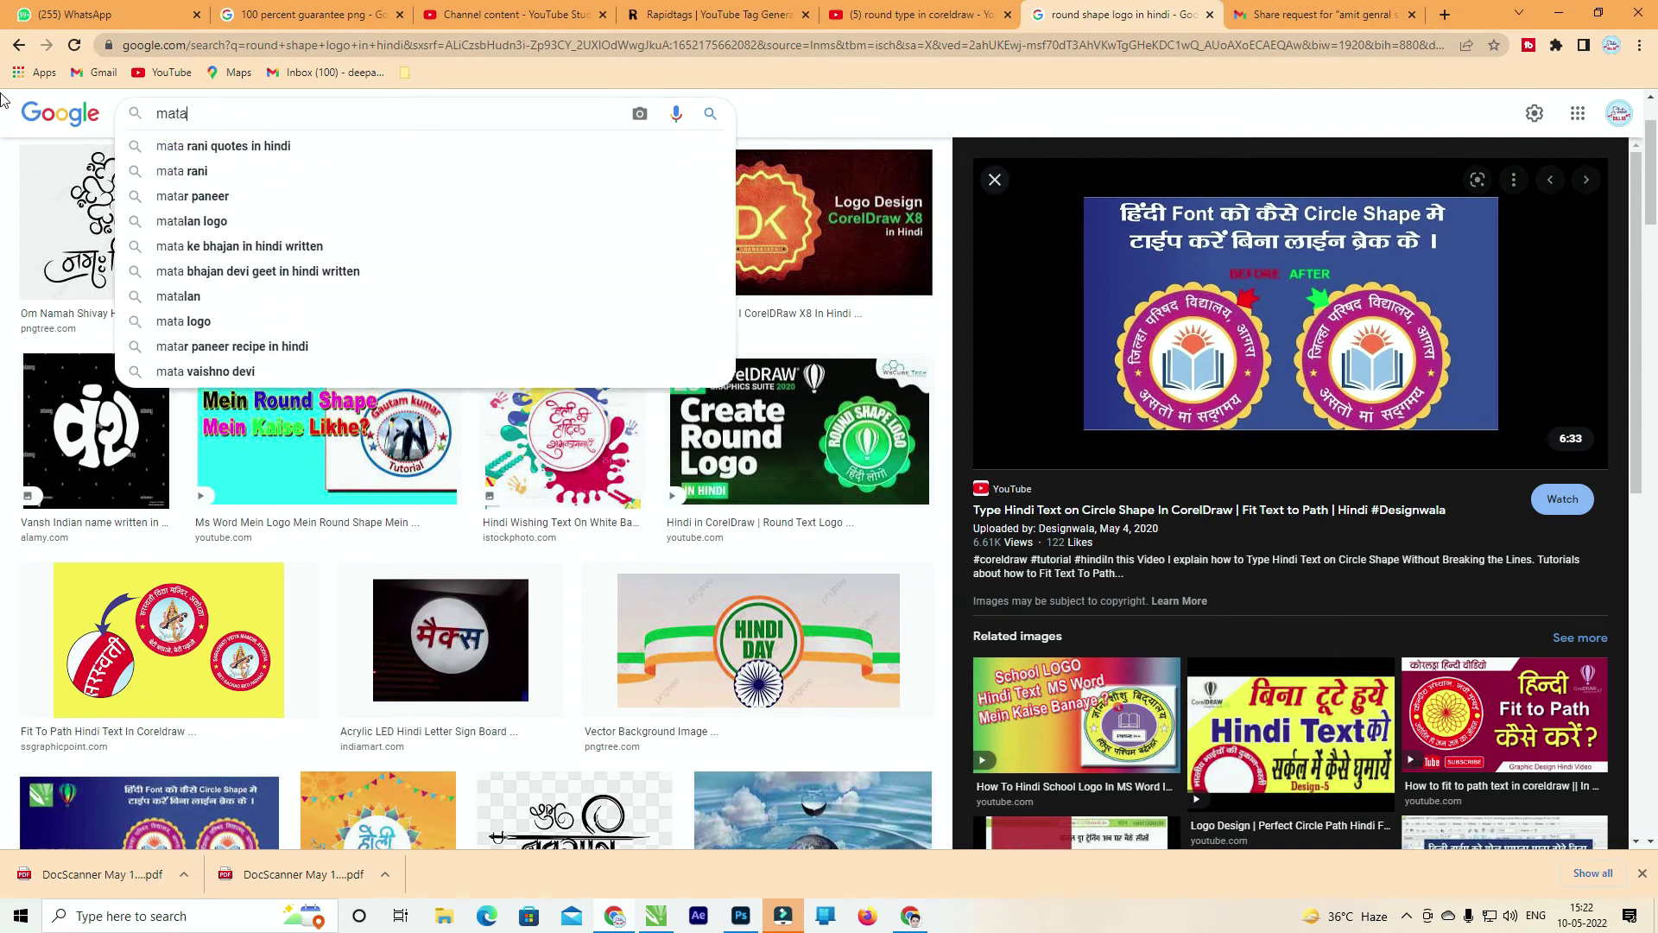
pyautogui.write(' saraswati')
pyautogui.press('Return')
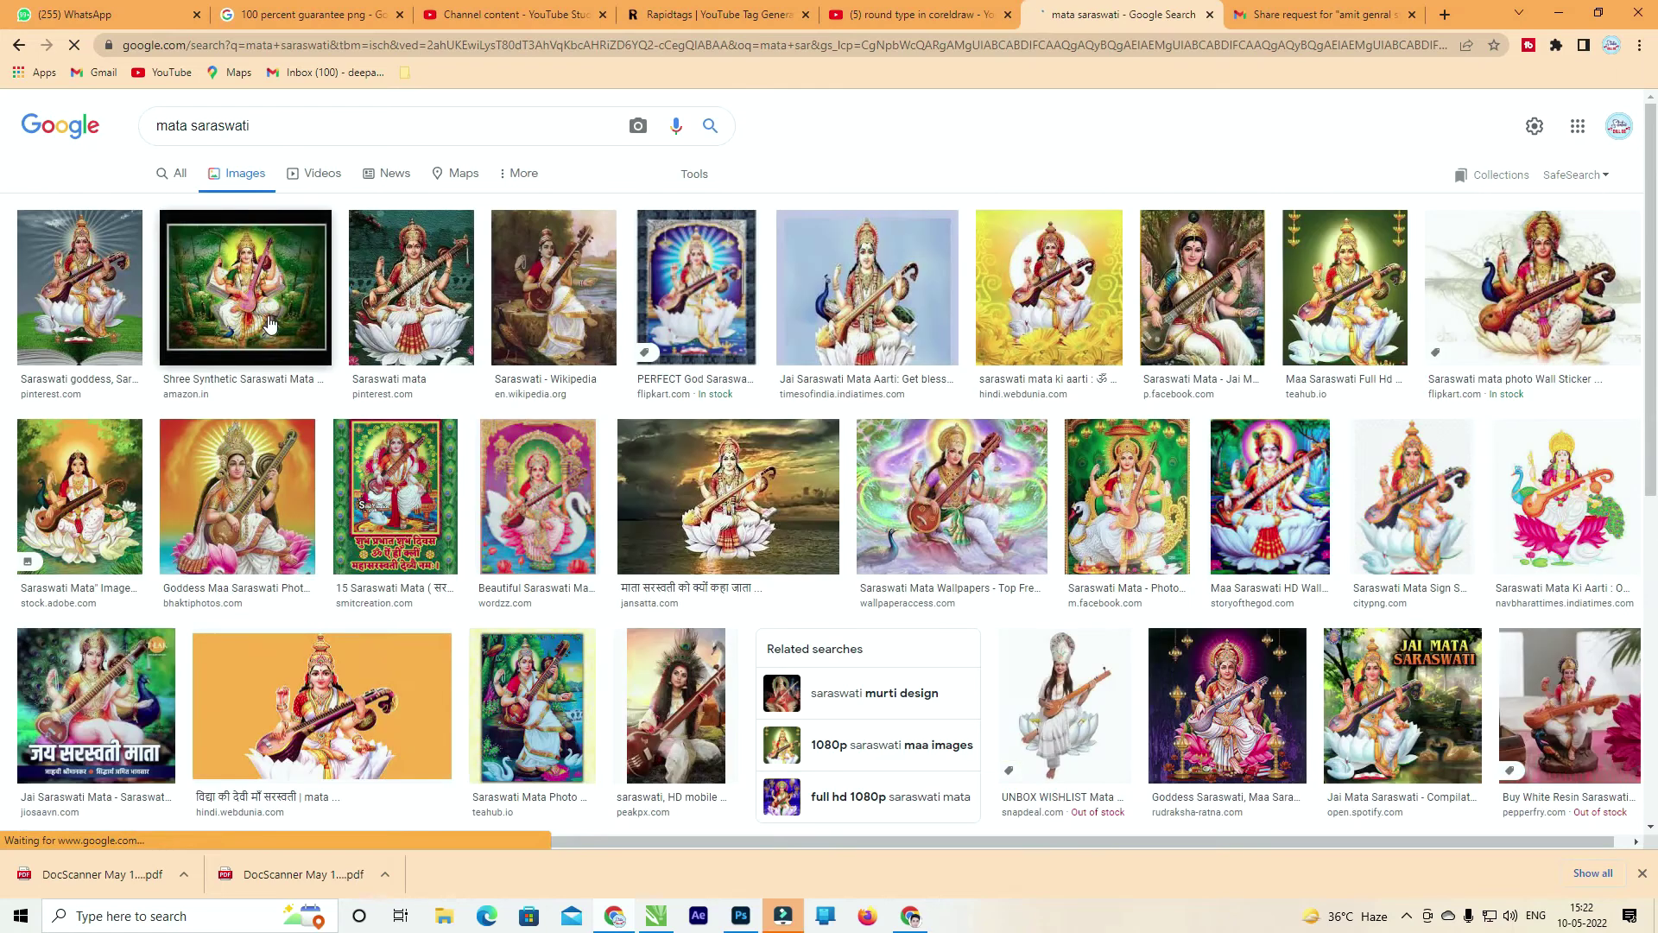
# Copy the white-background Saraswati illustration with the blue peacock and pink lotus, and paste it into the CorelDRAW drawing.
pyautogui.click(1497, 504)
pyautogui.rightClick(1304, 264)
pyautogui.click(1397, 488)
pyautogui.hotkey('alt', 'Tab')
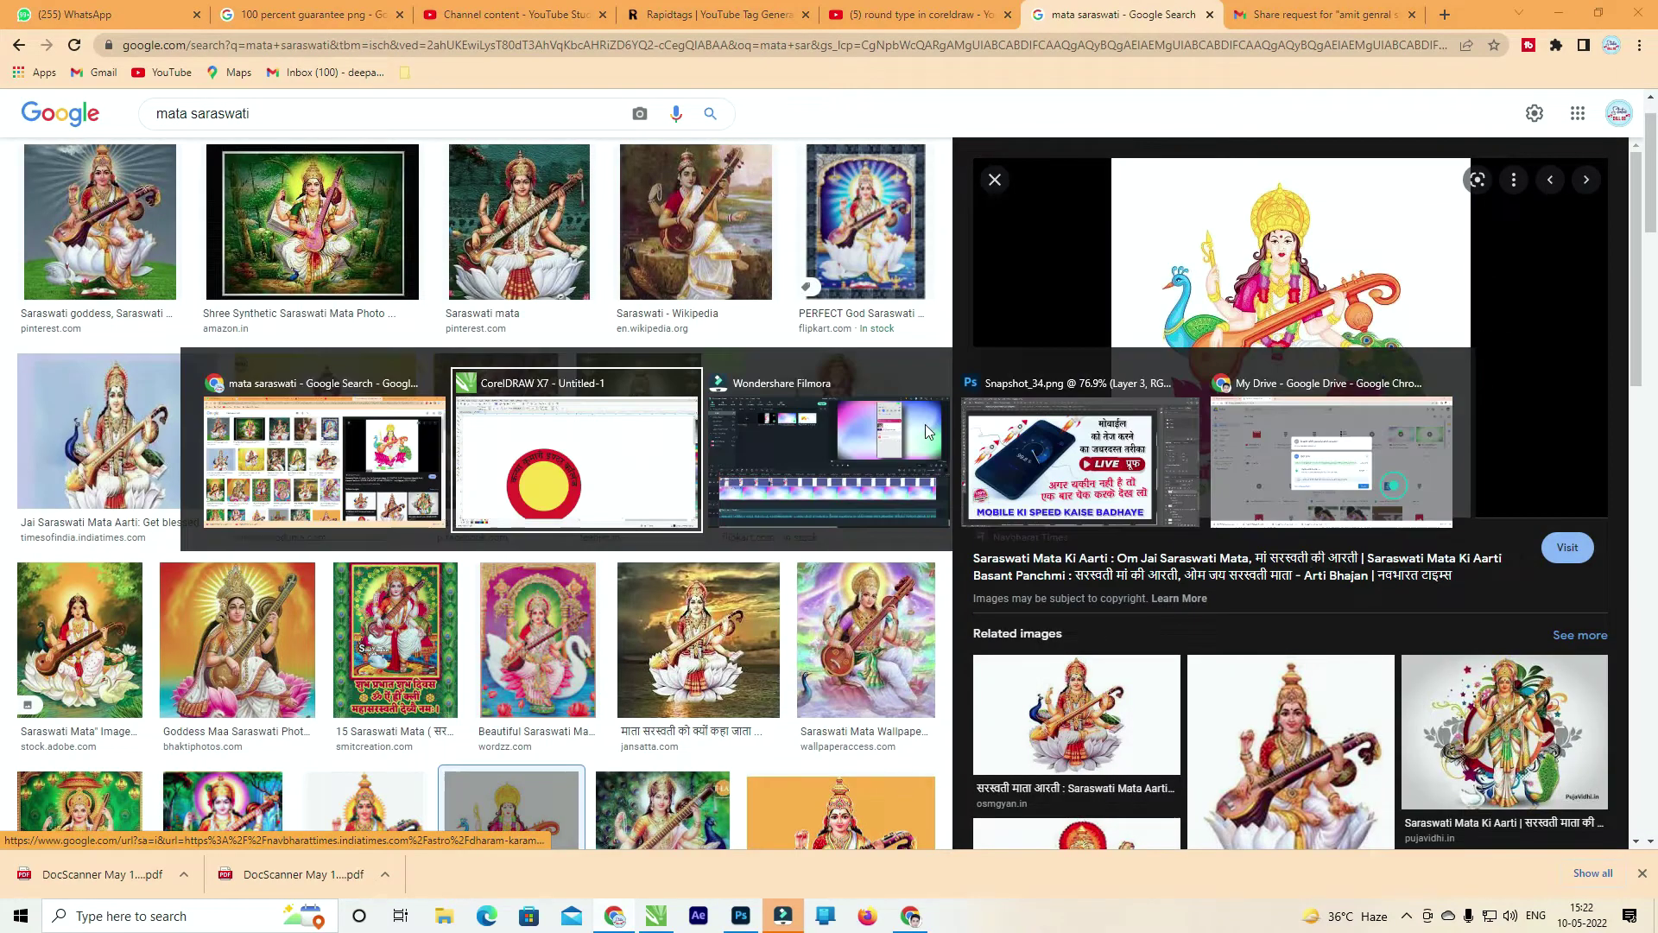
pyautogui.hotkey('ctrl', 'v')
# Centre the Saraswati picture on the badge and scale it down to about 69.5 mm square.
pyautogui.scroll(-2, 806, 412)
pyautogui.keyDown('shift'); pyautogui.click(775, 456); pyautogui.keyUp('shift')
pyautogui.press('c')
pyautogui.press('e')
pyautogui.click(824, 412)
pyautogui.moveTo(830, 391); pyautogui.dragTo(790, 432)
pyautogui.scroll(2, 780, 447)
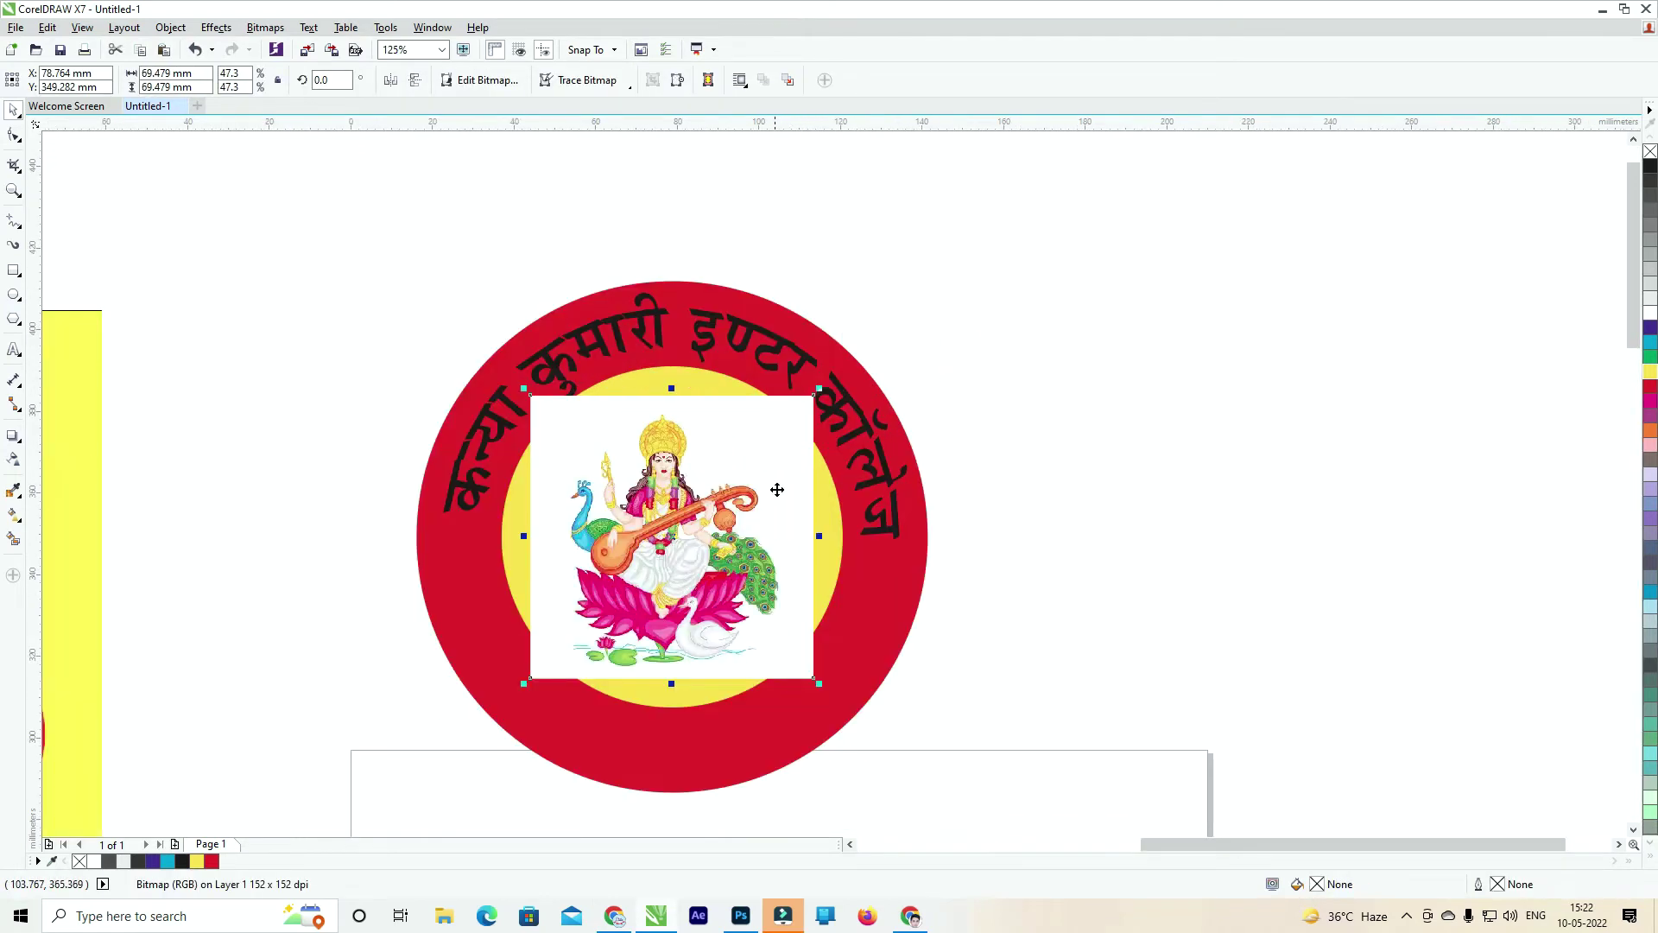
# PowerClip the Saraswati picture inside the inner yellow circle.
pyautogui.rightClick(751, 452)
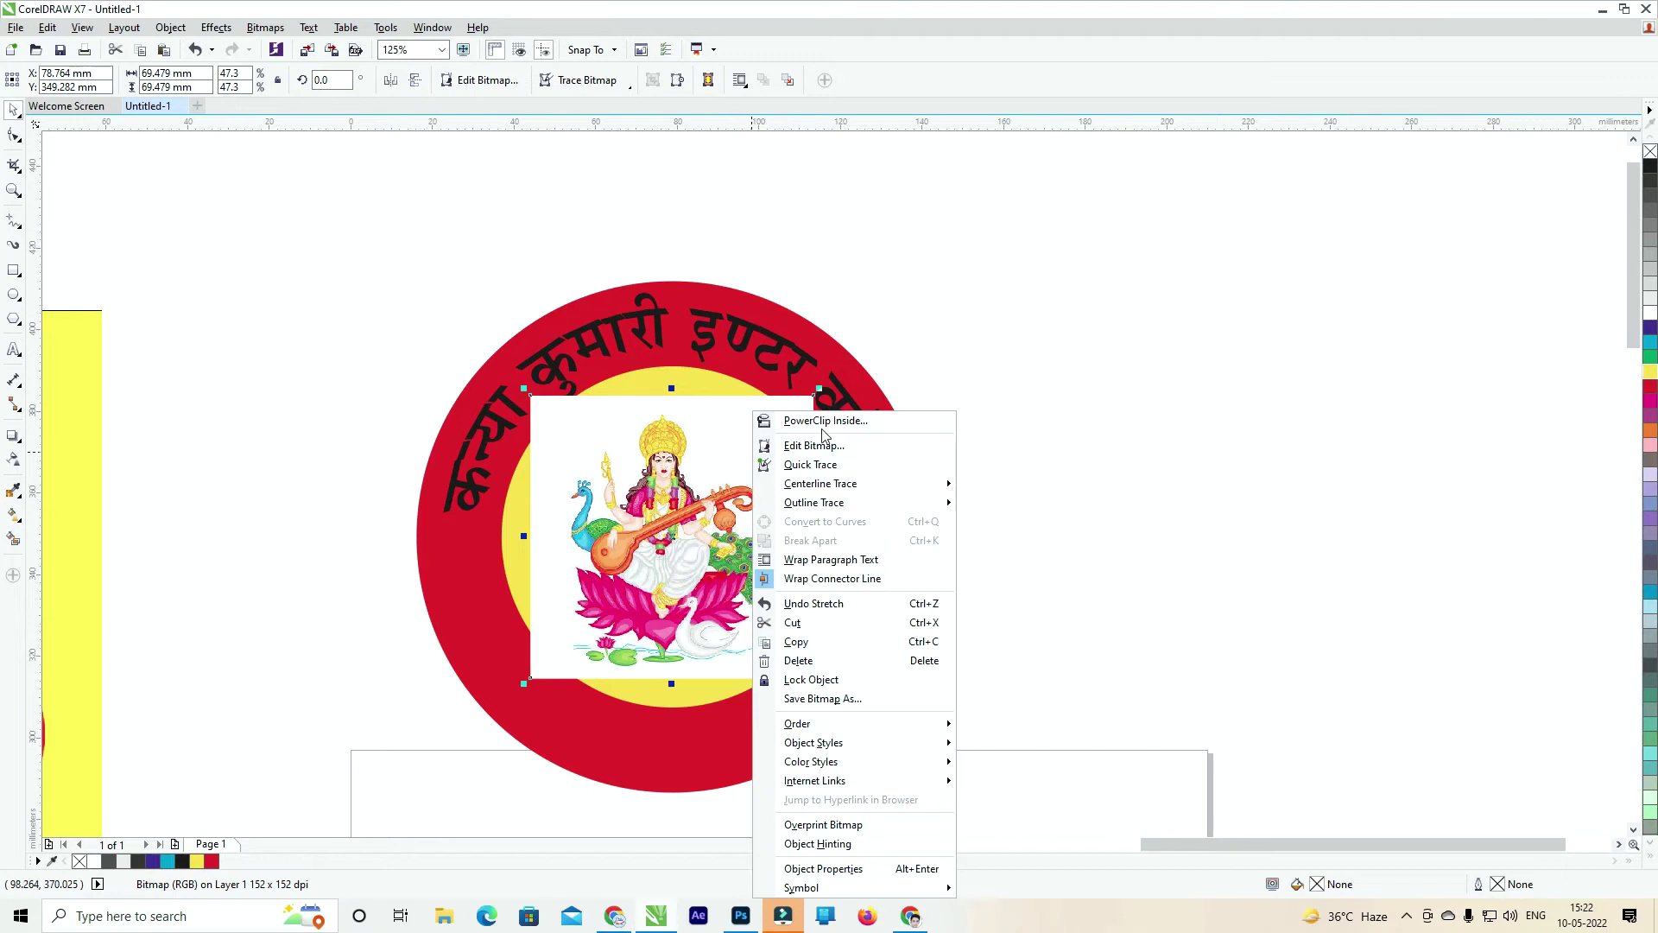
pyautogui.click(781, 418)
pyautogui.click(680, 378)
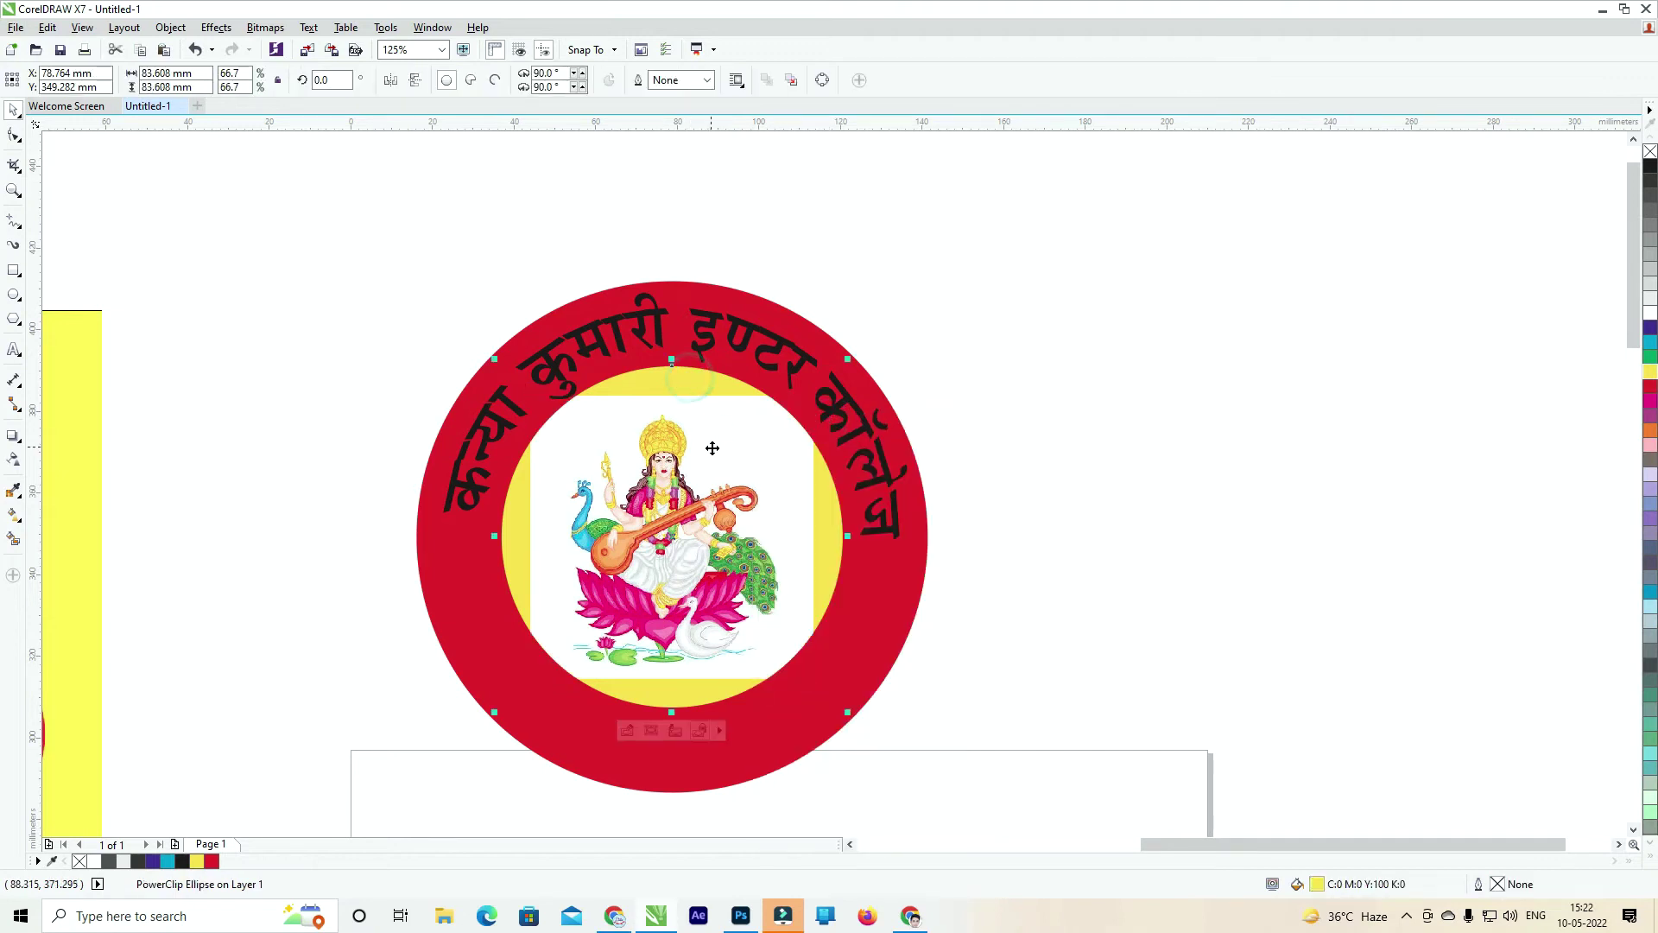
pyautogui.click(1002, 456)
# Fill the inner circle behind the Saraswati picture with white.
pyautogui.click(811, 464)
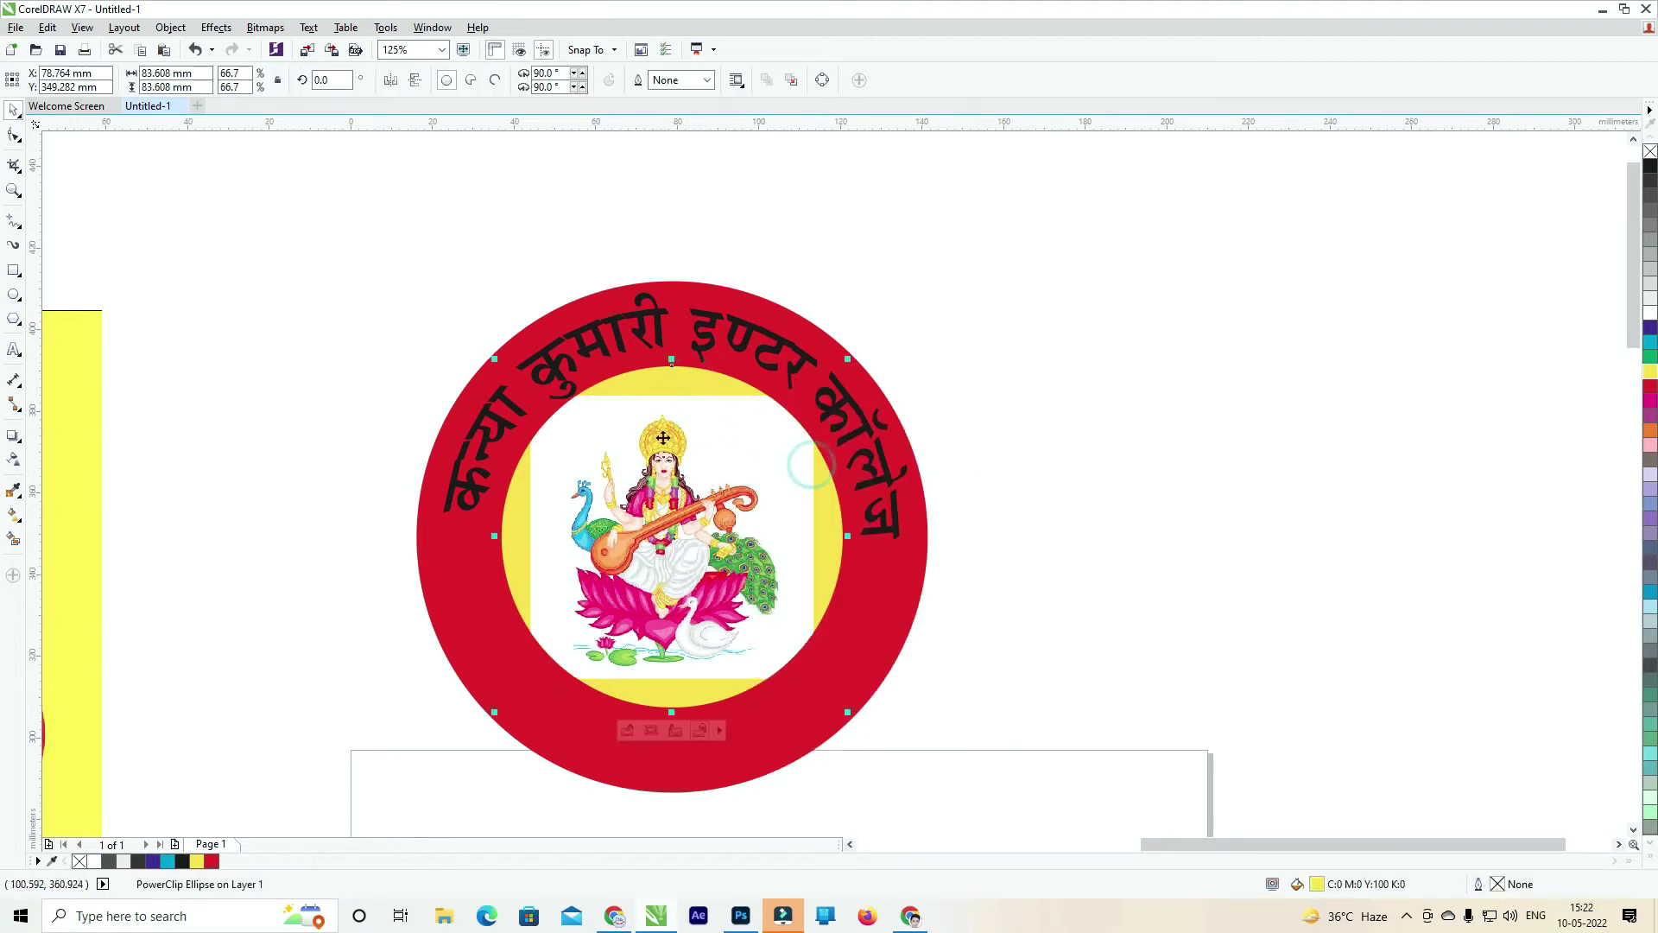
pyautogui.click(1649, 315)
pyautogui.click(1286, 341)
pyautogui.click(756, 553)
pyautogui.click(1019, 480)
pyautogui.click(906, 552)
pyautogui.click(1085, 481)
# Examine the headline joins between the letters of the curved college name and the badge's overall layout.
pyautogui.click(801, 358)
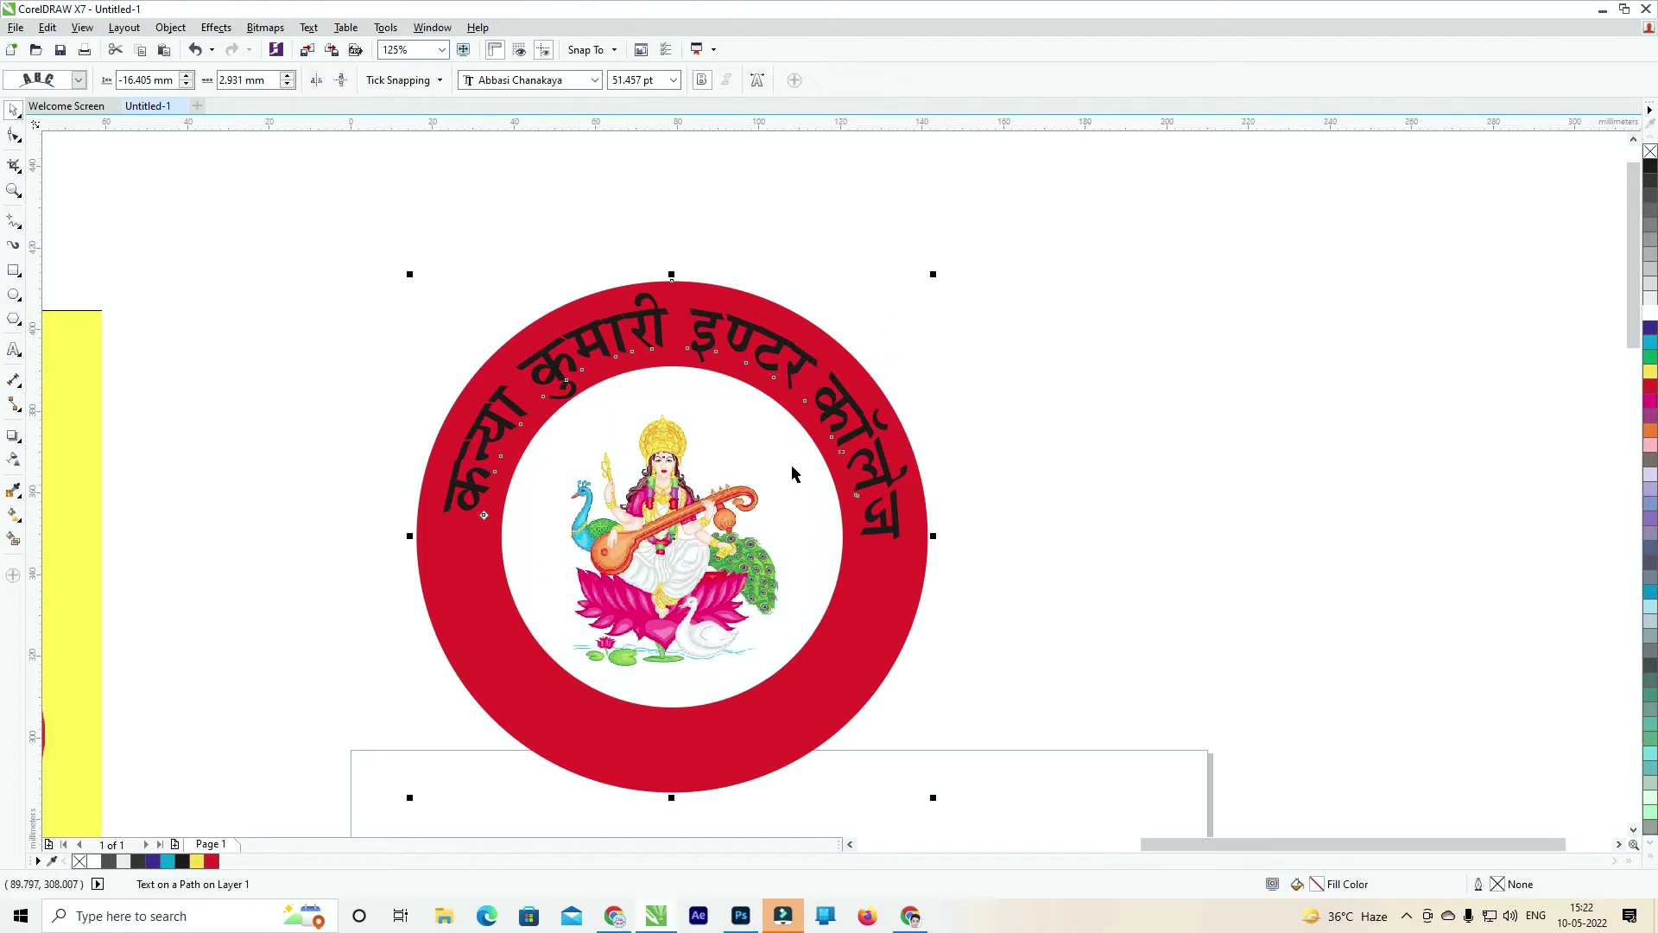
pyautogui.scroll(1, 725, 385)
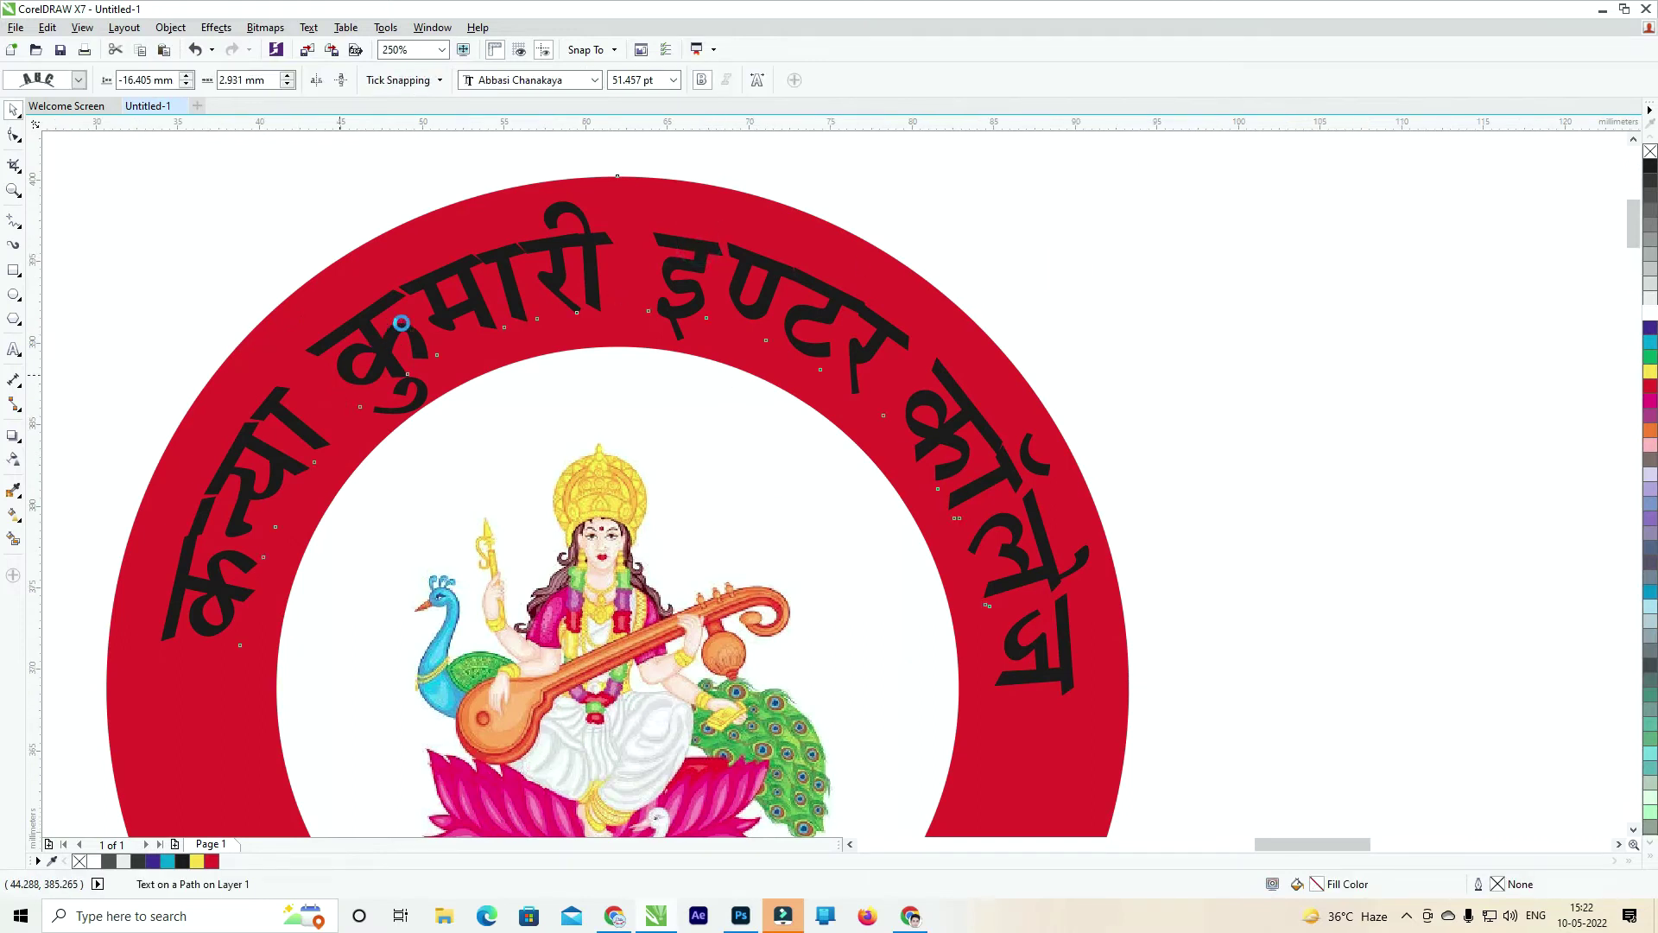
pyautogui.scroll(1, 391, 324)
pyautogui.moveTo(489, 246); pyautogui.dragTo(401, 346)
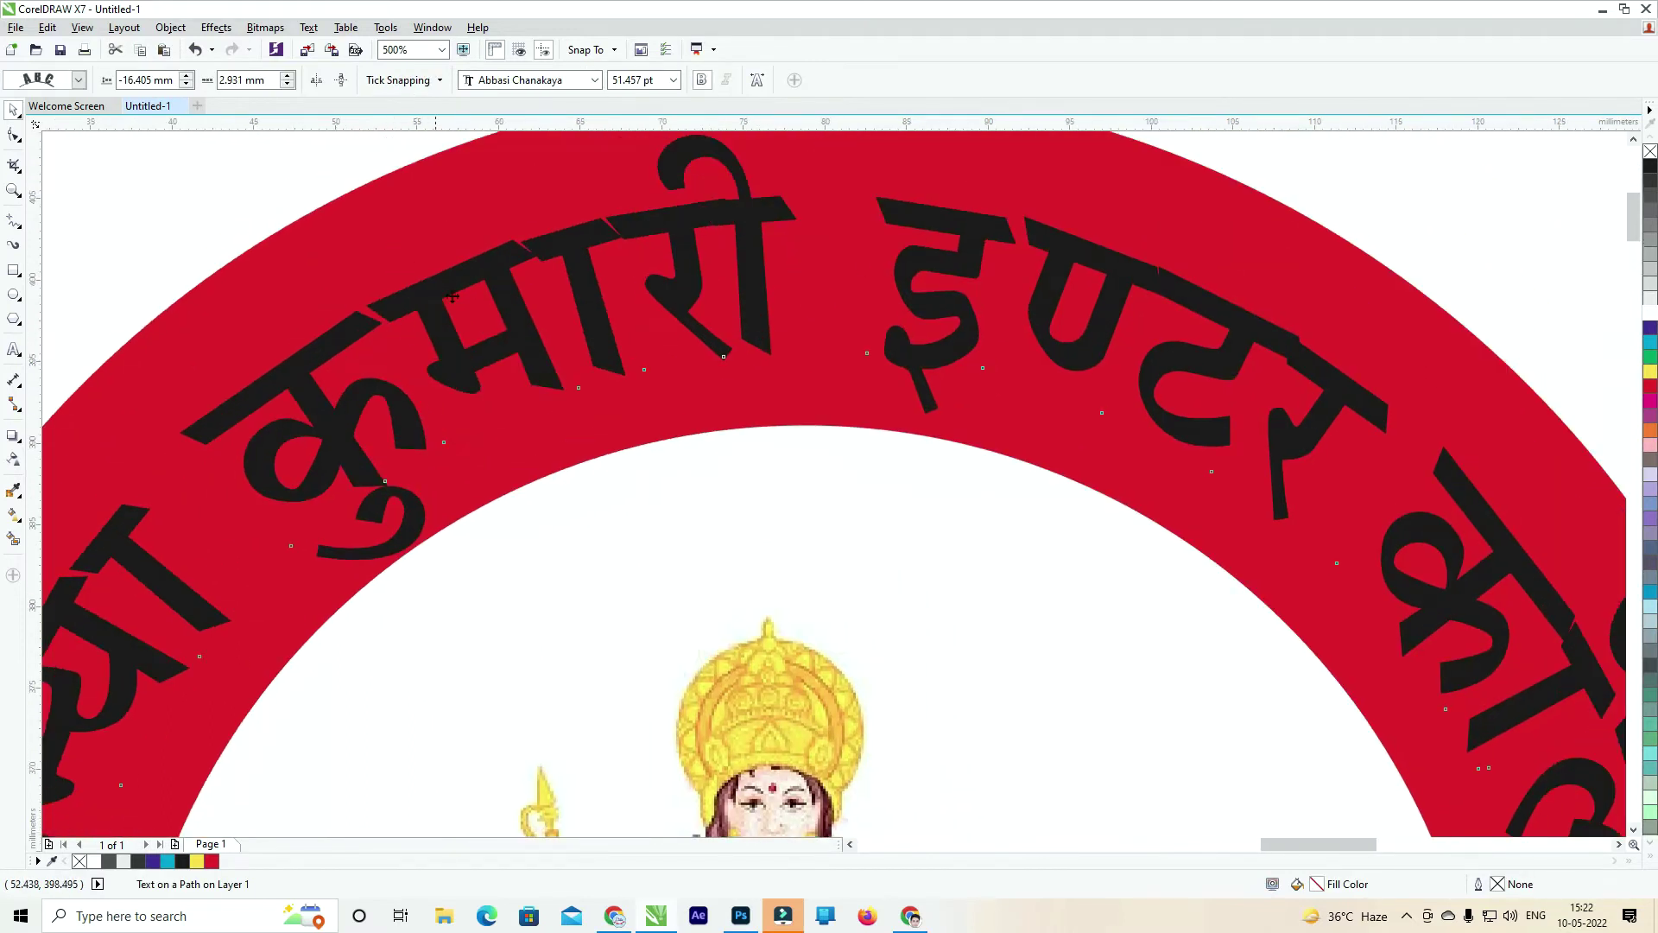
pyautogui.scroll(-2, 976, 260)
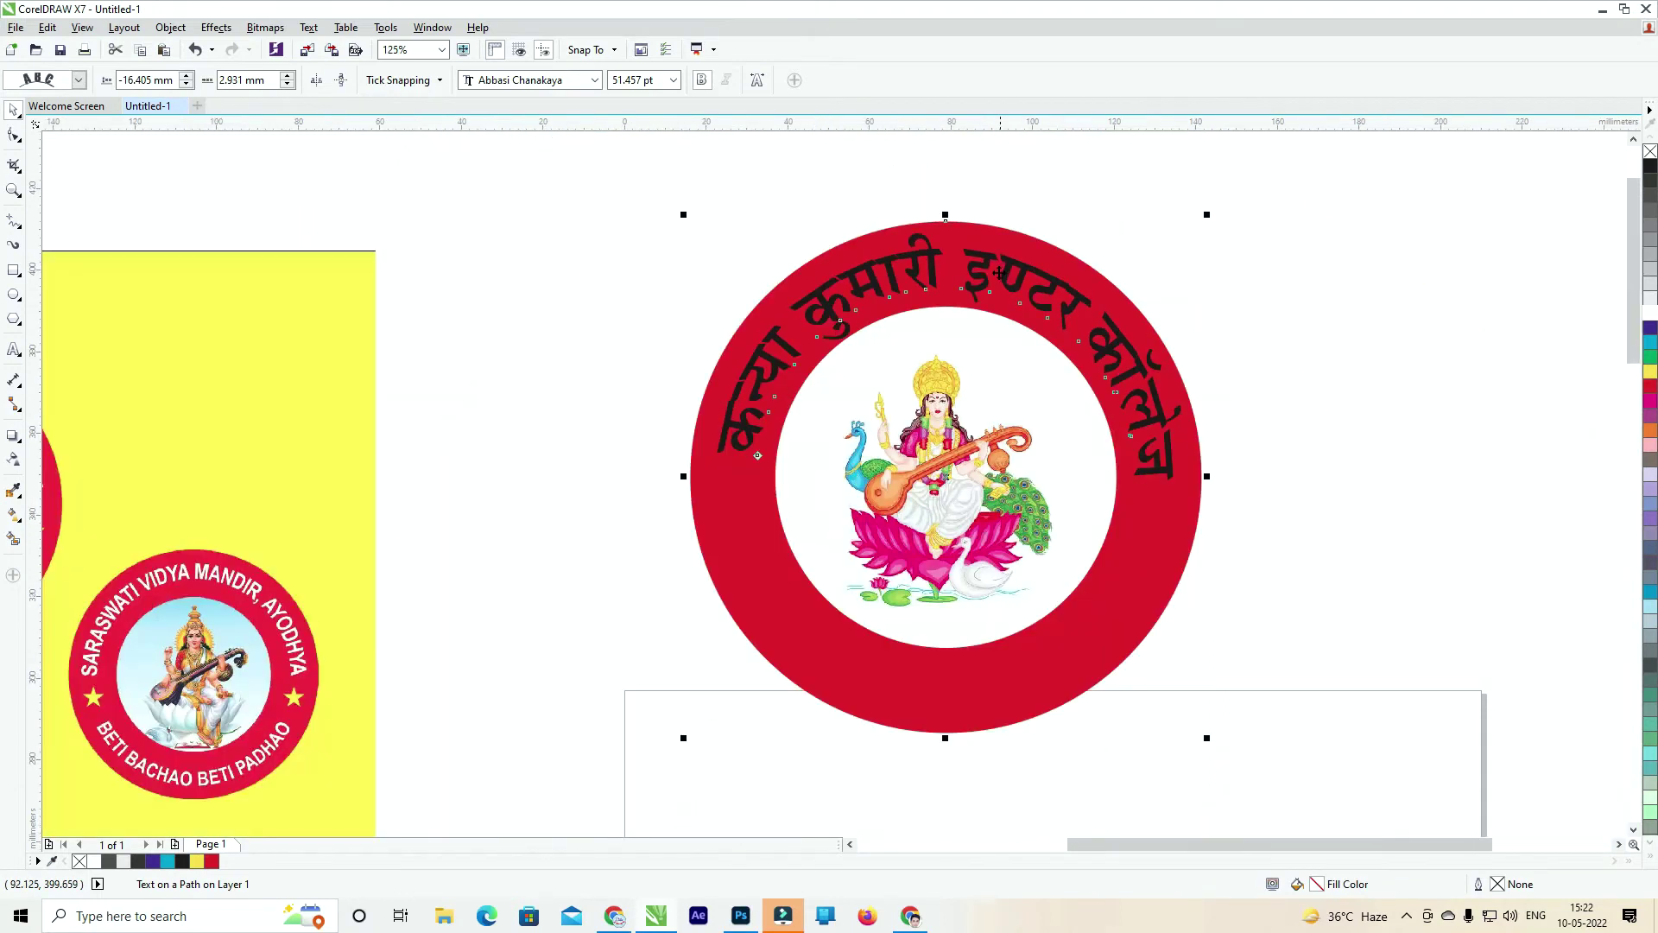
pyautogui.click(1198, 398)
pyautogui.click(864, 453)
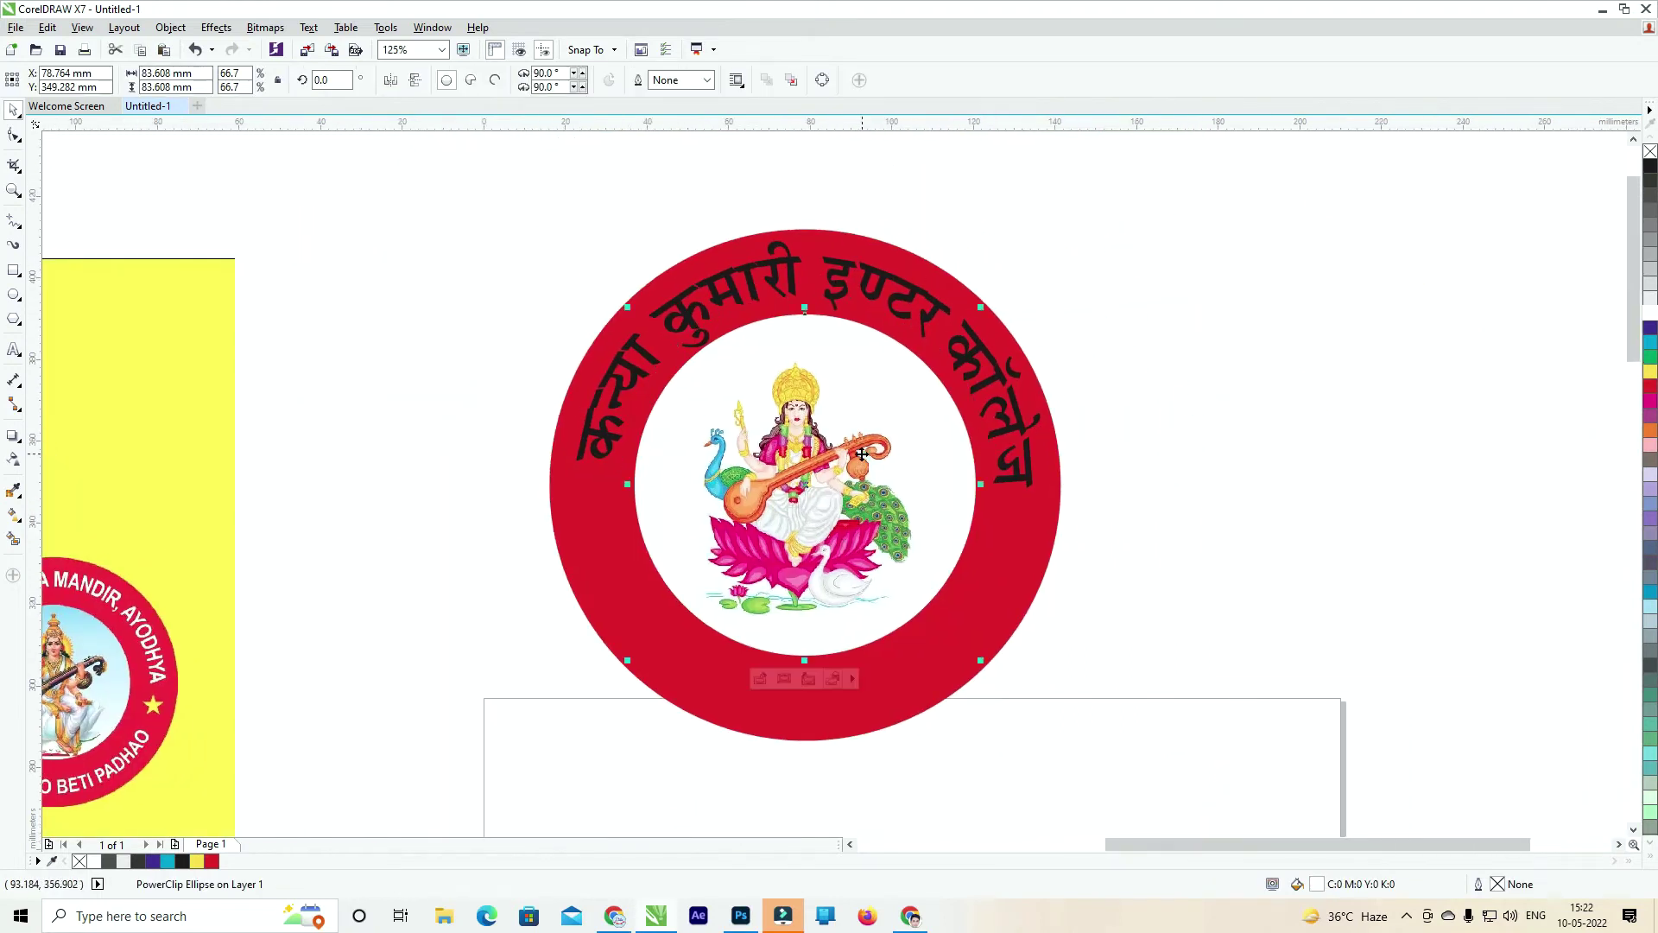
pyautogui.click(1230, 347)
pyautogui.click(1015, 332)
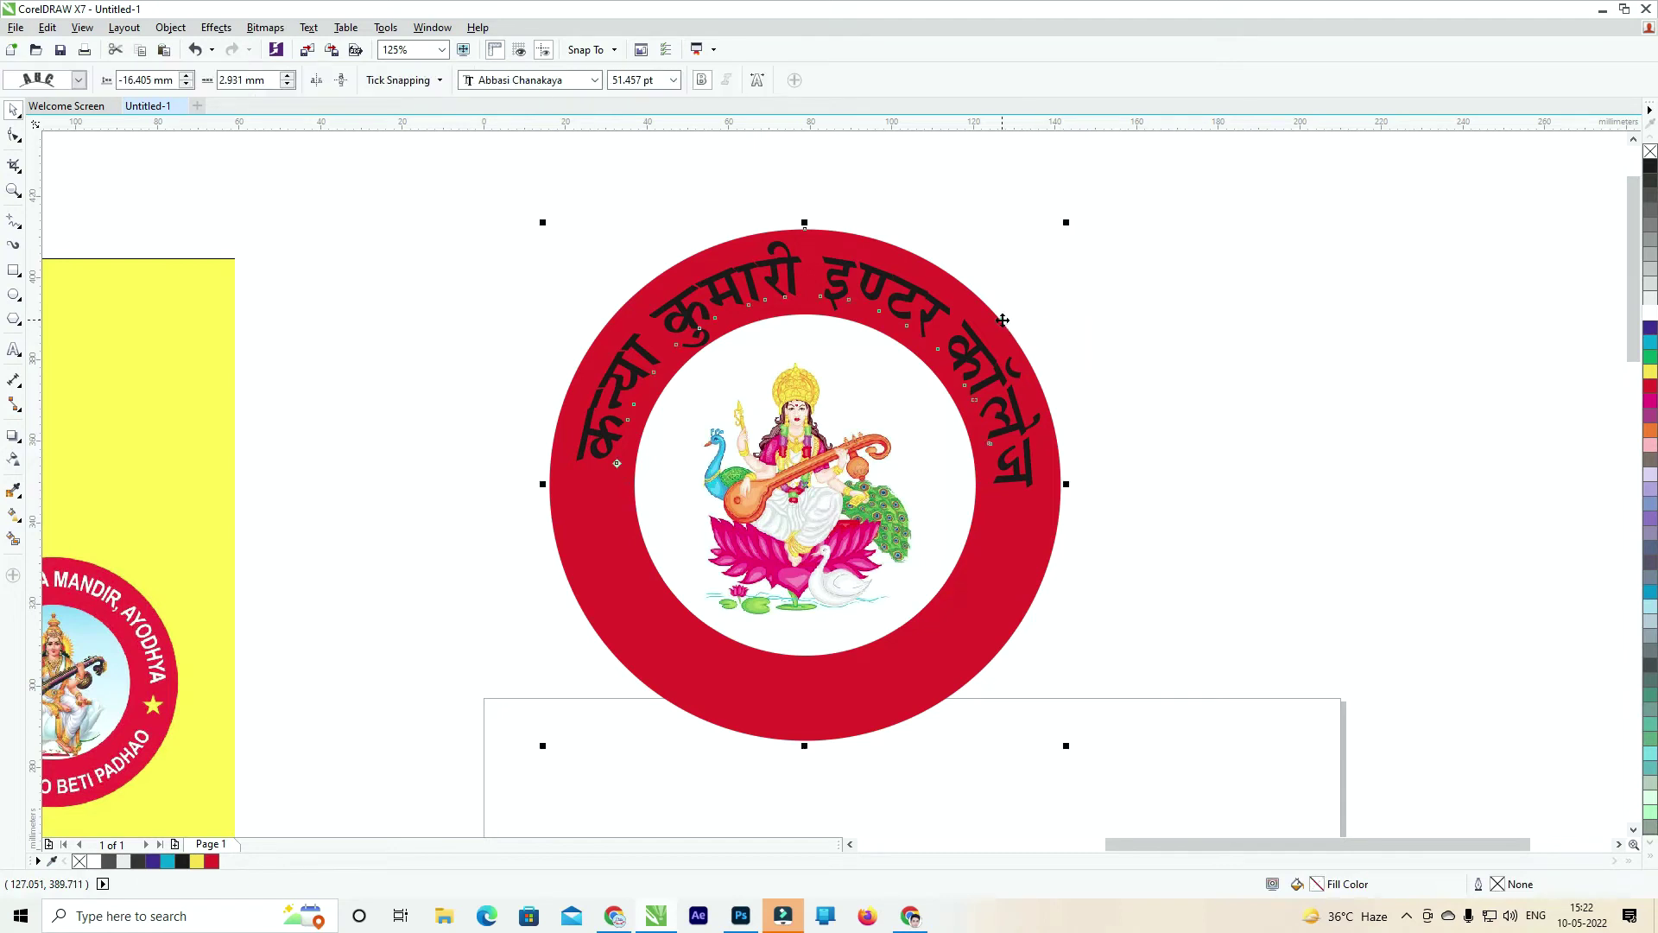
pyautogui.click(1132, 330)
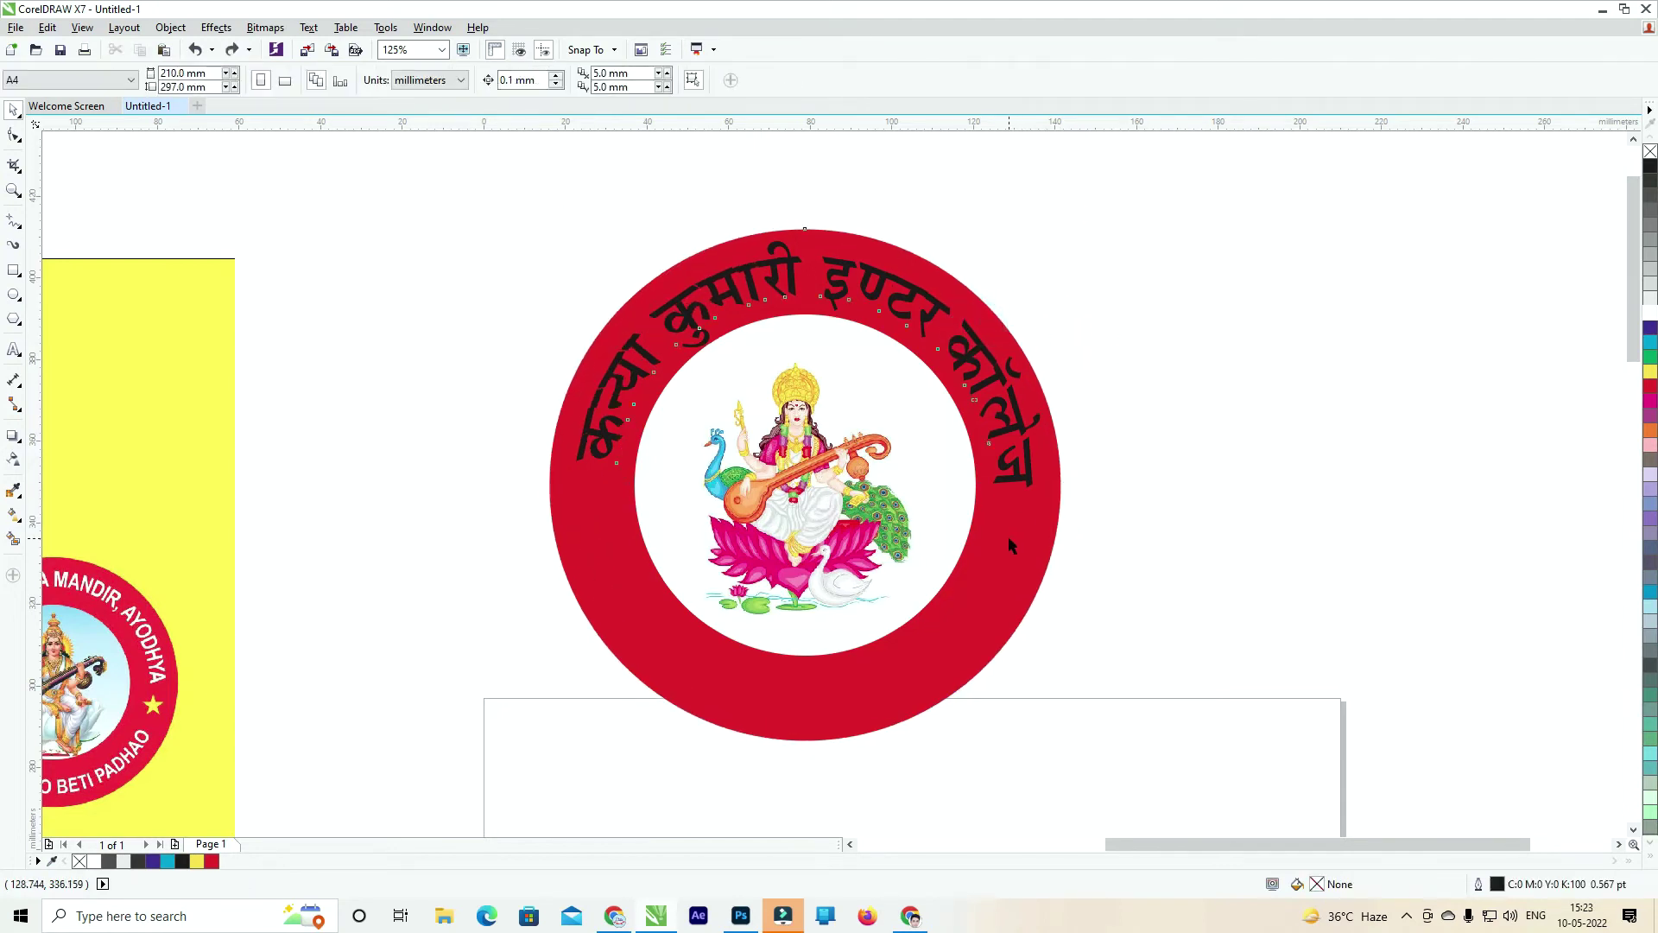
pyautogui.click(1007, 537)
pyautogui.click(897, 533)
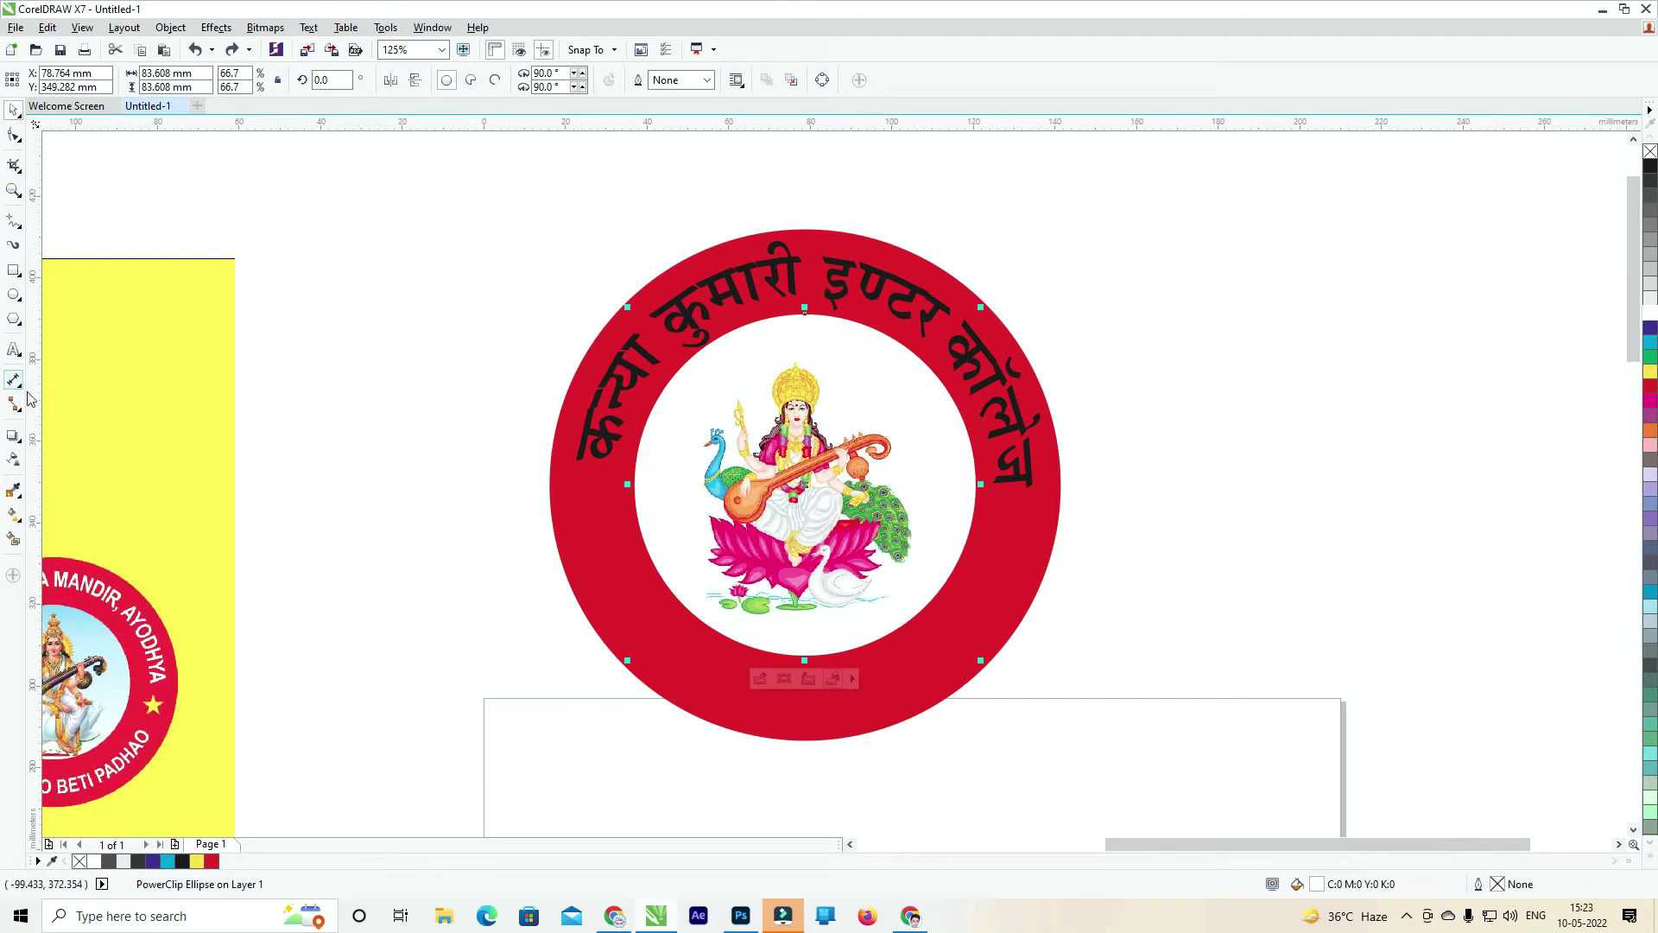
# Draw a circle about 90 mm wide around the Saraswati picture and give it a 3 pt white outline.
pyautogui.moveTo(602, 321)
pyautogui.mouseDown()
pyautogui.moveTo(751, 576)
pyautogui.moveTo(969, 691)
pyautogui.mouseUp()
pyautogui.rightClick(1651, 313)
pyautogui.press('F12')
pyautogui.write('2')
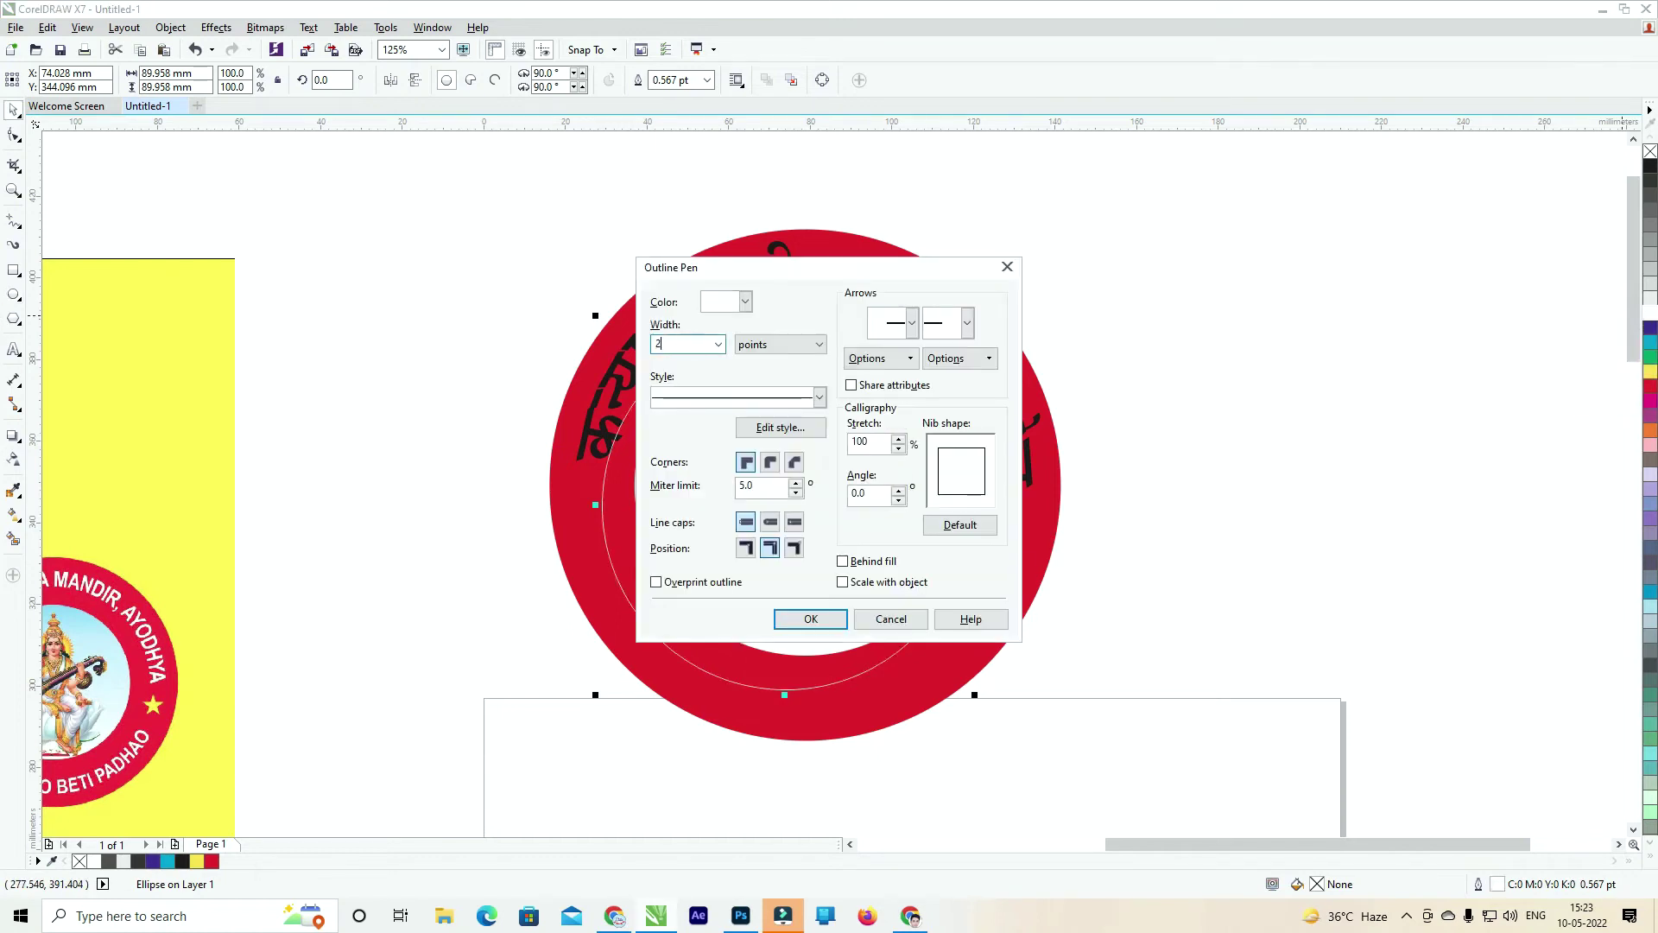
pyautogui.press('Return')
pyautogui.press('F12')
pyautogui.write('3')
pyautogui.press('Return')
# Centre the white outlined circle horizontally and vertically on the badge's red outer circle.
pyautogui.keyDown('shift'); pyautogui.click(1024, 552); pyautogui.keyUp('shift')
pyautogui.press('c')
pyautogui.press('e')
pyautogui.click(1221, 403)
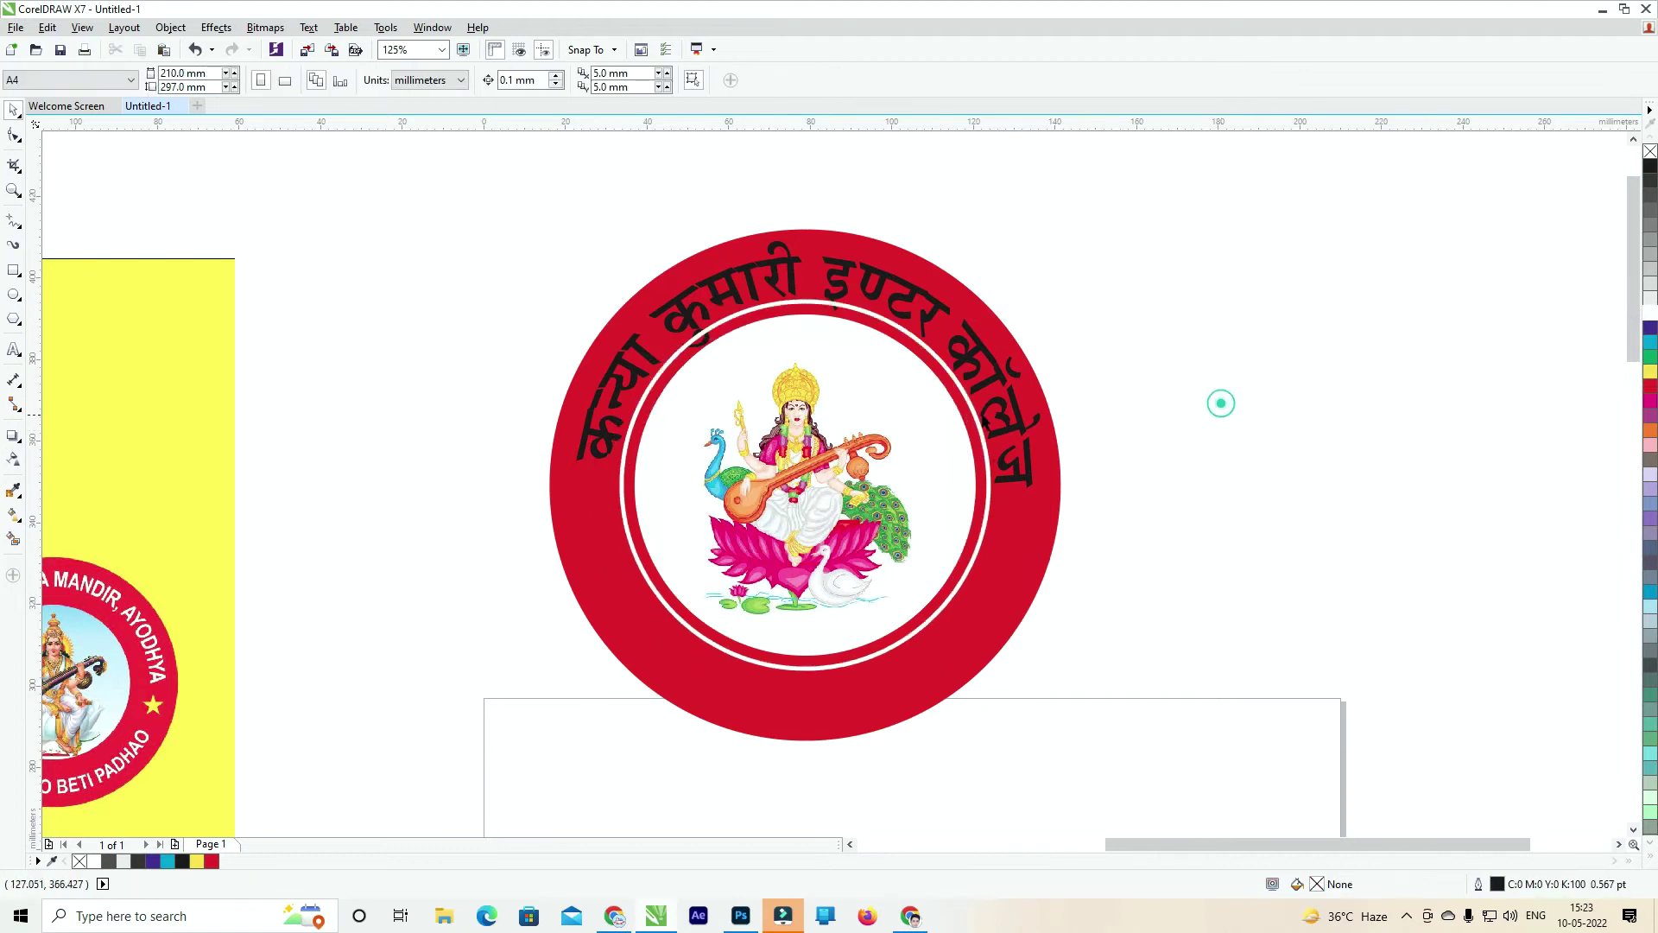
# Enlarge the white outlined circle about its centre to about 110.3 mm so it follows the curved text's headline.
pyautogui.click(961, 387)
pyautogui.scroll(2, 959, 380)
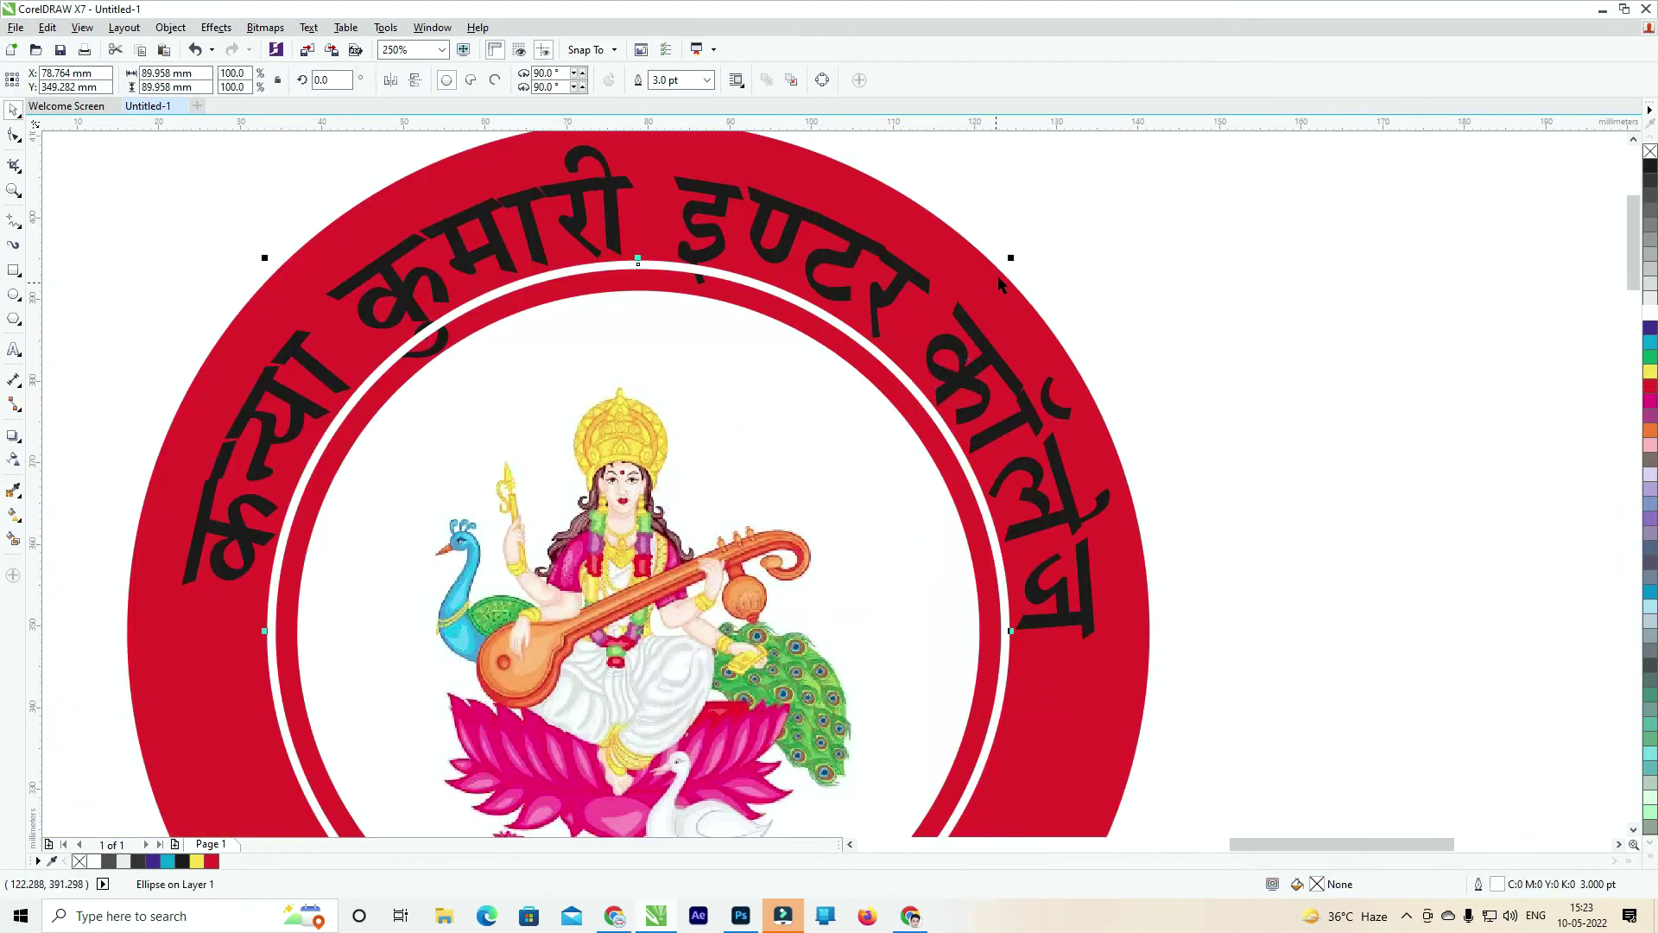
pyautogui.moveTo(1011, 259); pyautogui.dragTo(1093, 175)
pyautogui.click(1189, 226)
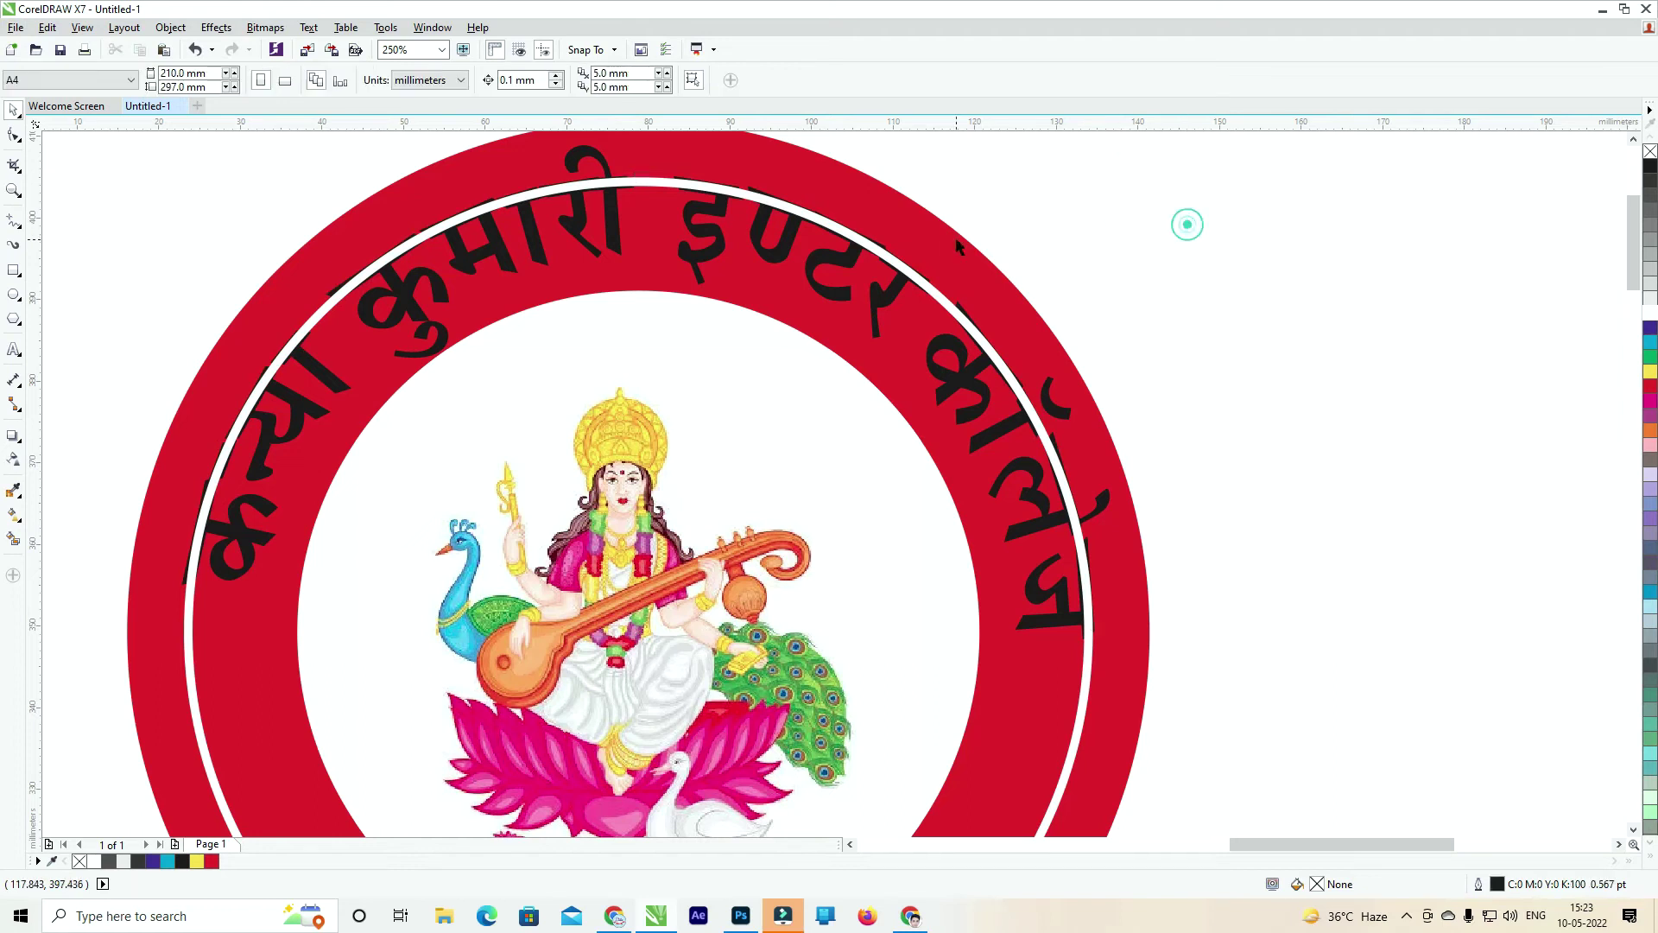
pyautogui.click(910, 272)
pyautogui.scroll(-1, 910, 274)
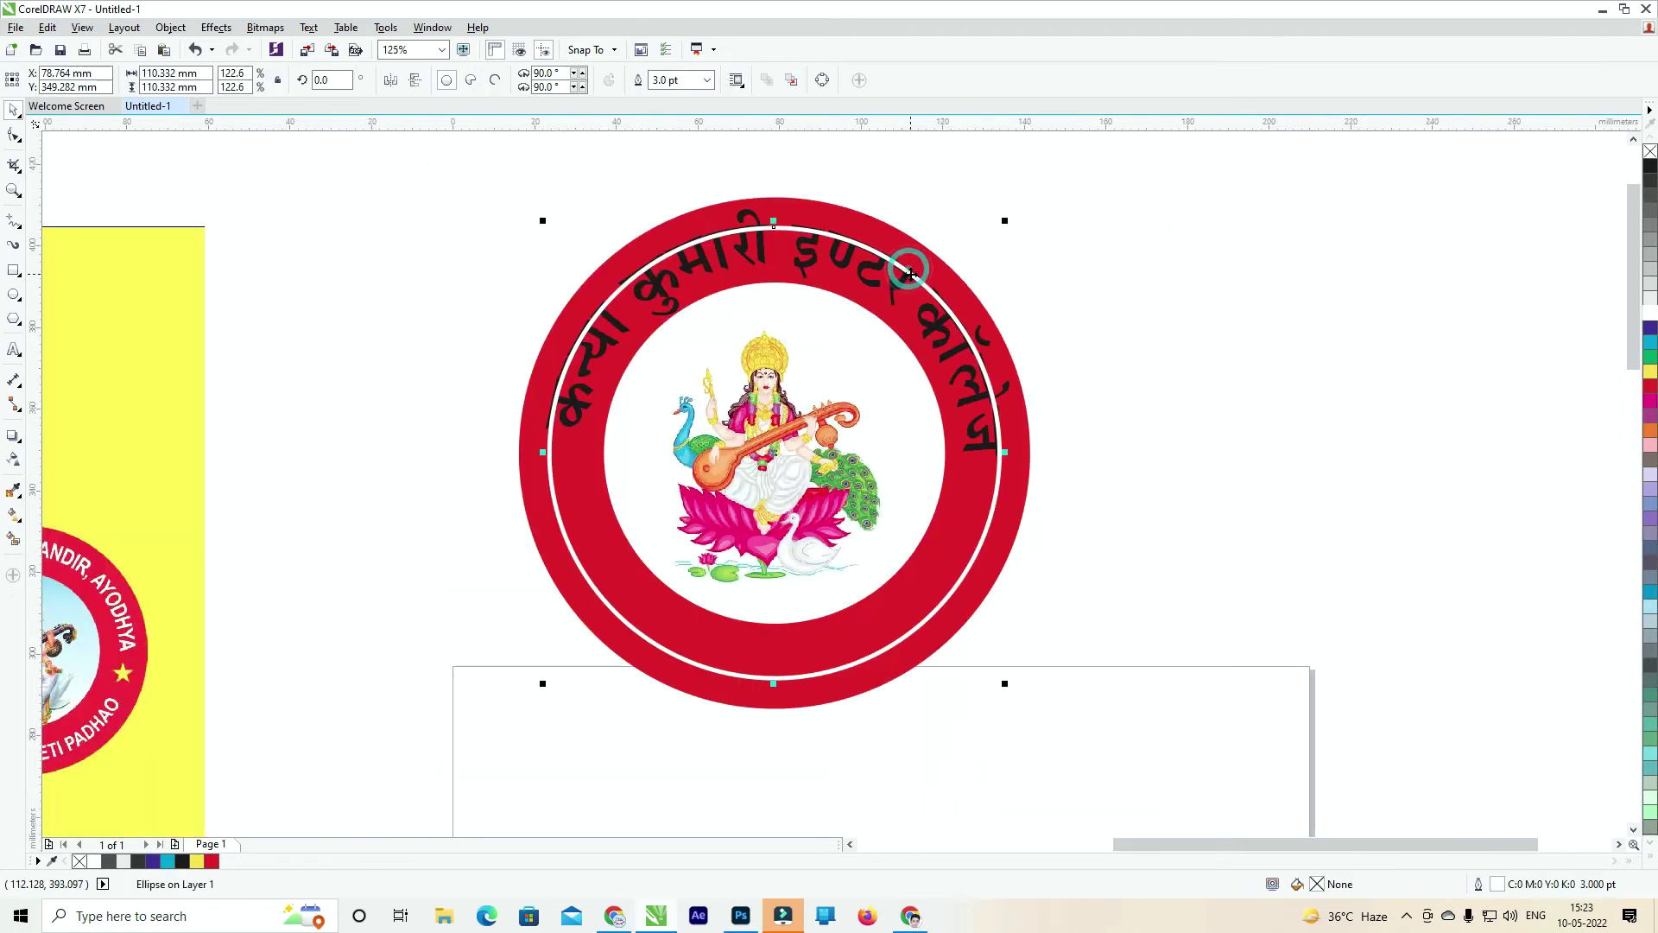
# Open the white circle into an arc from 90° to about 132.9°, covering the headline of कुमारी.
pyautogui.click(14, 136)
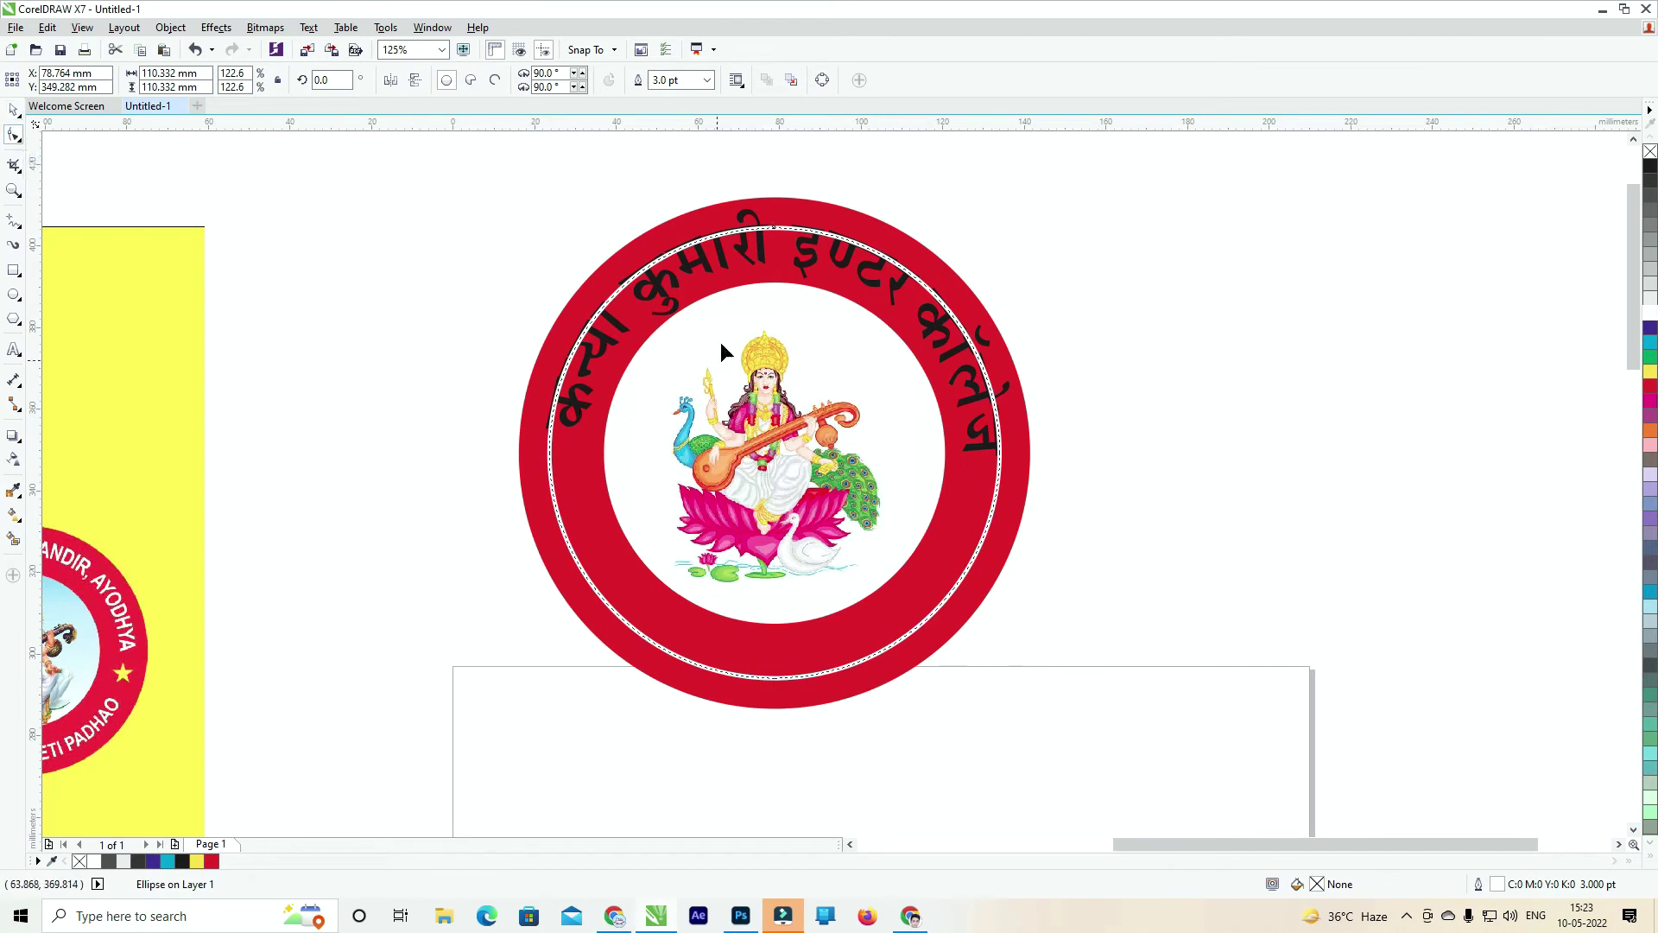
pyautogui.moveTo(774, 231); pyautogui.dragTo(505, 342)
pyautogui.scroll(2, 741, 235)
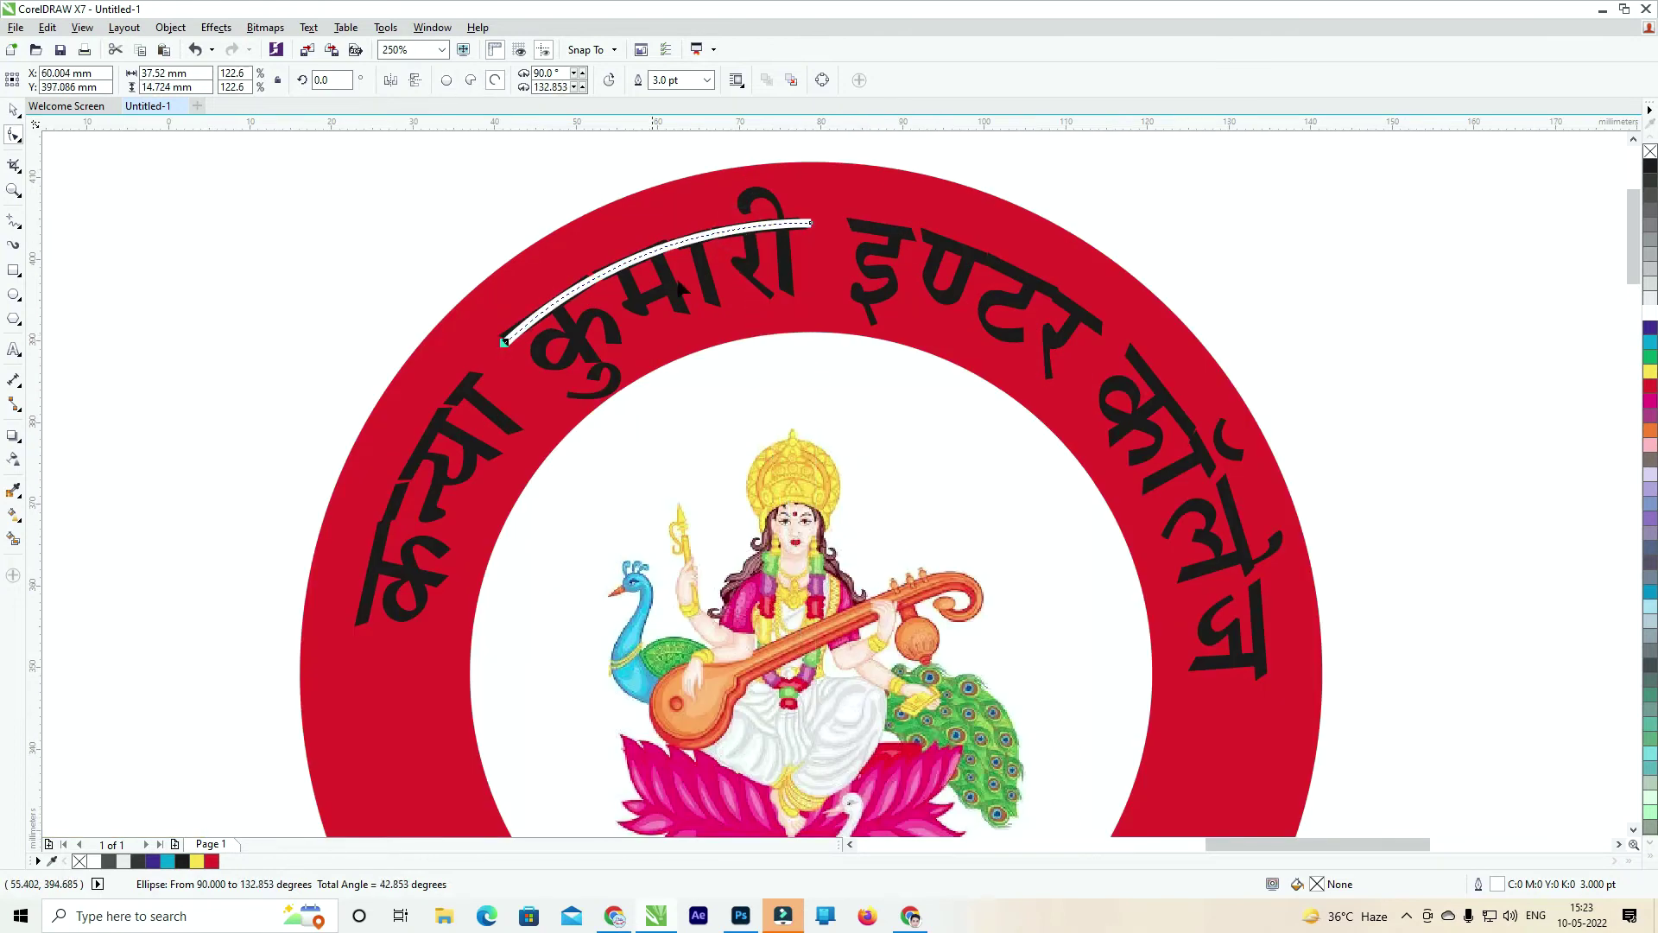
pyautogui.click(13, 109)
pyautogui.click(1093, 197)
# Duplicate the कुमारी arc and extend the copy's upper end over इण्टर to about 49.6°.
pyautogui.click(803, 225)
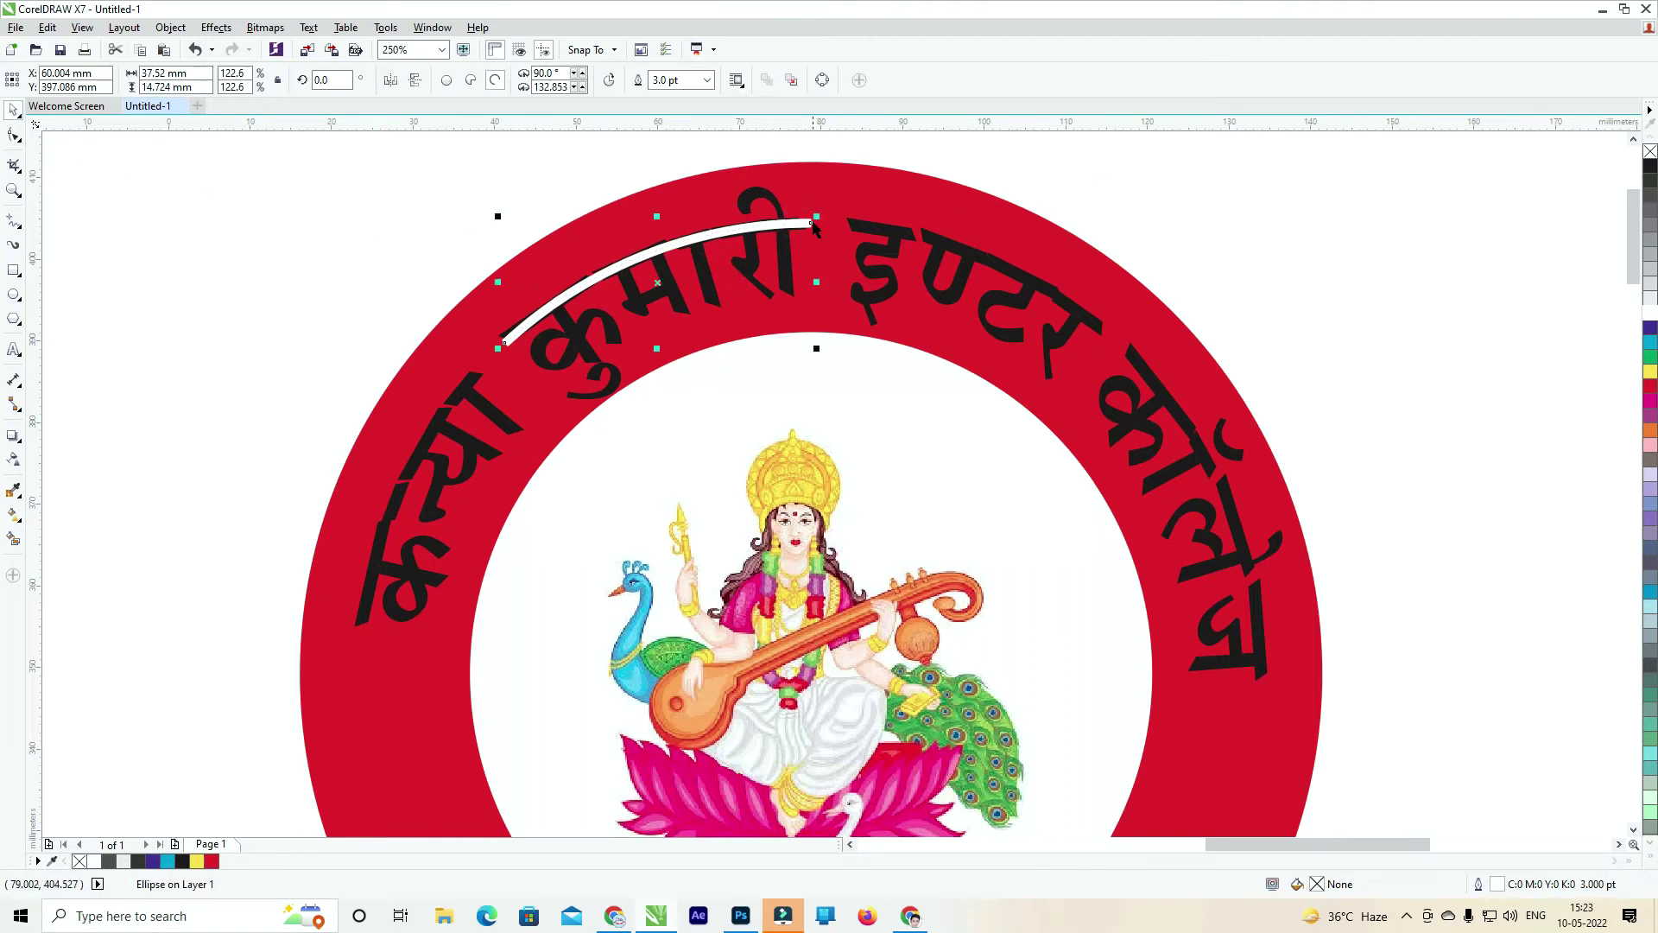
pyautogui.click(14, 139)
pyautogui.moveTo(812, 223); pyautogui.dragTo(1106, 327)
pyautogui.moveTo(505, 342); pyautogui.dragTo(801, 252)
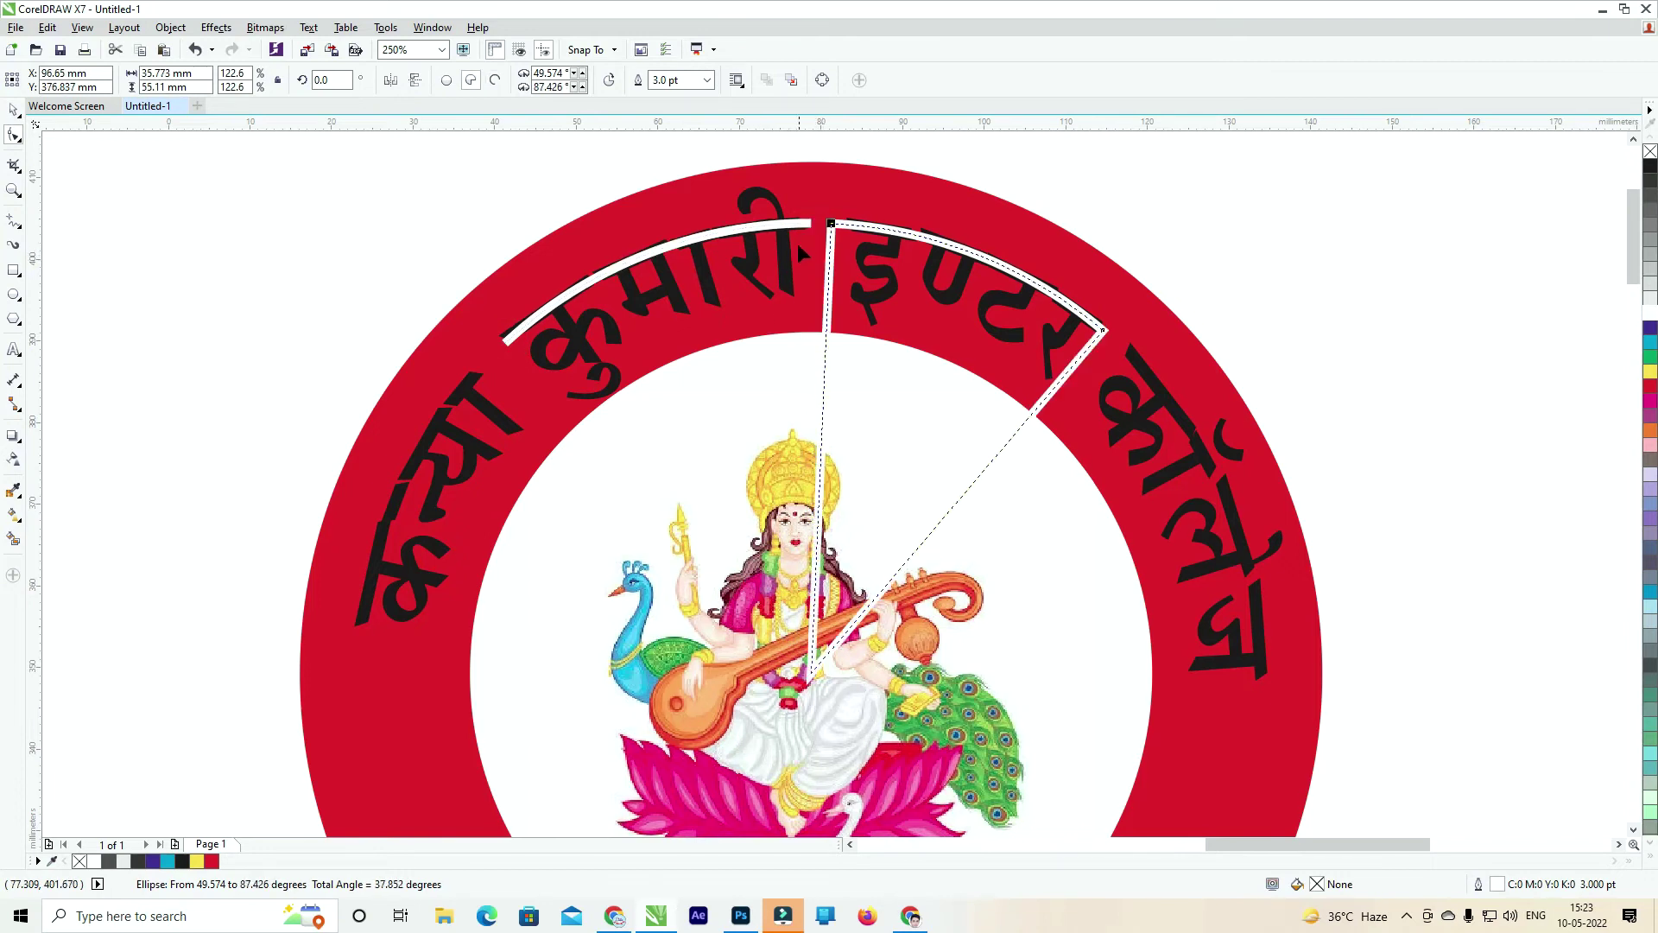
pyautogui.click(10, 112)
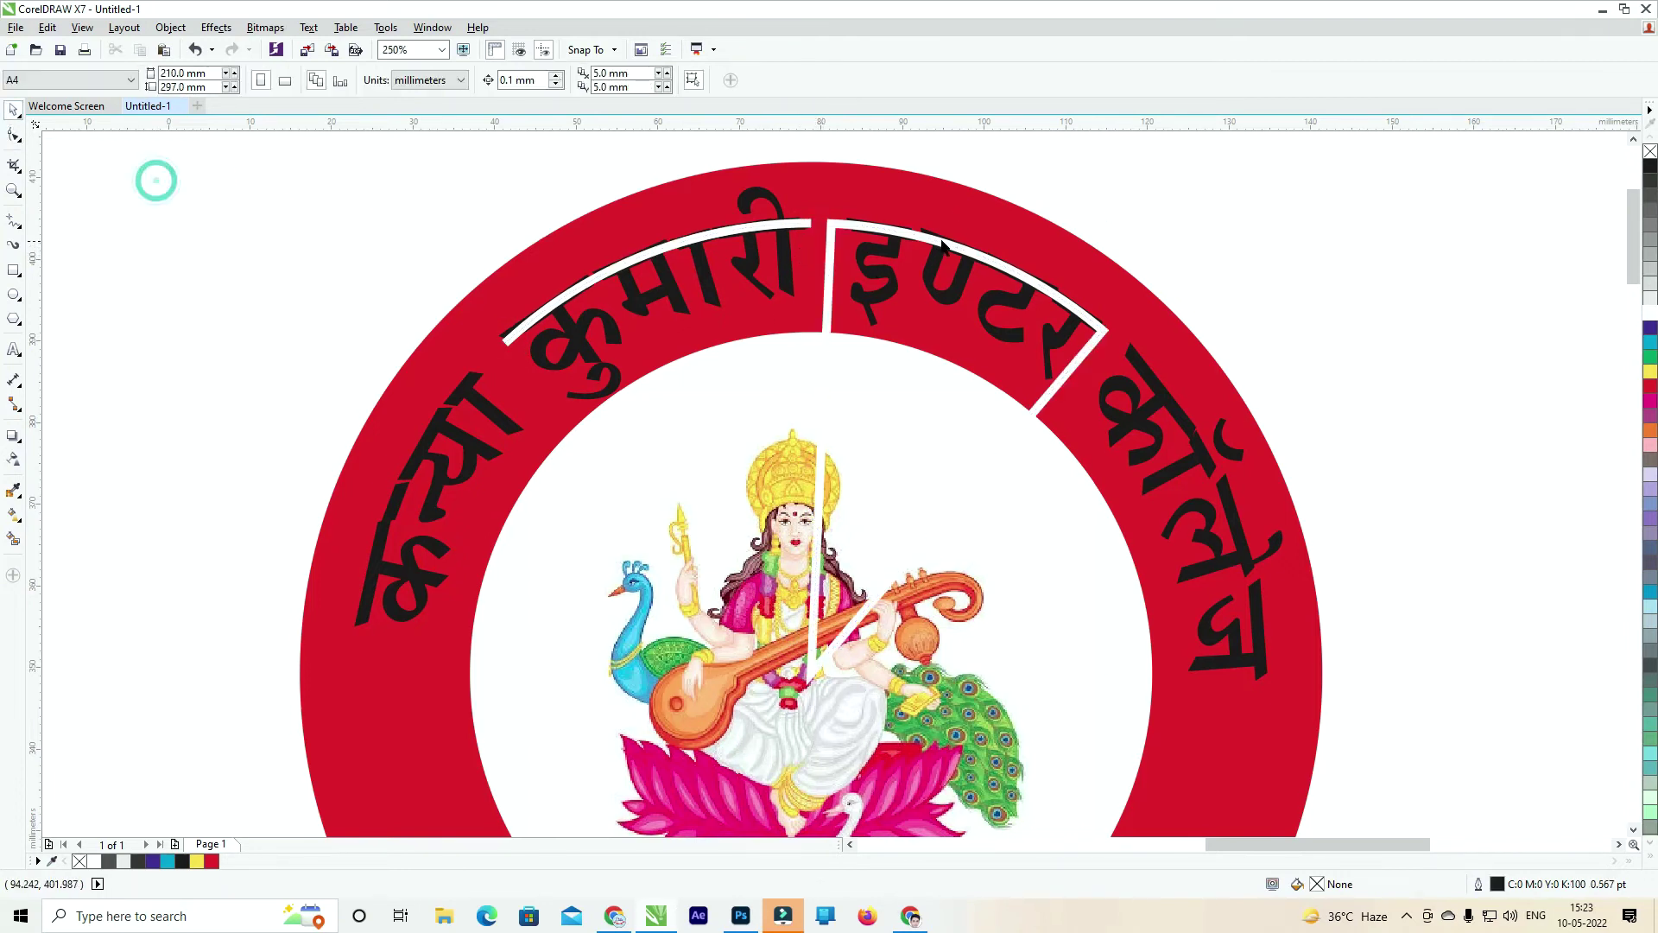
pyautogui.hotkey('ctrl', 'z')
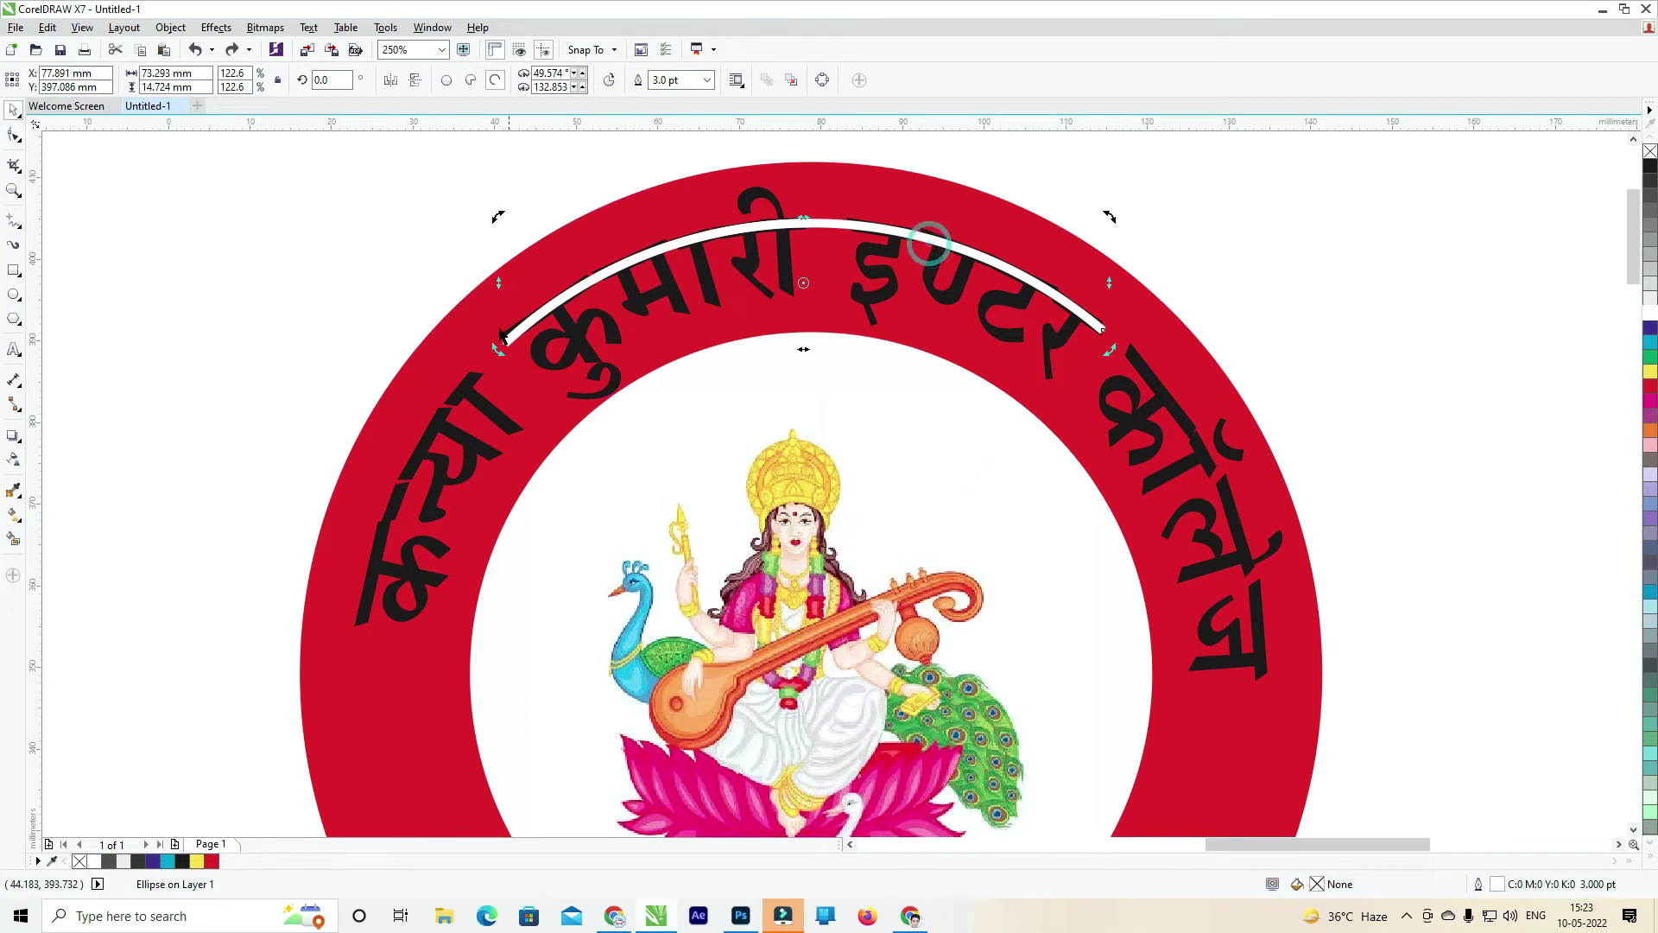
# Shorten the duplicated arc's other end to about 85.9° so it covers only the headline of इण्टर.
pyautogui.click(14, 136)
pyautogui.moveTo(504, 341); pyautogui.dragTo(872, 225)
pyautogui.click(16, 111)
pyautogui.click(1059, 230)
pyautogui.click(943, 343)
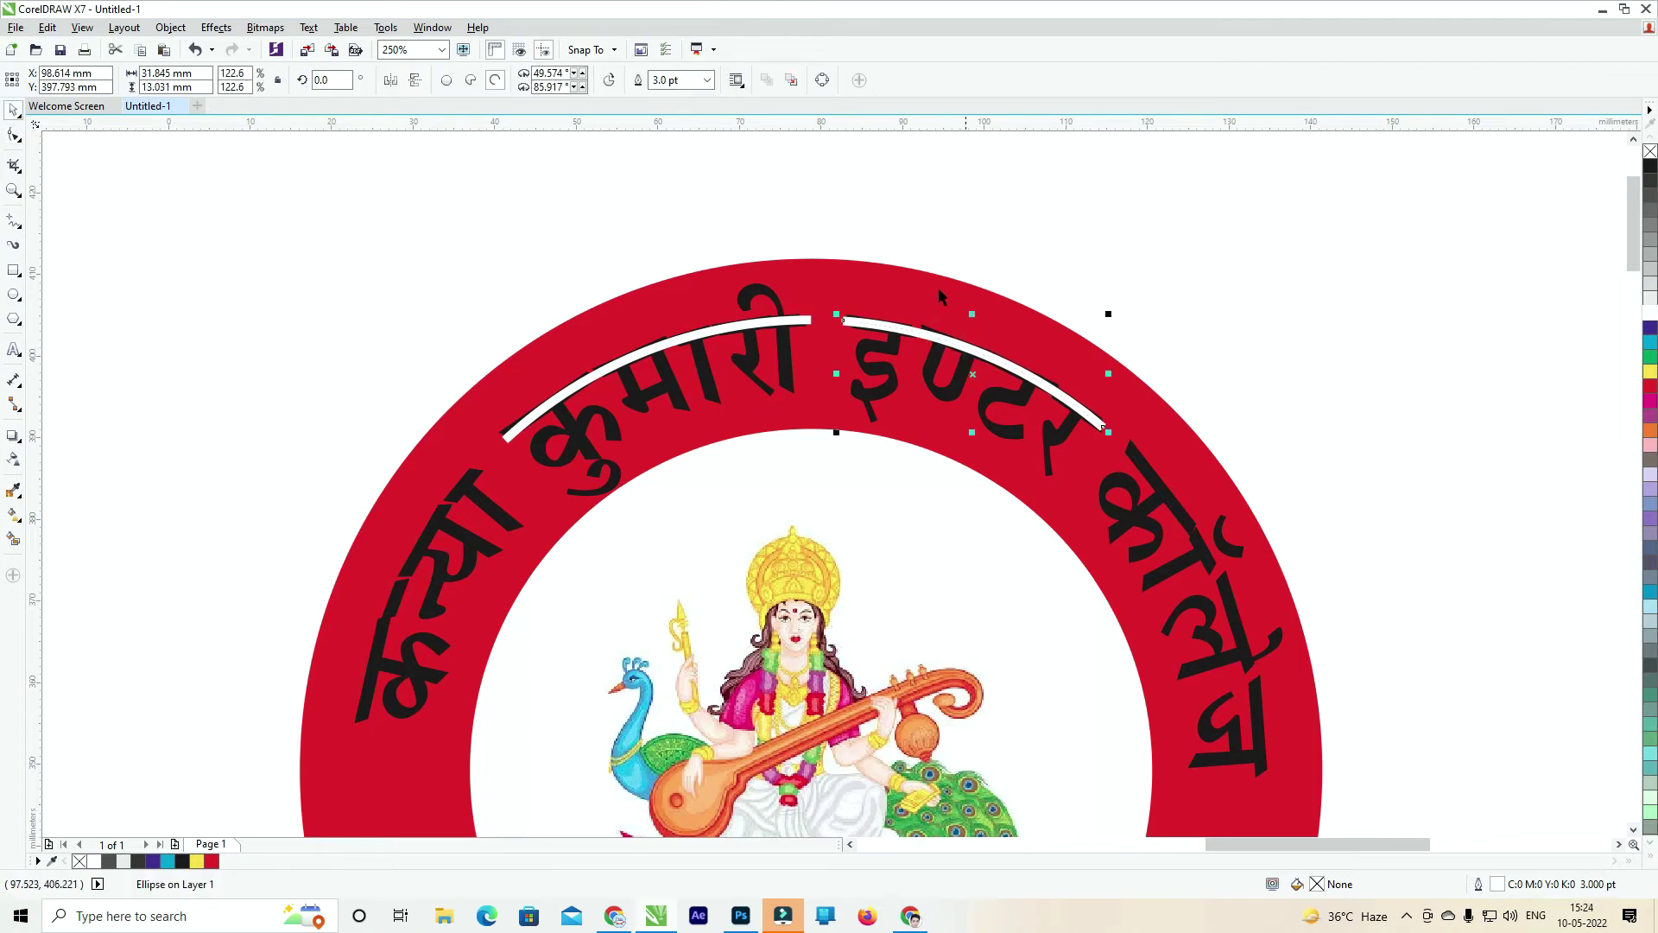
pyautogui.click(13, 138)
pyautogui.moveTo(842, 323); pyautogui.dragTo(1234, 342)
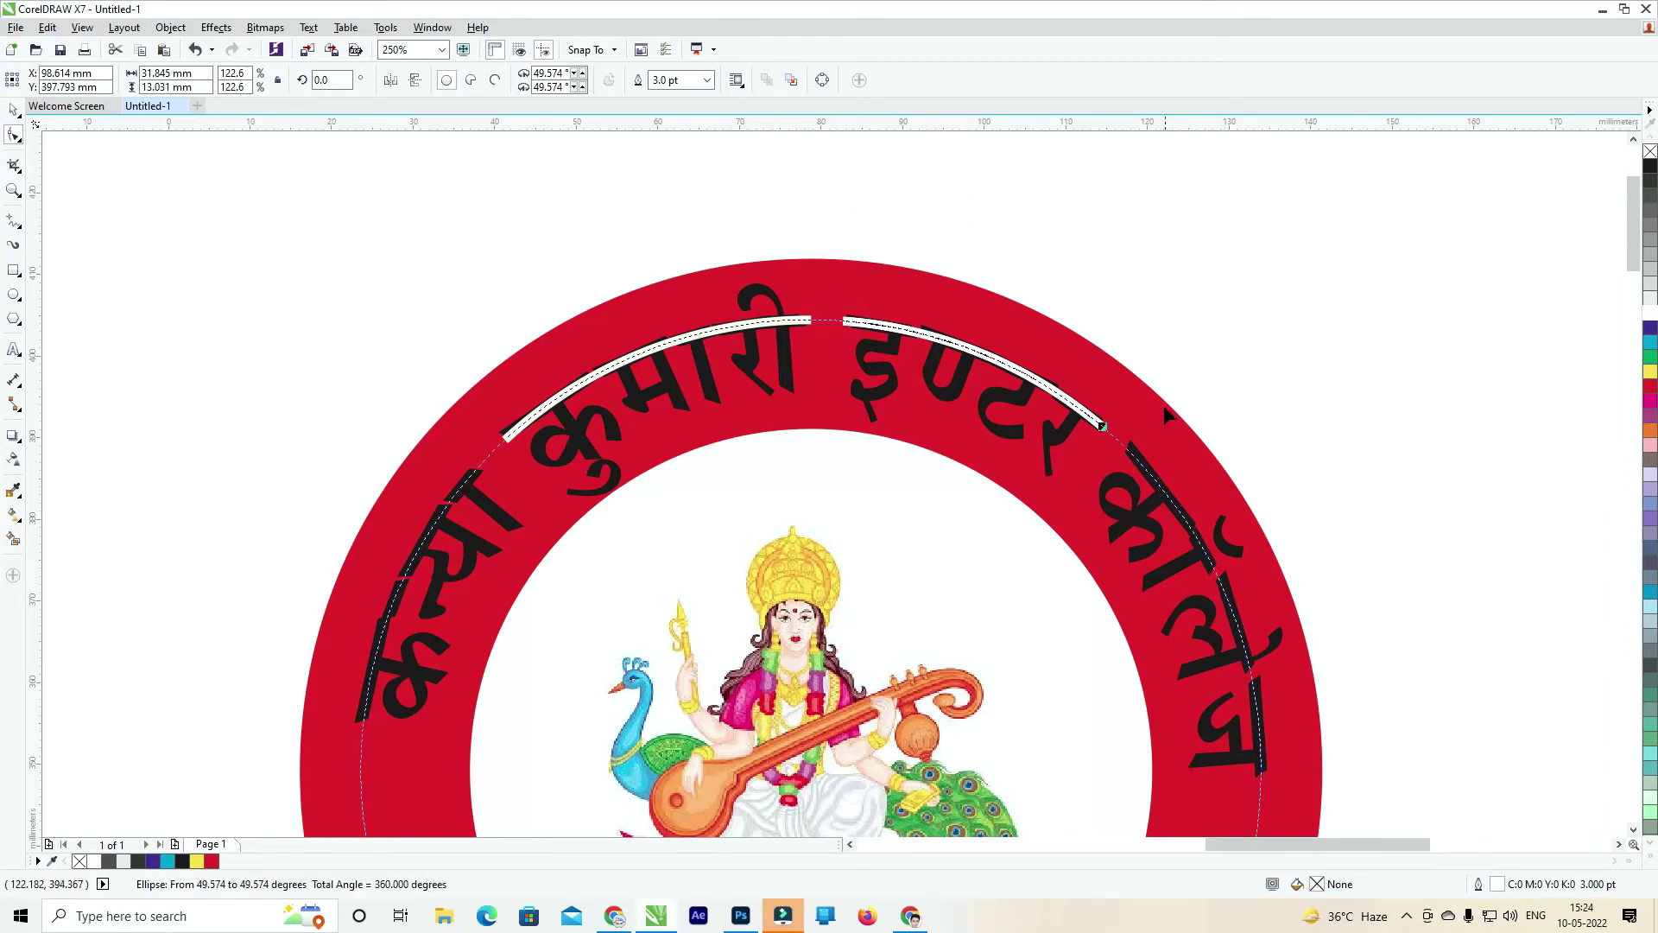
pyautogui.moveTo(1102, 425)
pyautogui.mouseDown()
pyautogui.moveTo(1259, 730)
pyautogui.moveTo(1107, 453)
pyautogui.mouseUp()
pyautogui.scroll(-2, 1112, 410)
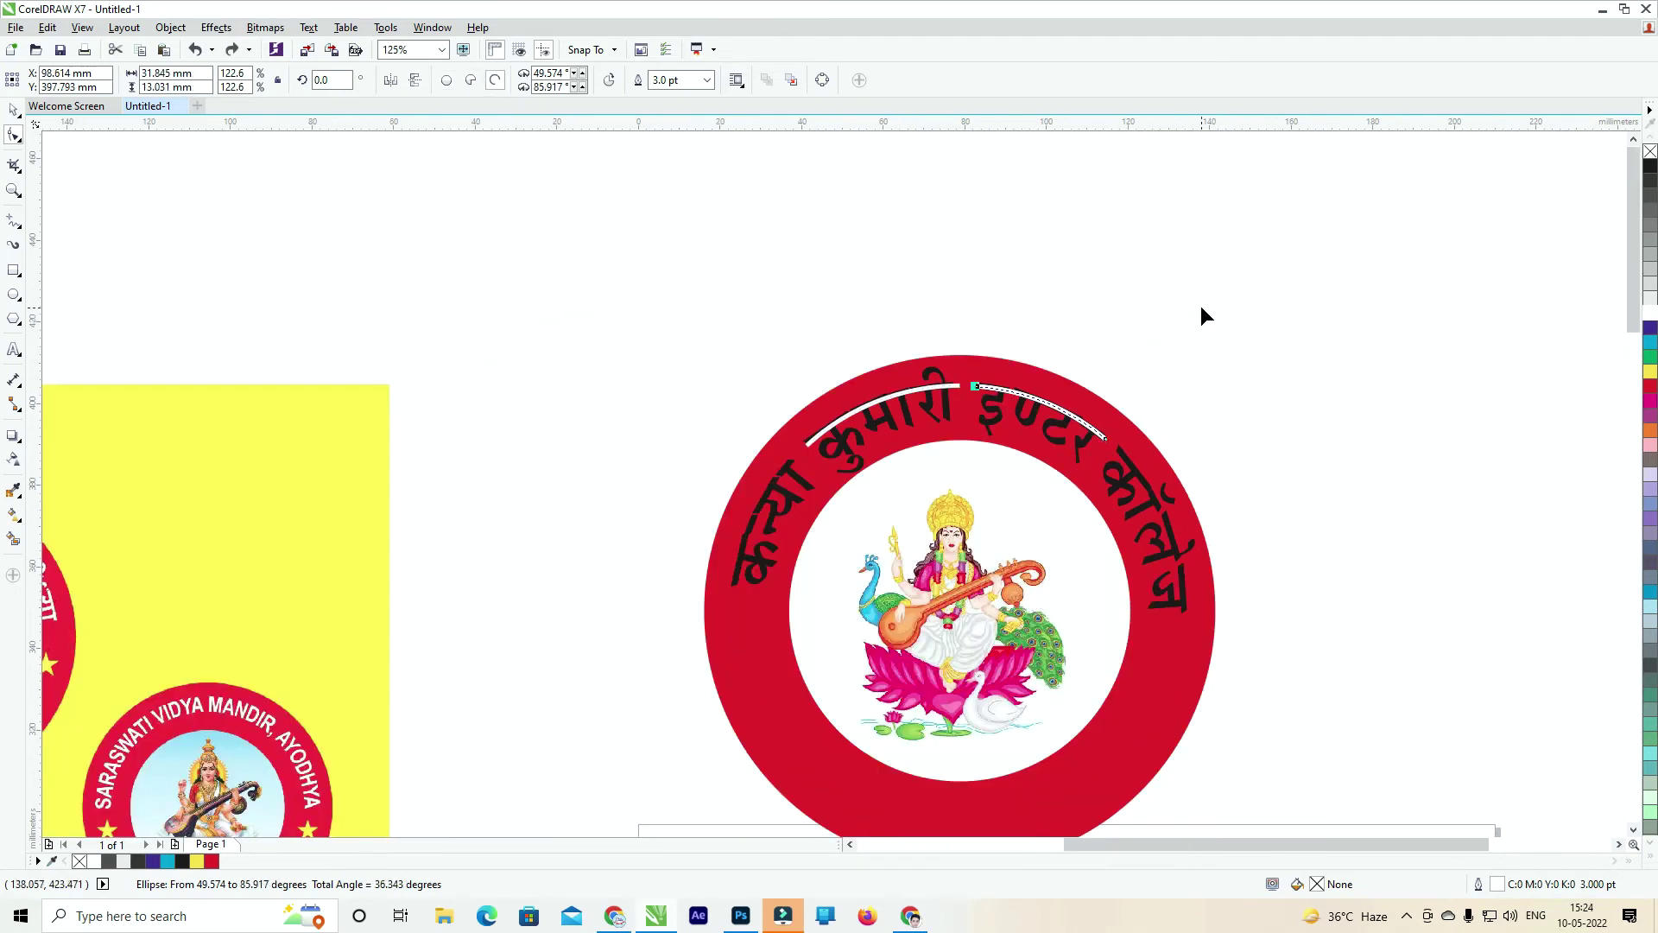
# Duplicate the इण्टर arc and extend the copy's lower end over कॉलेज to about 0.9°.
pyautogui.click(13, 110)
pyautogui.click(1263, 231)
pyautogui.click(1080, 422)
pyautogui.scroll(2, 1152, 444)
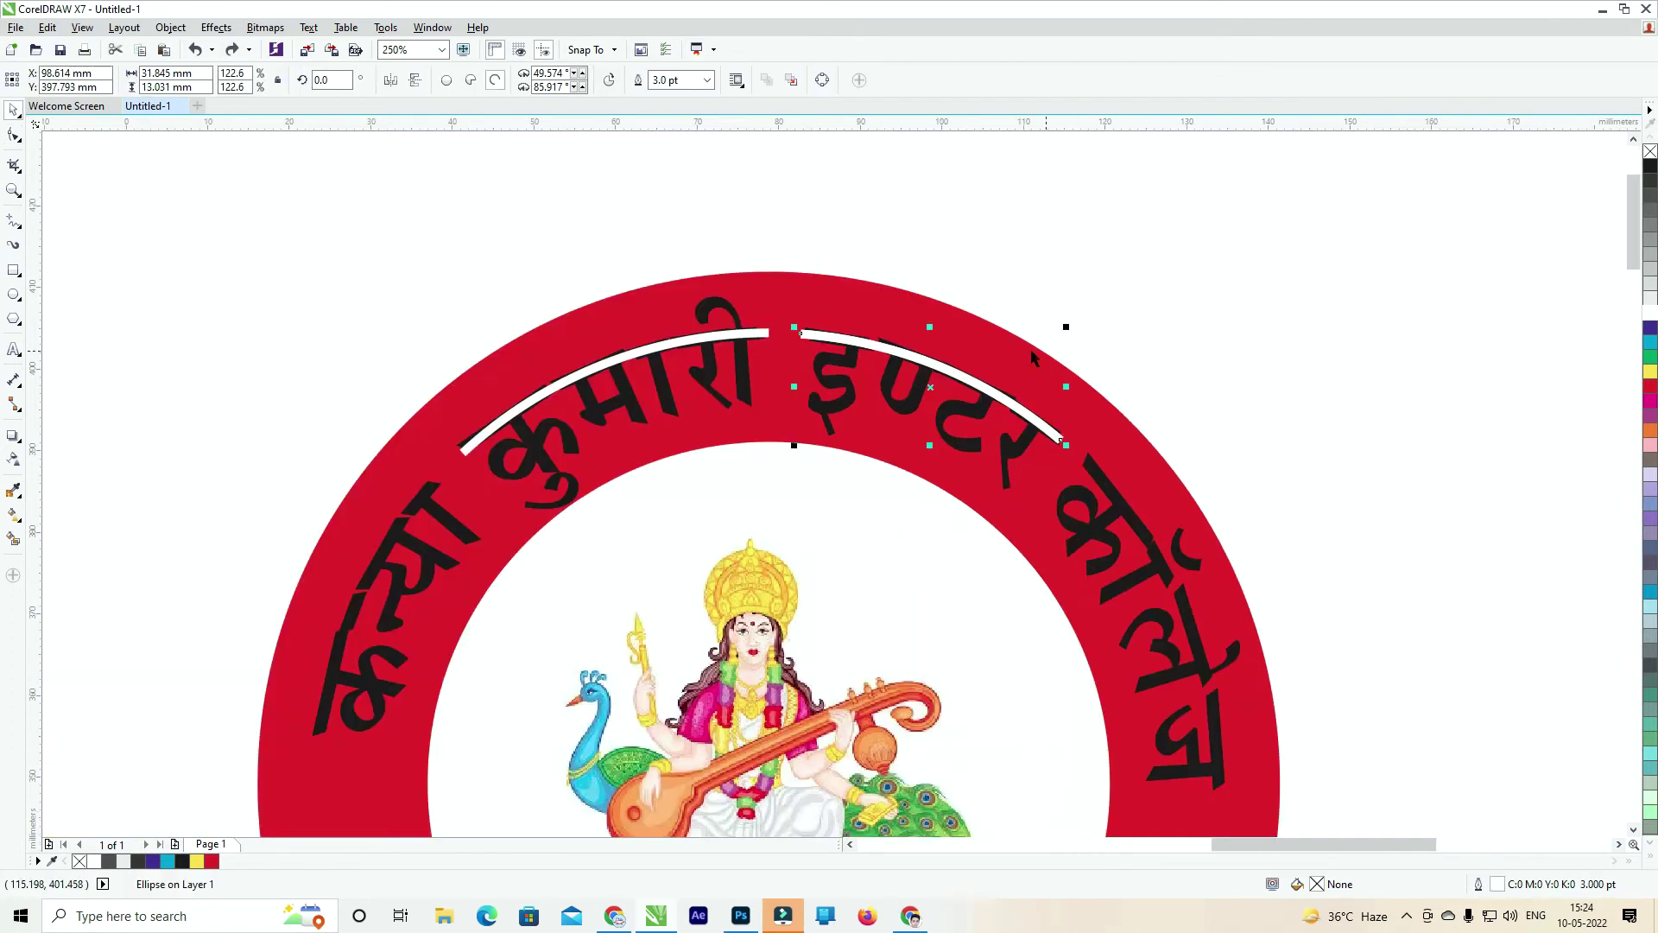
pyautogui.moveTo(801, 334); pyautogui.dragTo(1146, 543)
pyautogui.hotkey('ctrl', 'z')
pyautogui.moveTo(1060, 442); pyautogui.dragTo(1217, 773)
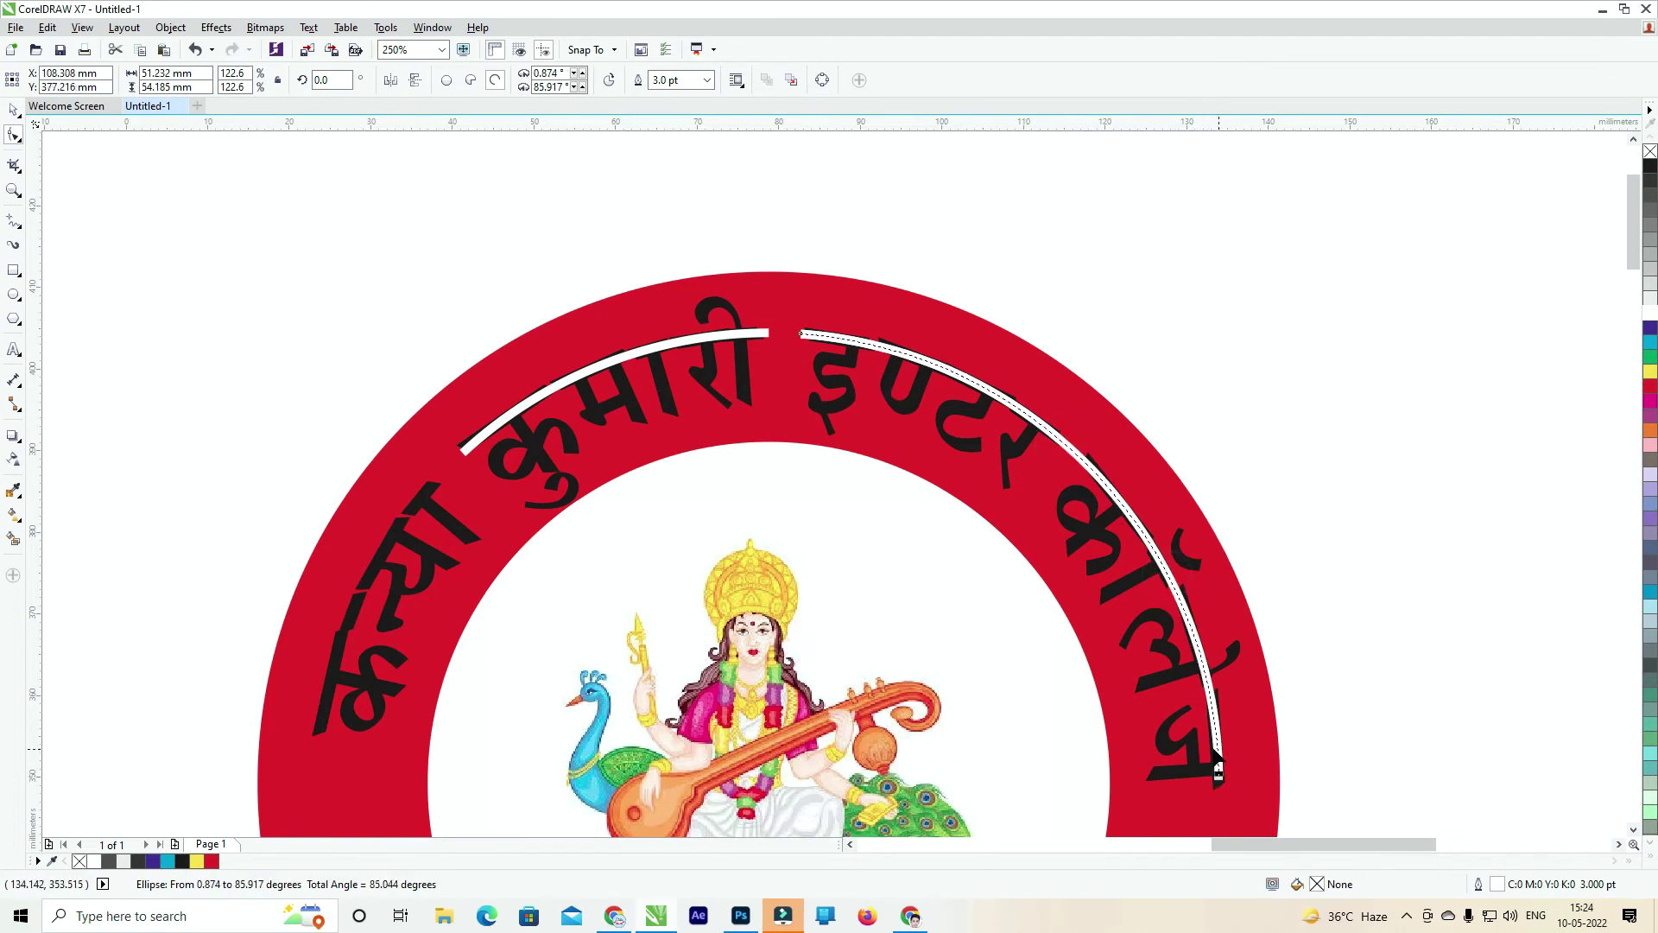
# Shorten the copied arc's upper end to about 47.1° so it covers only the headline of कॉलेज.
pyautogui.moveTo(803, 341); pyautogui.dragTo(1108, 354)
pyautogui.scroll(-2, 1071, 449)
pyautogui.scroll(3, 1067, 445)
pyautogui.scroll(-2, 1070, 441)
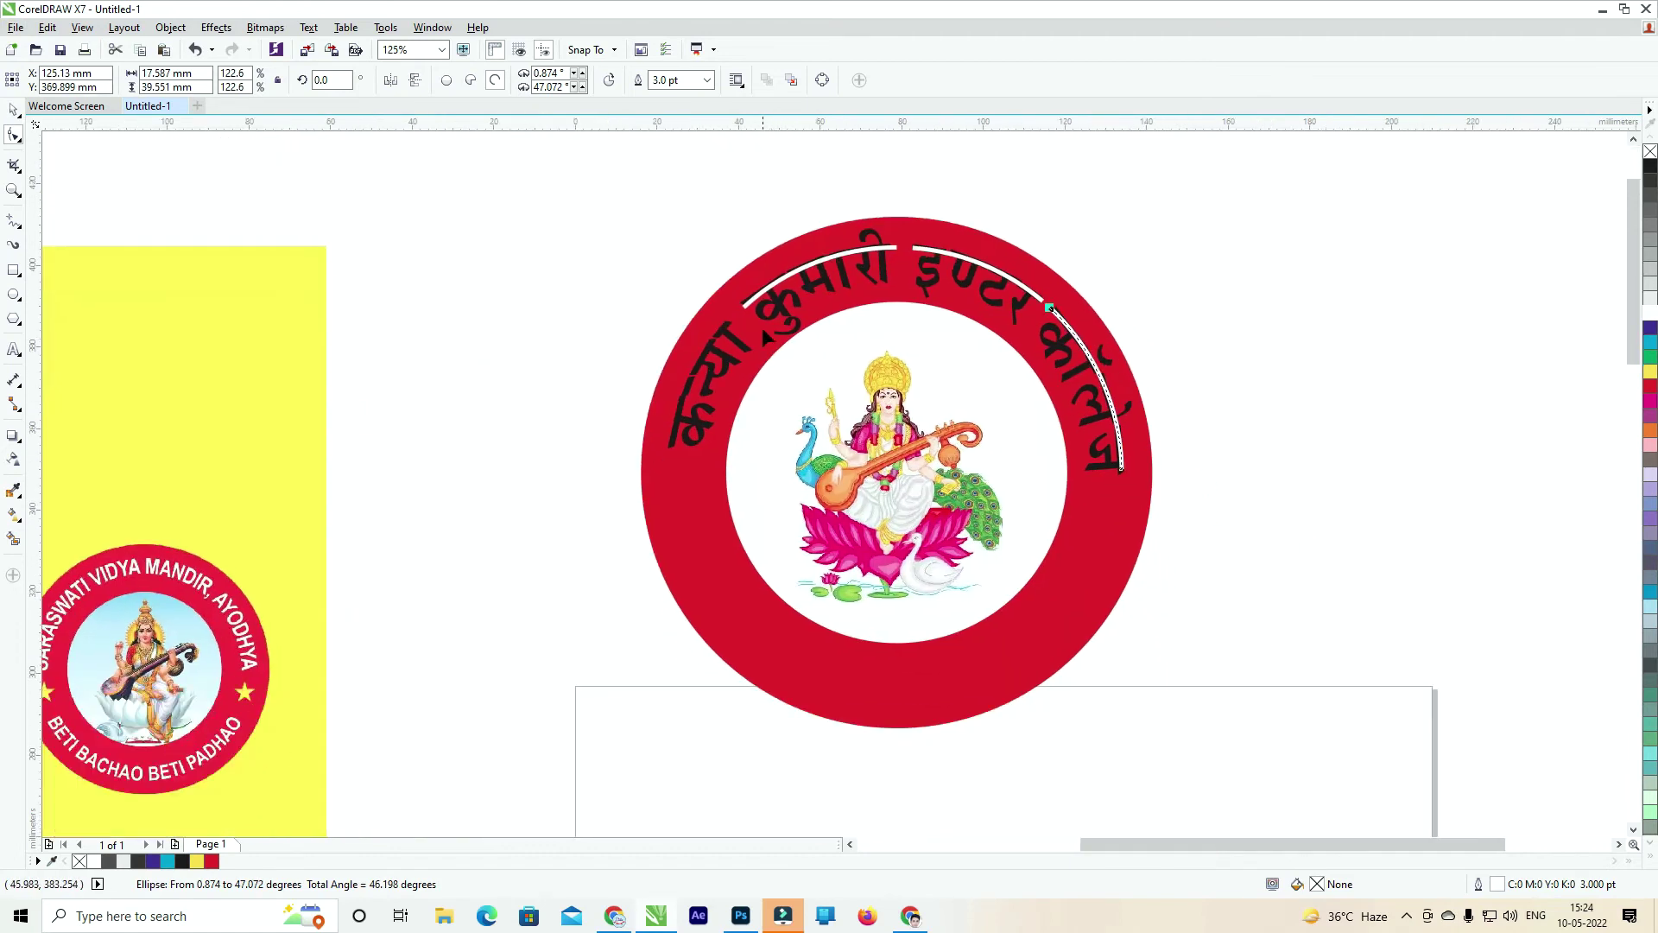
# Duplicate the कुमारी arc and reshape the copy to run from about 135.7° to 174.0° over the headline of कन्या.
pyautogui.scroll(2, 766, 337)
pyautogui.click(716, 226)
pyautogui.scroll(-2, 717, 229)
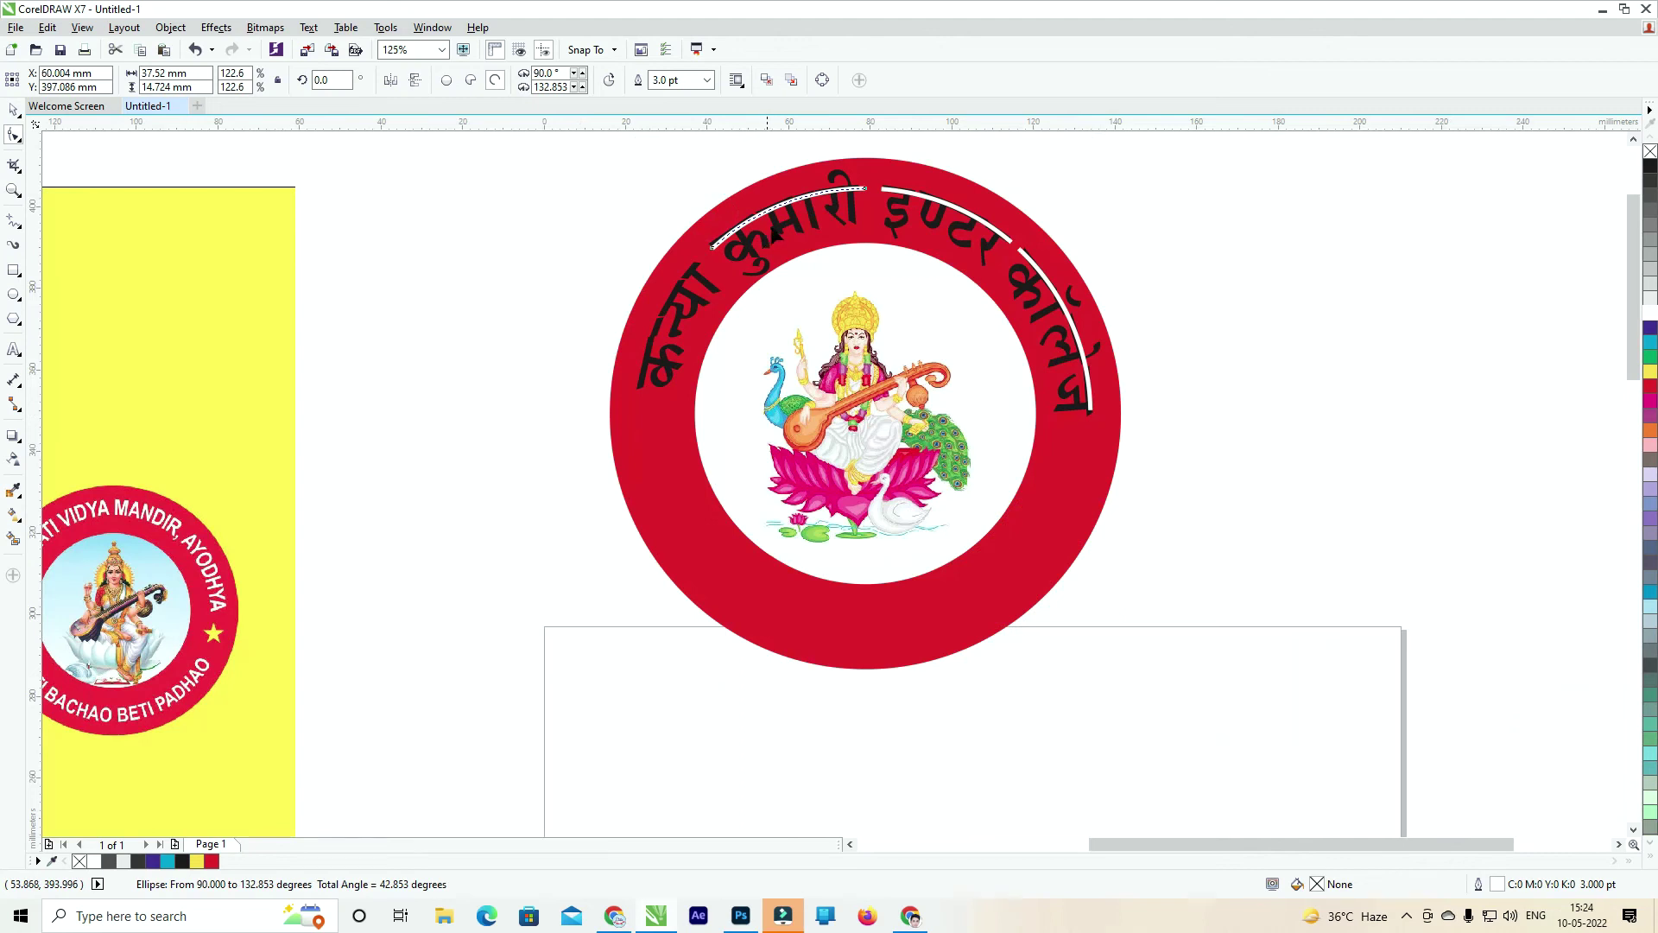
pyautogui.click(13, 110)
pyautogui.click(384, 207)
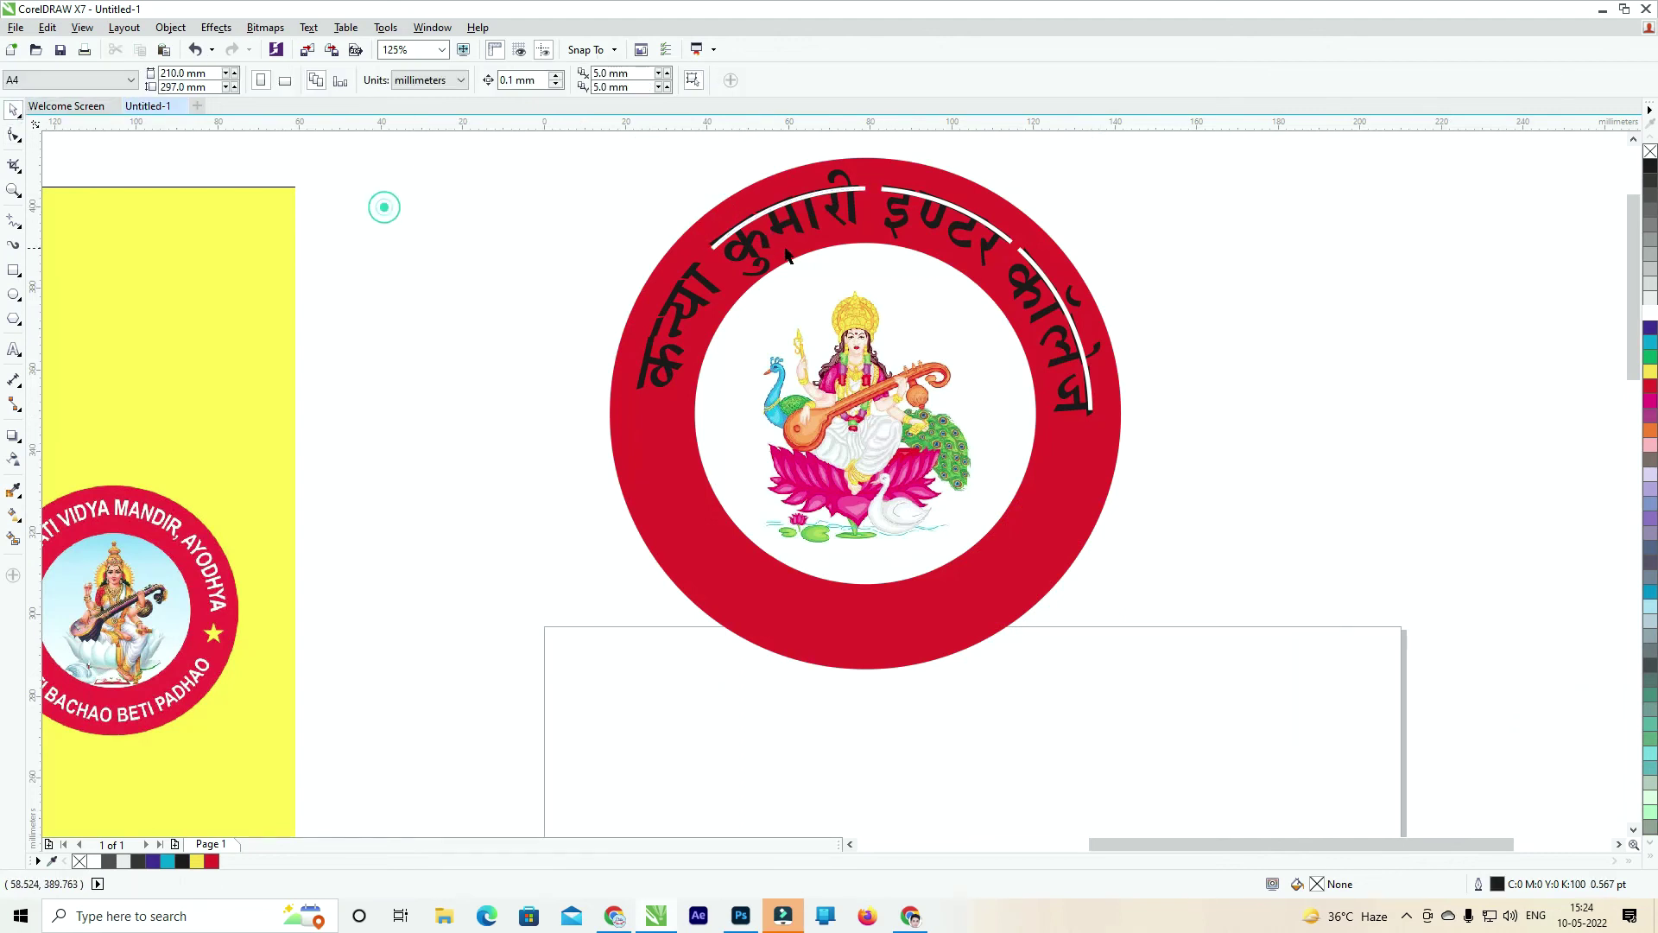
pyautogui.click(761, 212)
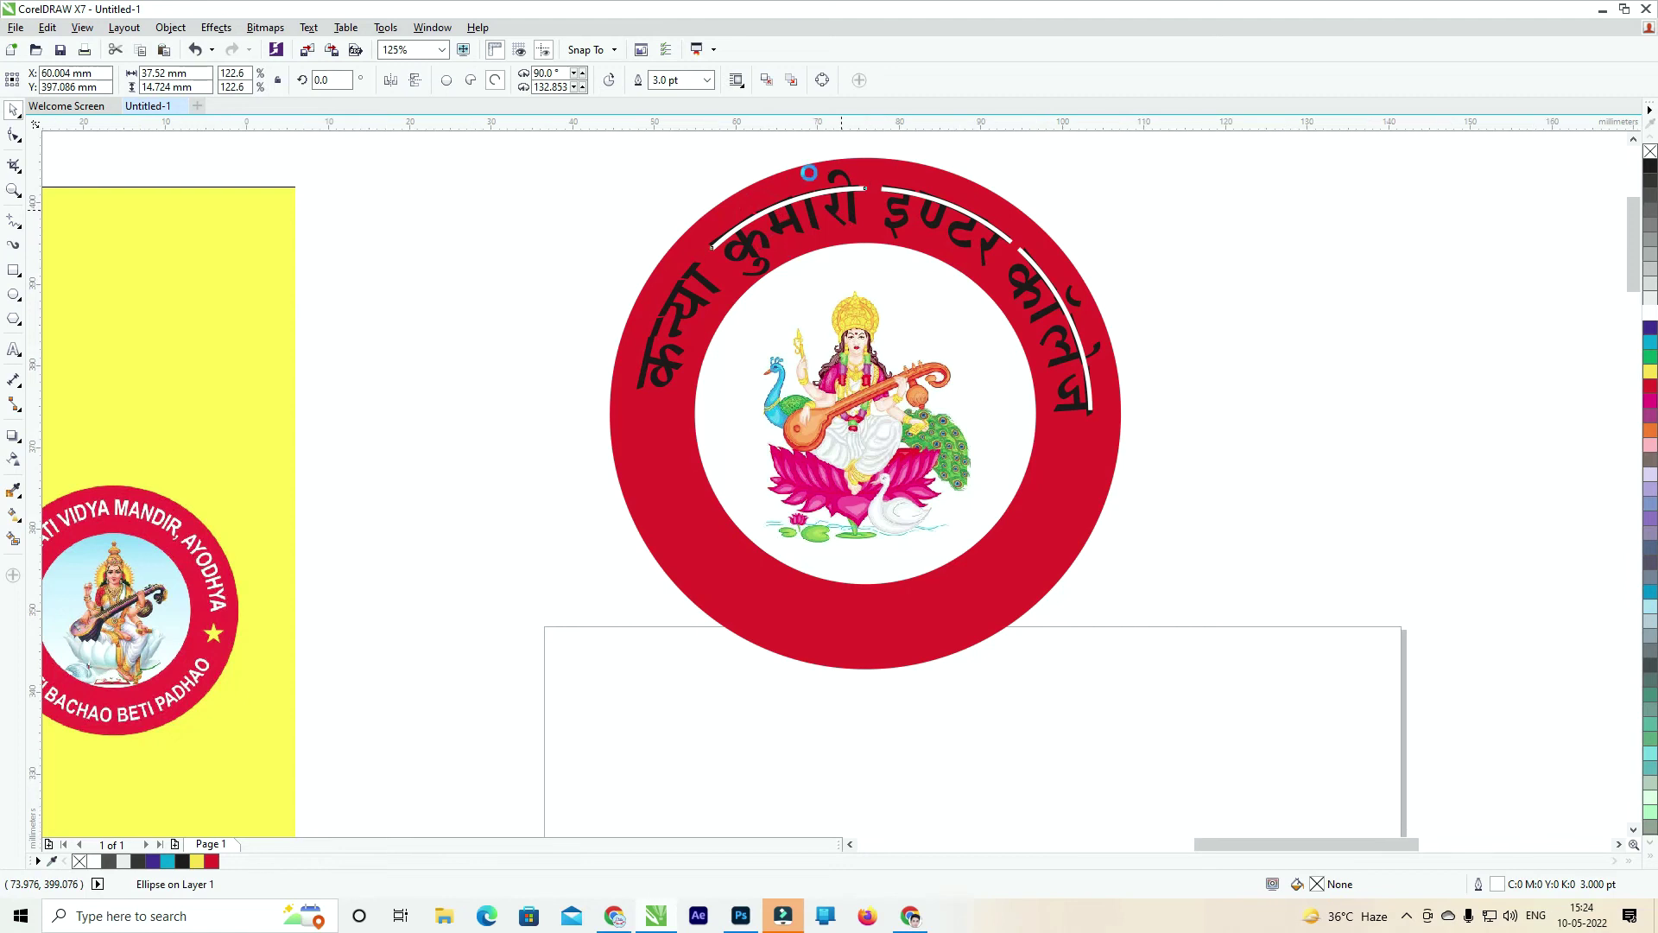
pyautogui.scroll(1, 850, 216)
pyautogui.moveTo(589, 289); pyautogui.dragTo(435, 569)
pyautogui.moveTo(568, 271); pyautogui.dragTo(566, 305)
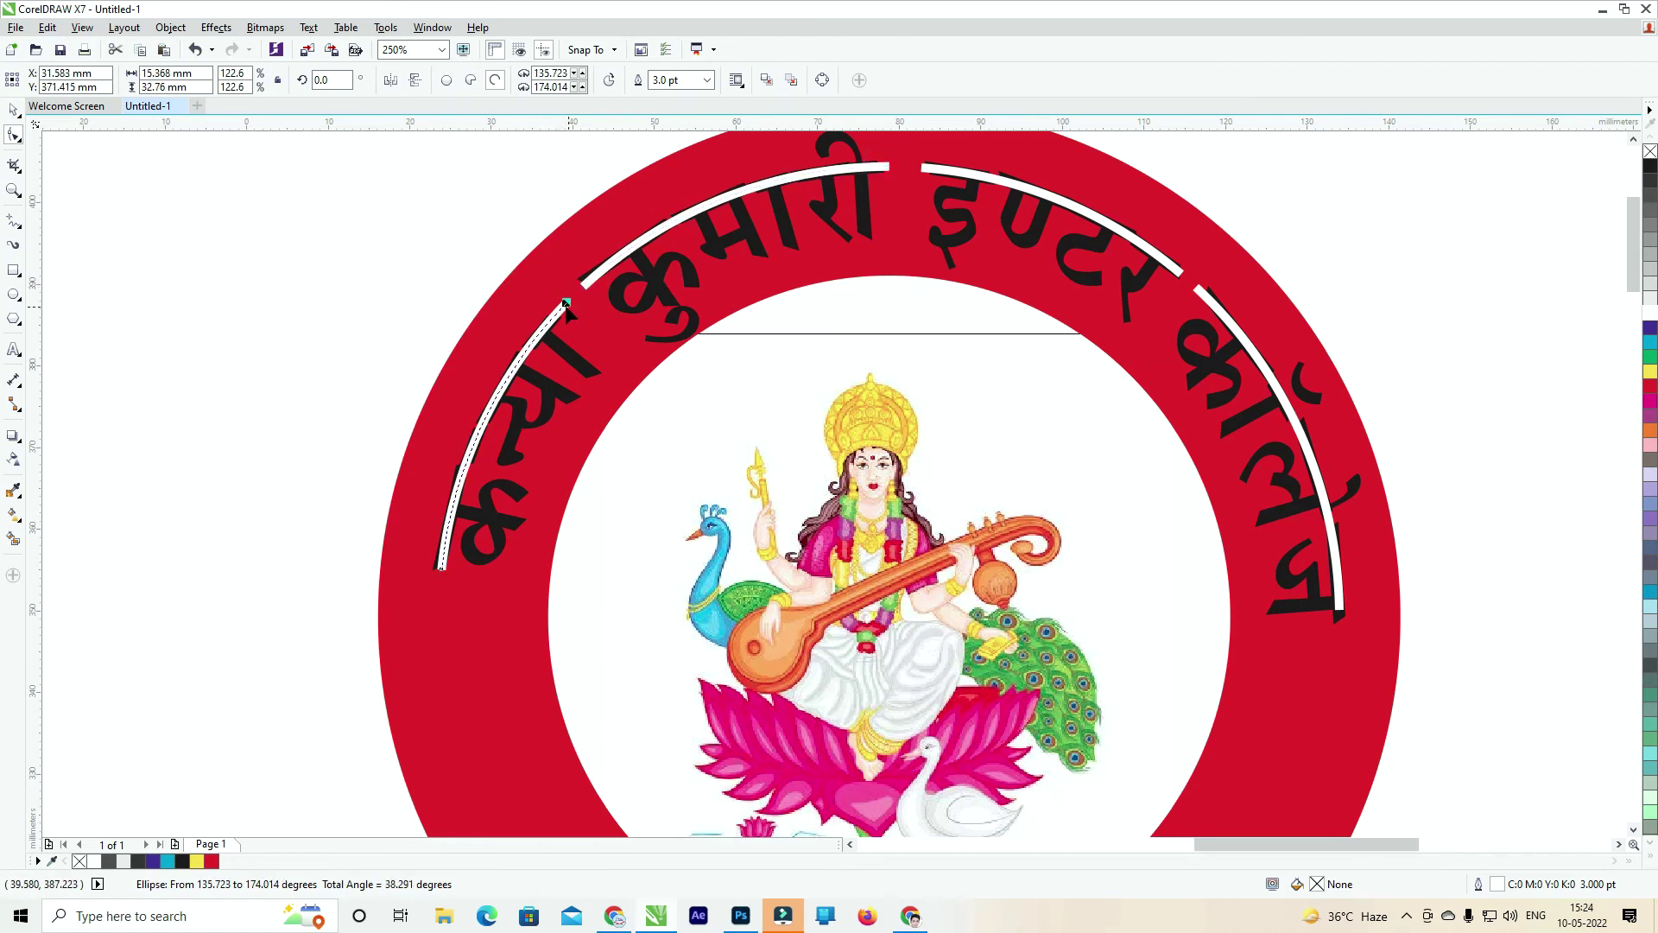
# Give the headline arc over कन्या a black fill and a black outline.
pyautogui.click(18, 115)
pyautogui.click(83, 149)
pyautogui.scroll(2, 581, 293)
pyautogui.click(492, 373)
pyautogui.scroll(-2, 496, 370)
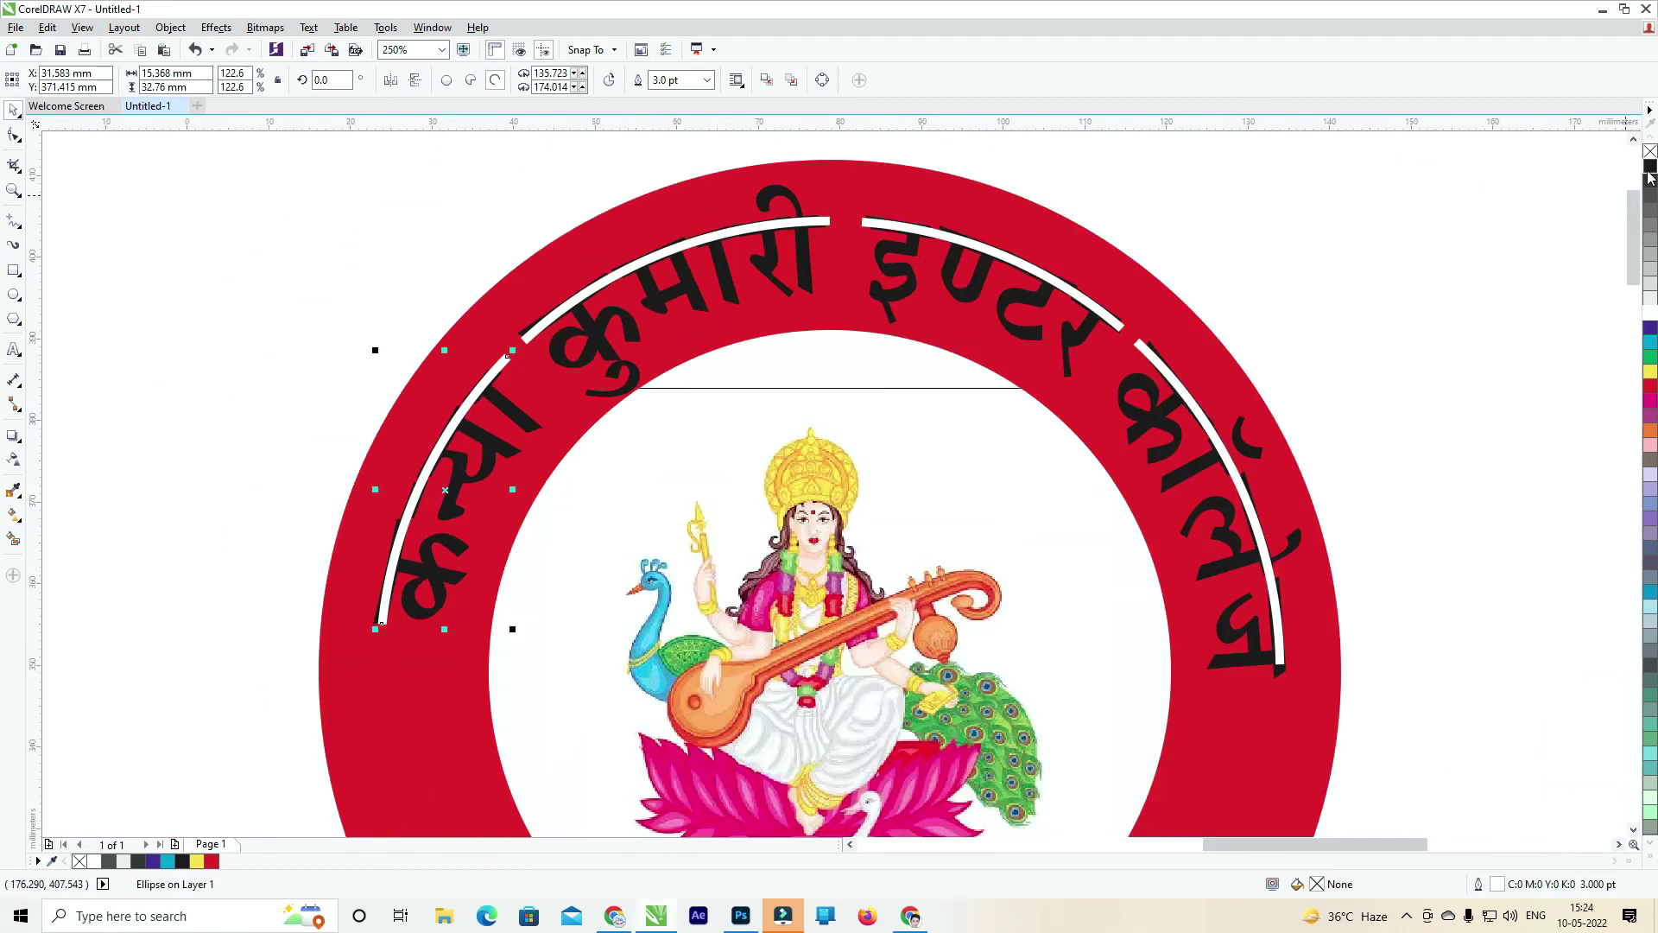
pyautogui.click(1648, 171)
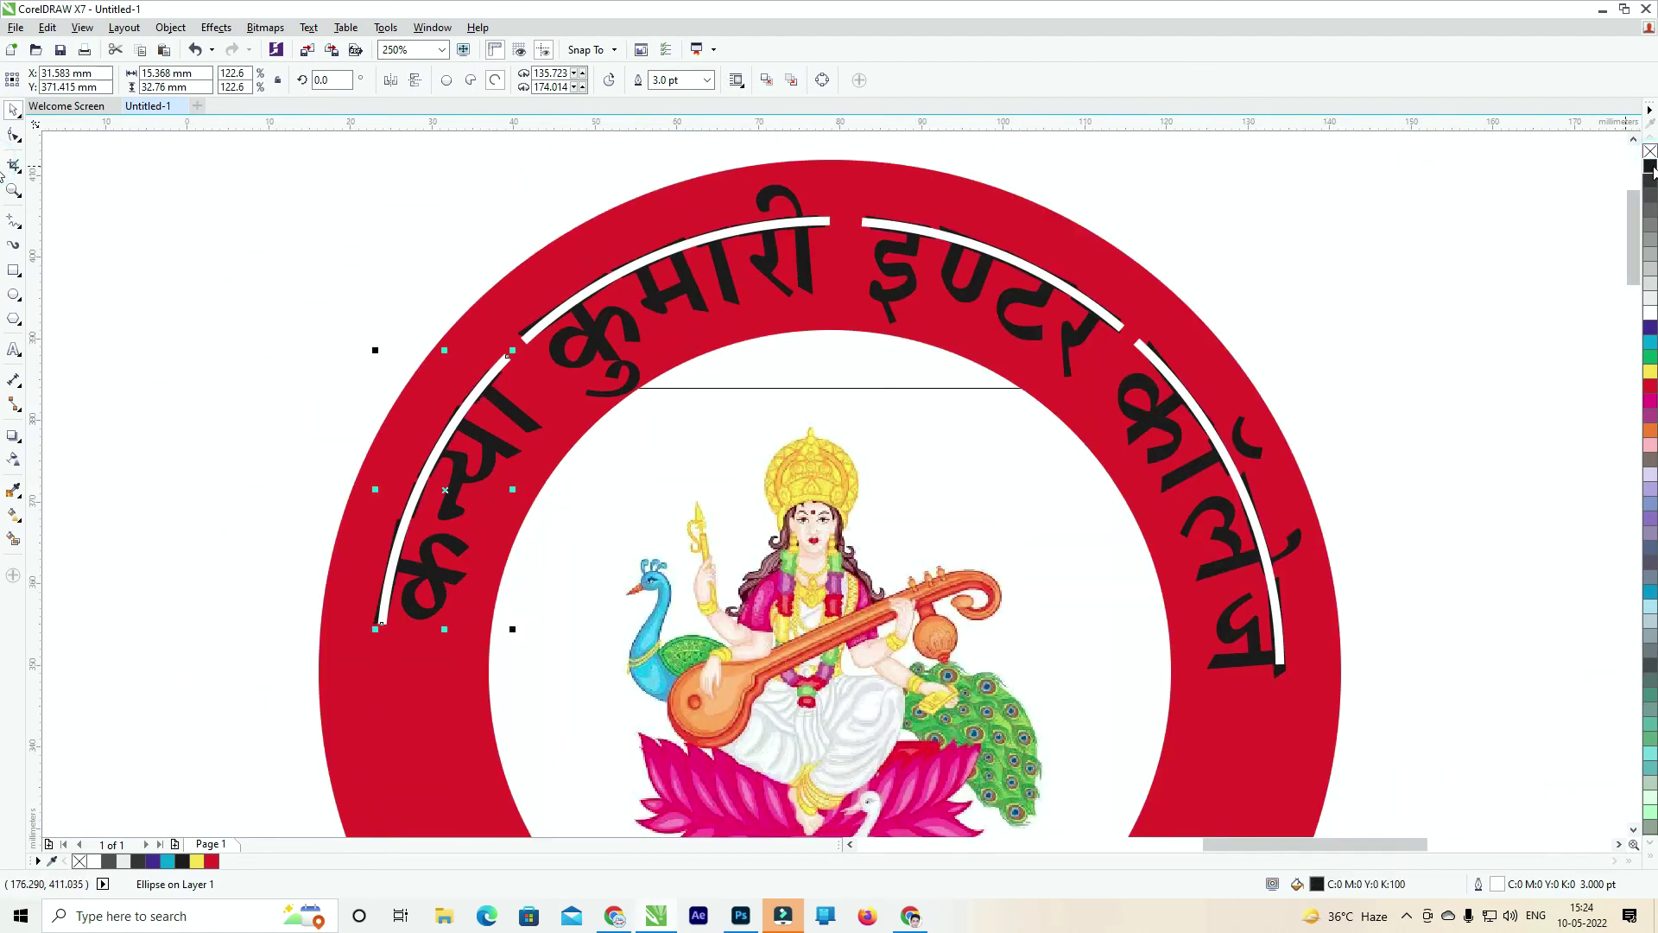
pyautogui.rightClick(1649, 169)
# Repeat the black outline colour on the arcs over कुमारी, इण्टर and कॉलेज.
pyautogui.click(774, 222)
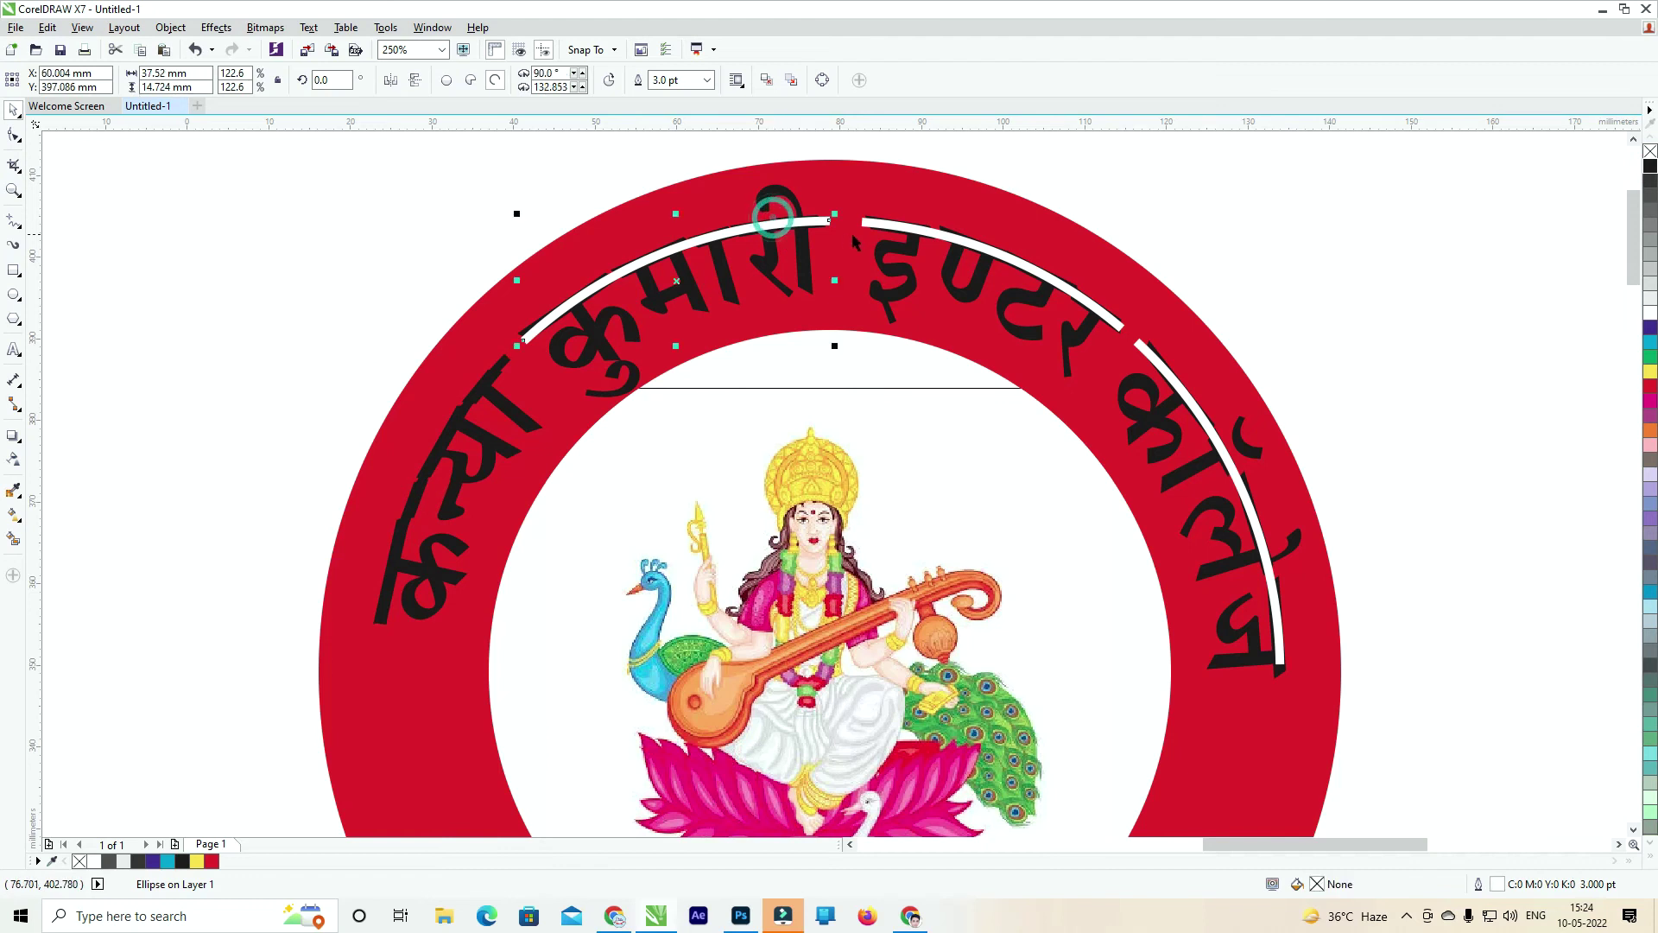
pyautogui.hotkey('ctrl', 'r')
pyautogui.click(974, 250)
pyautogui.hotkey('ctrl', 'r')
pyautogui.click(1182, 384)
pyautogui.hotkey('ctrl', 'r')
# Thicken the outlines of all four headline arcs together, trying 4 pt and 5 pt before settling on 6 pt.
pyautogui.keyDown('shift'); pyautogui.click(1066, 287); pyautogui.keyUp('shift')
pyautogui.keyDown('shift'); pyautogui.click(696, 240); pyautogui.keyUp('shift')
pyautogui.keyDown('shift'); pyautogui.click(473, 395); pyautogui.keyUp('shift')
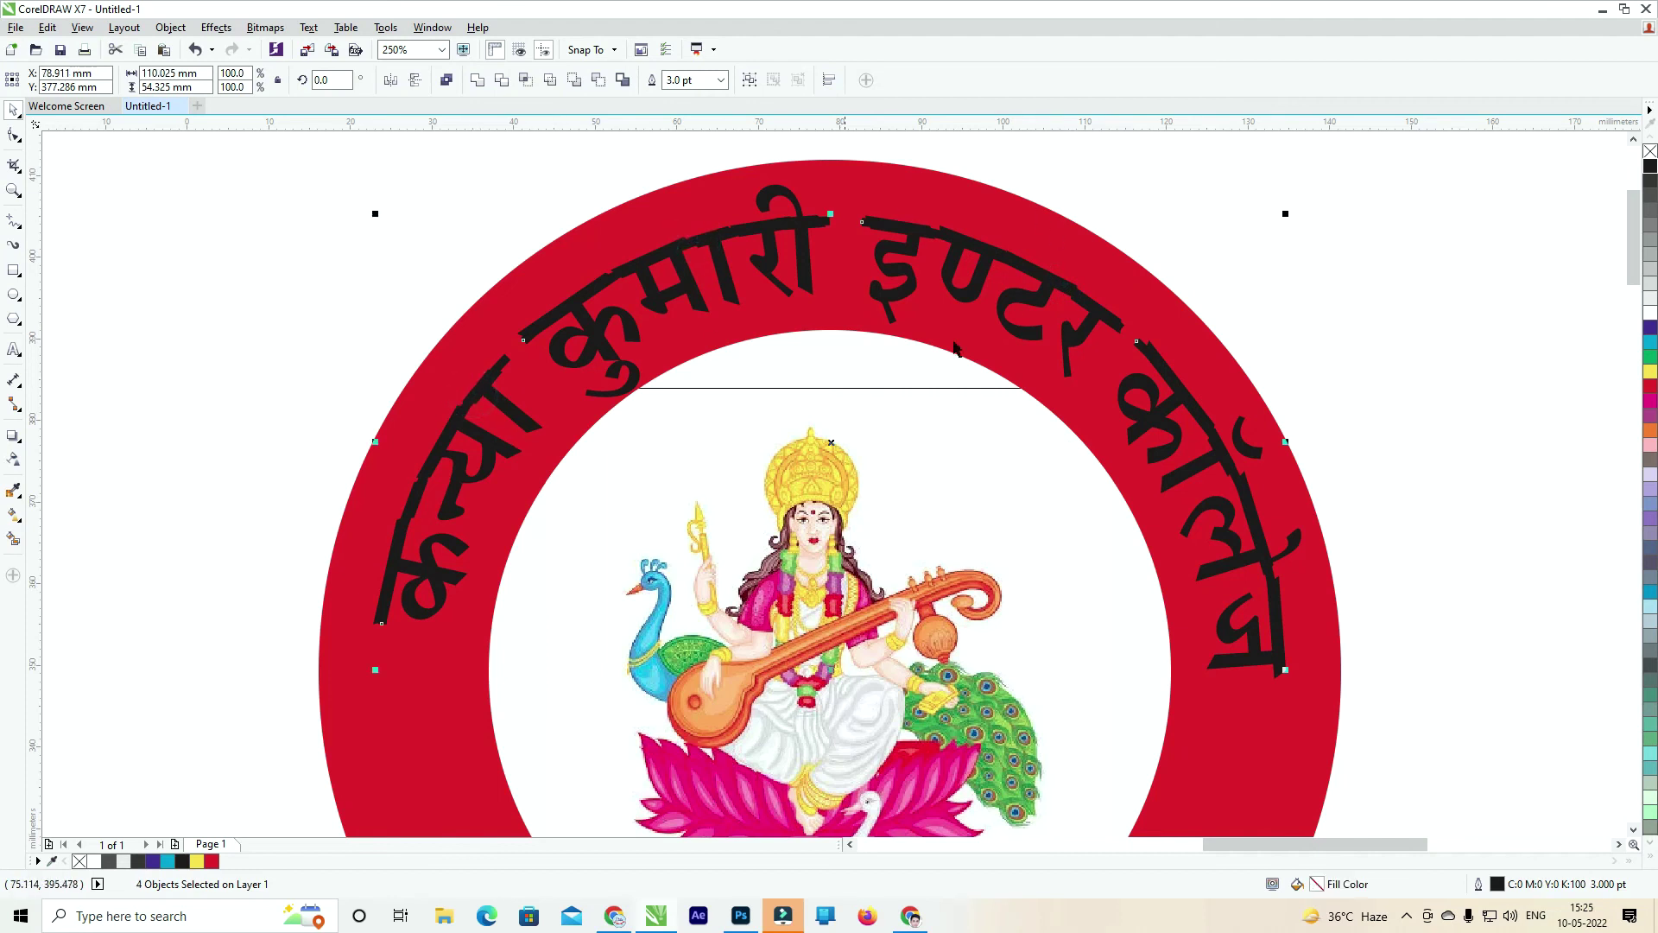
pyautogui.press('F12')
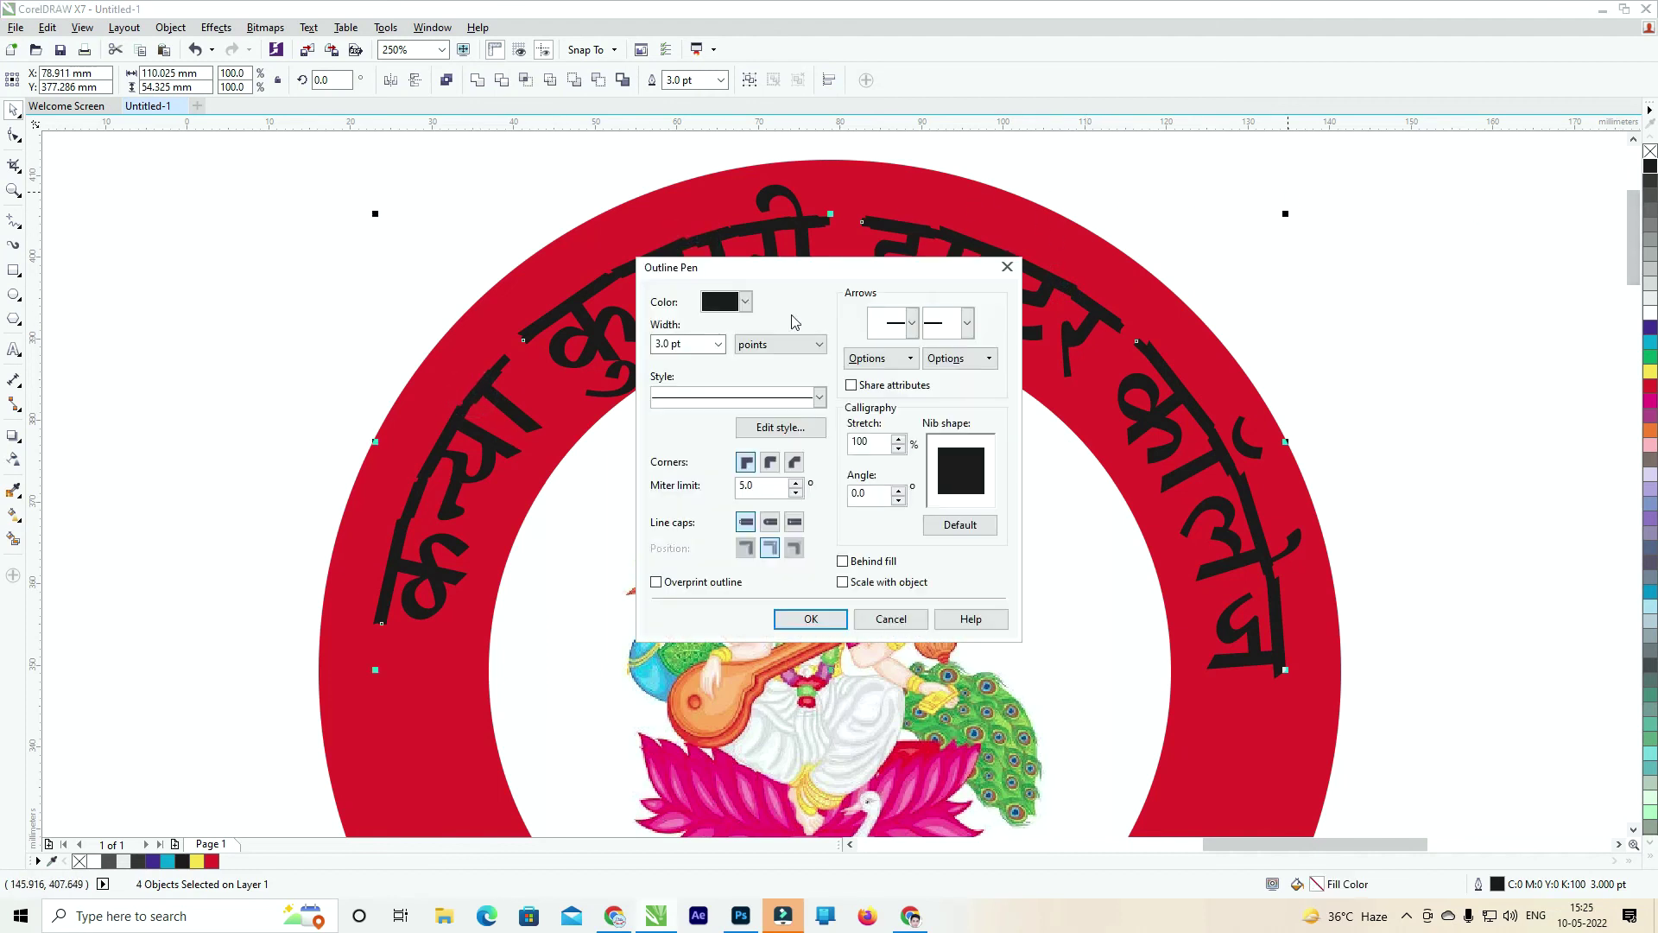
pyautogui.press('Return')
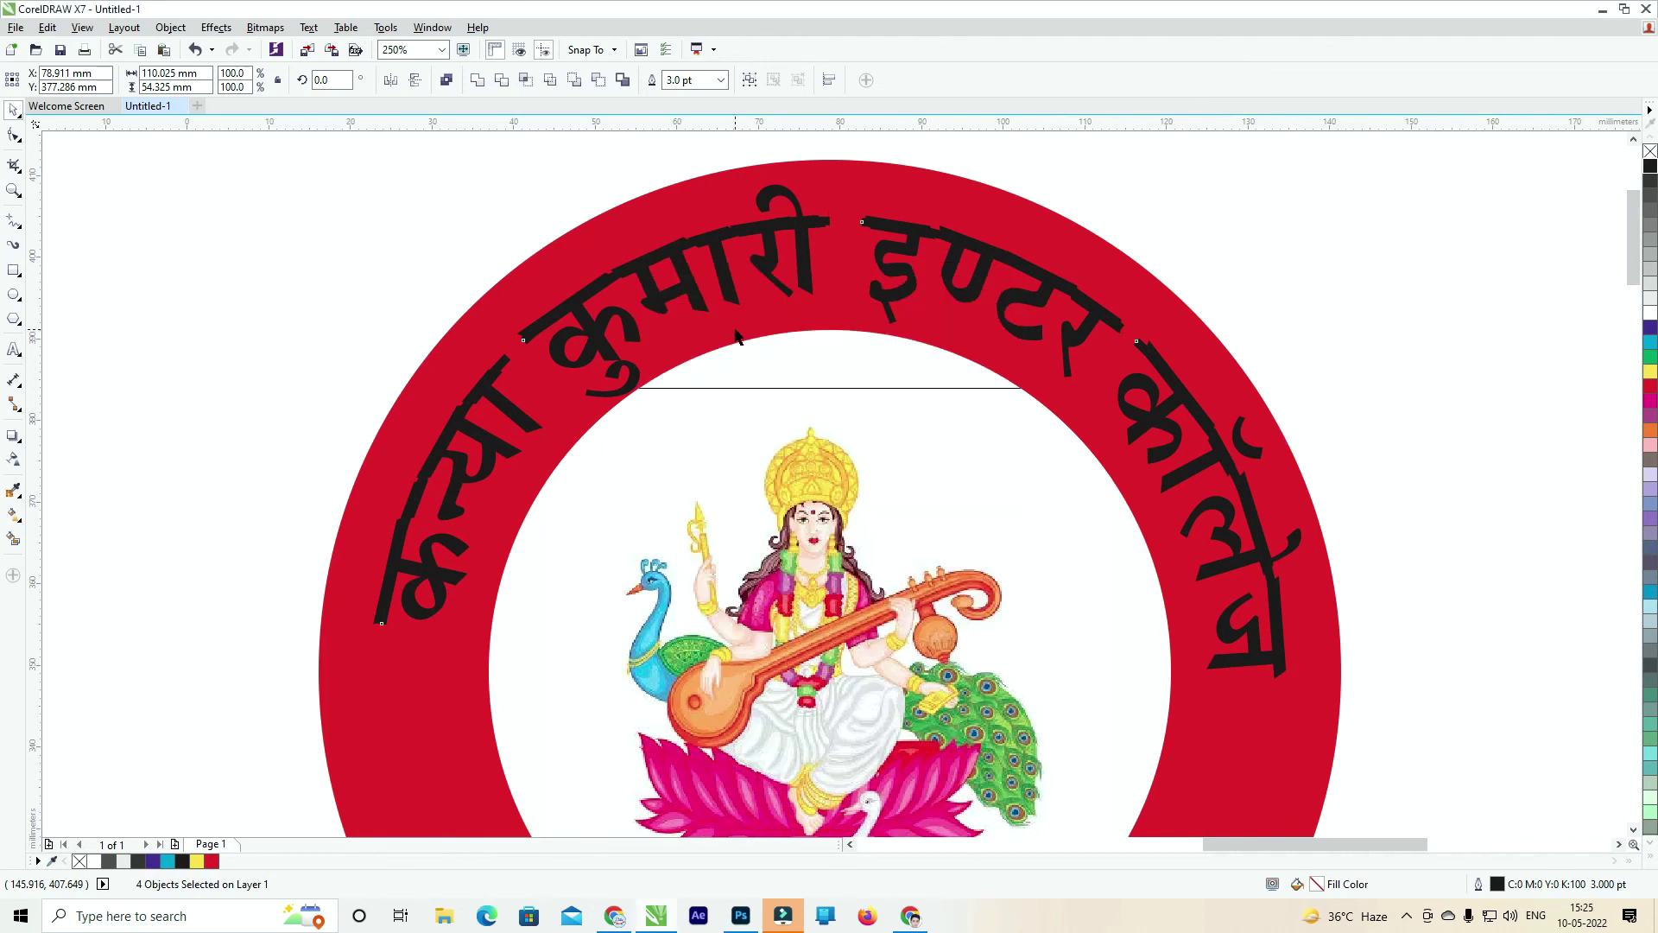
pyautogui.press('F12')
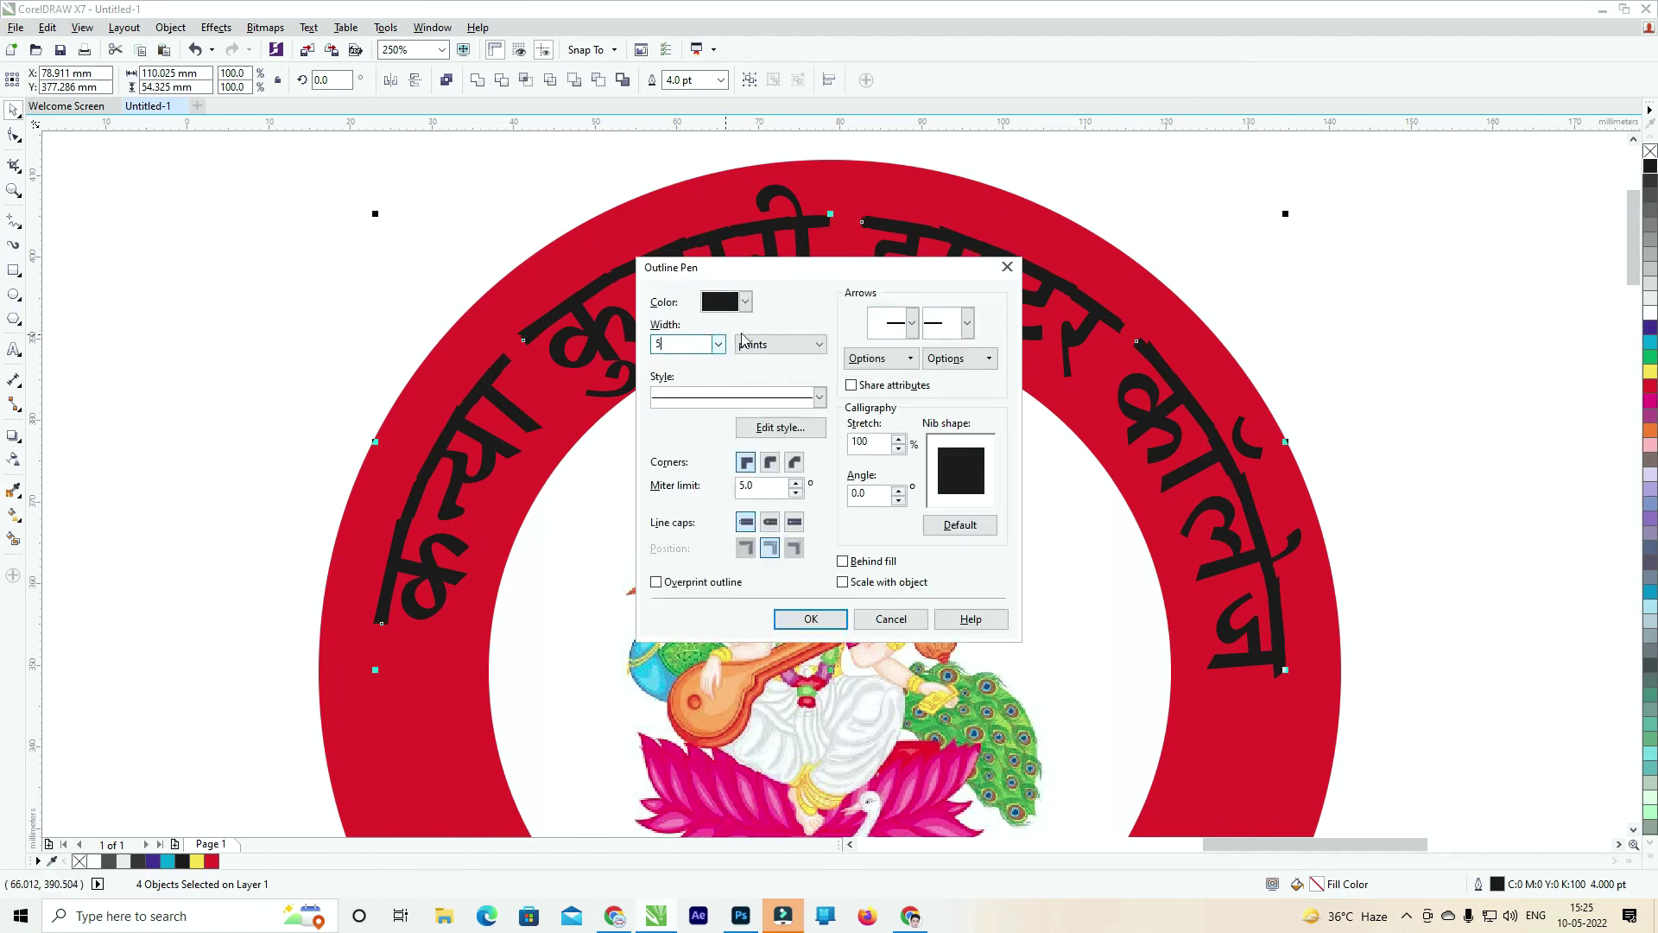
pyautogui.press('Return')
pyautogui.press('F12')
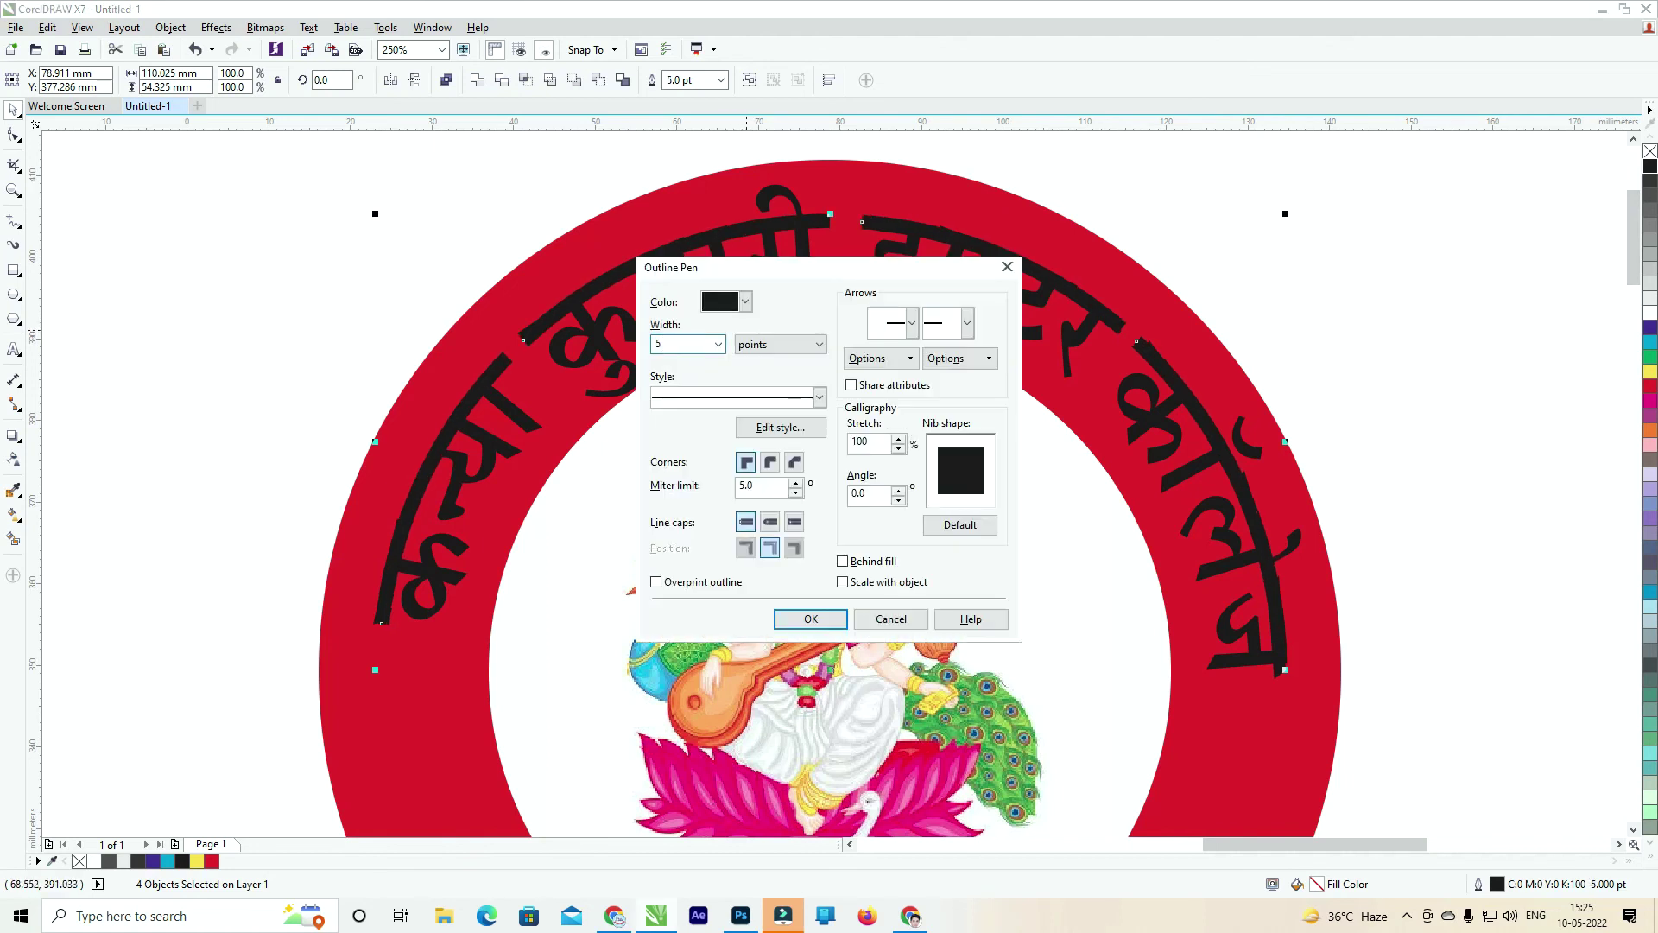
pyautogui.press('Return')
pyautogui.press('F12')
pyautogui.press('Return')
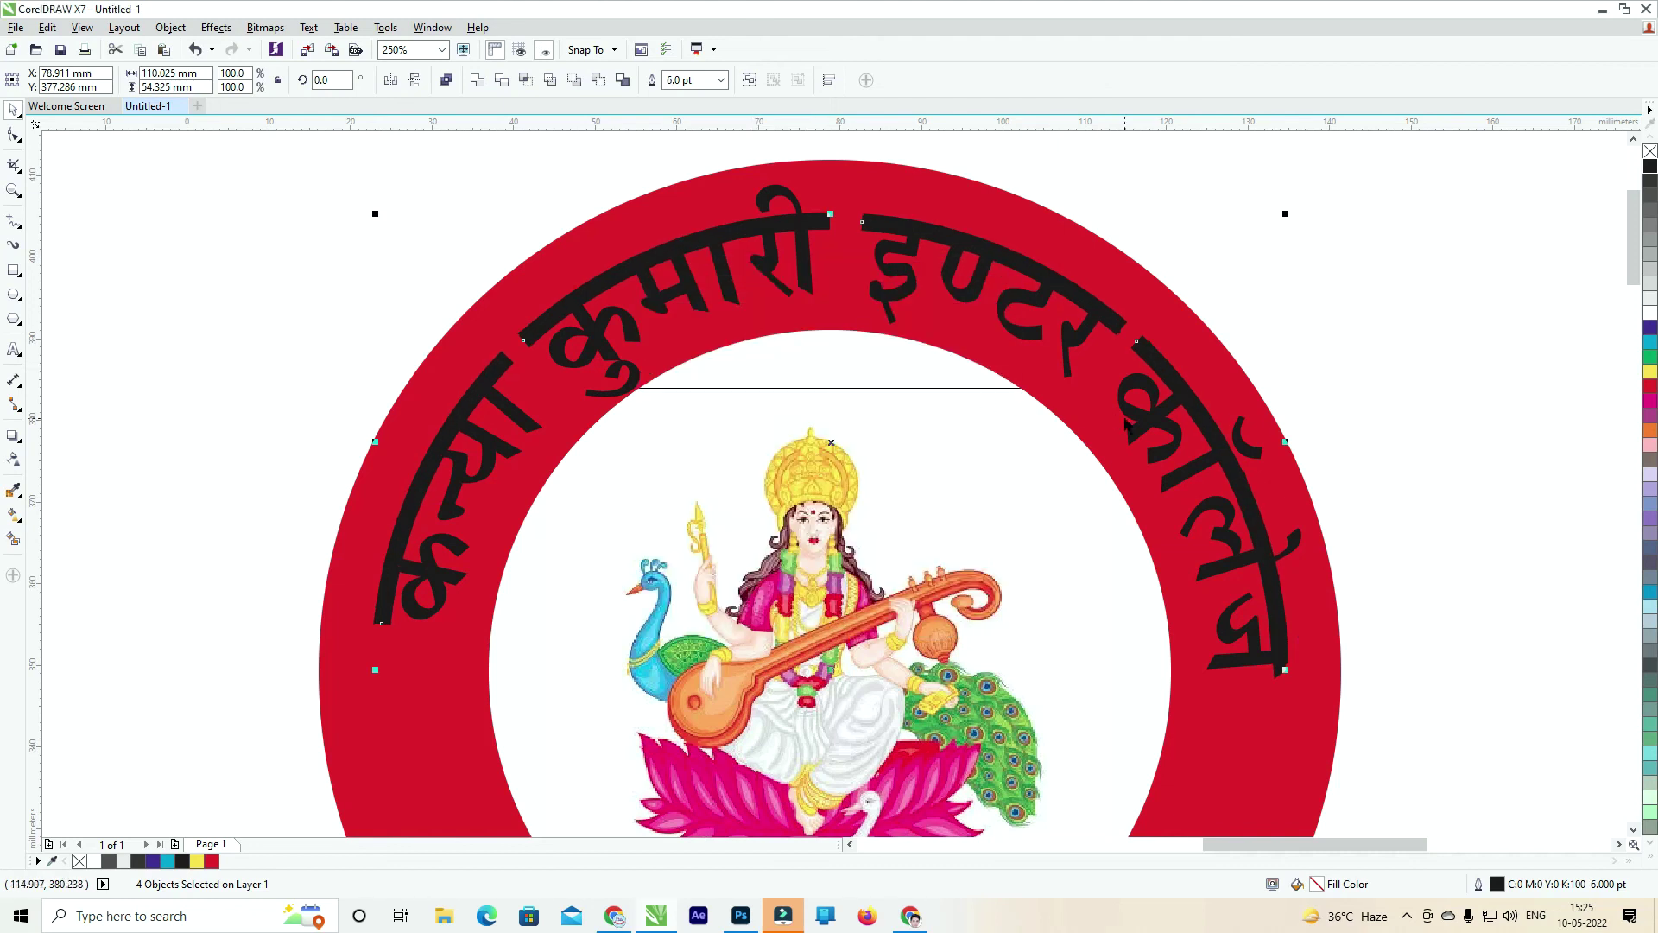
pyautogui.scroll(-2, 1127, 426)
pyautogui.click(1309, 361)
pyautogui.moveTo(1402, 653); pyautogui.dragTo(574, 252)
pyautogui.moveTo(1393, 237); pyautogui.dragTo(565, 608)
pyautogui.click(1649, 320)
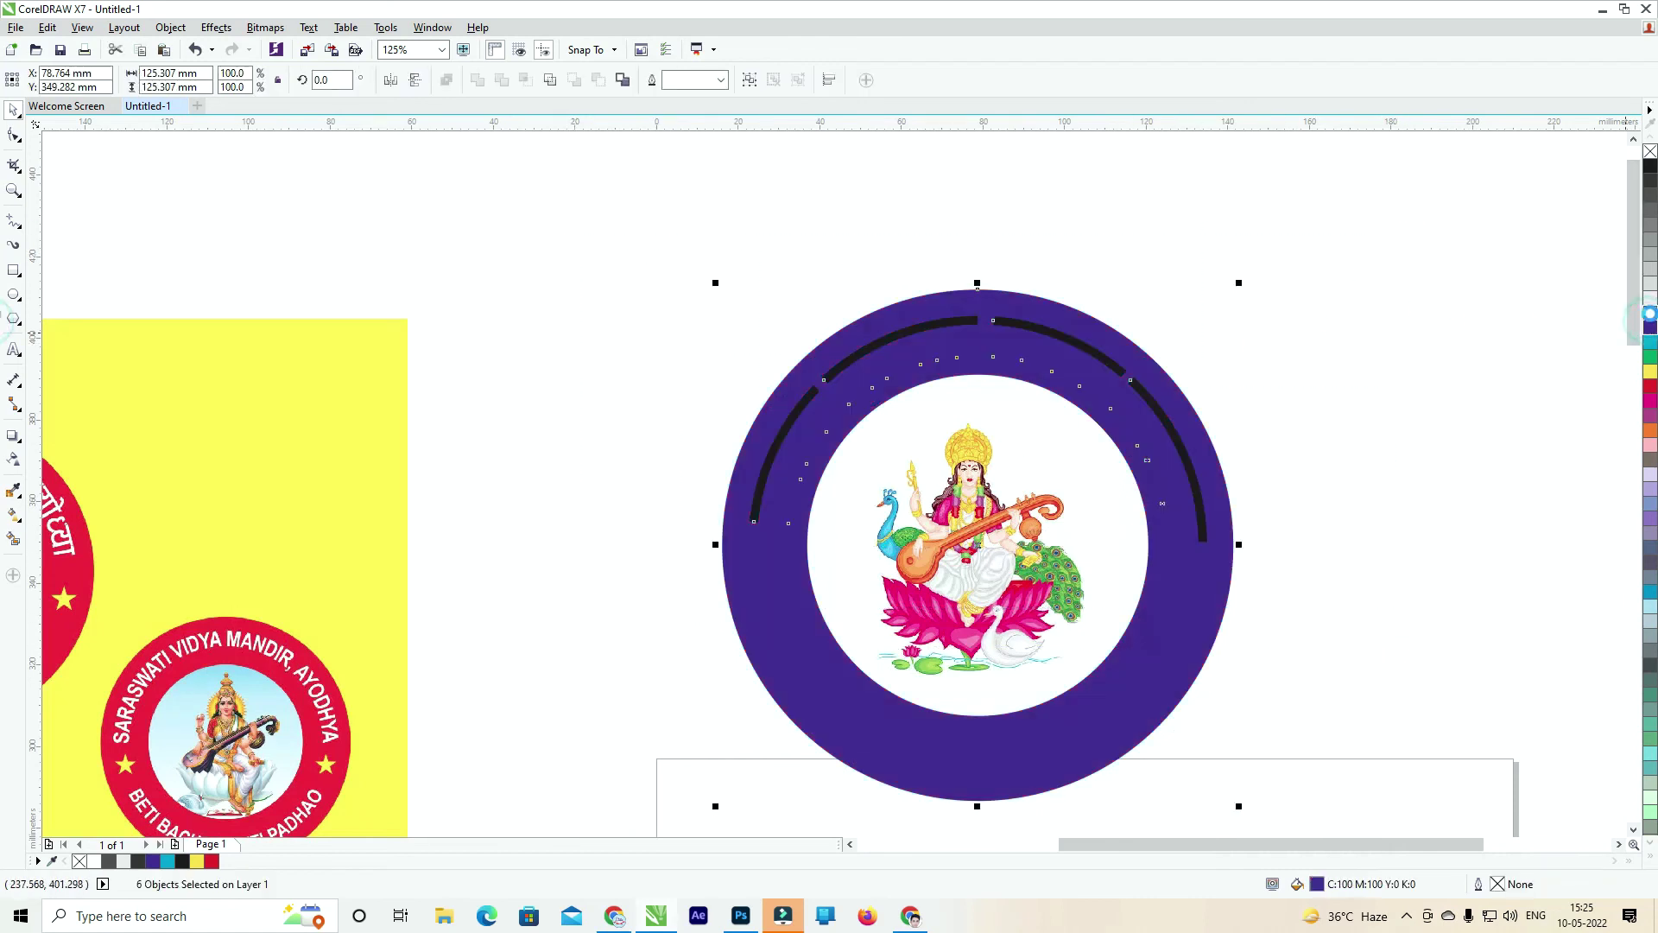
pyautogui.hotkey('ctrl', 'z')
pyautogui.click(1307, 354)
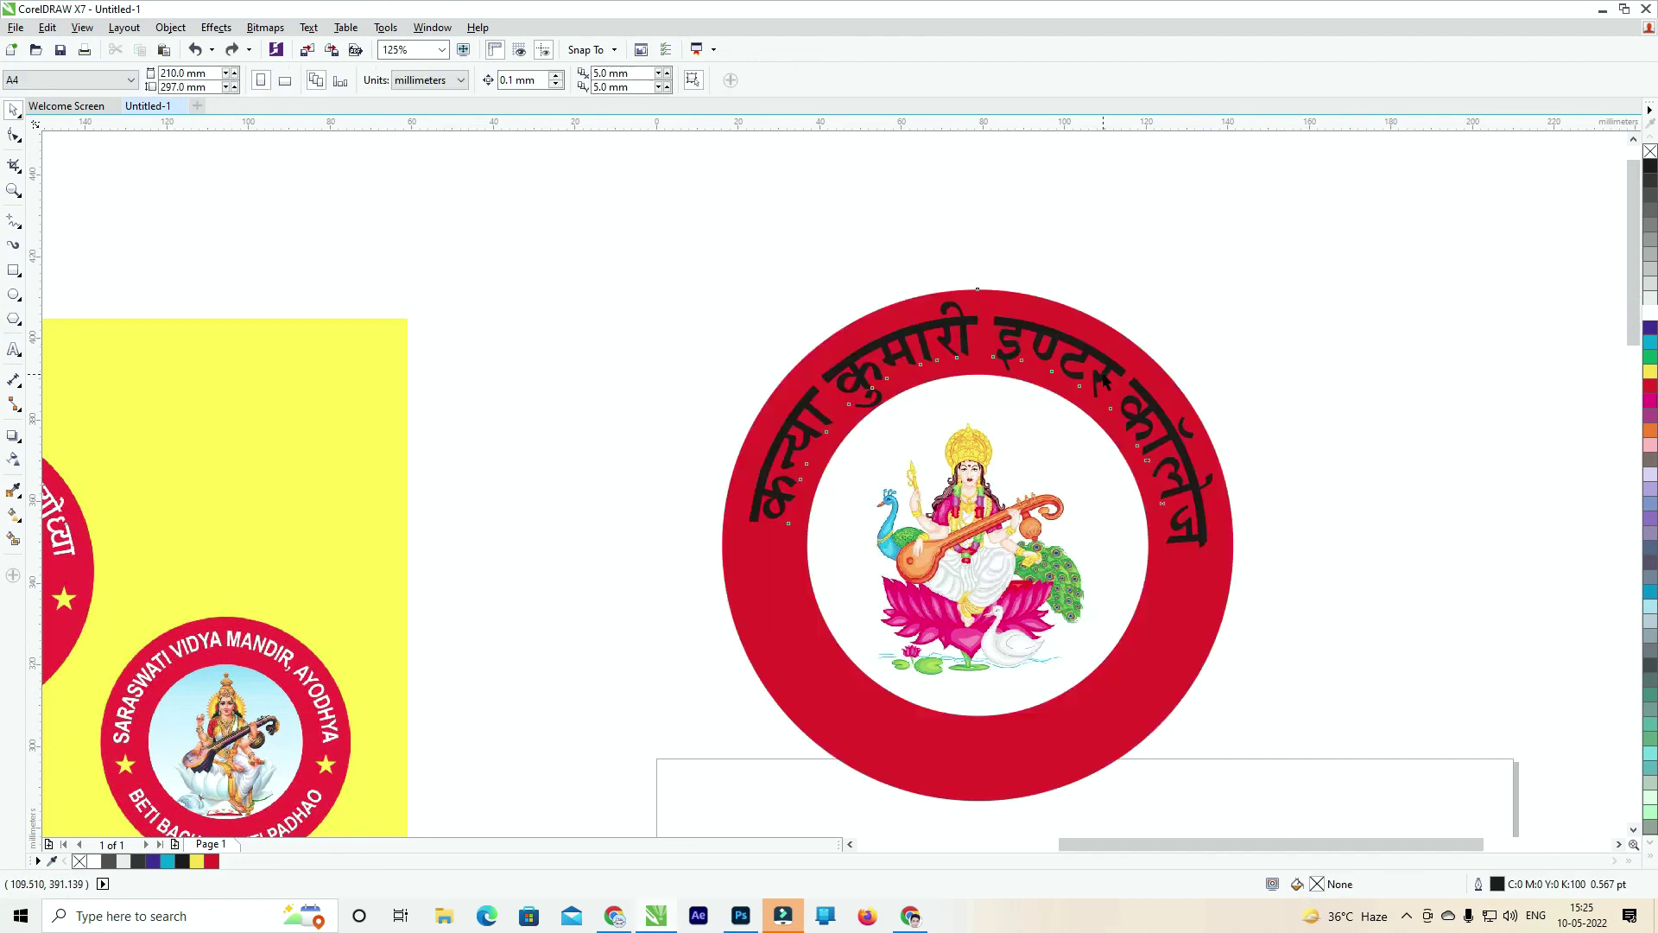
# Break the curved कन्या कुमारी इण्टर कॉलेज text apart from its circular path.
pyautogui.click(1102, 381)
pyautogui.click(1293, 324)
pyautogui.click(1101, 373)
pyautogui.click(1101, 373)
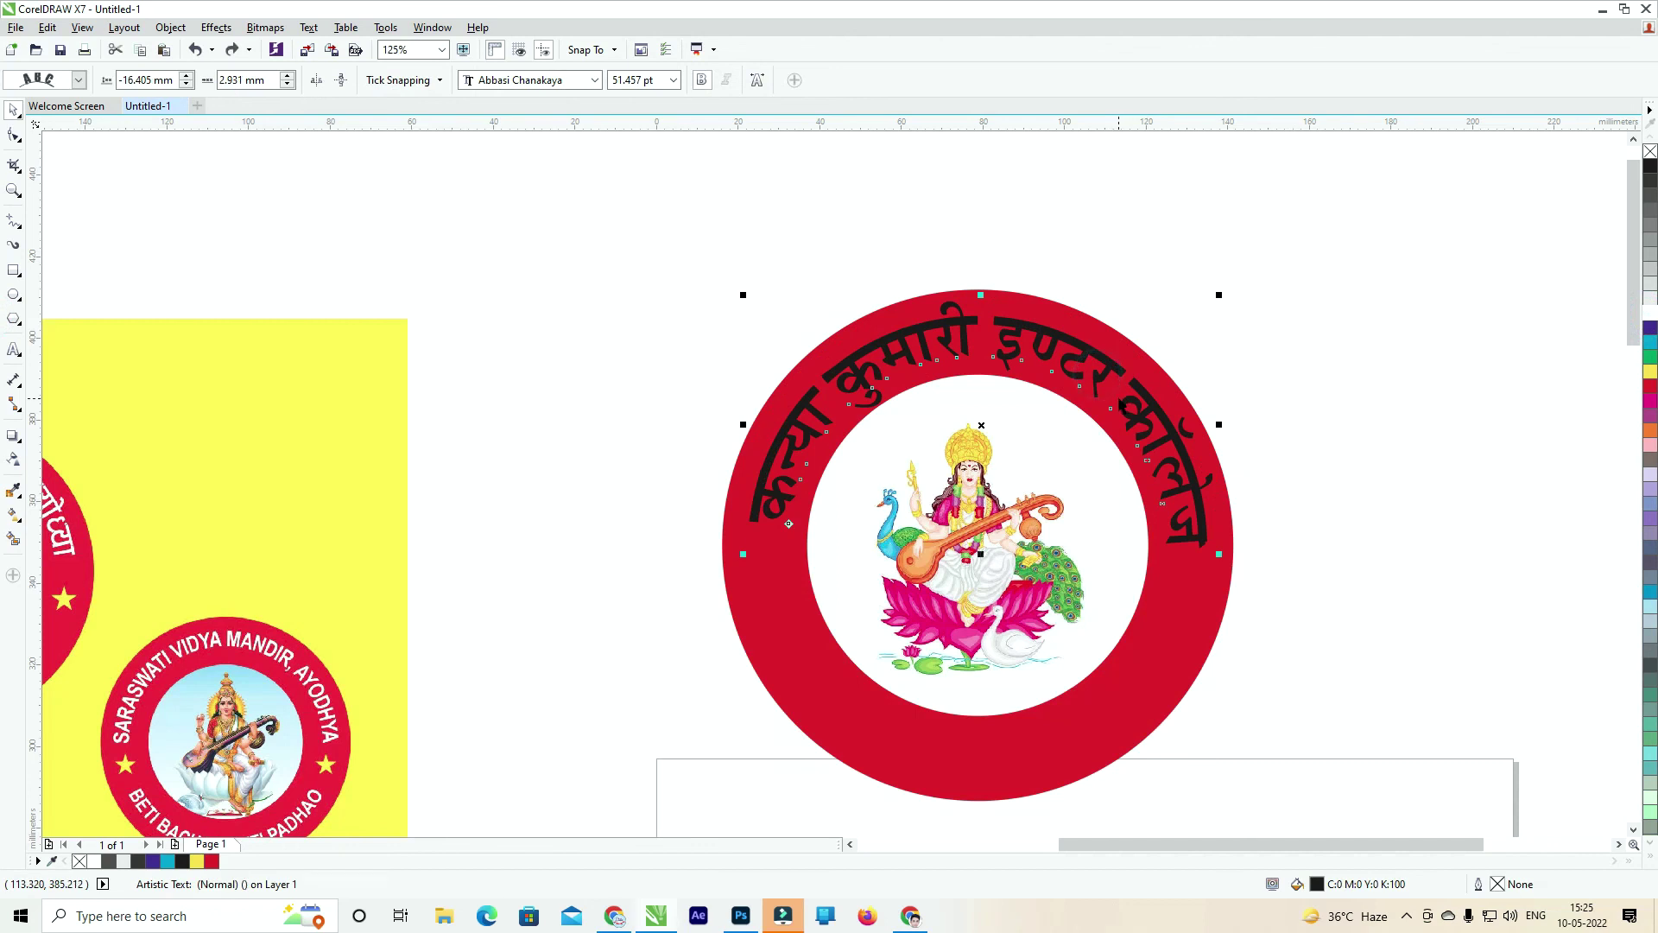
pyautogui.scroll(1, 1119, 399)
pyautogui.click(1342, 372)
pyautogui.click(1258, 409)
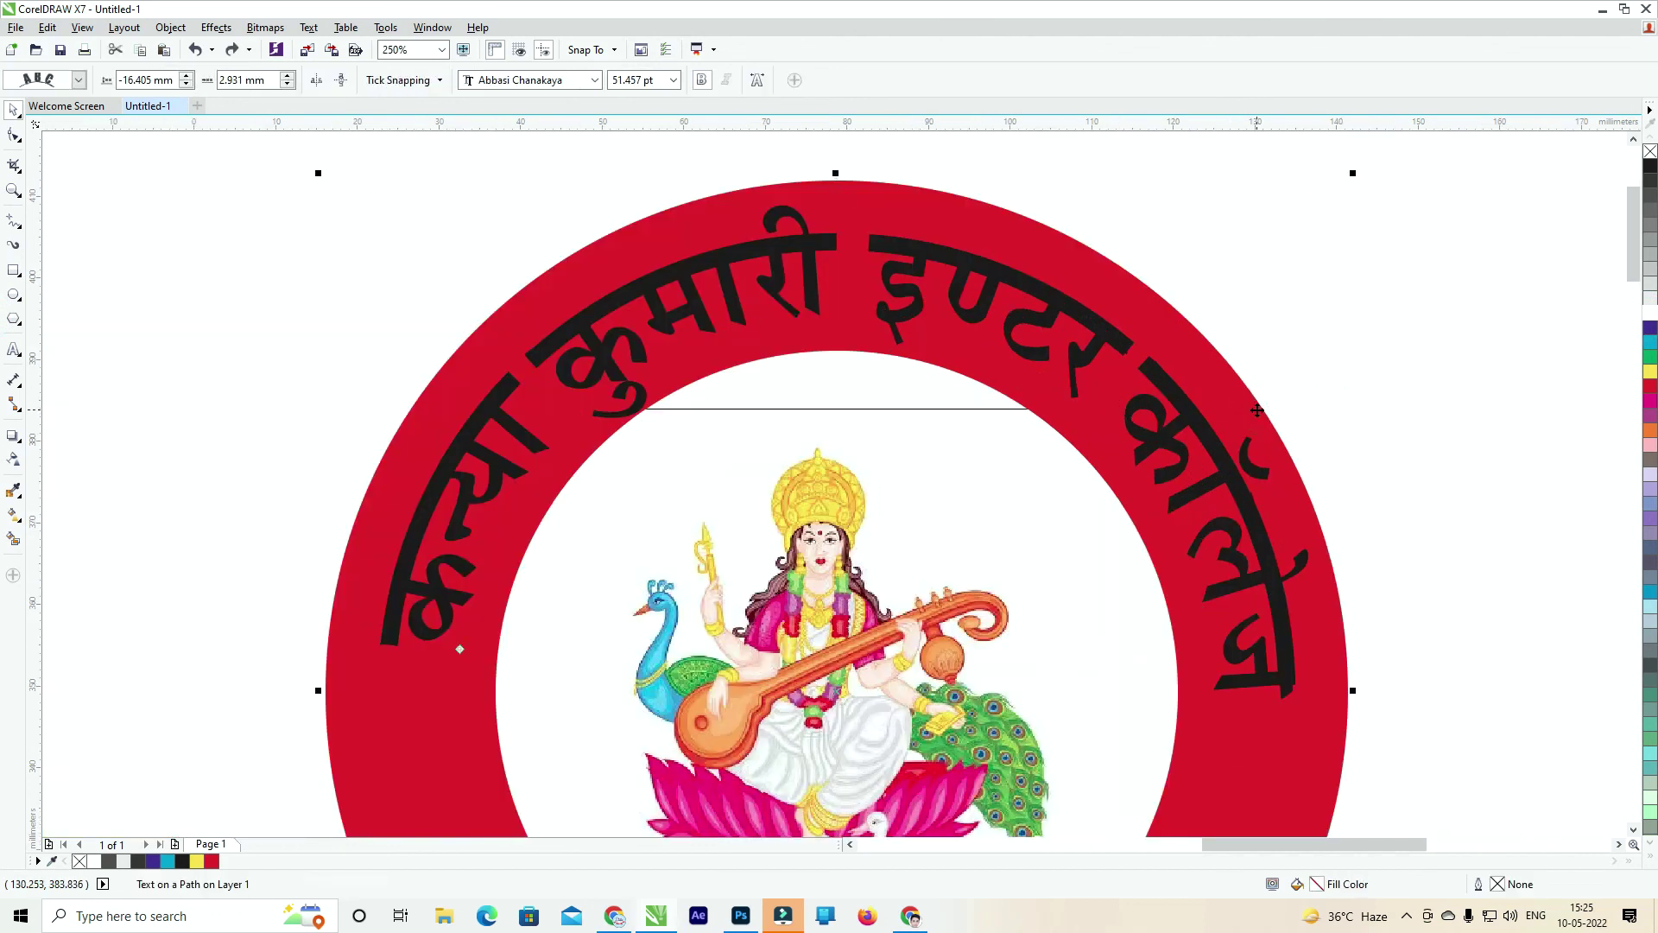
pyautogui.hotkey('ctrl', 'k')
# Fill the separated curved text with white, keeping it in its place on the red ring.
pyautogui.click(1362, 316)
pyautogui.moveTo(1088, 352); pyautogui.dragTo(1096, 377)
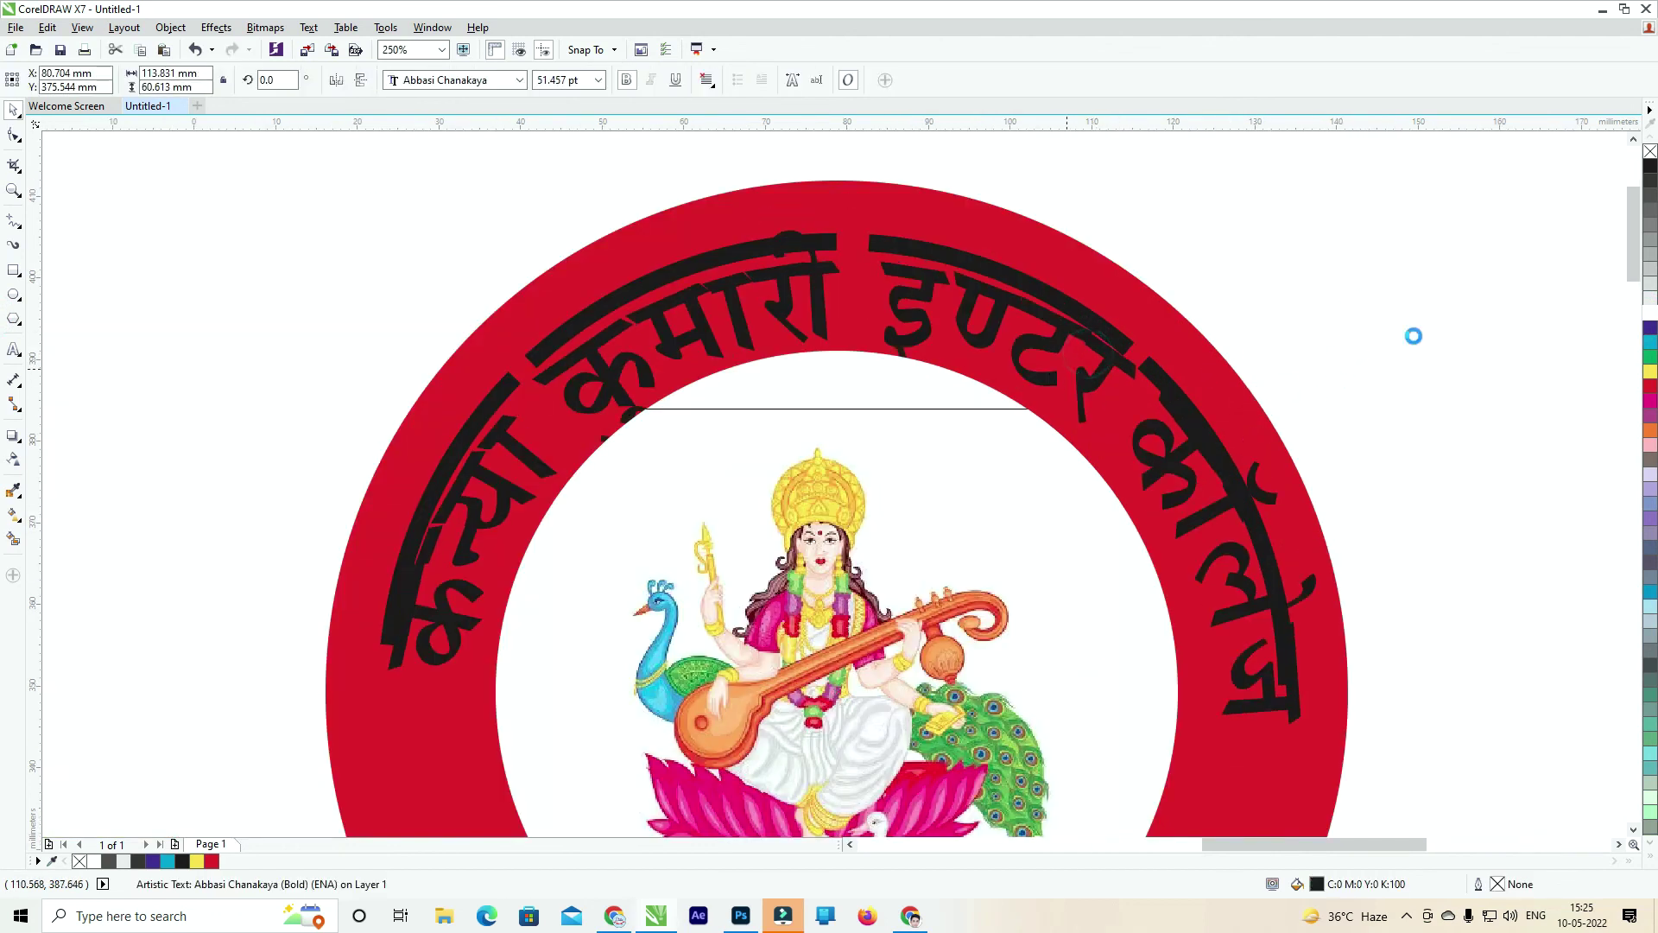
pyautogui.click(1649, 311)
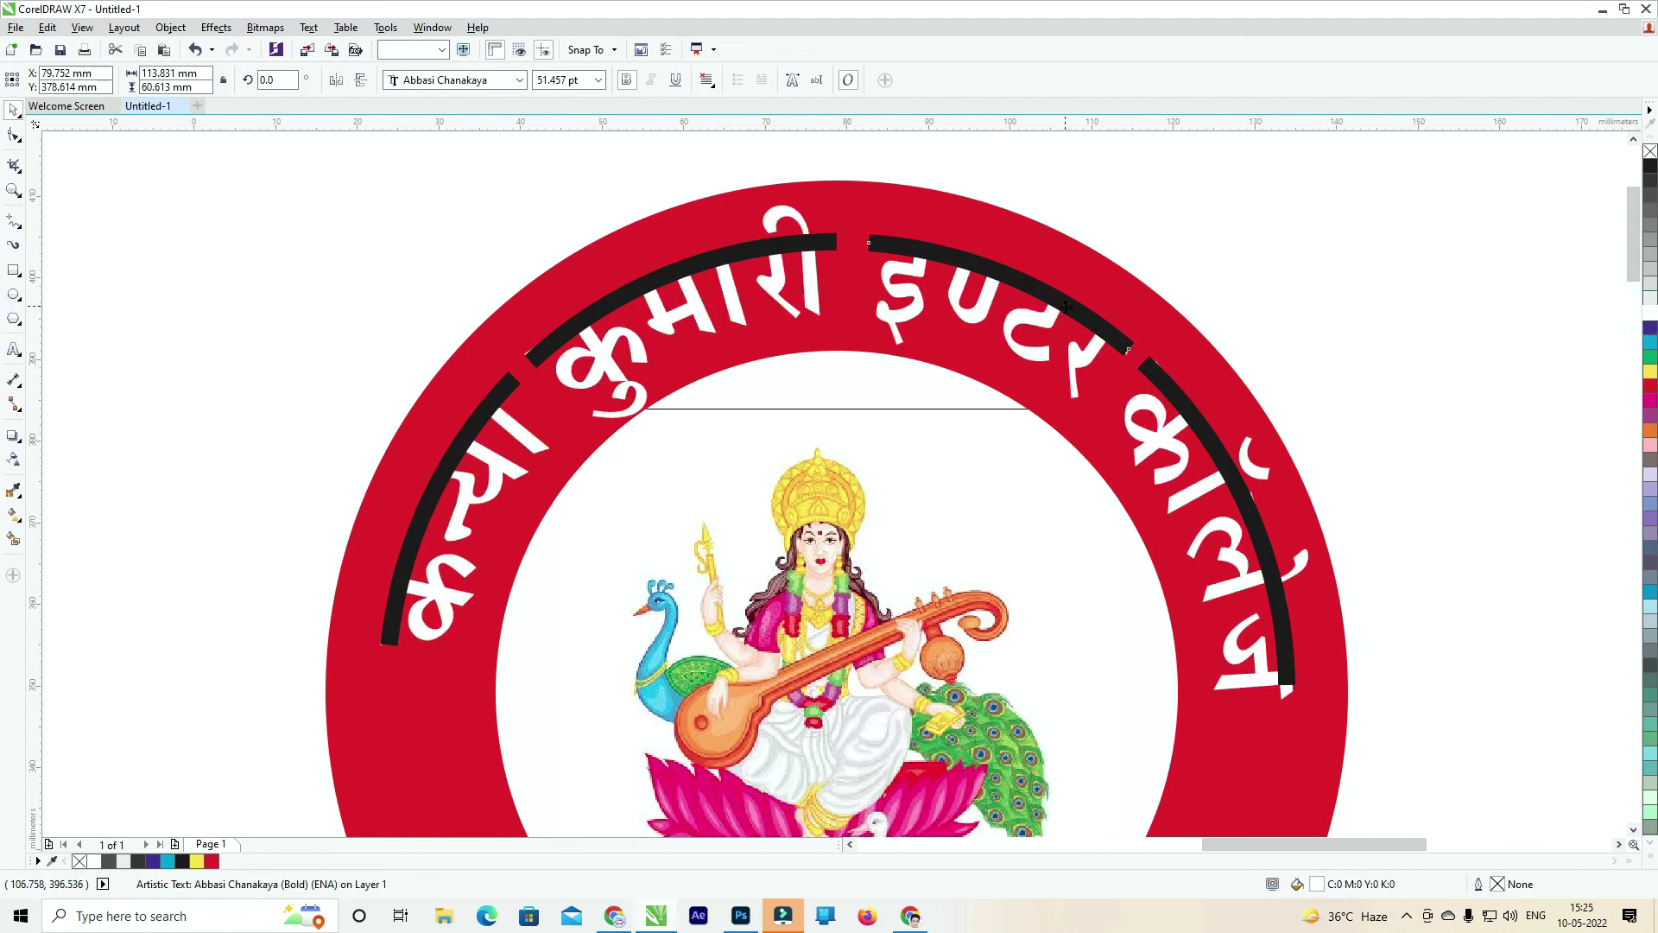
# Recolour the outlines of the four headline arcs from black to white to match the text.
pyautogui.click(1066, 307)
pyautogui.press('Delete')
pyautogui.click(1187, 421)
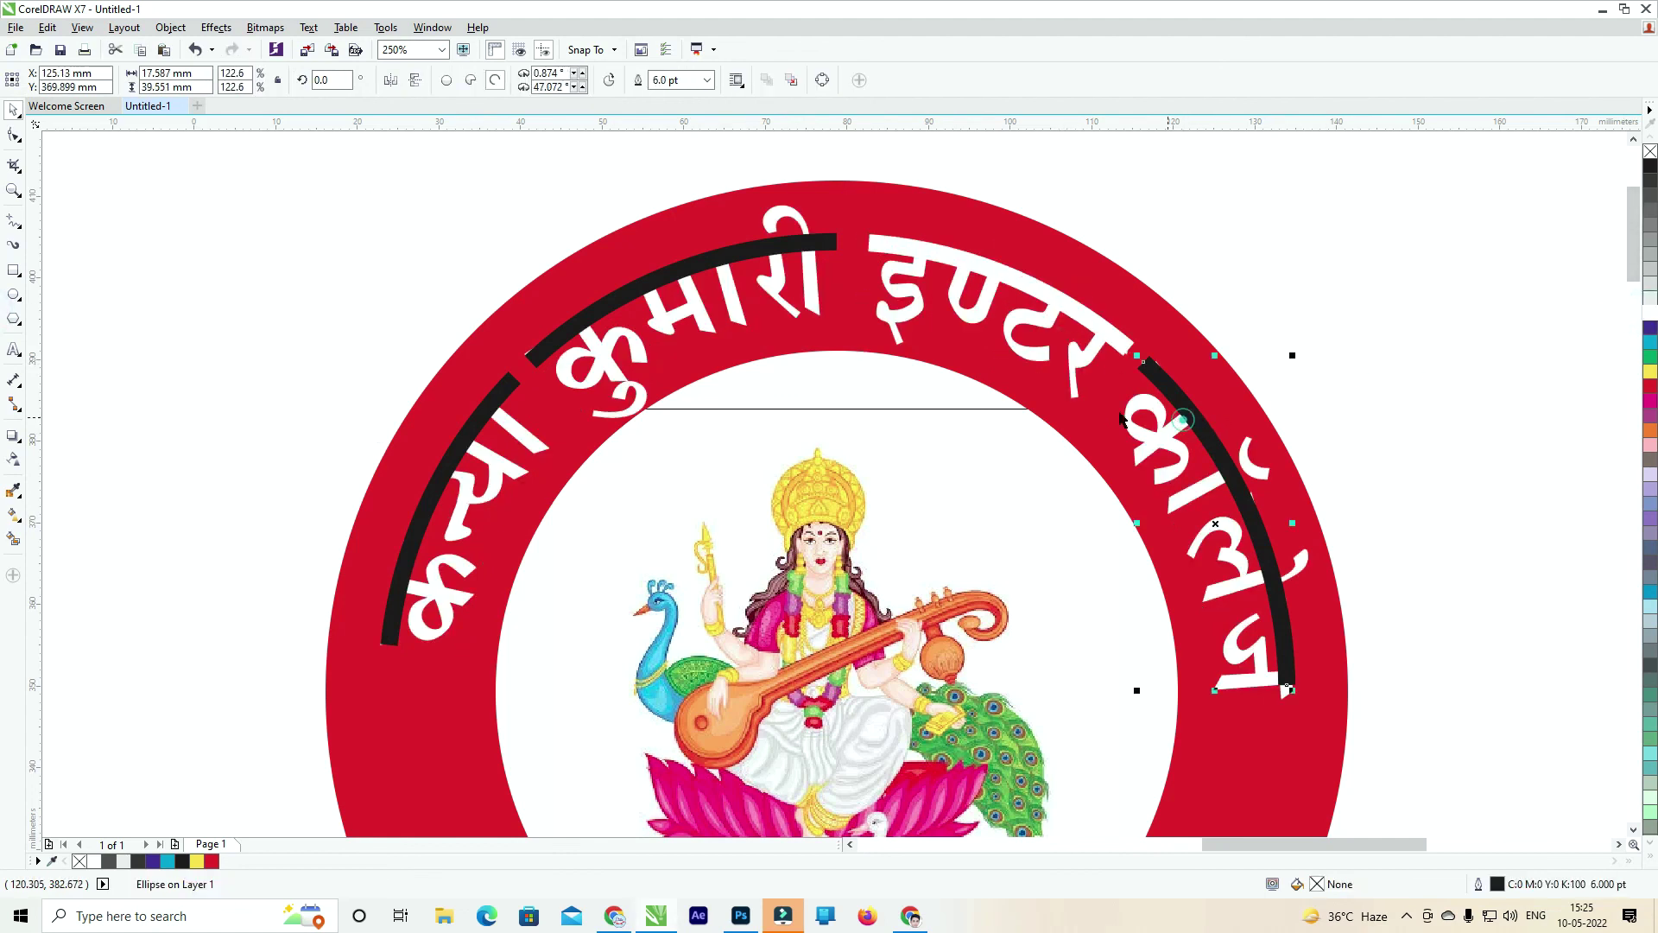
pyautogui.press('Delete')
pyautogui.click(763, 259)
pyautogui.press('Delete')
pyautogui.click(509, 389)
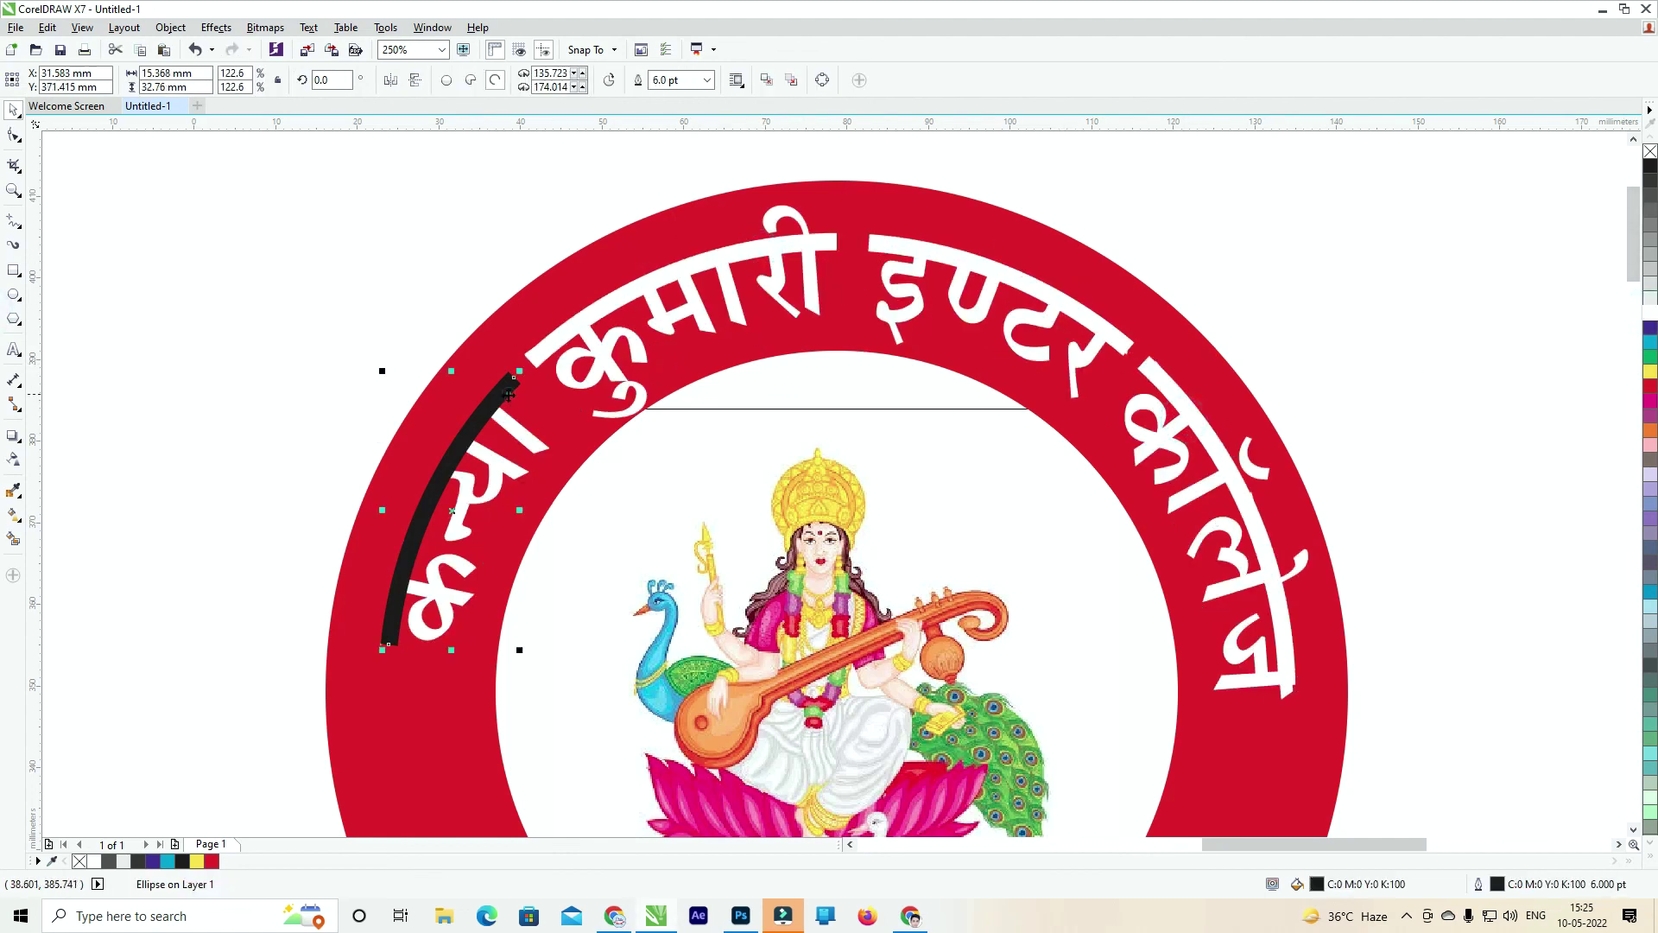
pyautogui.press('Delete')
pyautogui.scroll(-1, 959, 302)
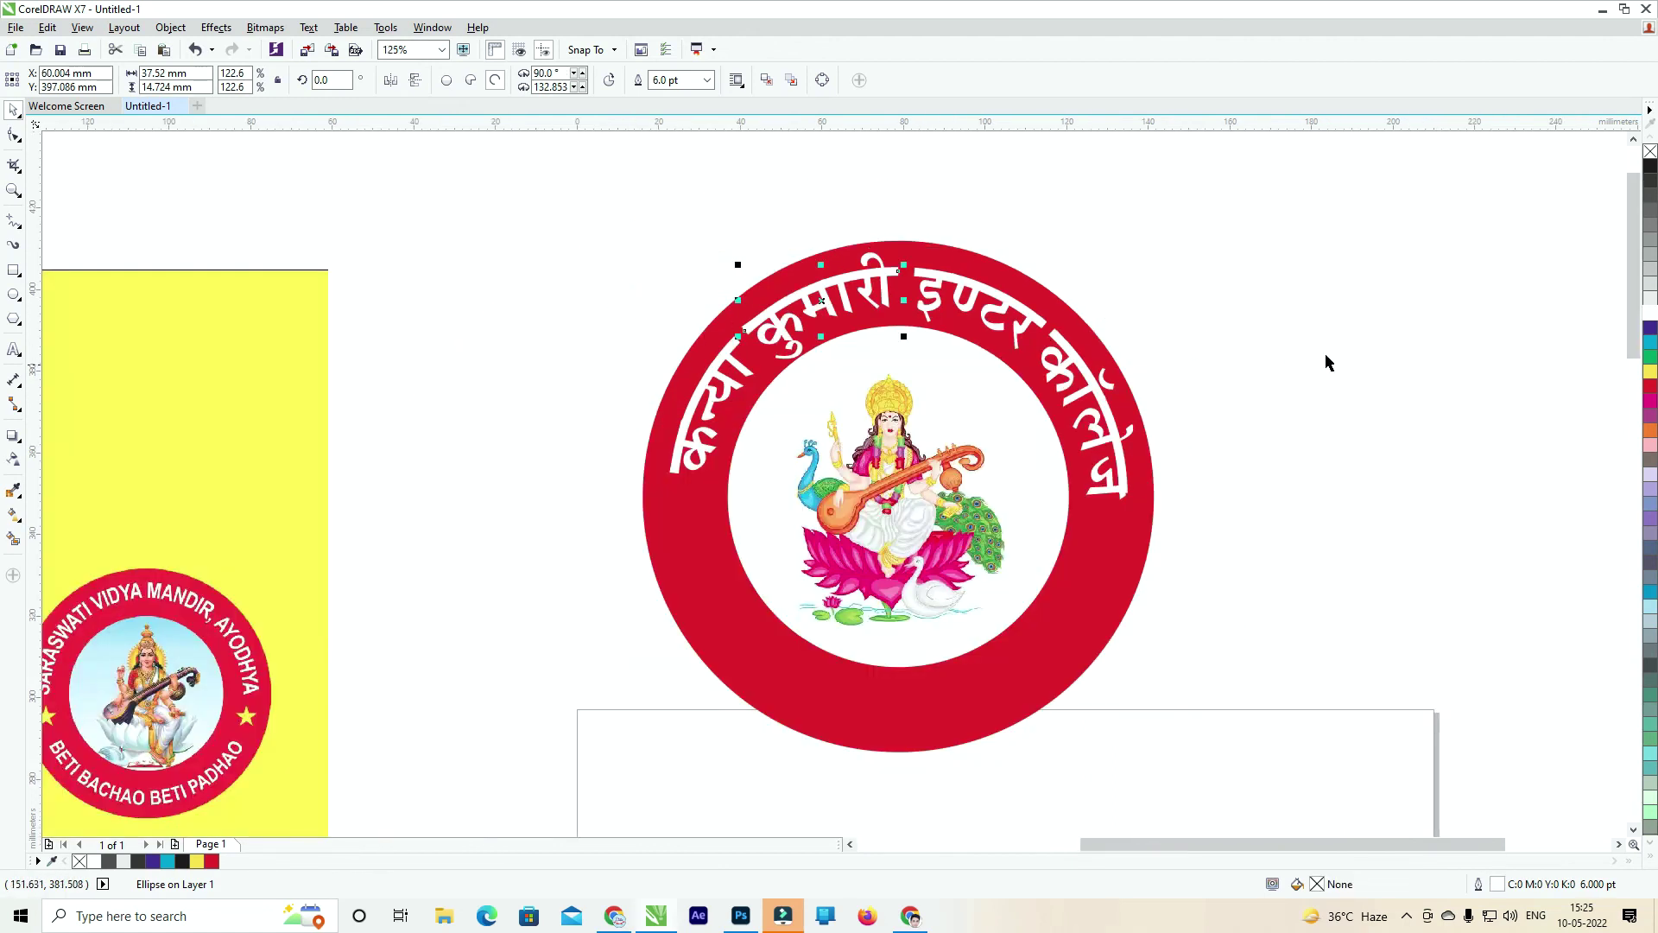
pyautogui.click(1373, 547)
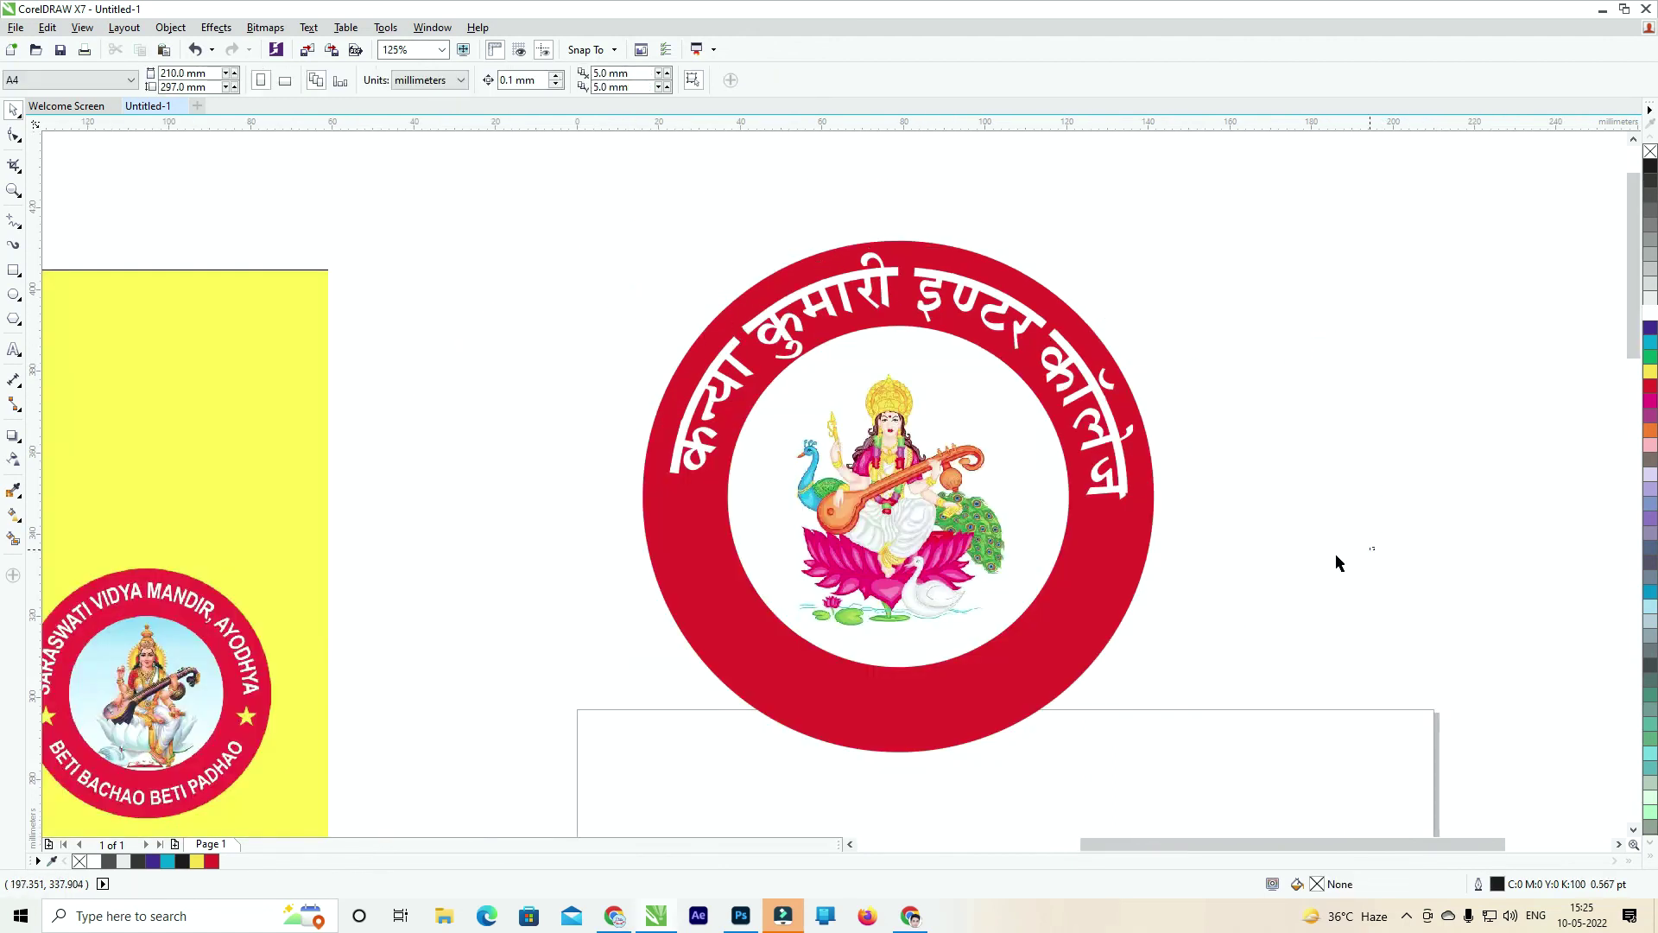
# Group the curved white text together with its four headline arcs.
pyautogui.click(706, 395)
pyautogui.scroll(2, 713, 405)
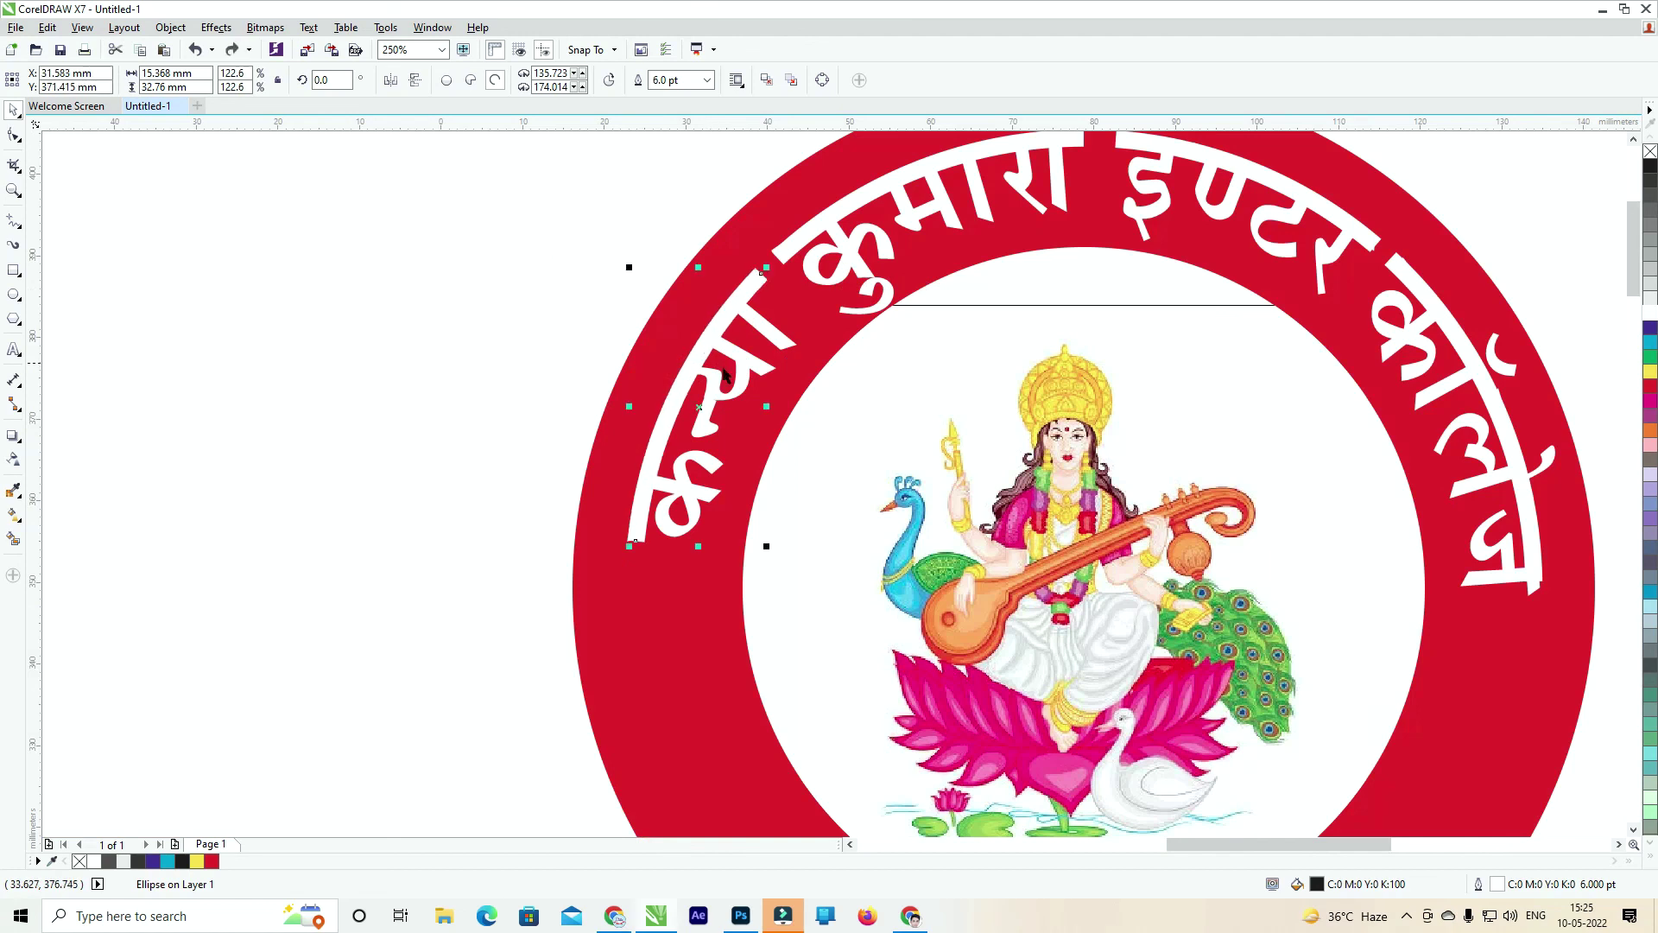
pyautogui.scroll(-4, 717, 398)
pyautogui.click(1159, 347)
pyautogui.moveTo(1210, 575); pyautogui.dragTo(537, 229)
pyautogui.moveTo(1078, 252); pyautogui.dragTo(642, 528)
pyautogui.hotkey('ctrl', 'g')
pyautogui.keyDown('shift'); pyautogui.click(837, 561); pyautogui.keyUp('shift')
pyautogui.press('c')
pyautogui.press('e')
pyautogui.click(1092, 337)
pyautogui.hotkey('ctrl', 'z')
# Group the lettering with the red ring and Saraswati picture into one badge object.
pyautogui.moveTo(1177, 264); pyautogui.dragTo(698, 542)
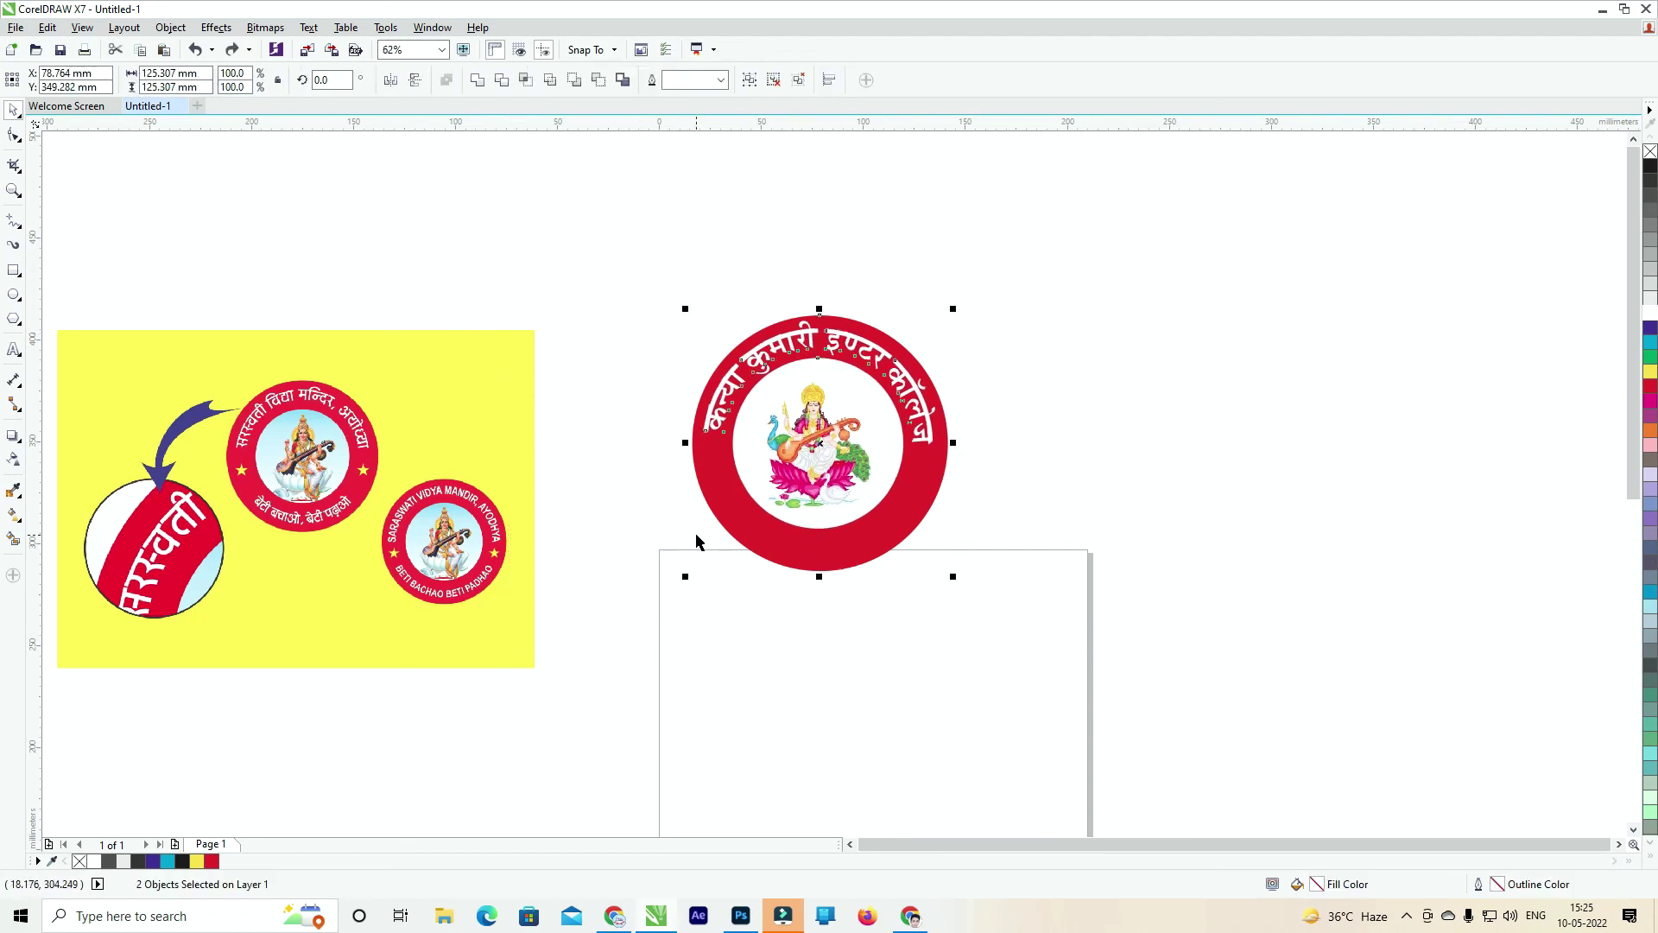
pyautogui.scroll(-2, 733, 516)
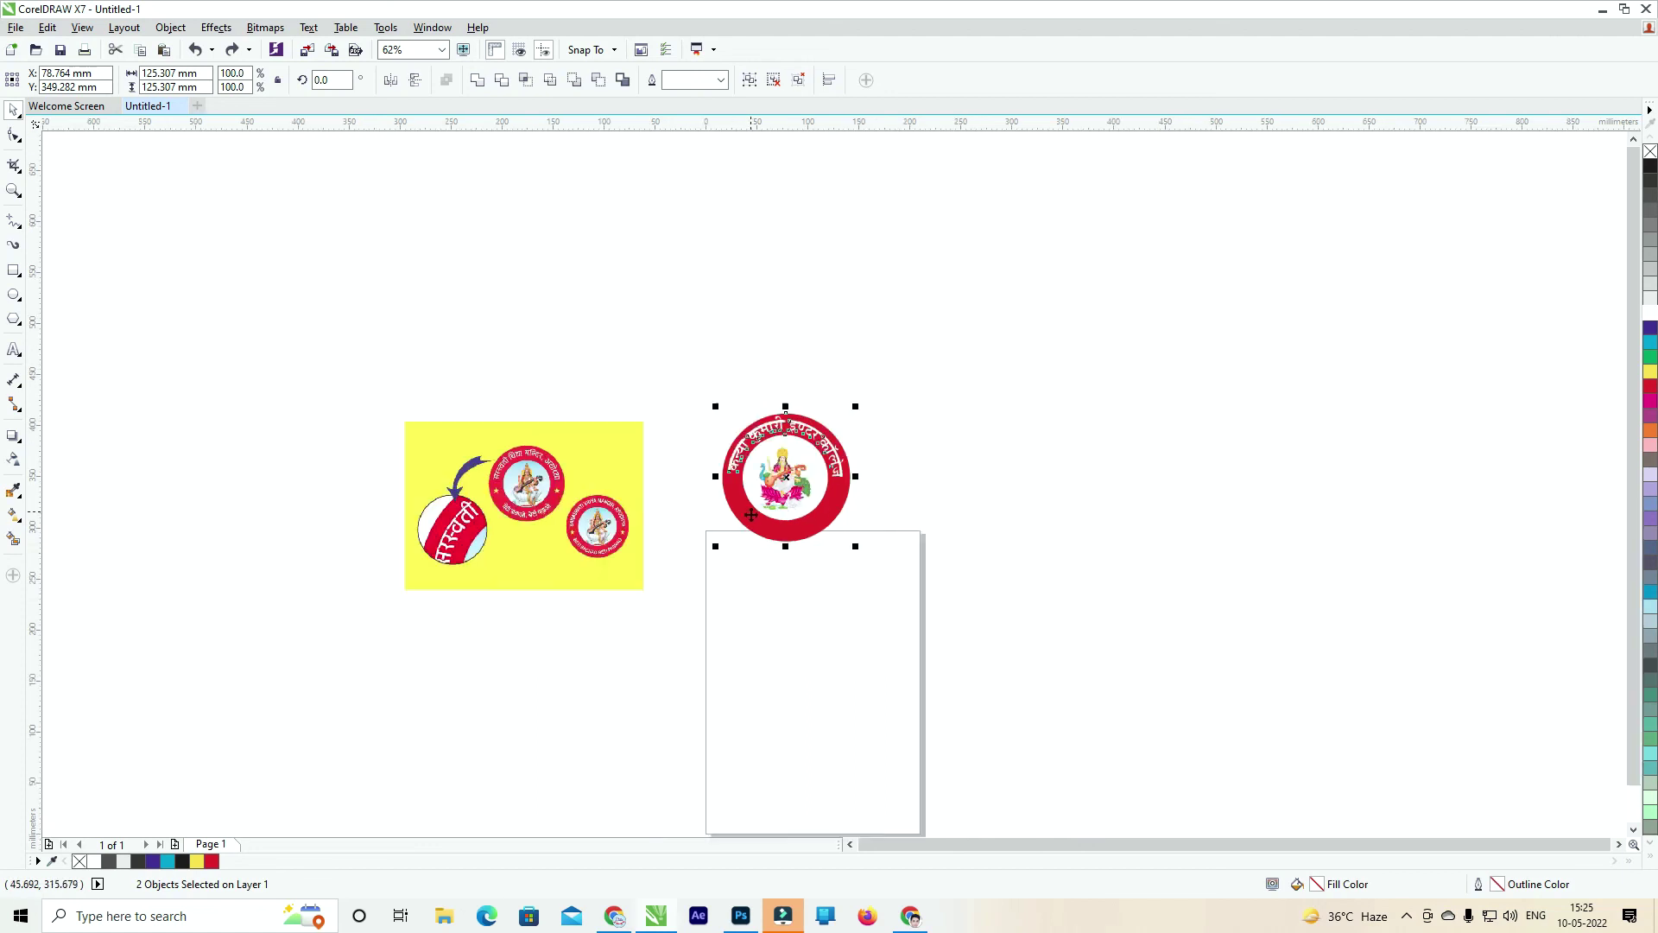
pyautogui.moveTo(1006, 345); pyautogui.dragTo(429, 670)
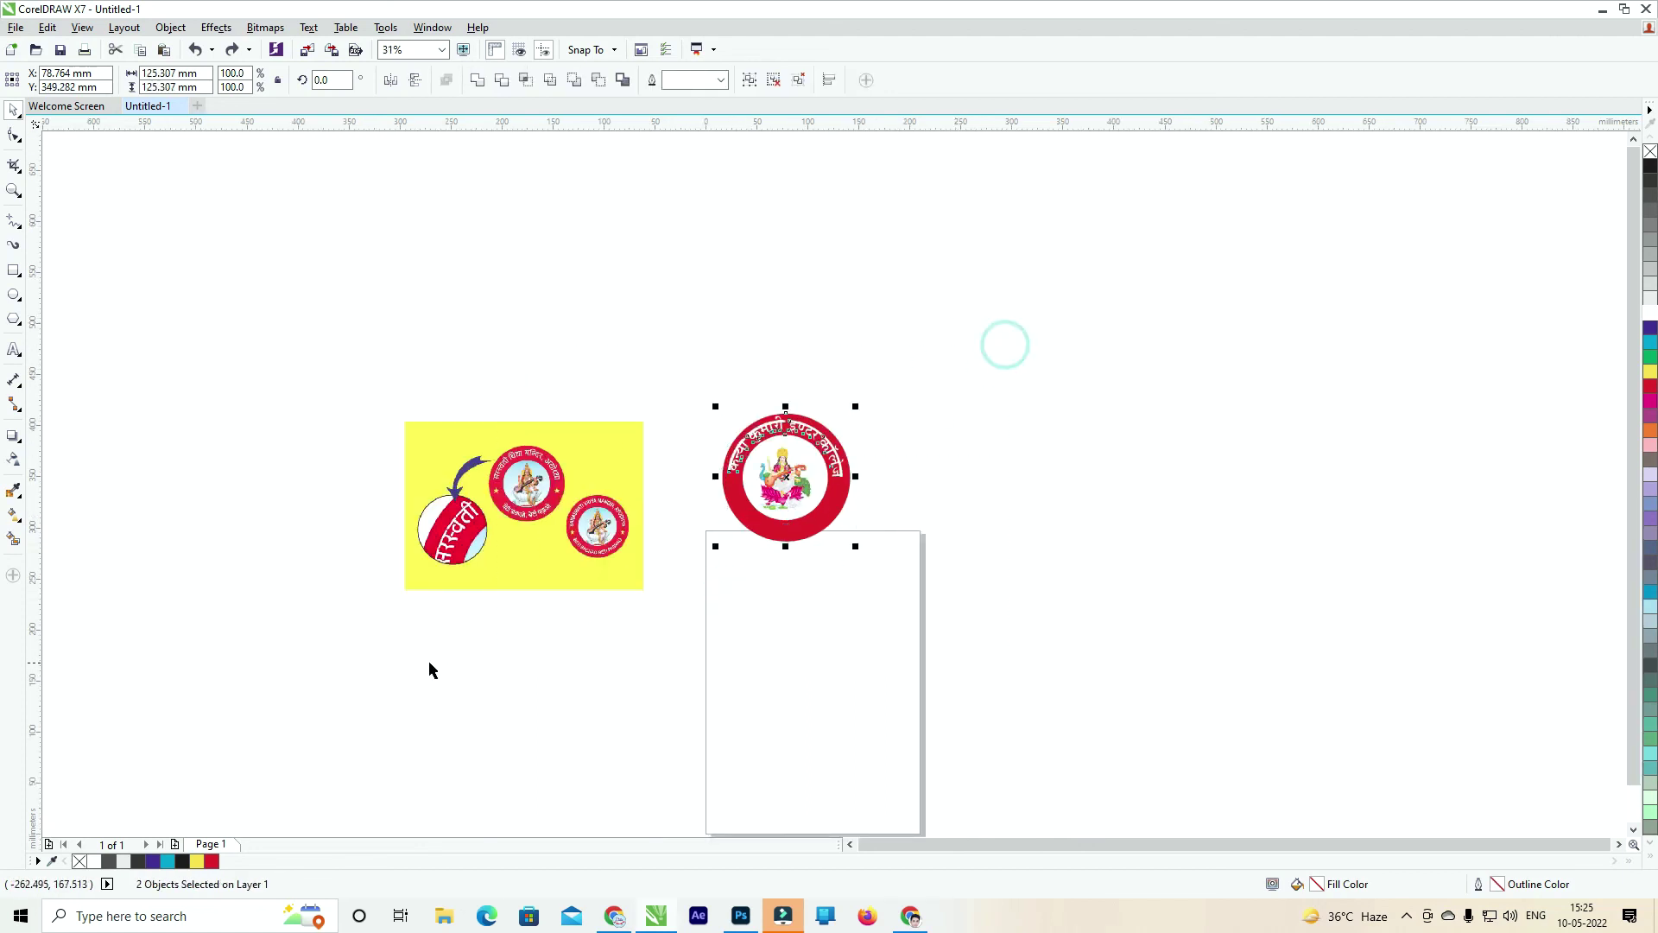
pyautogui.hotkey('ctrl', 'g')
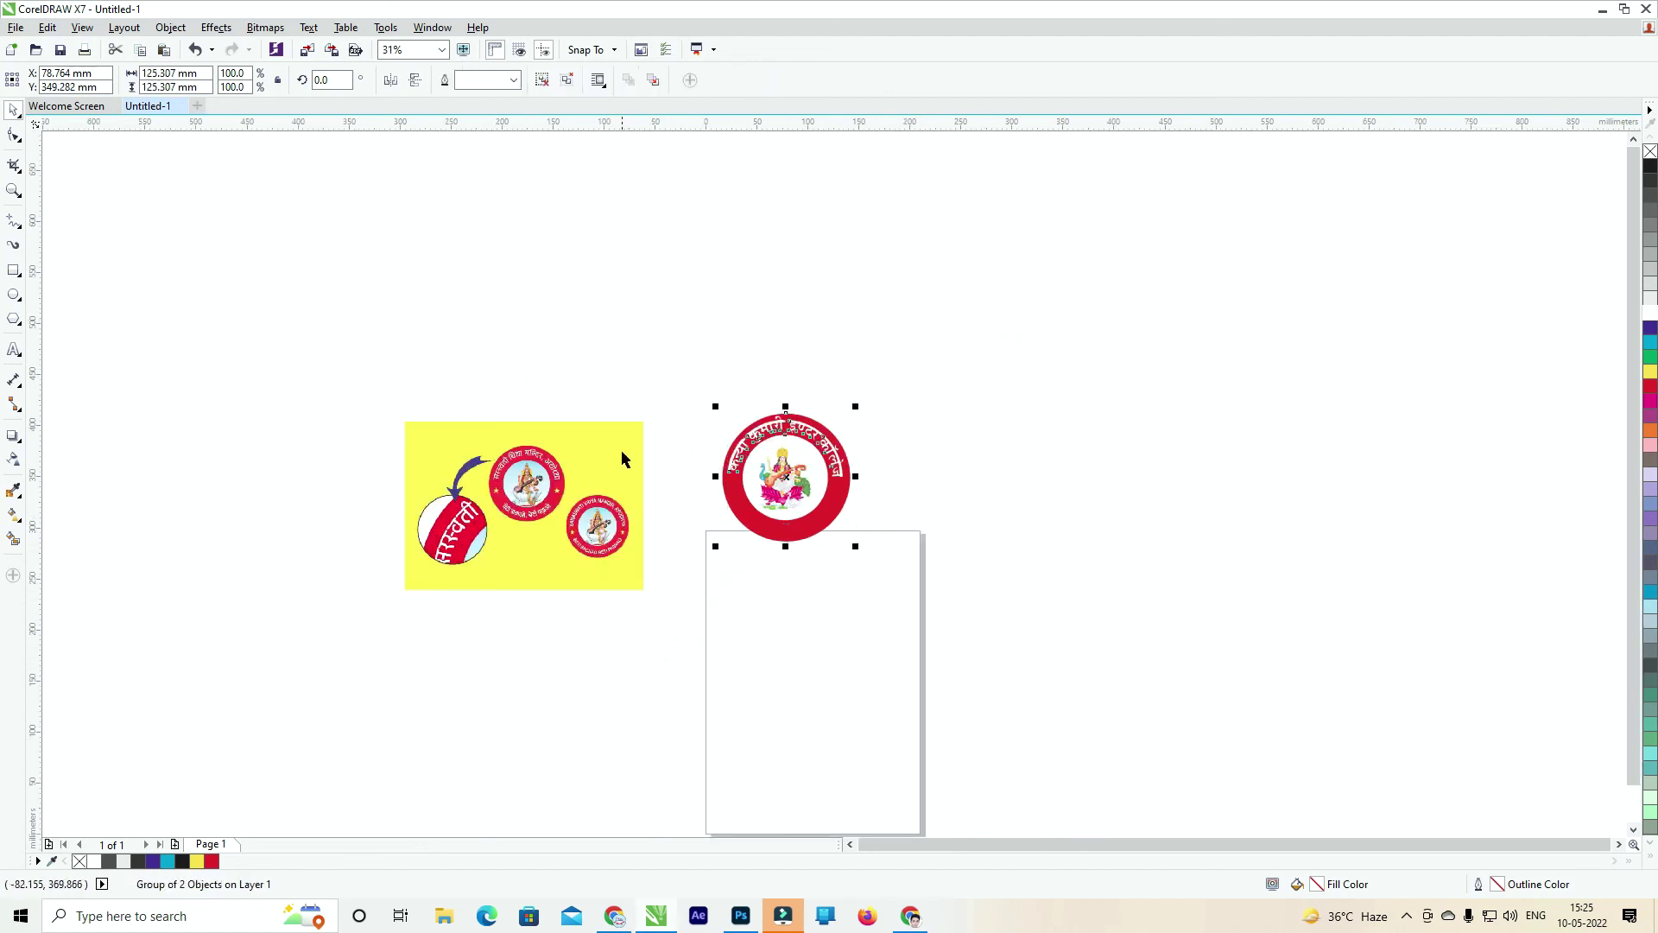